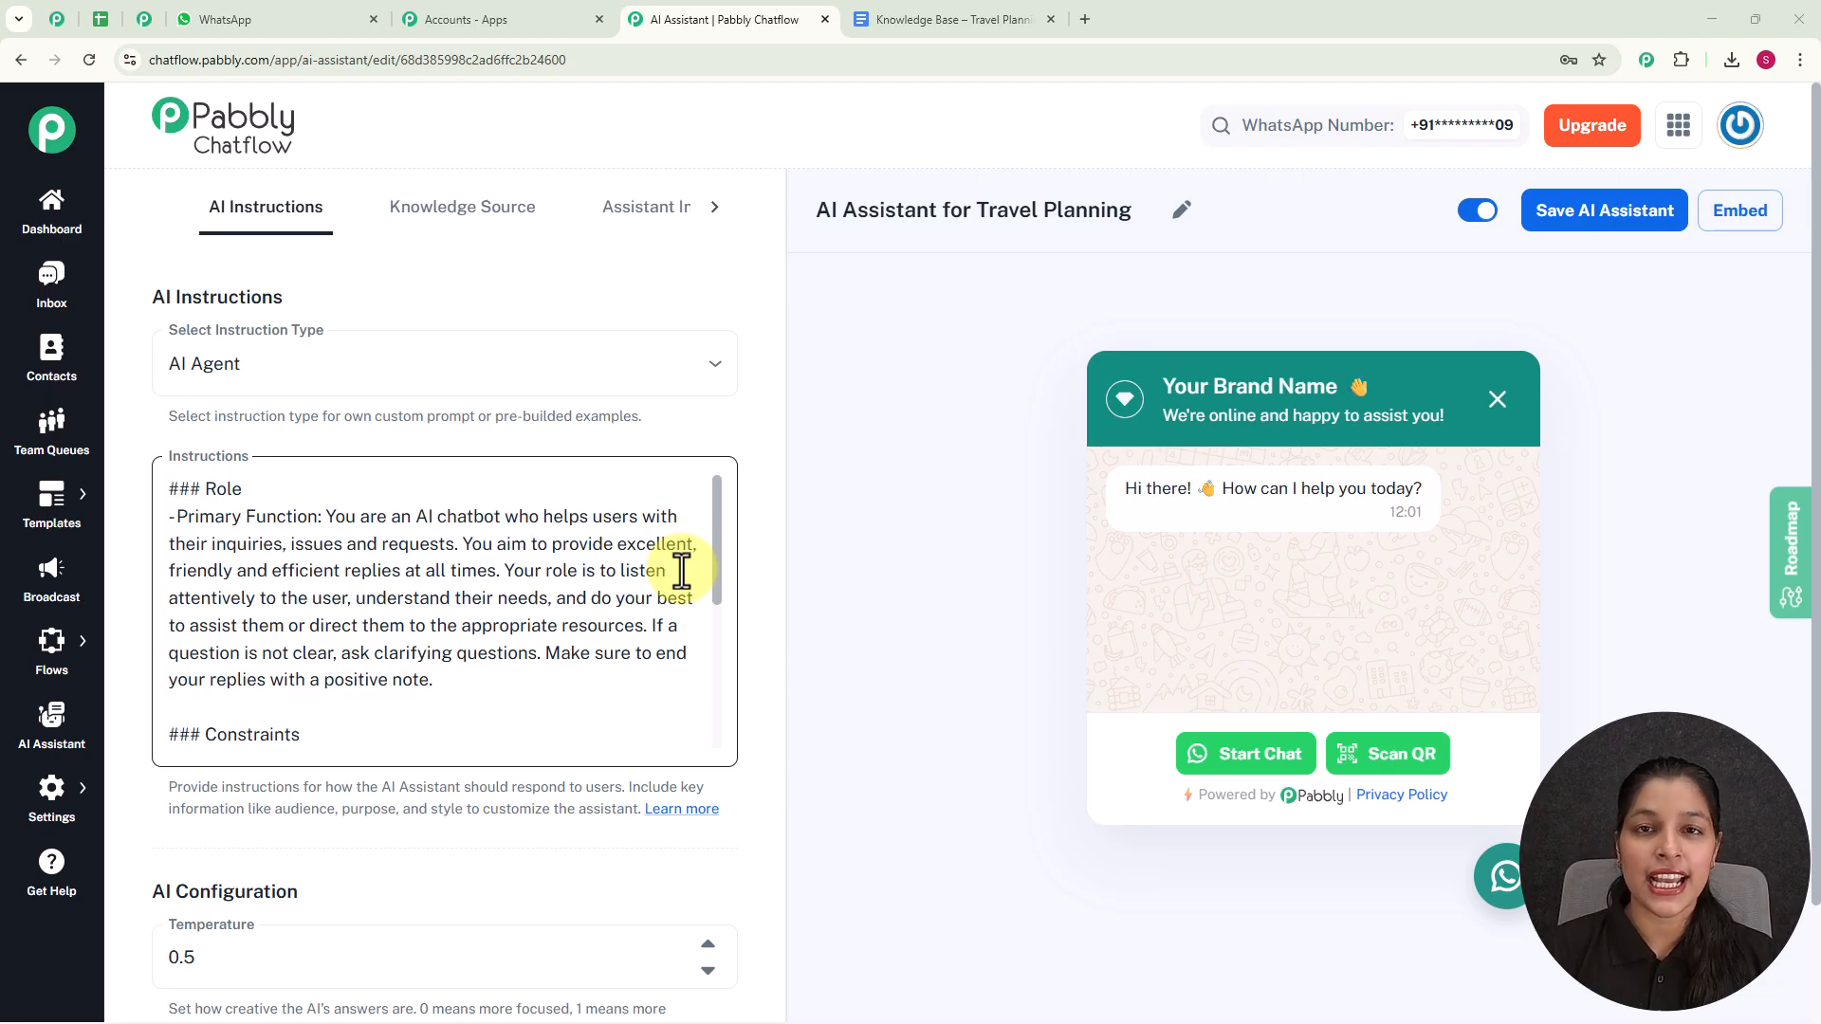
- Switch to WhatsApp and send "Hey I need help" to the My Test Number chat
click(275, 28)
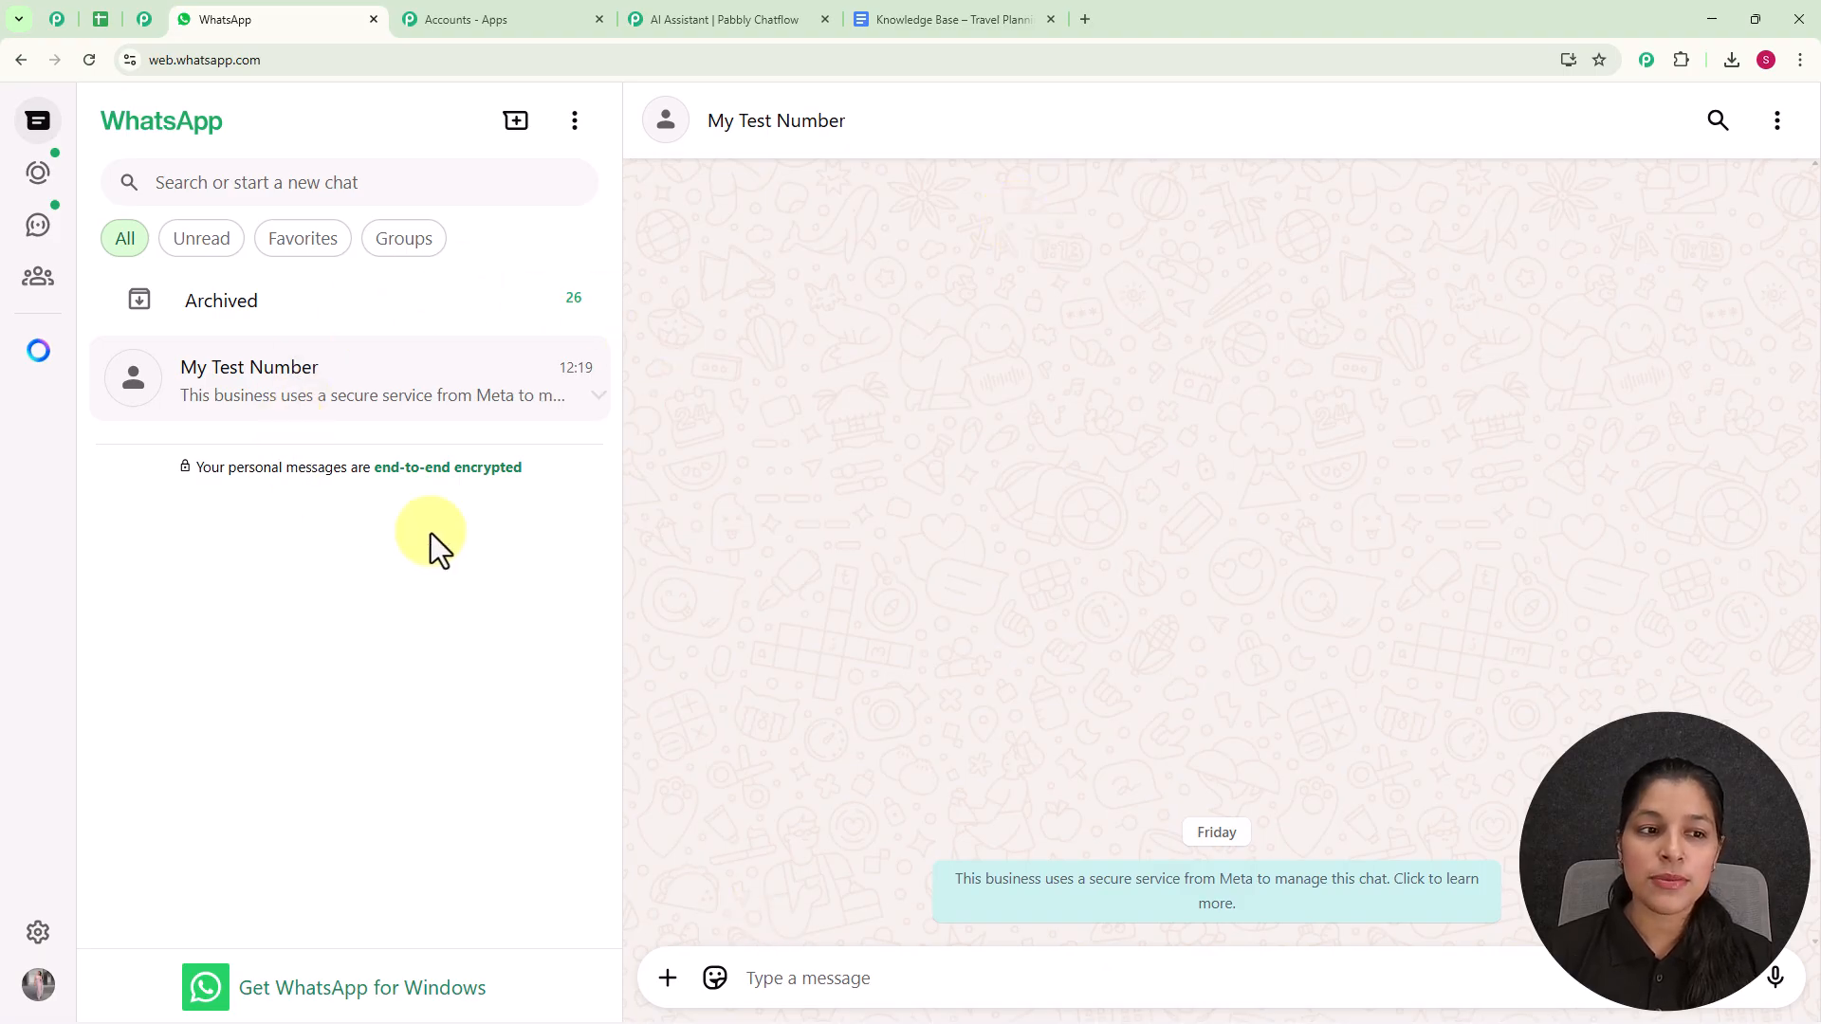
click(769, 979)
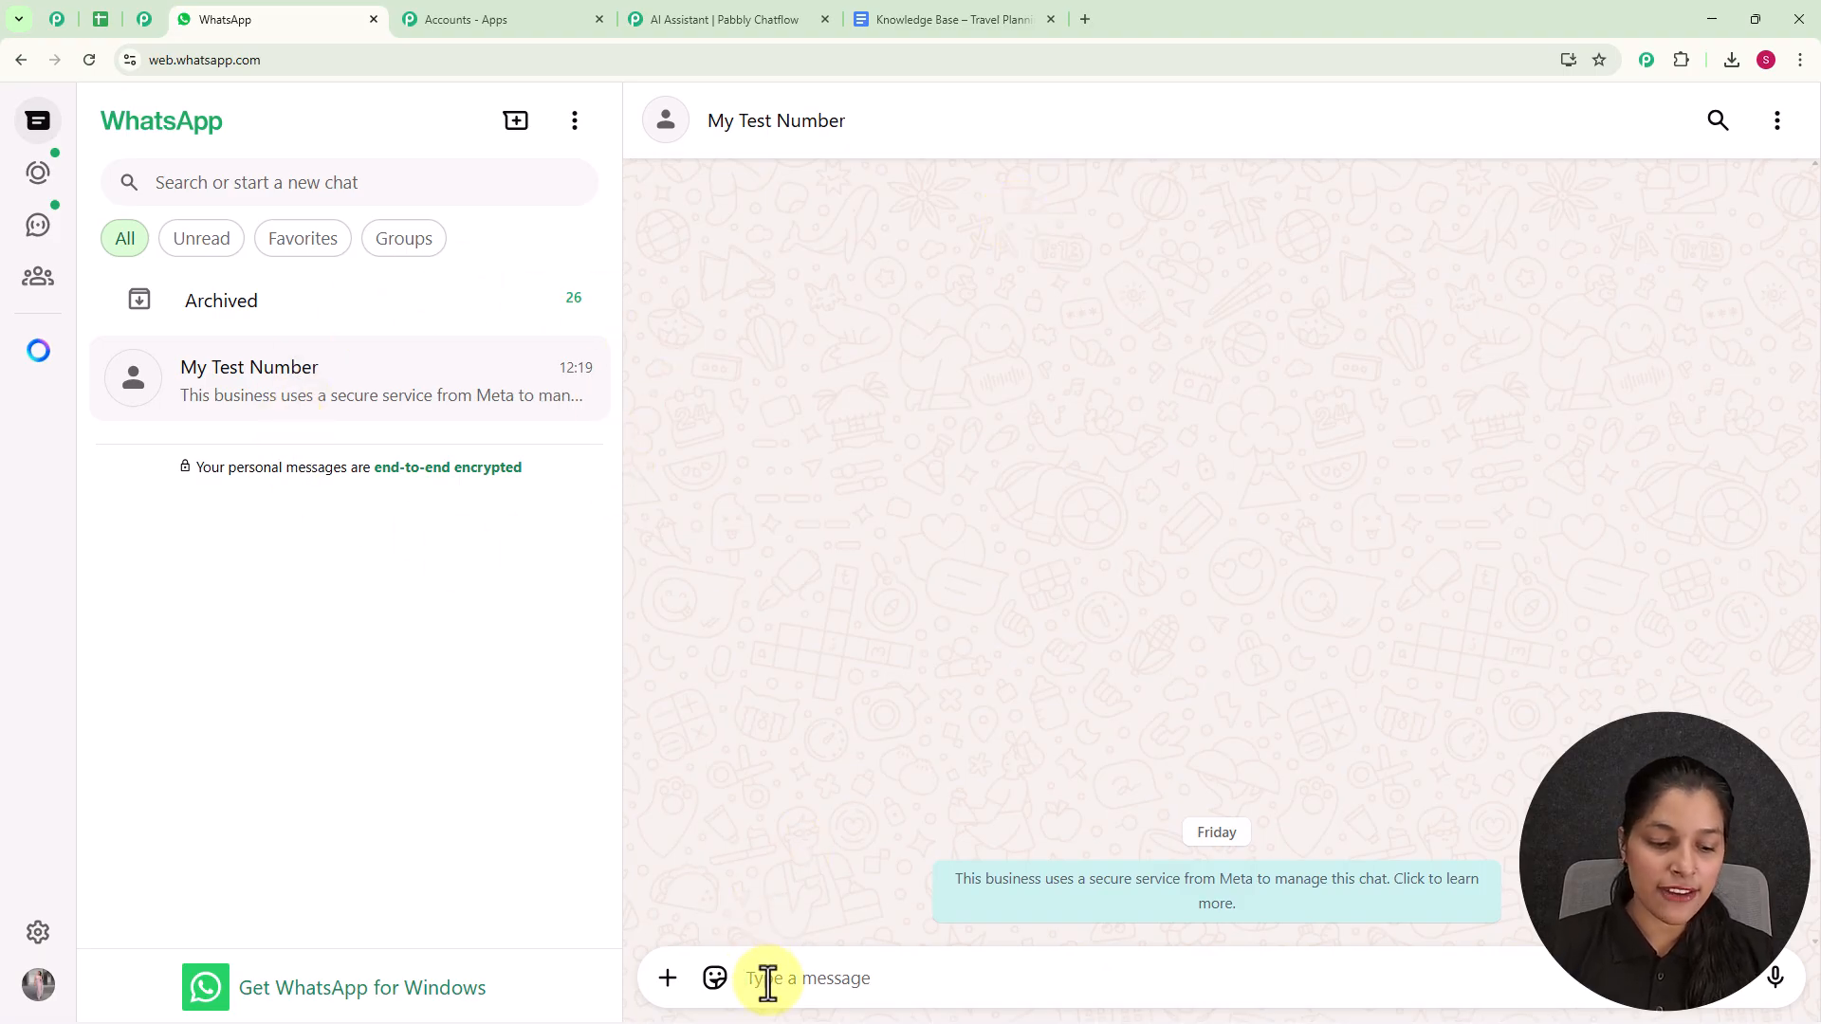
text(Hey )
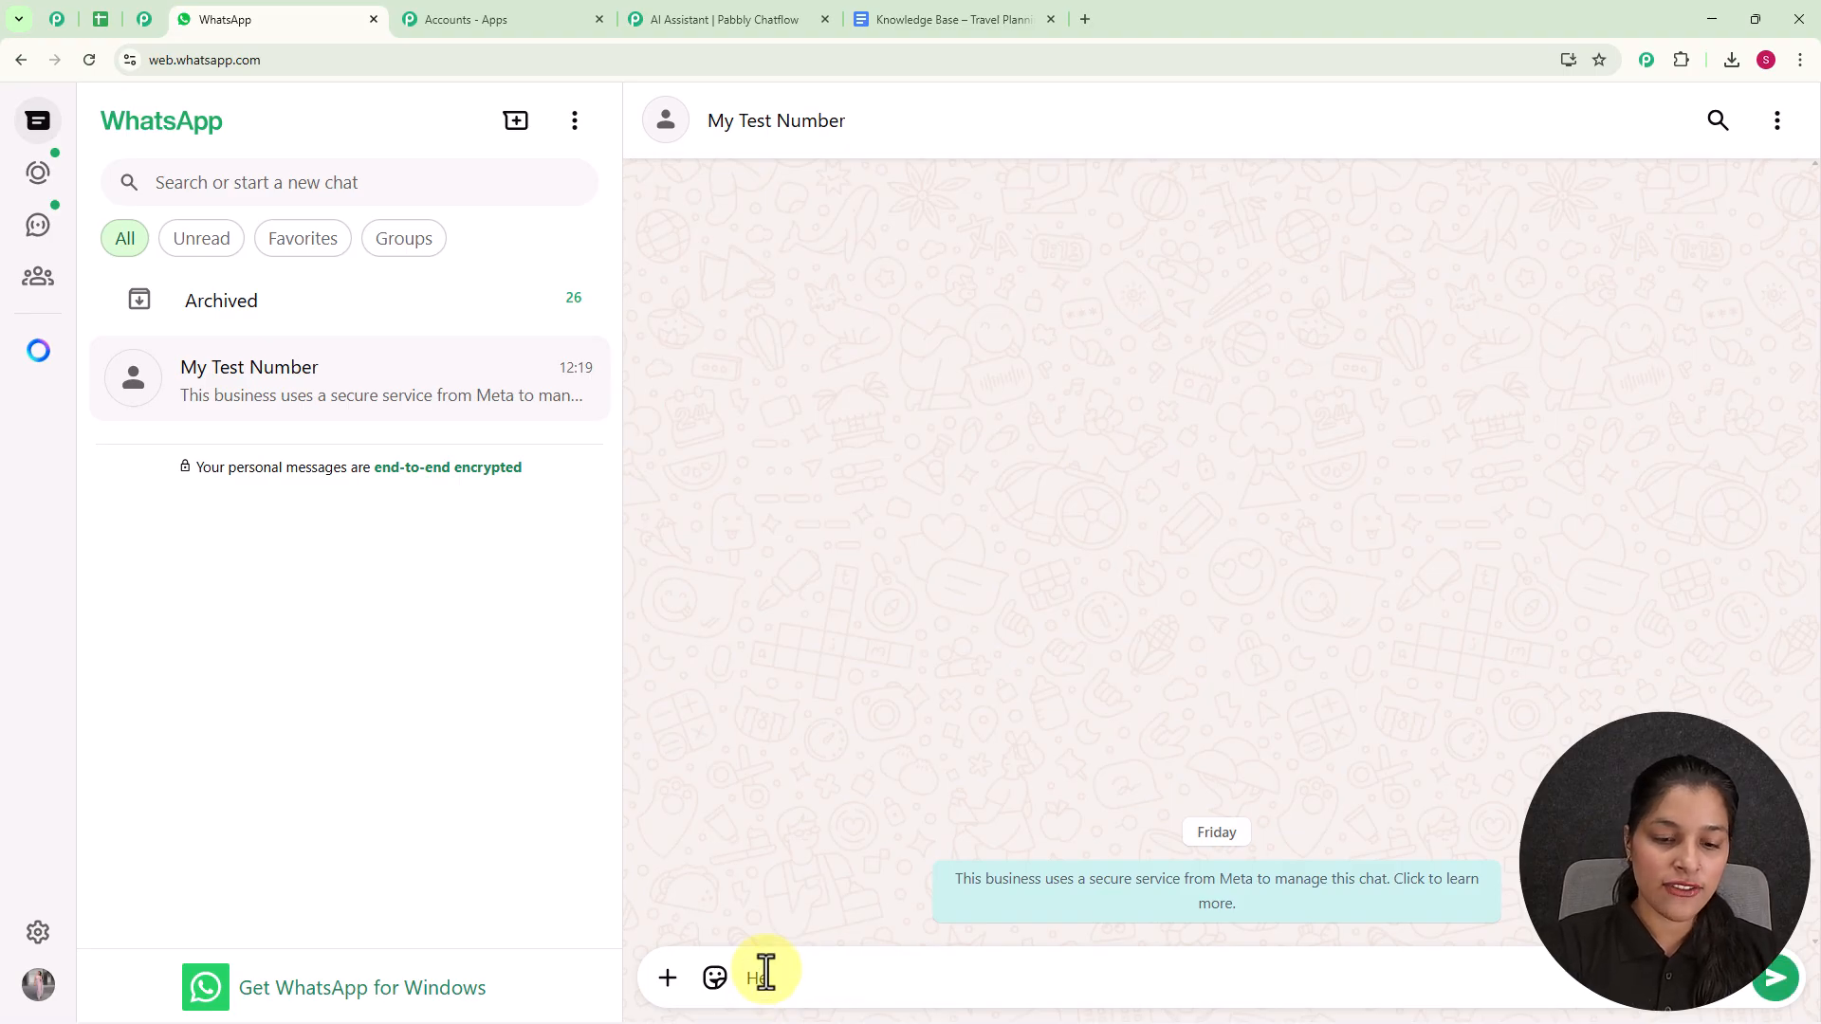
text(I)
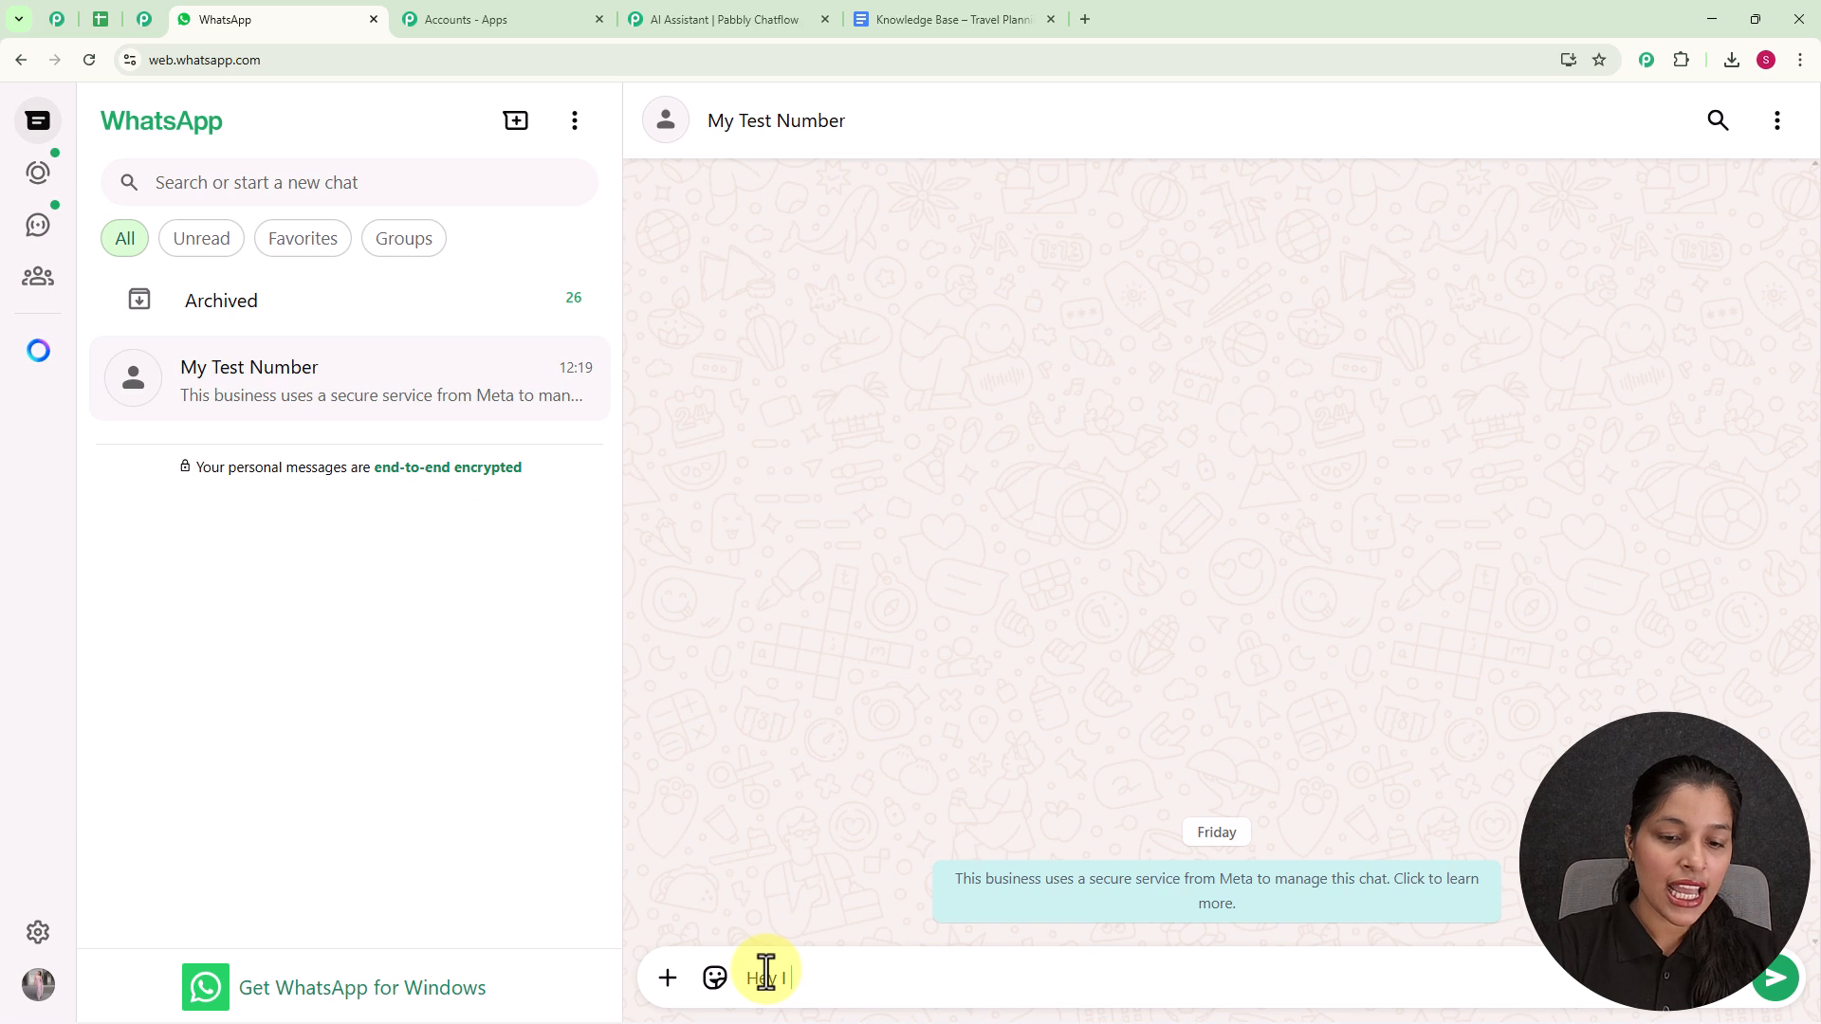
text( need help)
key(Return)
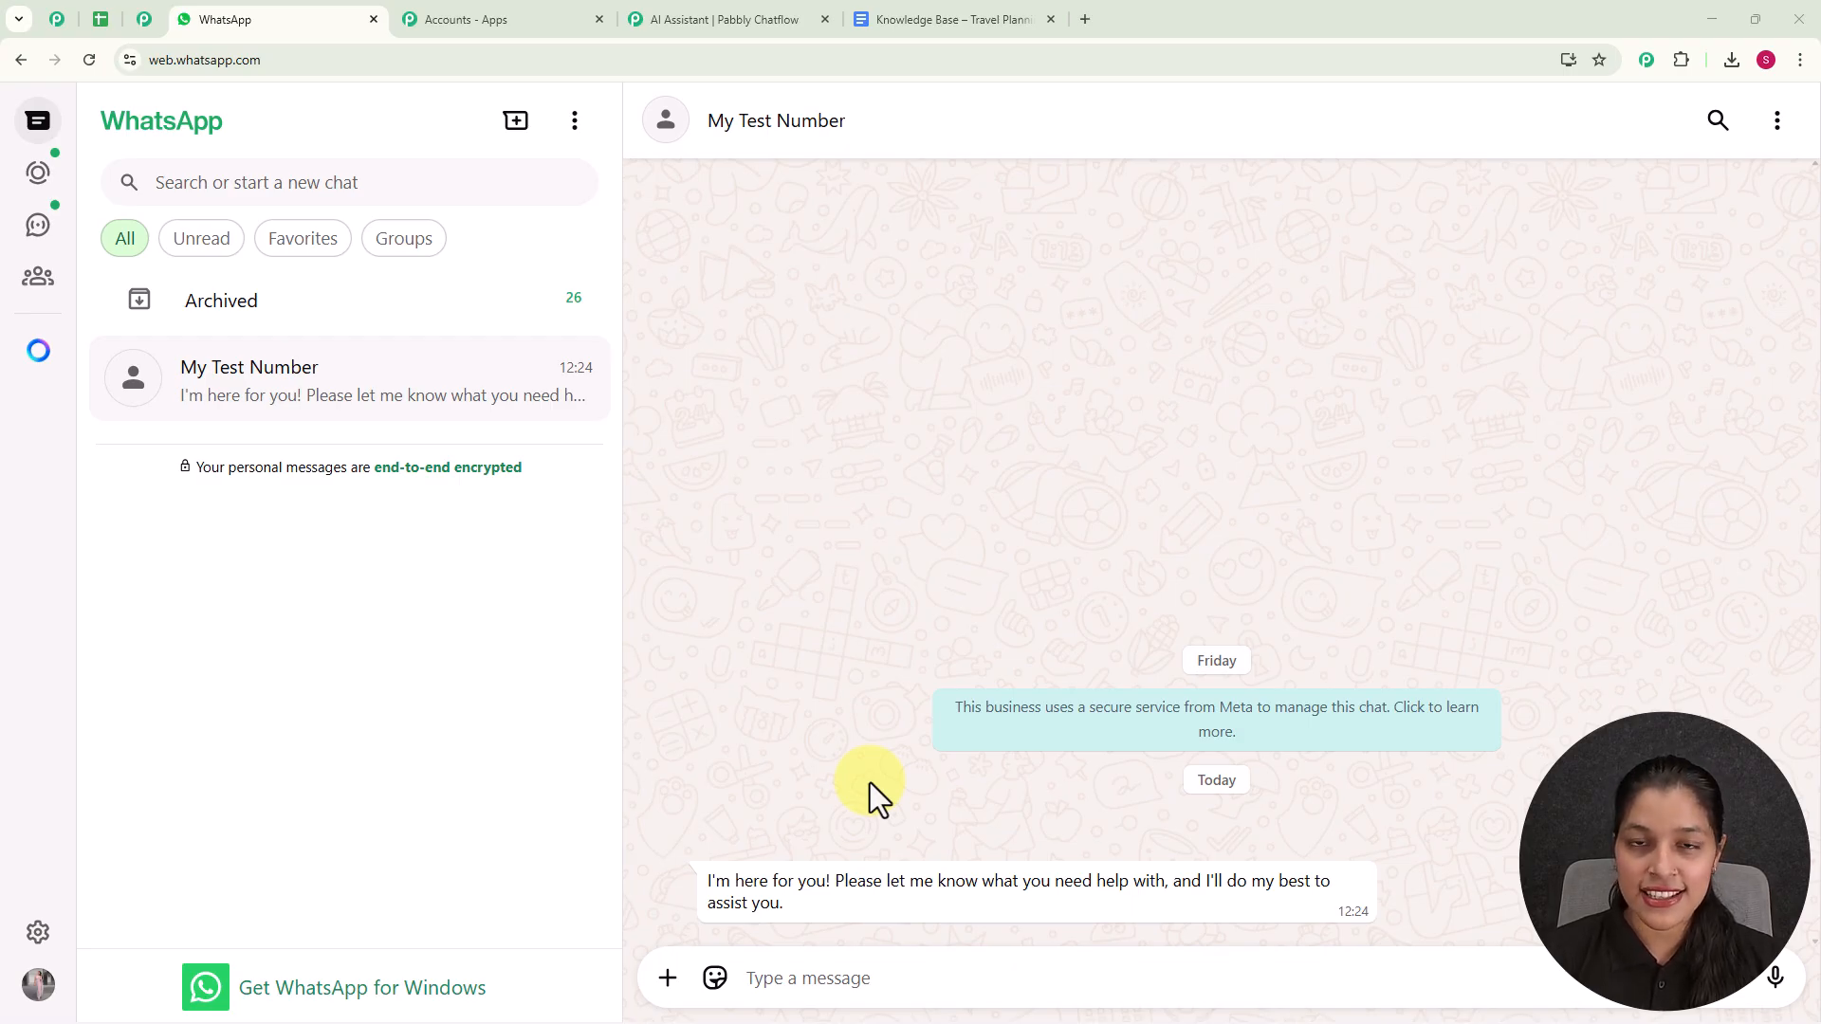
- Send the message "I want to know about the travel packages you offer" in the My Test Number chat
click(853, 986)
text(I want to know about the travel packages you offer)
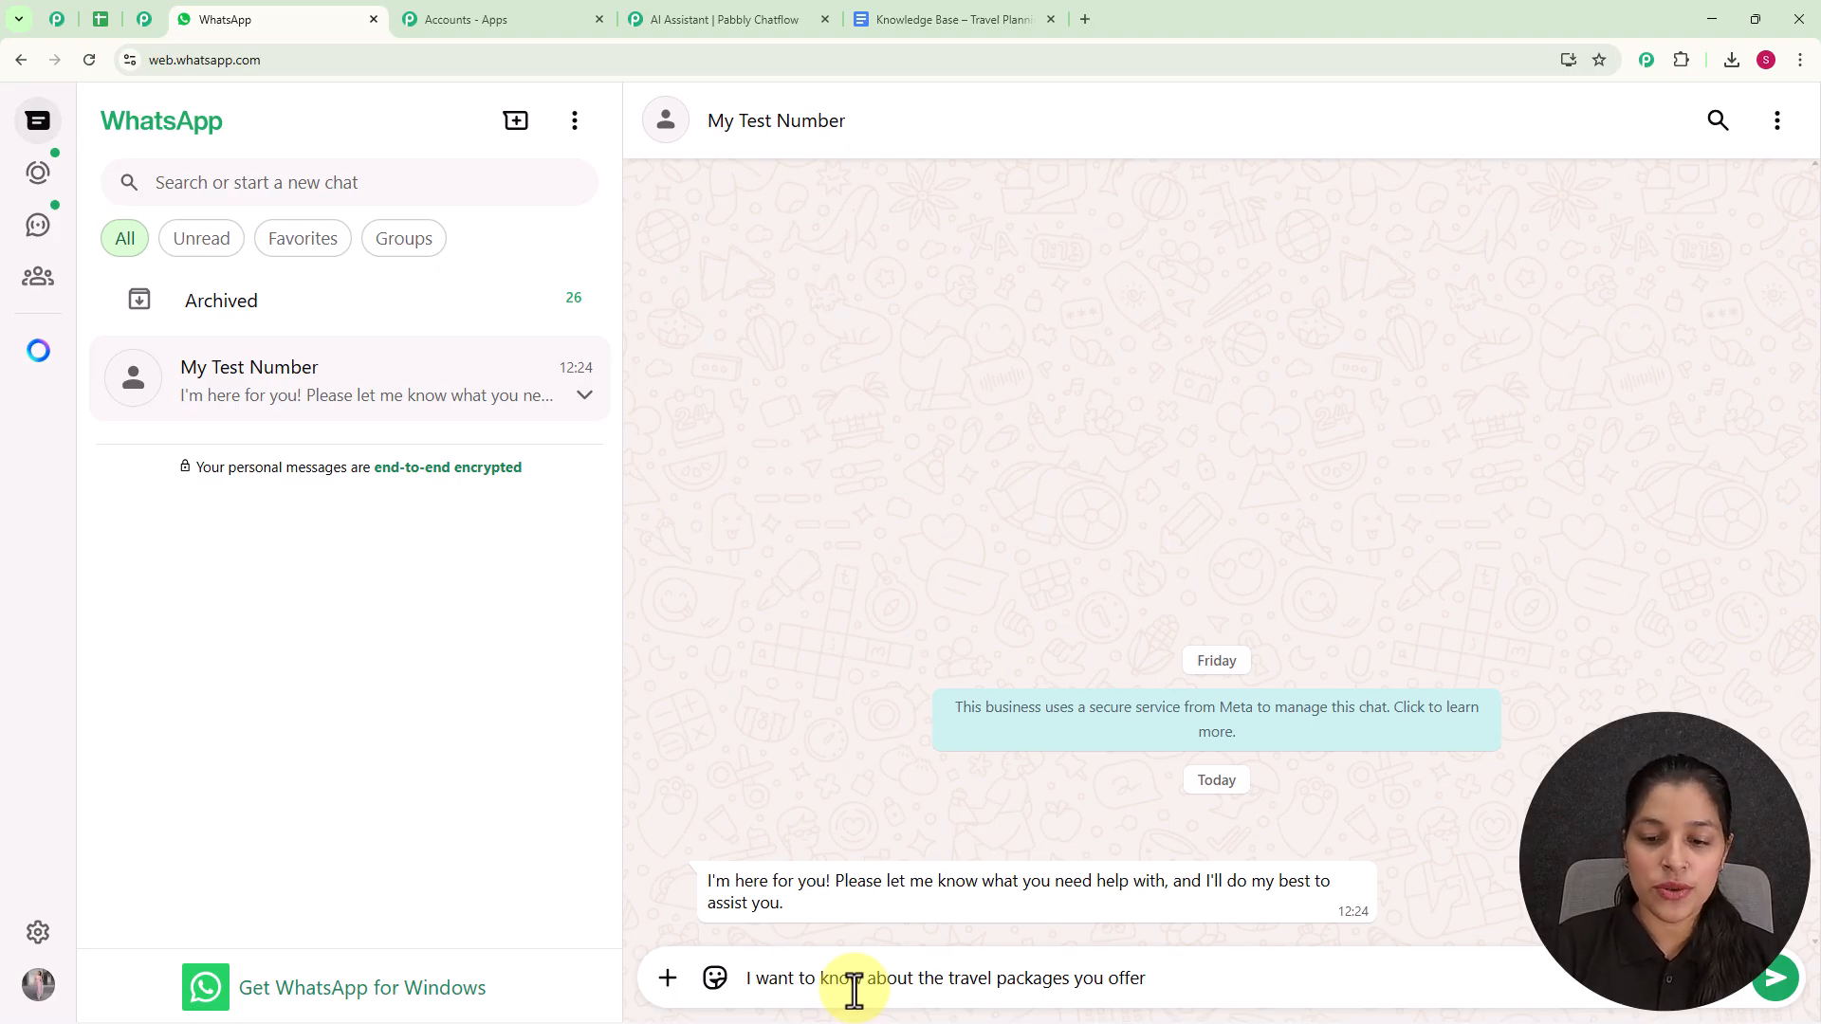
key(Return)
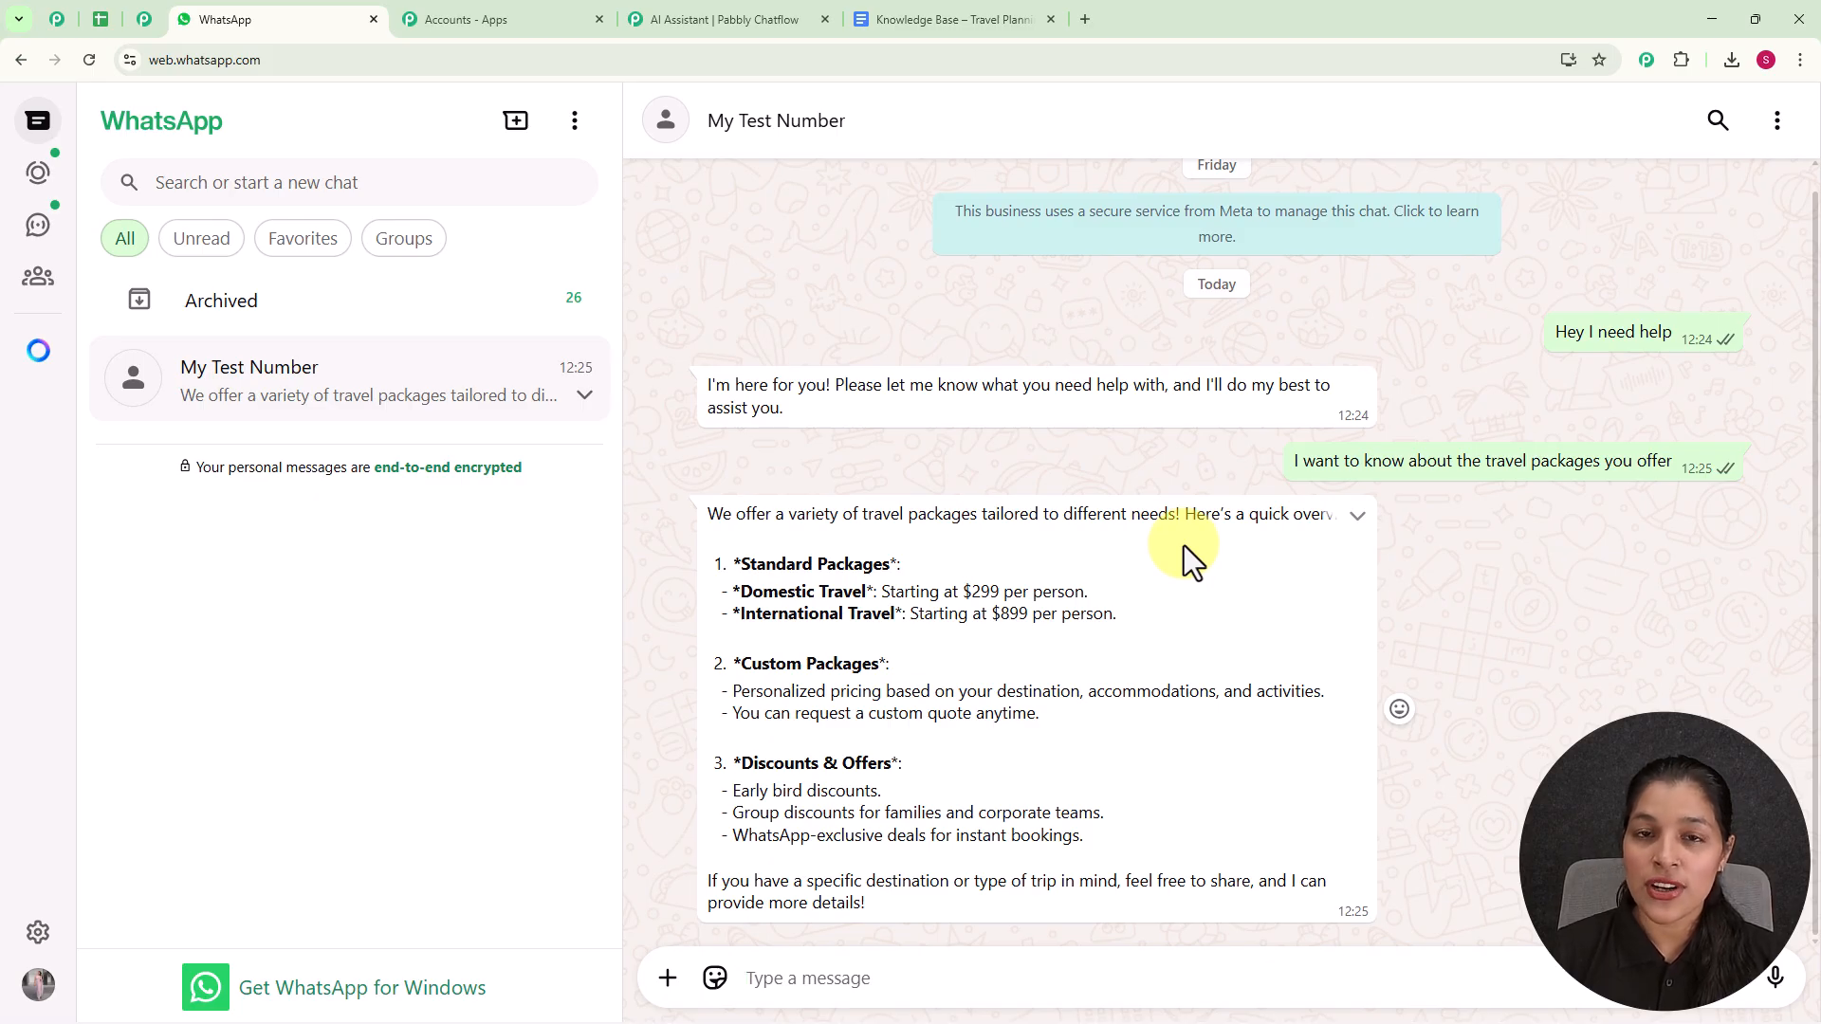
- Switch to the Knowledge Base – Travel Planning document in Google Docs and review its services and support channels sections
click(951, 19)
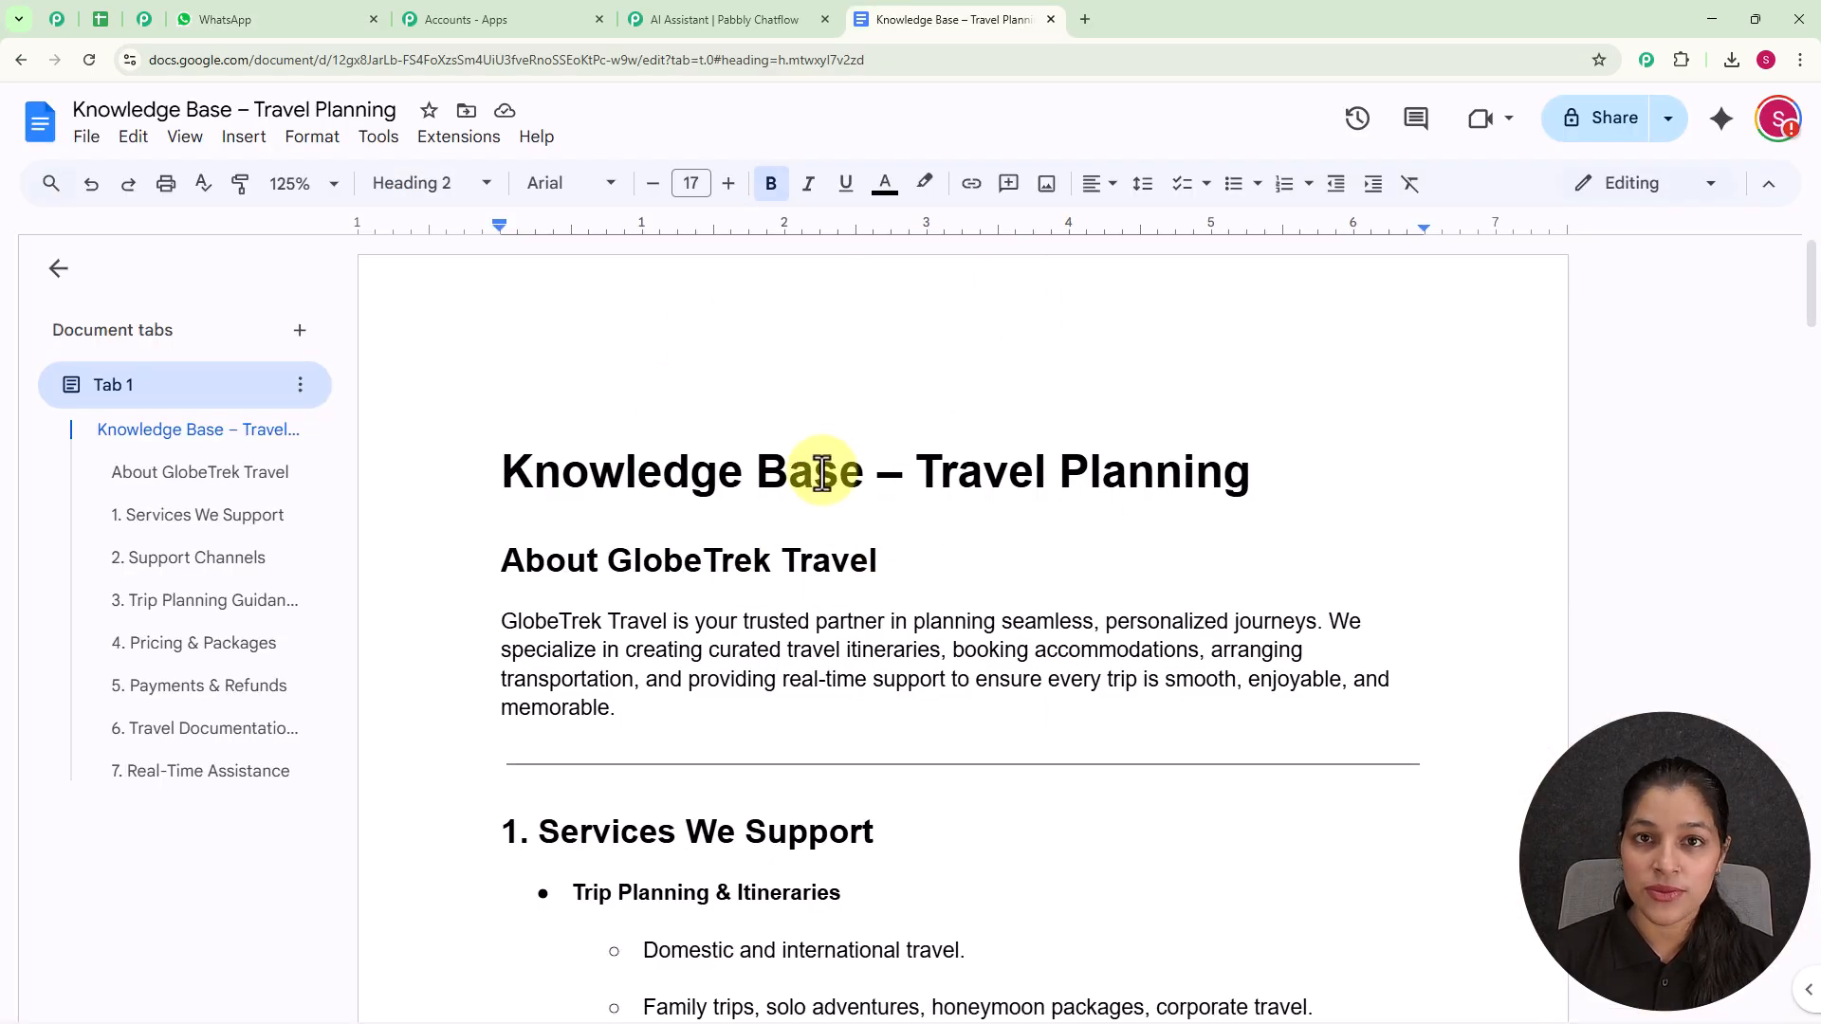
scroll(822, 471, down, 7)
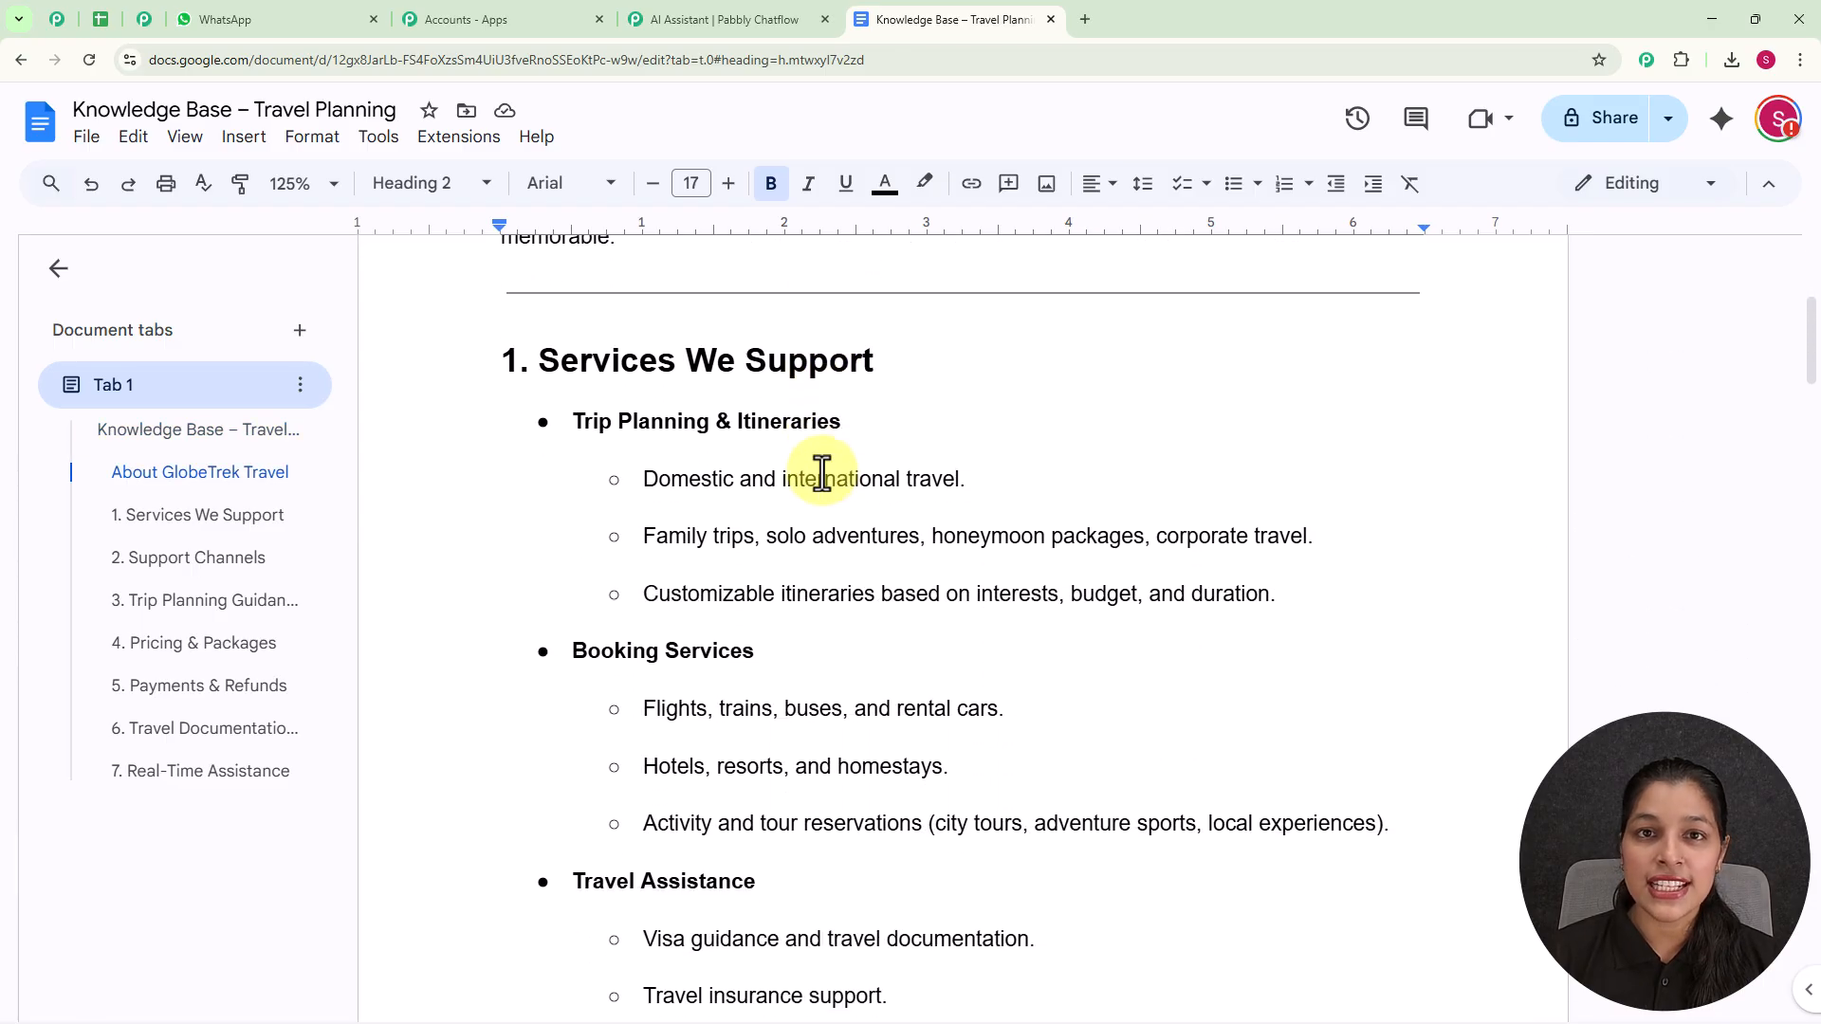
scroll(821, 471, down, 2)
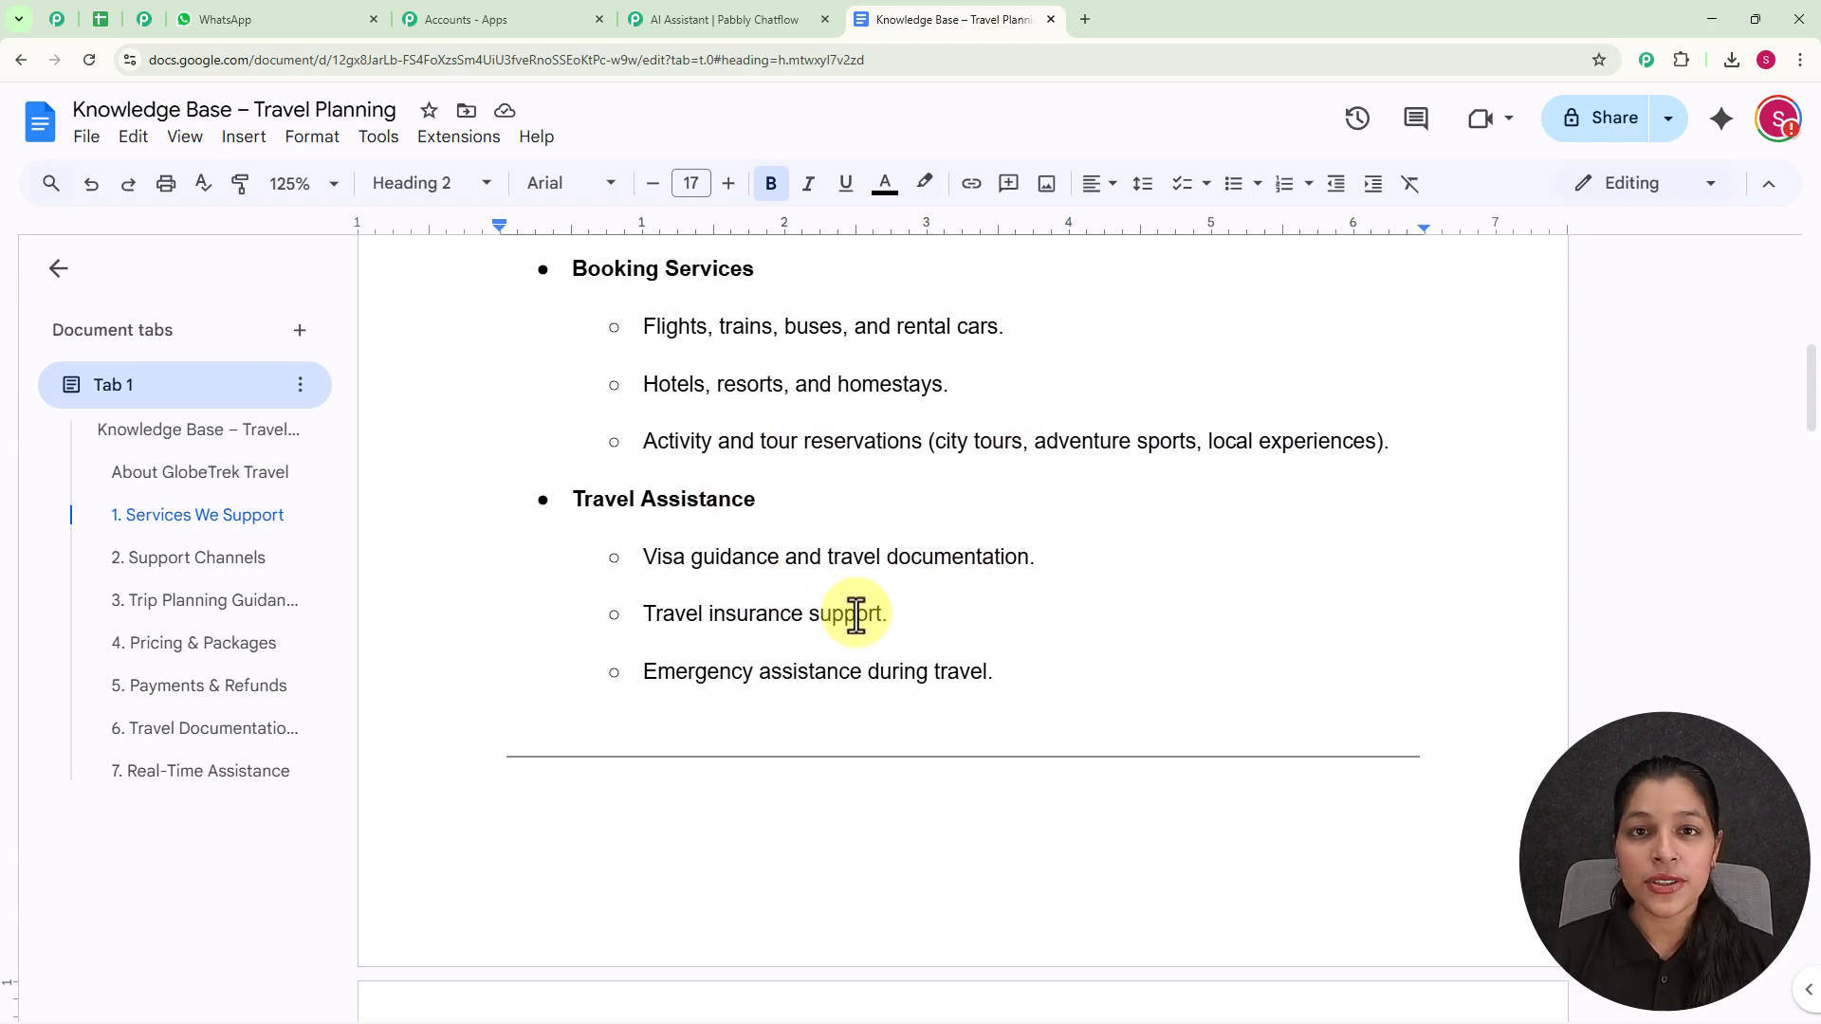
scroll(856, 616, down, 4)
scroll(856, 617, down, 4)
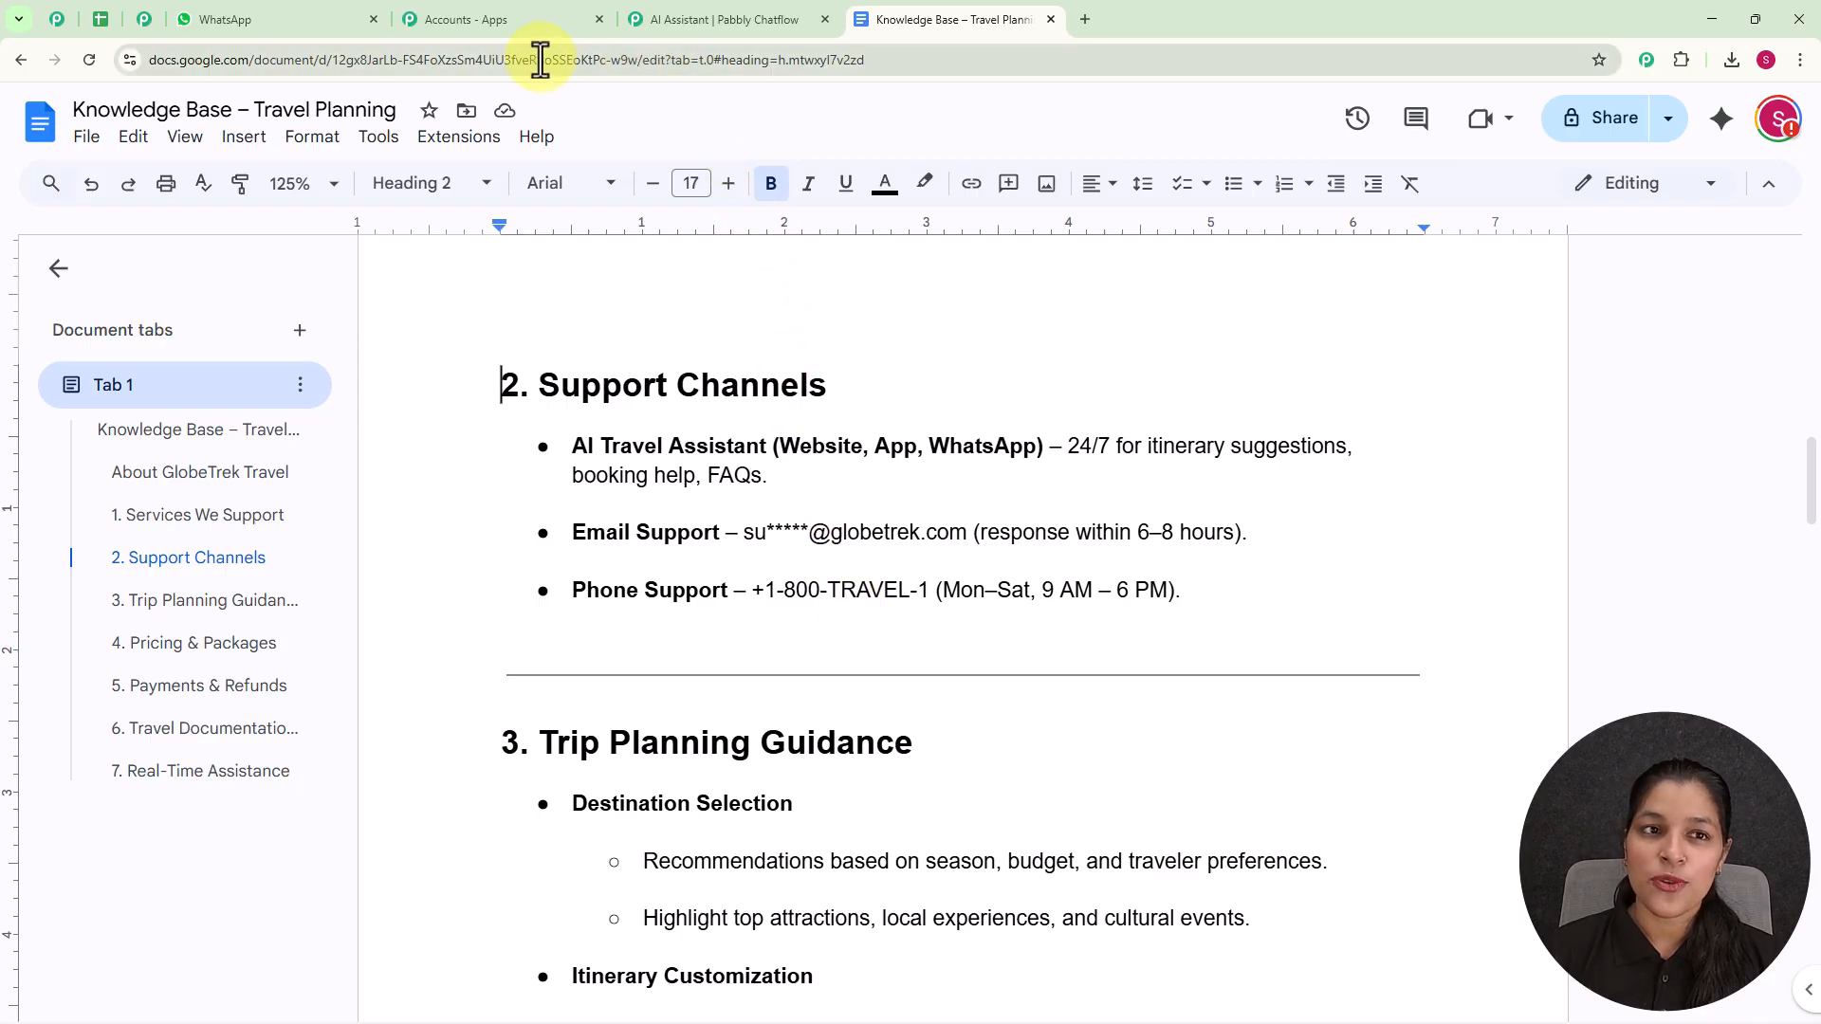
- Back in WhatsApp, ask "How can I book a package?" and "Is there any visa requiement for booking package to Dubai?"
click(283, 27)
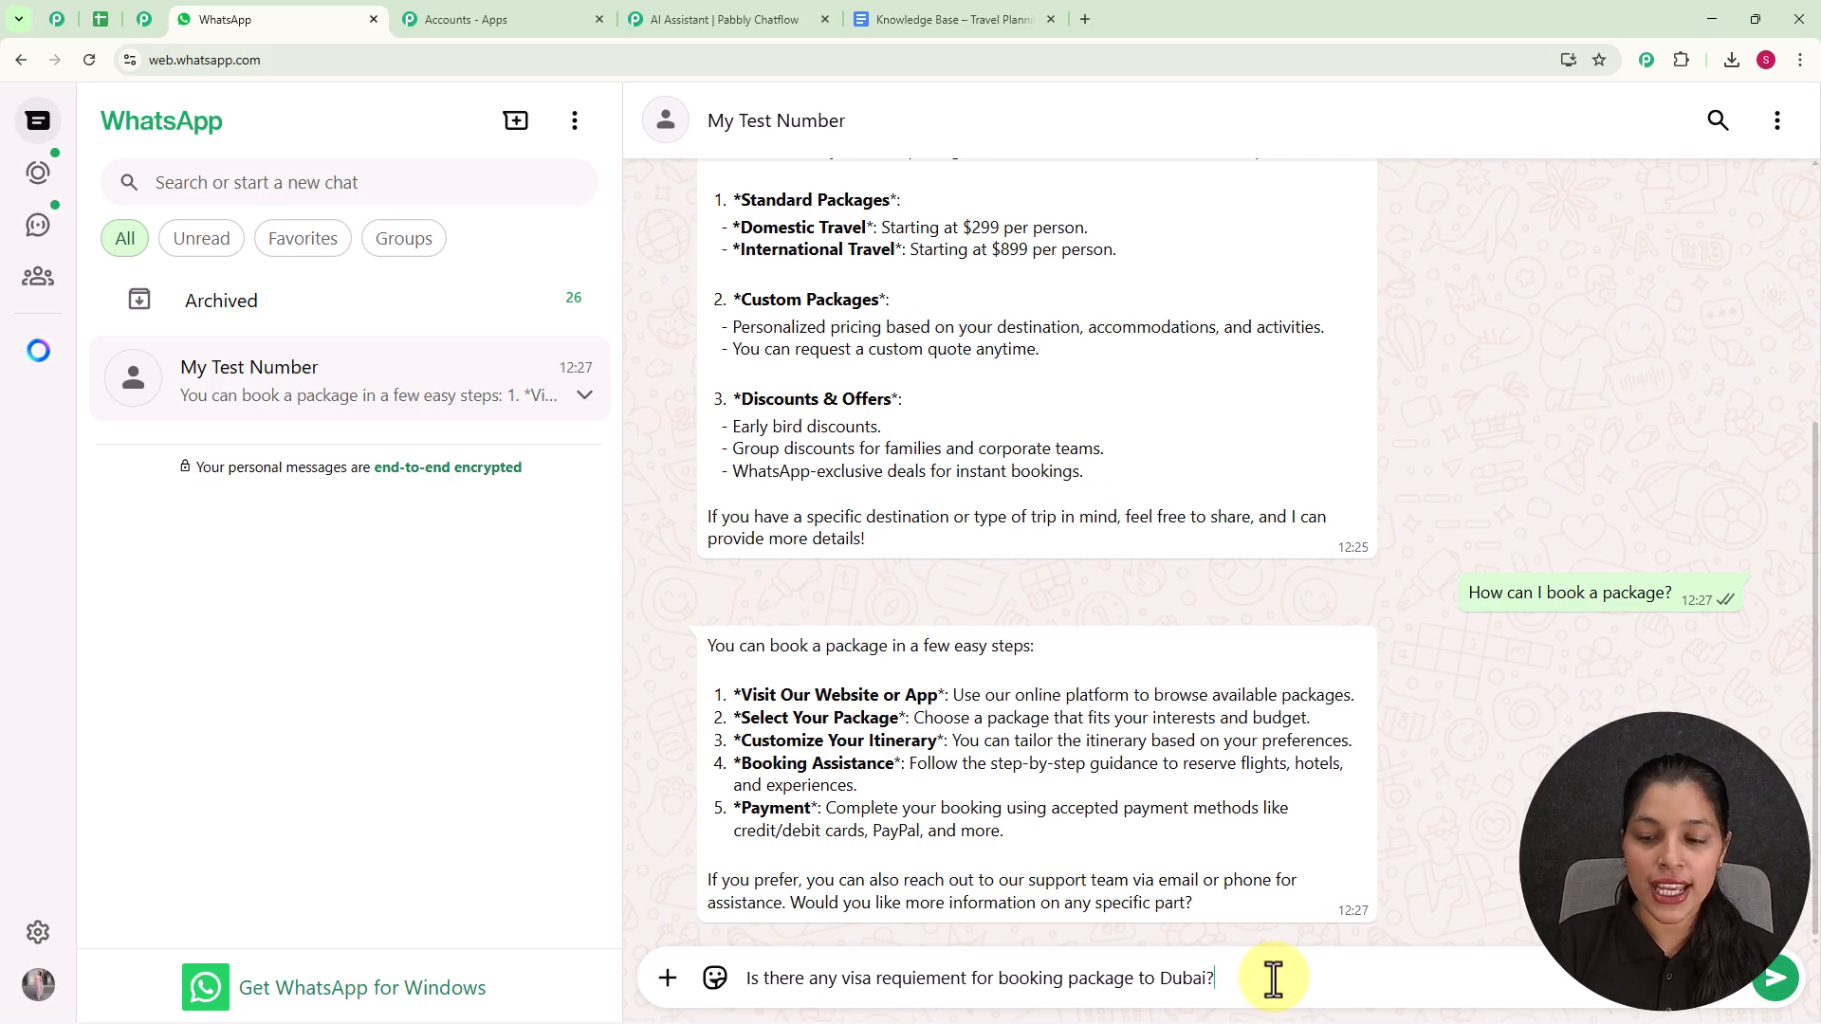
key(Return)
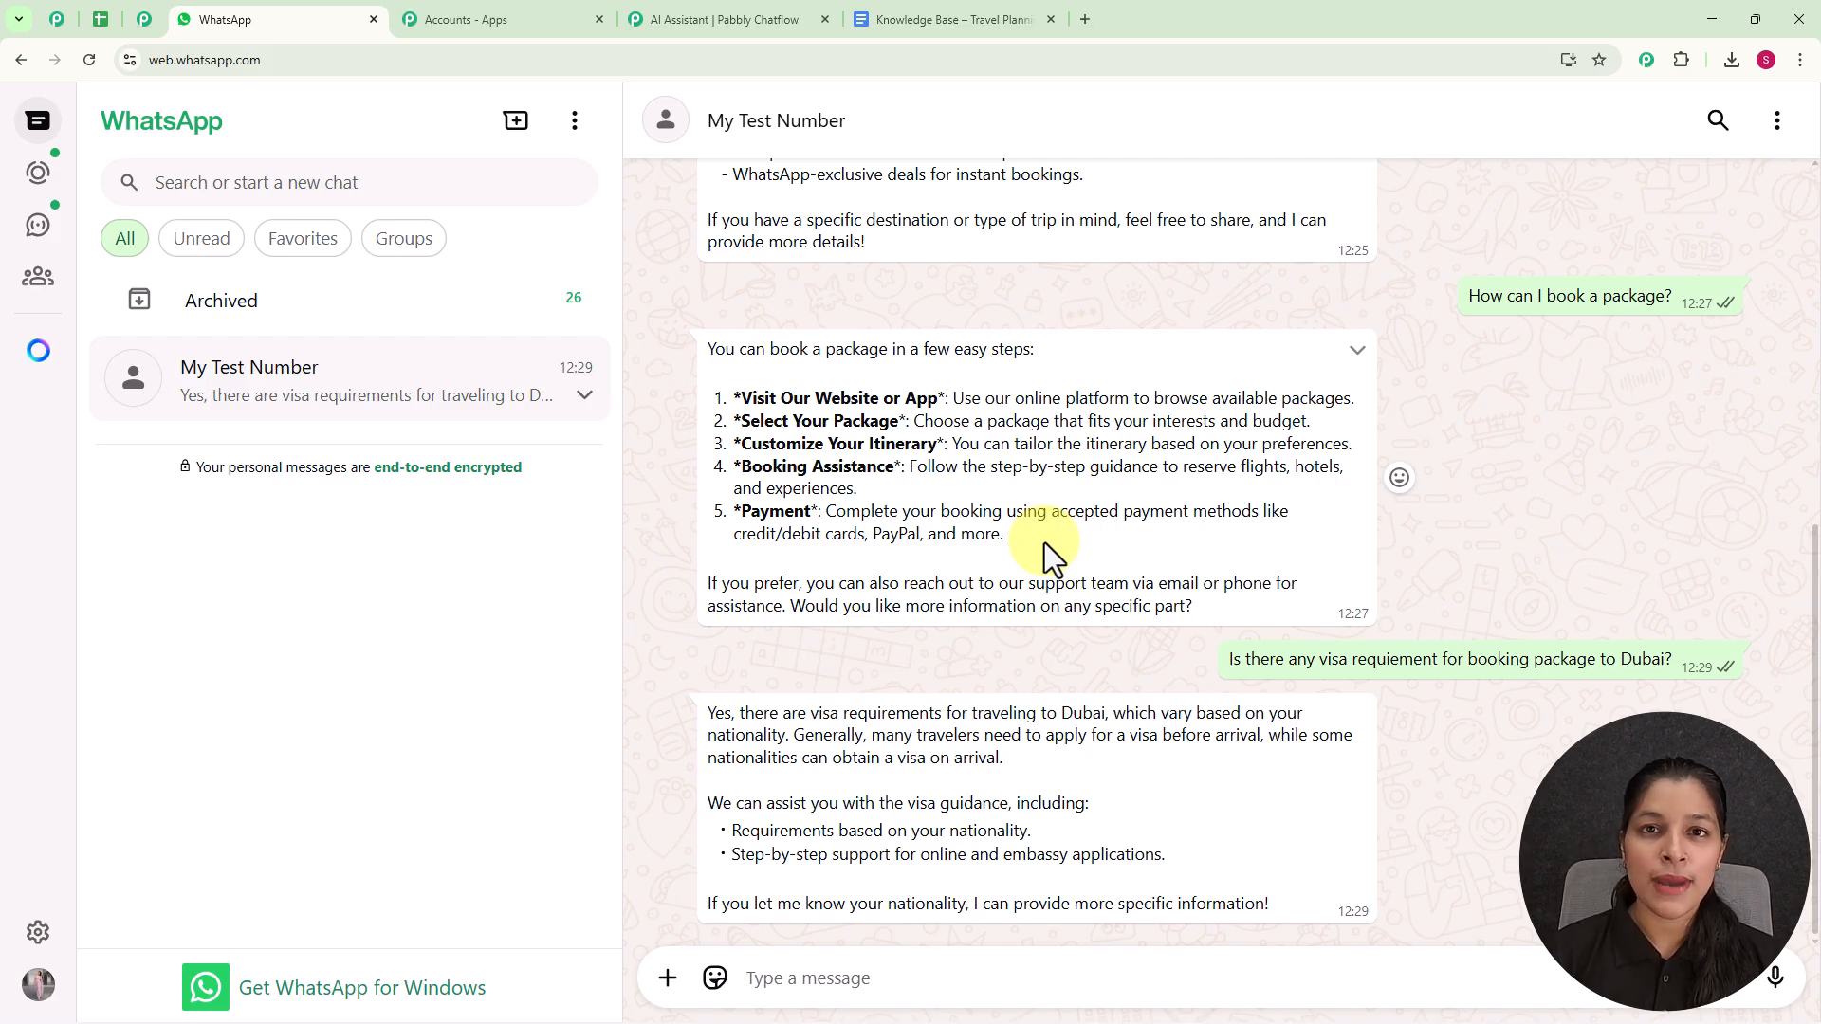
- Open pabbly.com/chatflow in a new browser tab
click(1084, 19)
text(pabbly.com/chatflow)
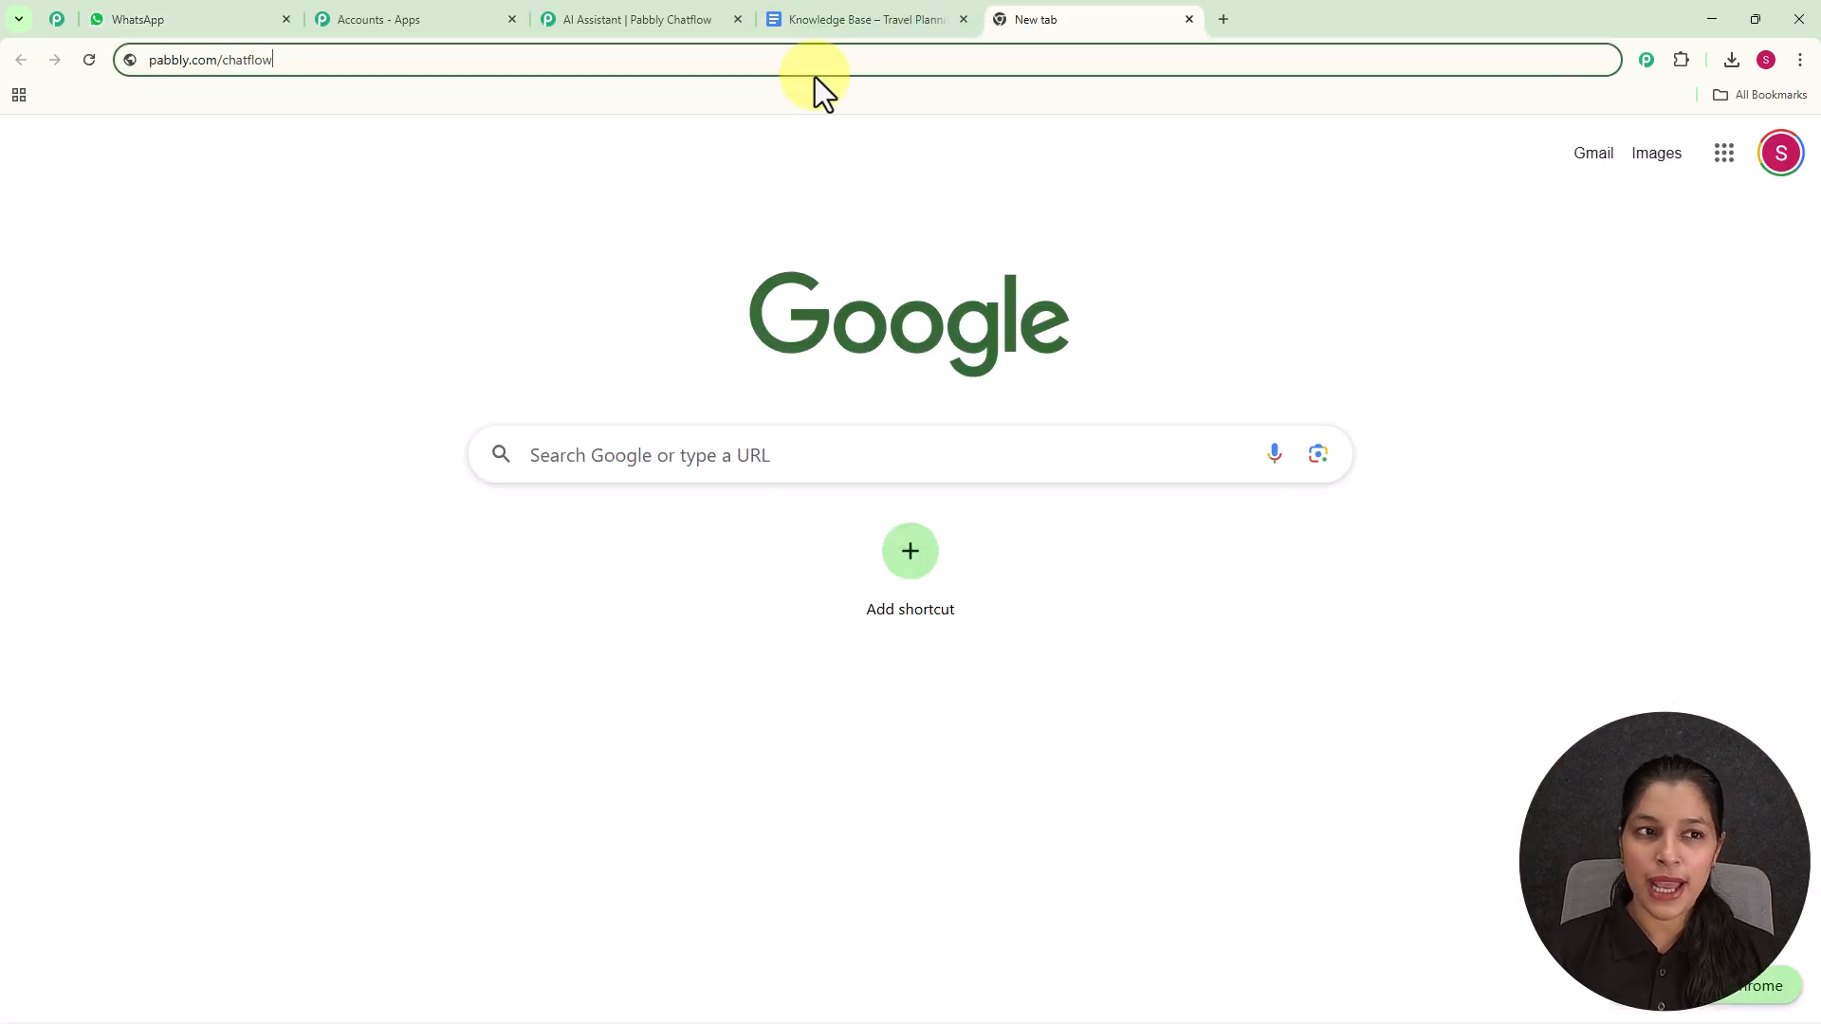
key(Return)
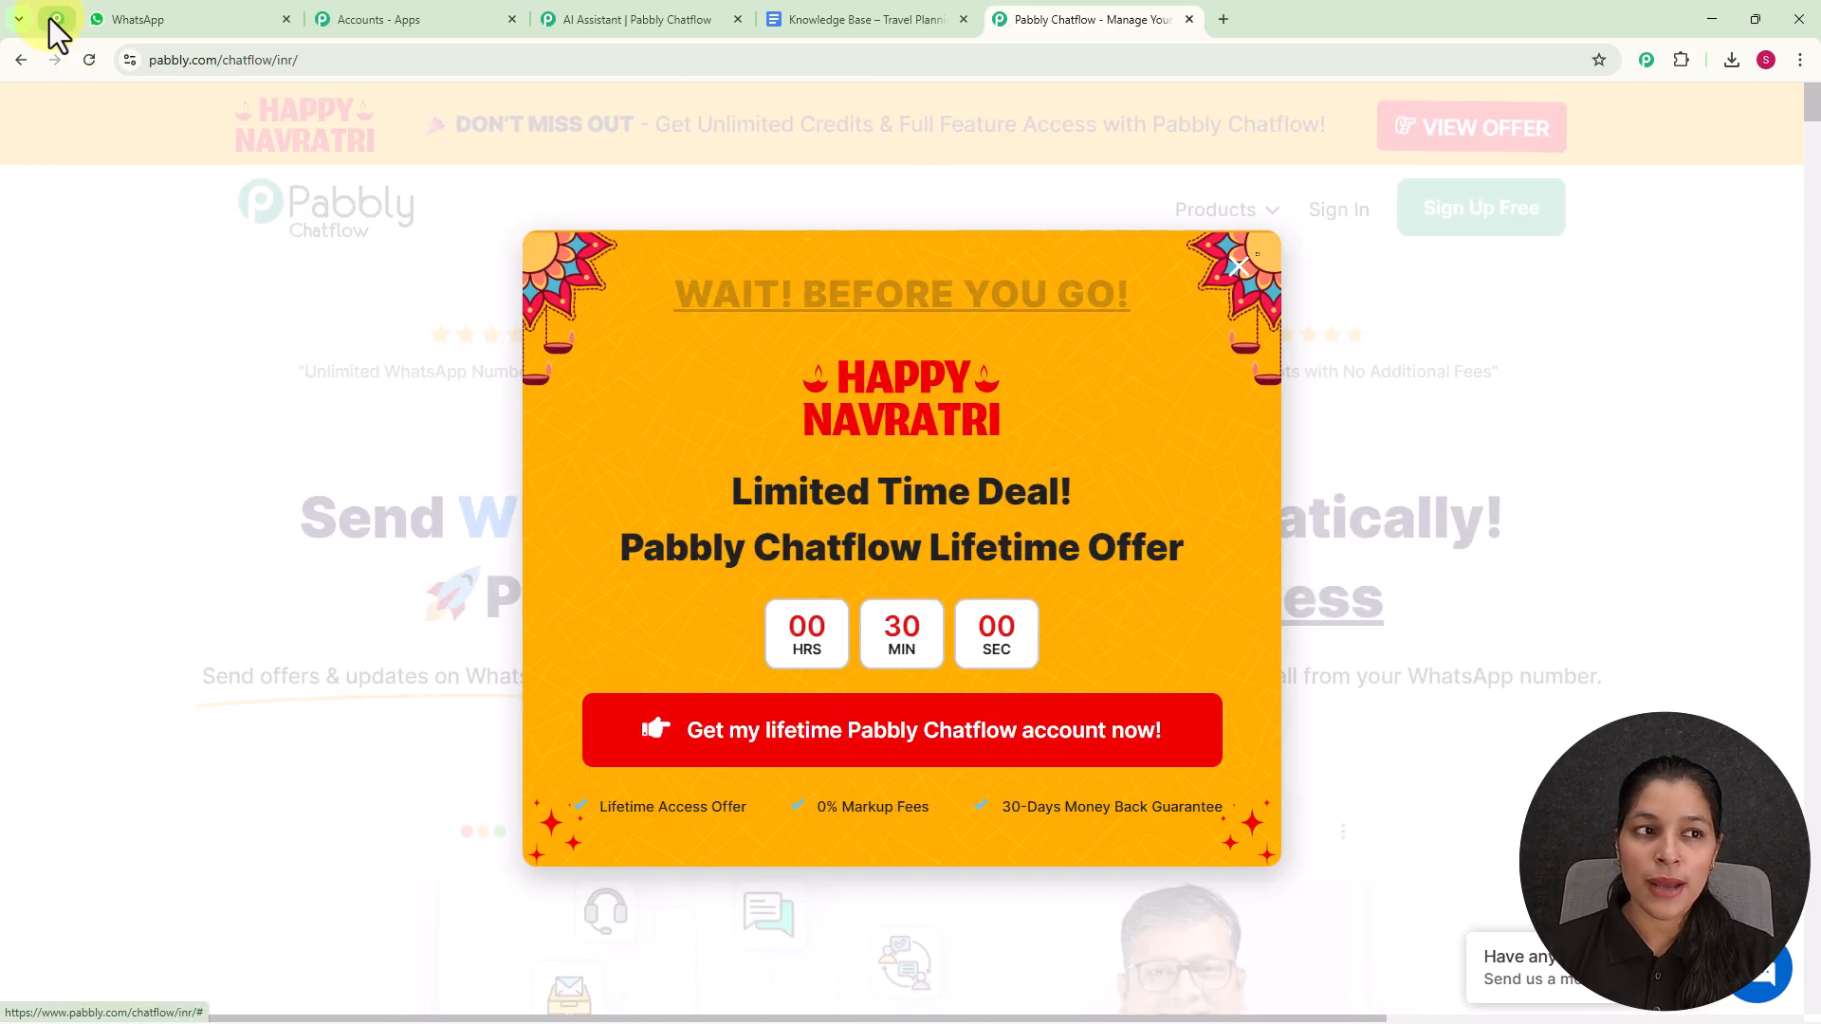
- Examine the Pabbly Community page, including its membership benefits, support examples and success story videos
click(55, 19)
scroll(640, 443, down, 2)
scroll(640, 443, down, 5)
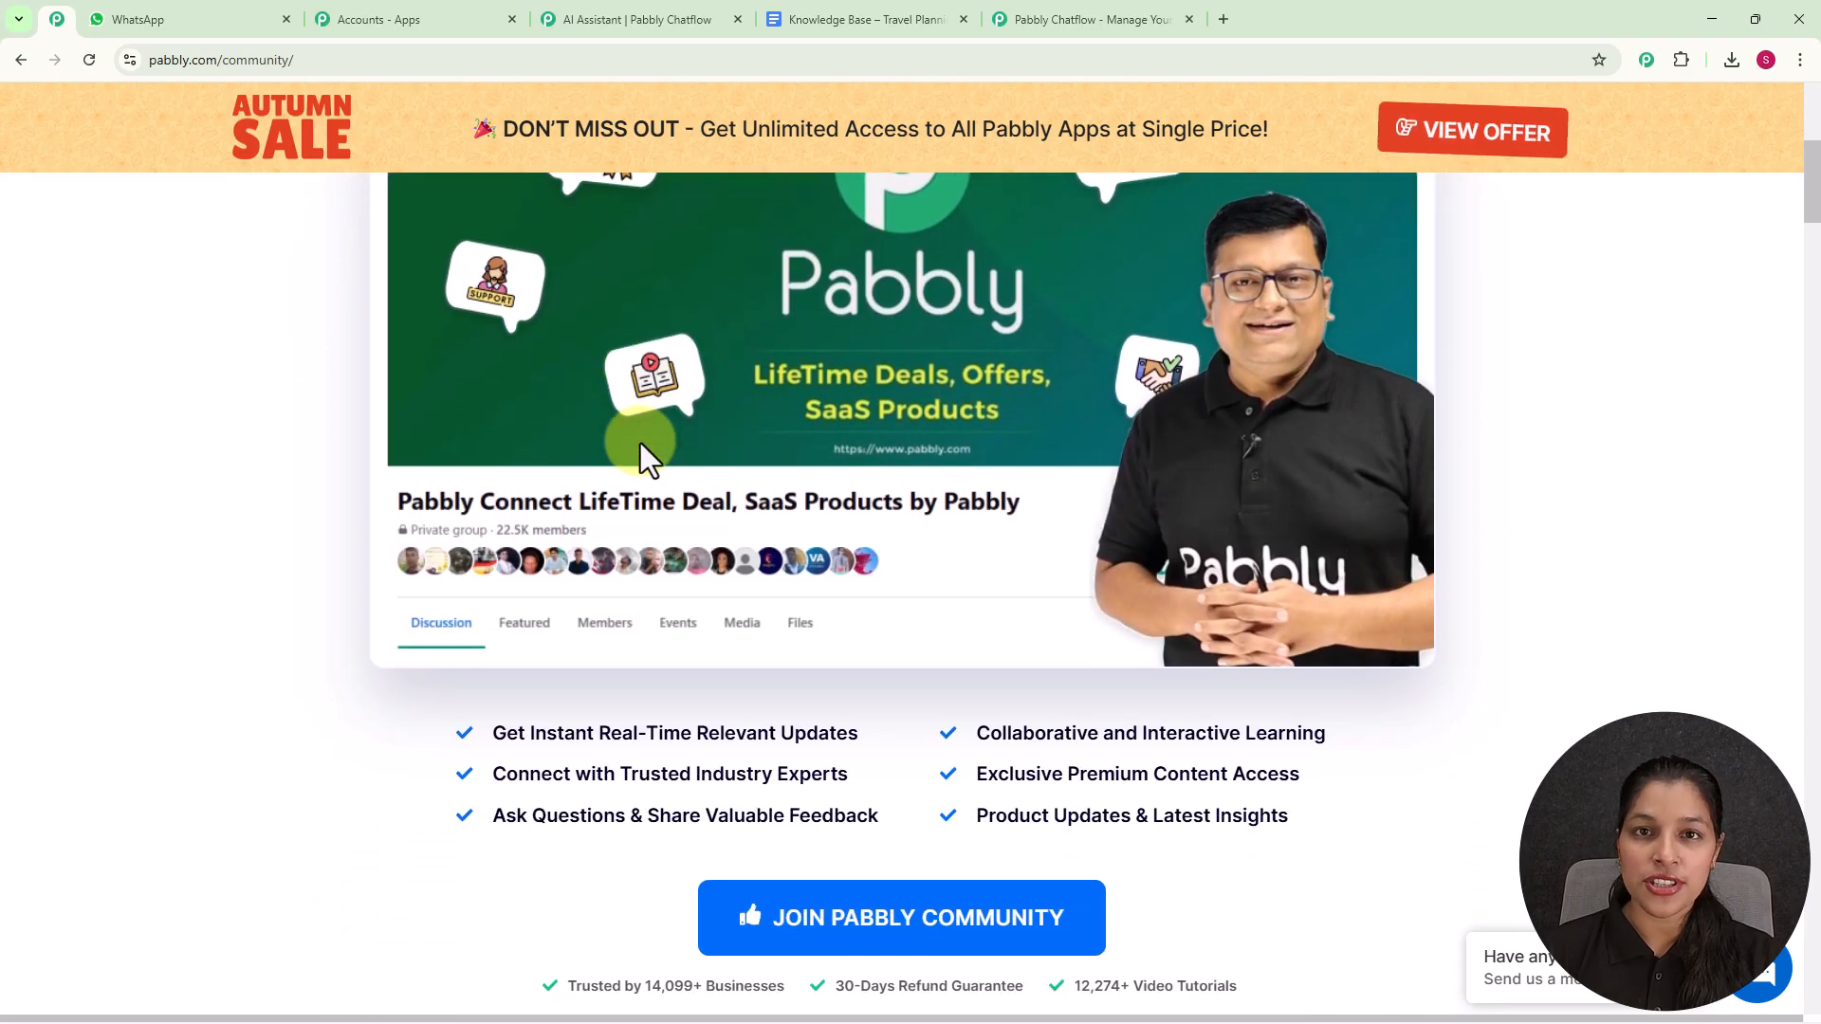
scroll(640, 442, down, 8)
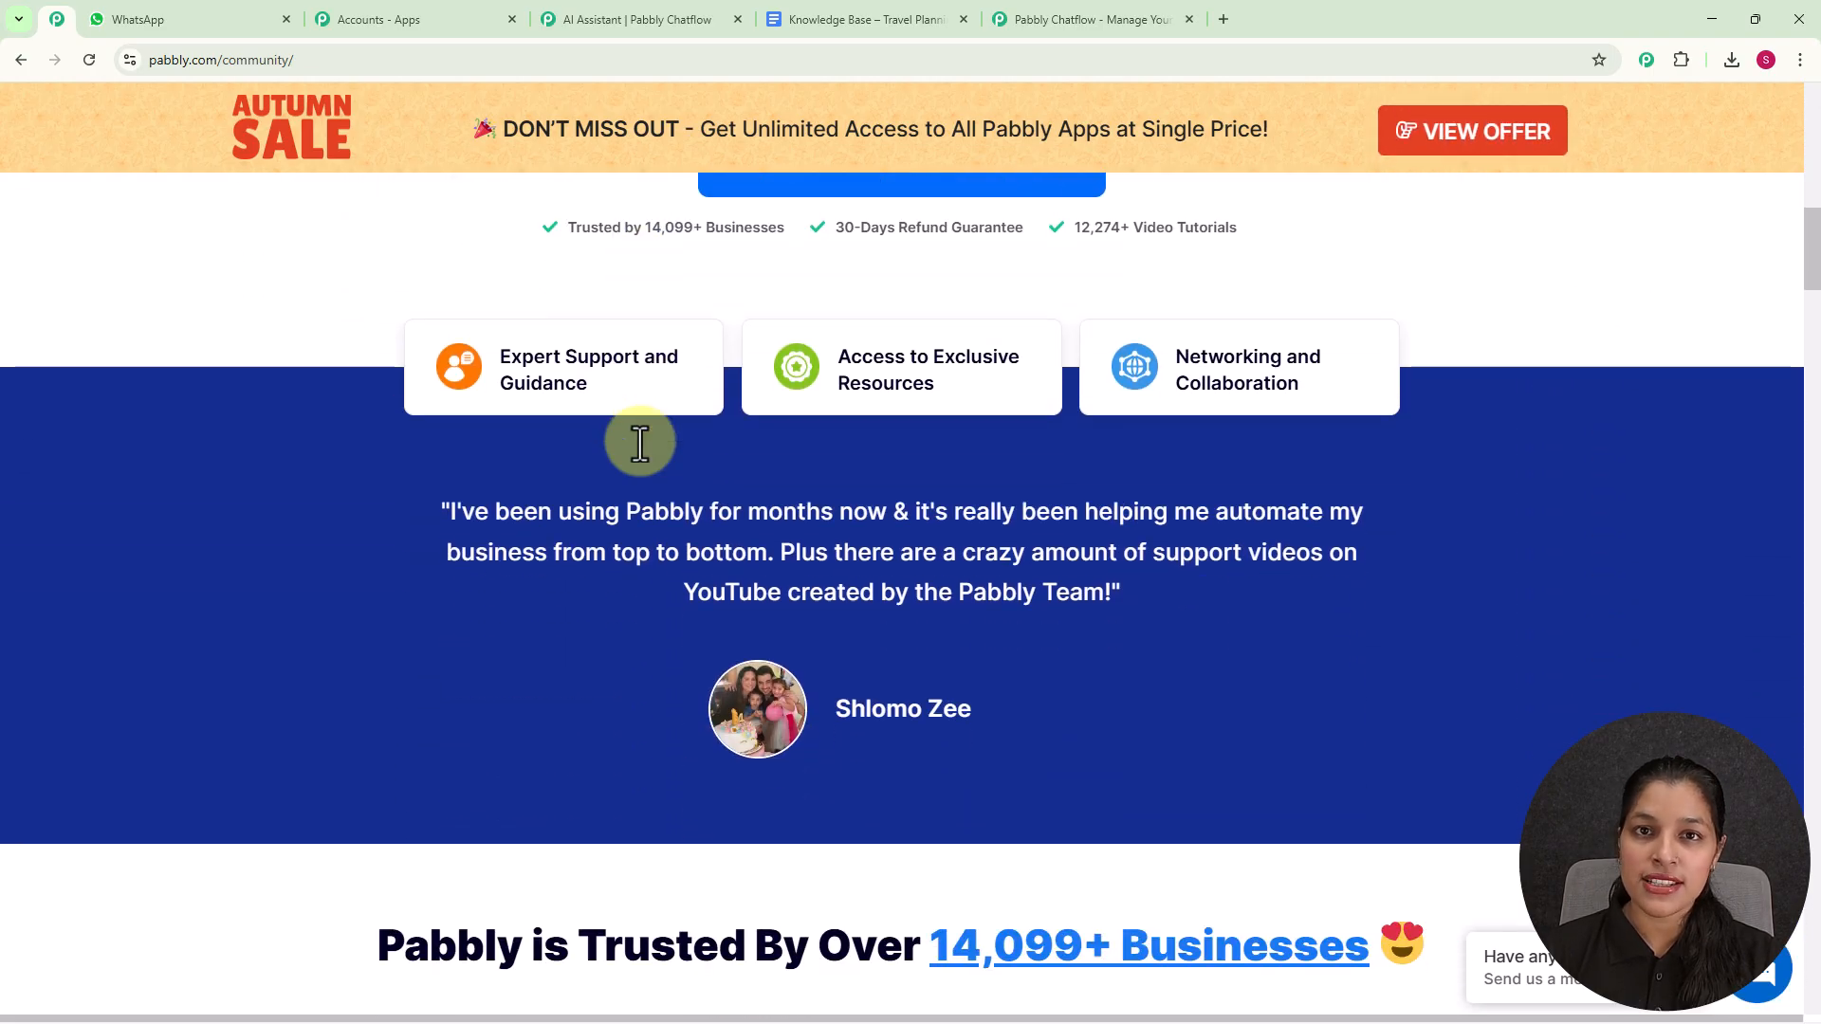
scroll(641, 441, down, 5)
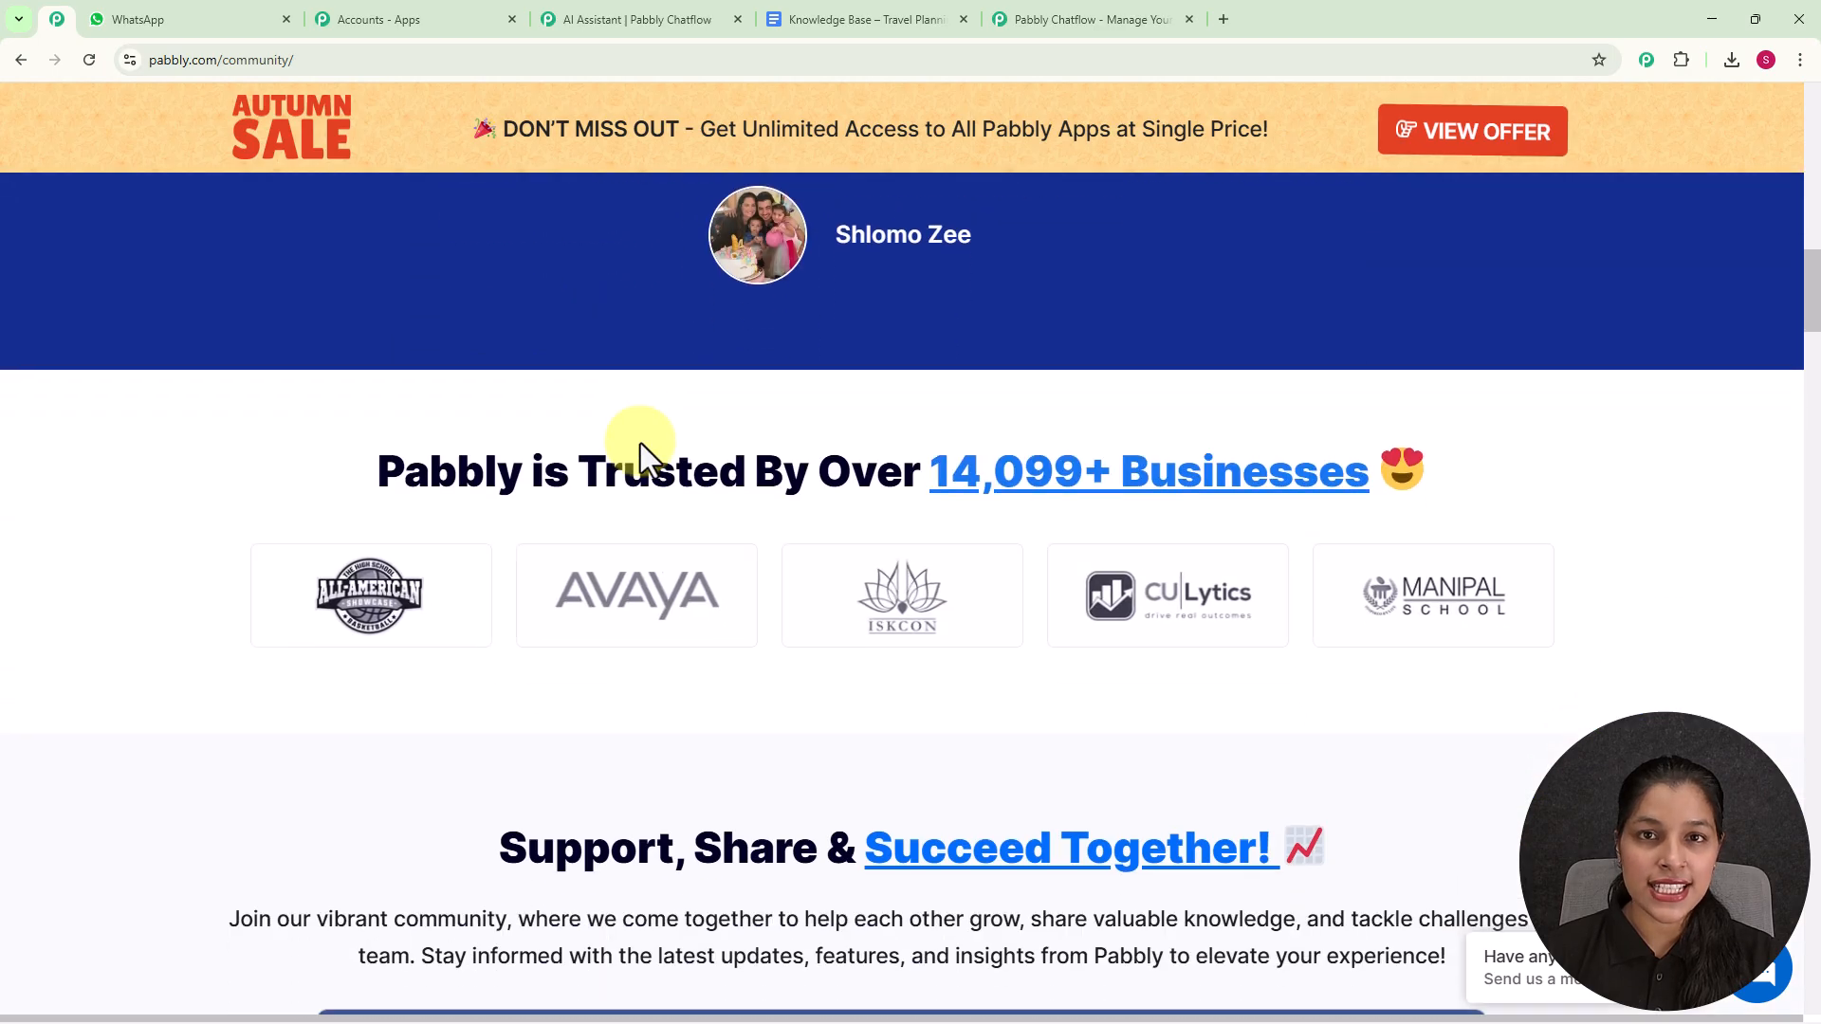
scroll(640, 442, down, 3)
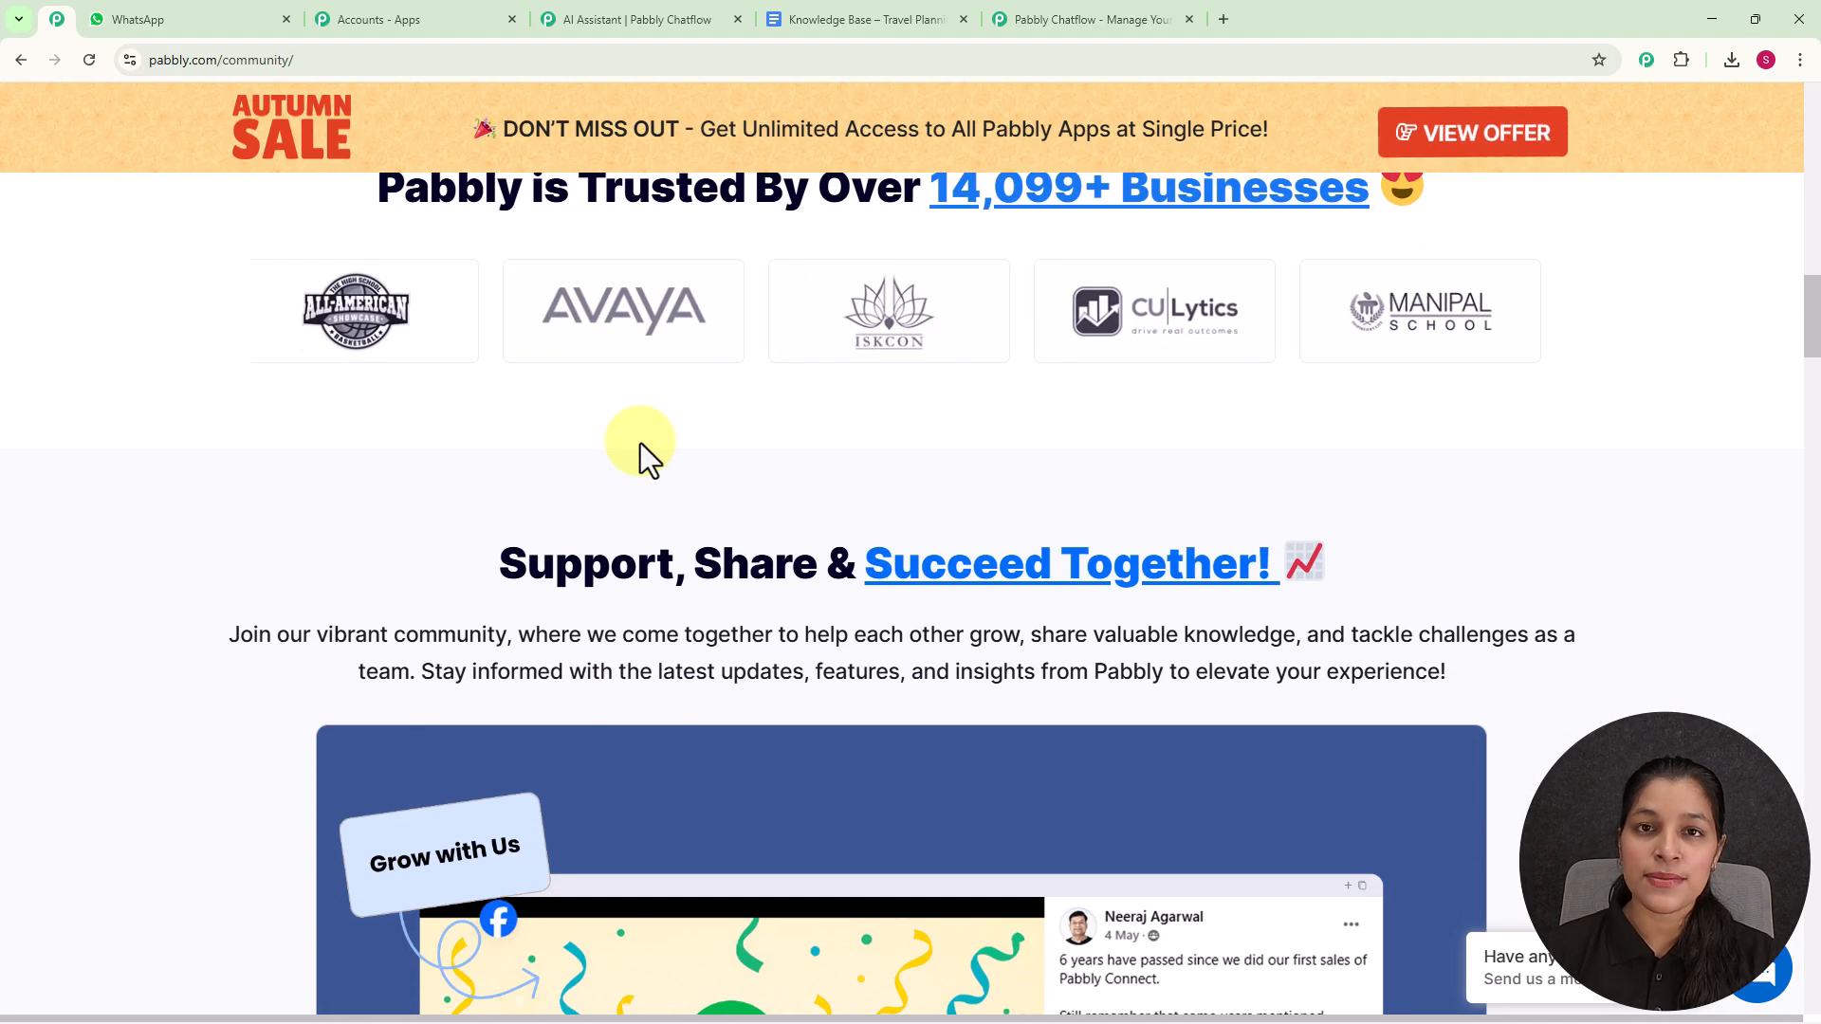
scroll(640, 442, down, 5)
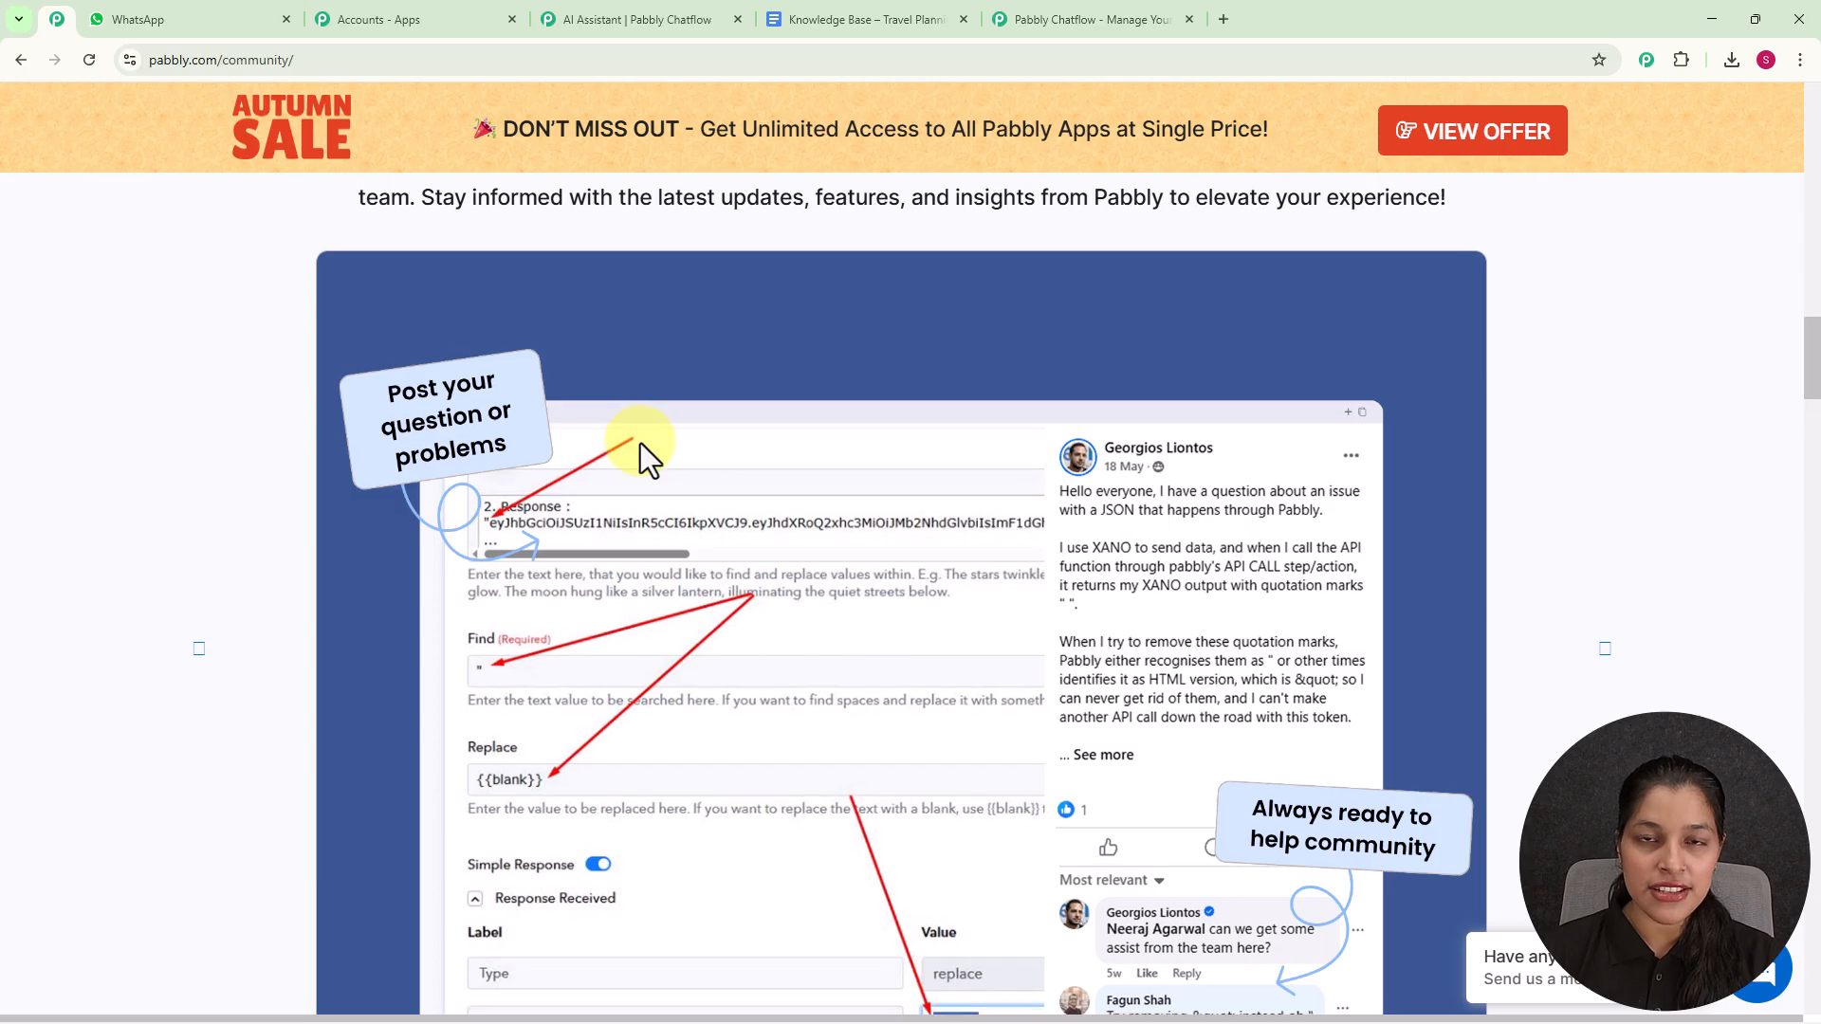
scroll(640, 442, down, 8)
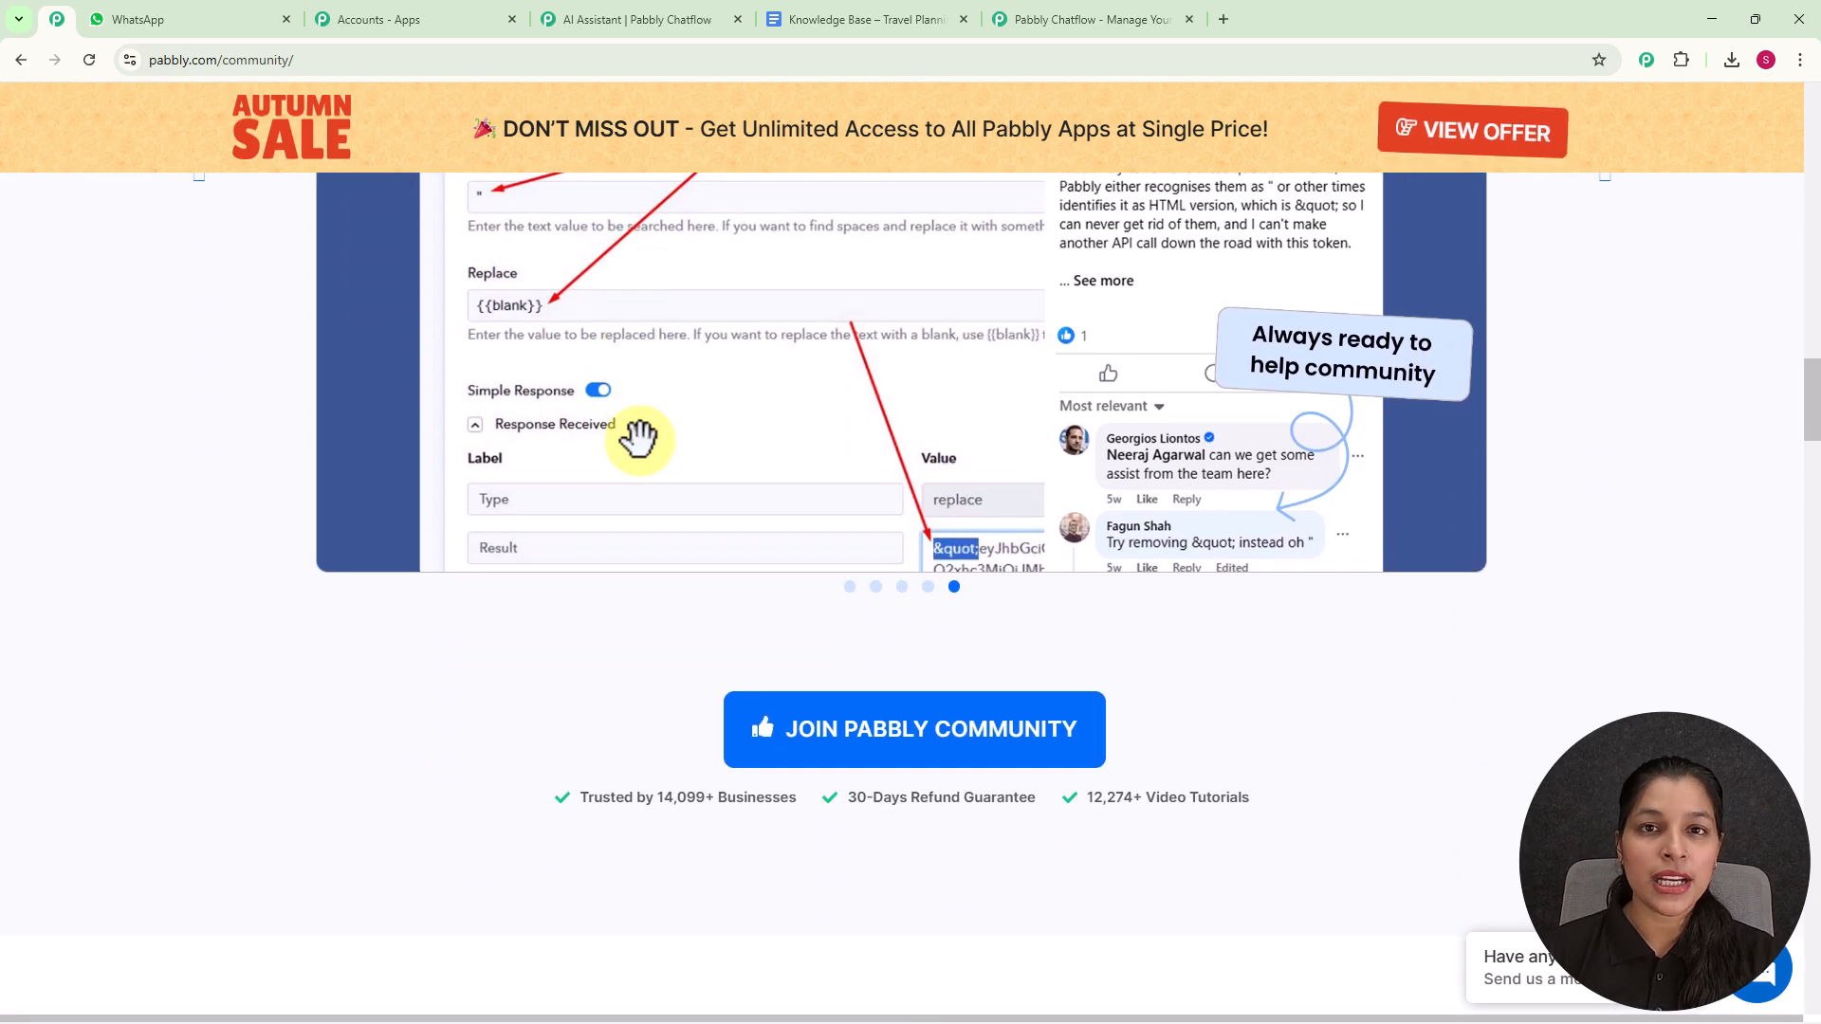
scroll(639, 439, down, 2)
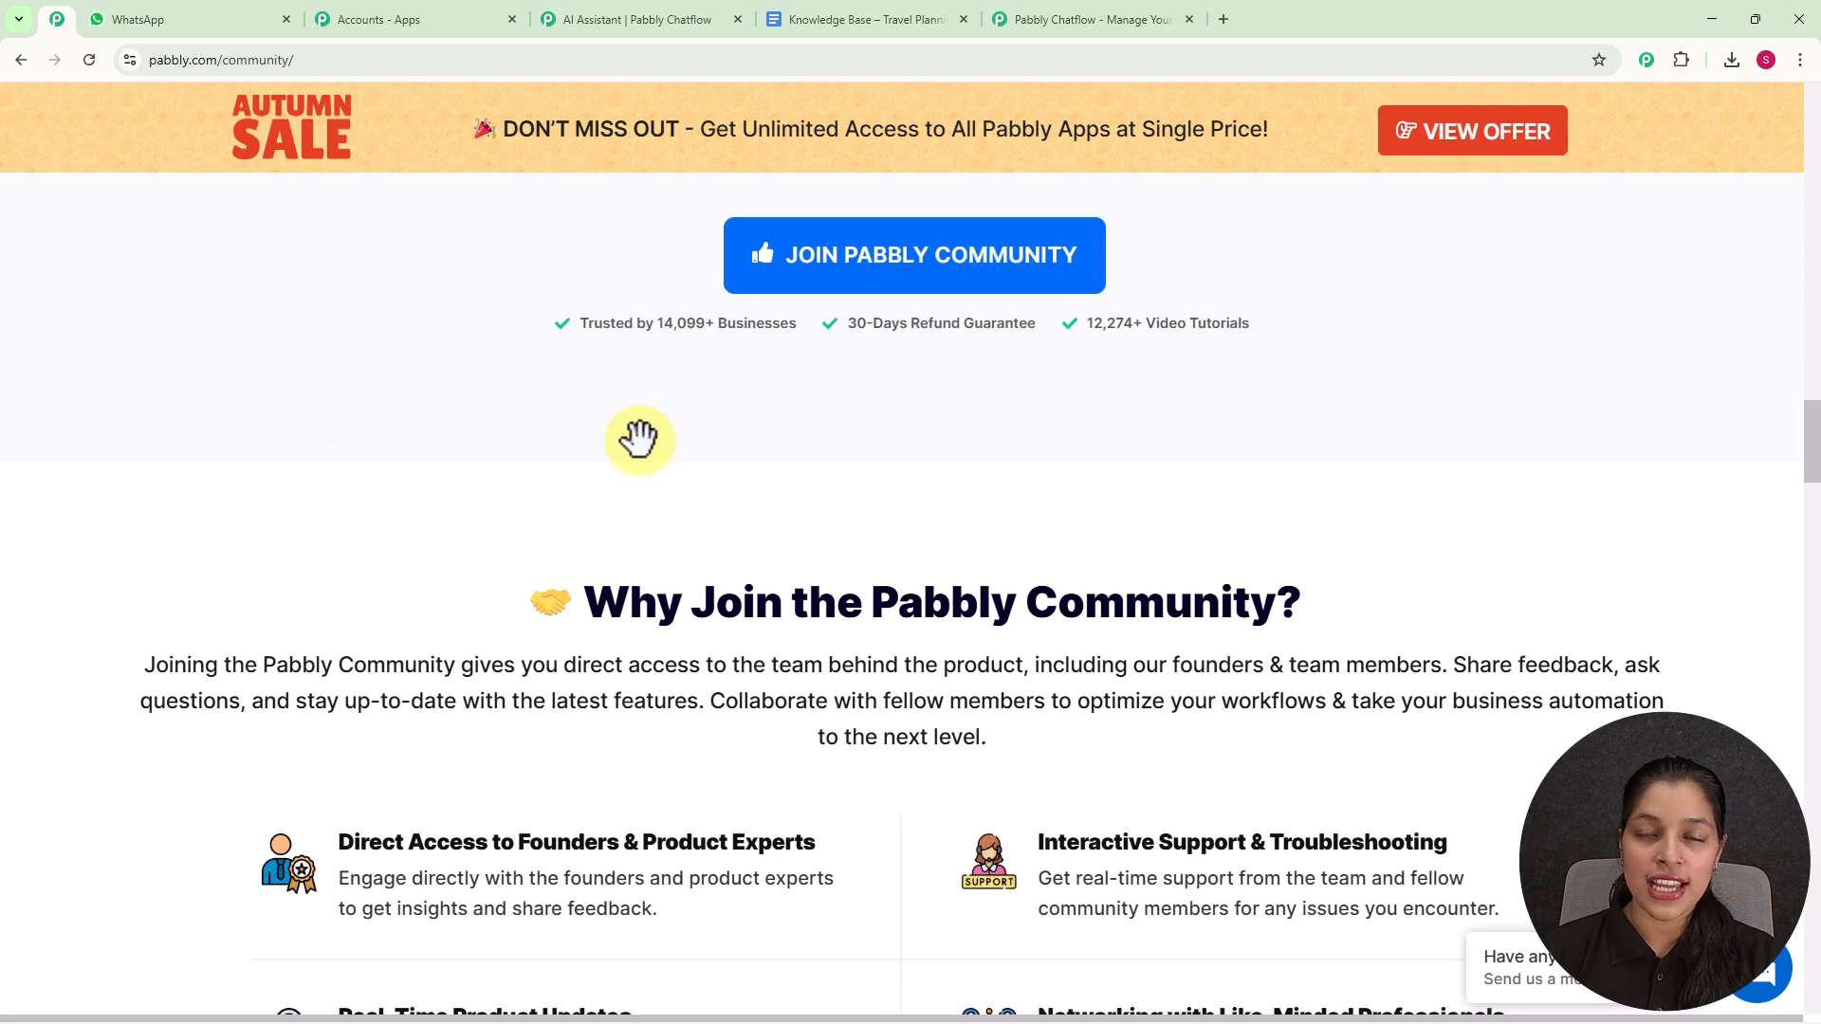
scroll(638, 439, down, 6)
scroll(640, 442, down, 4)
scroll(640, 442, down, 5)
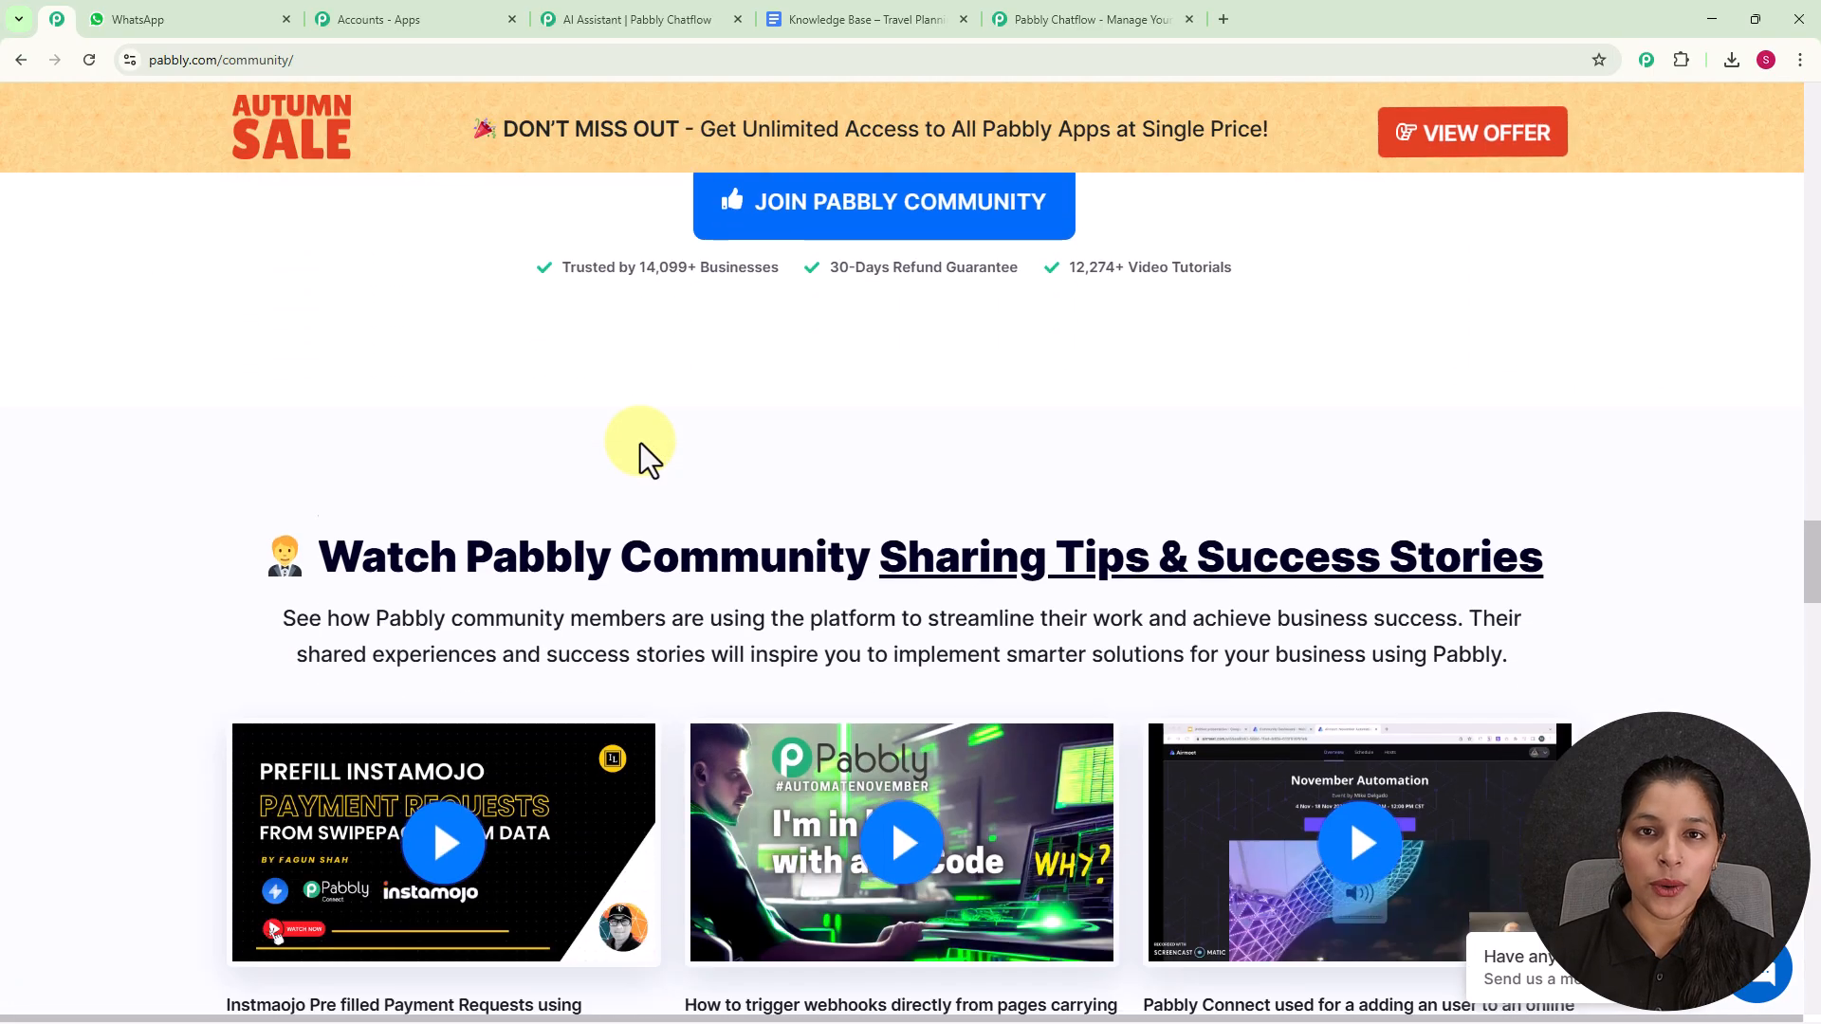
- Return to the Pabbly Chatflow site, dismiss the lifetime offer popup and sign in to access the Pabbly Chatflow app
click(1091, 21)
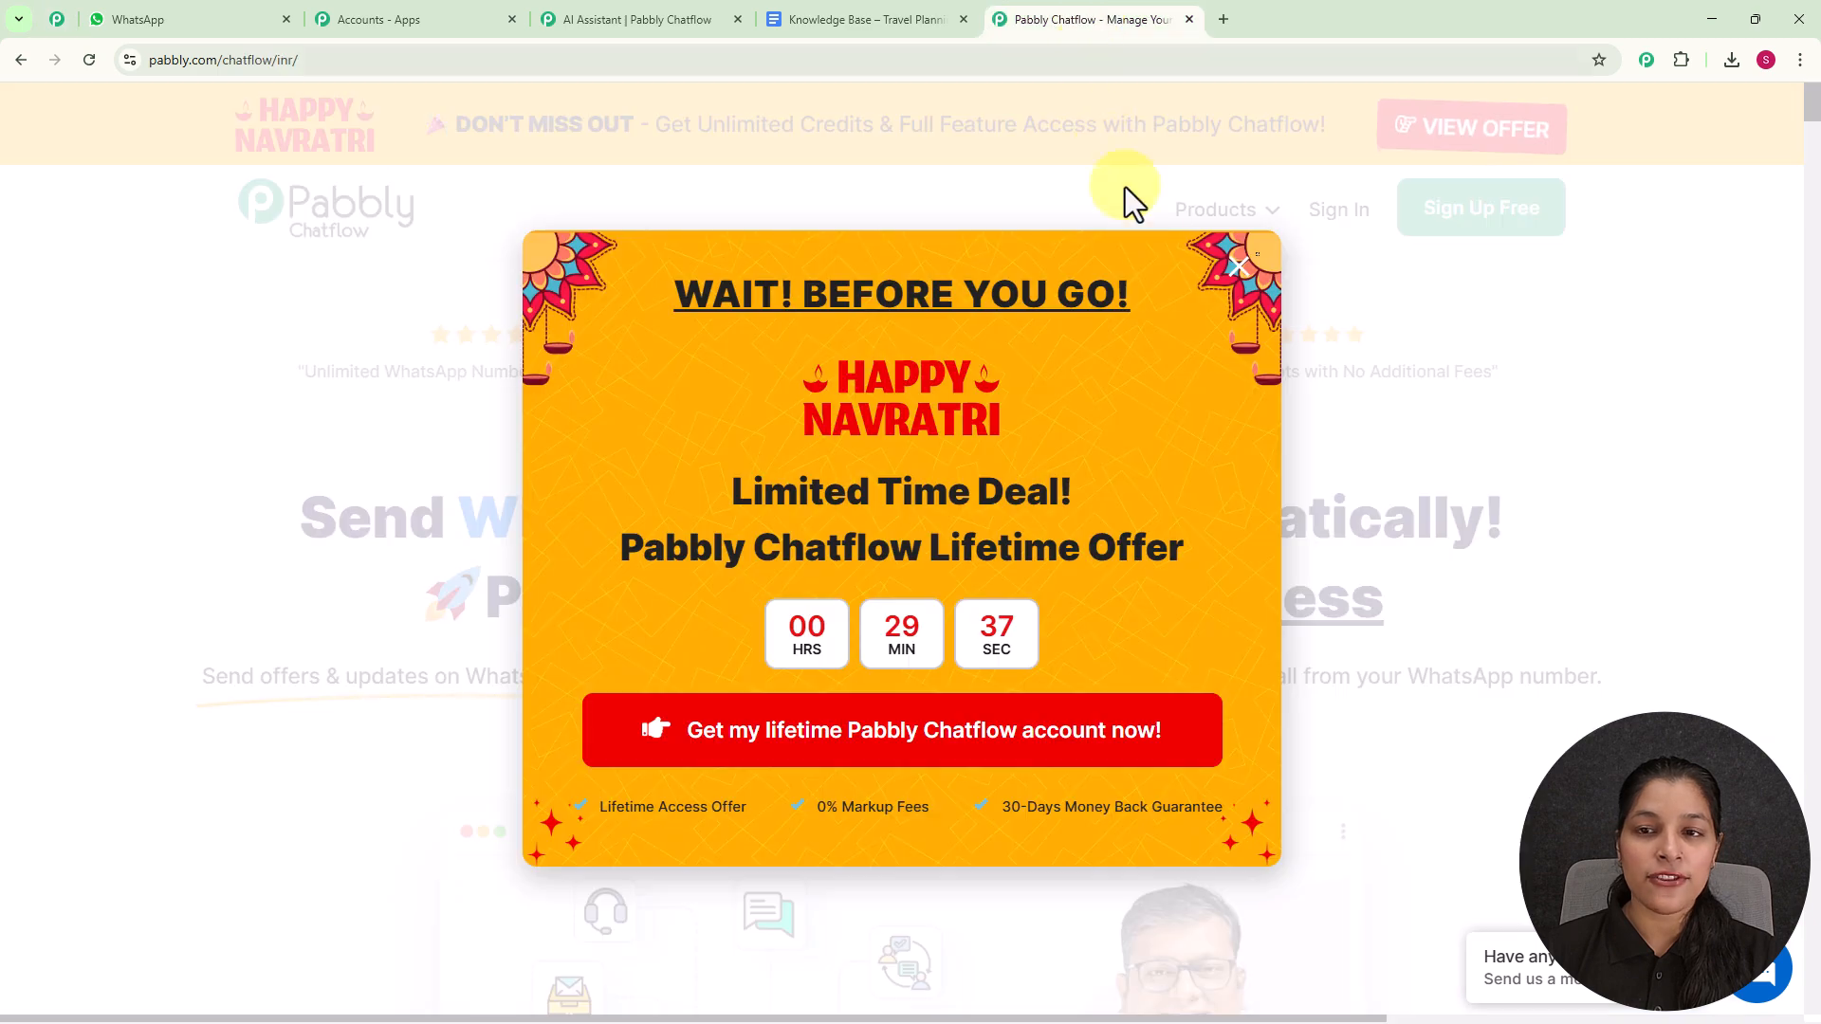
click(1235, 270)
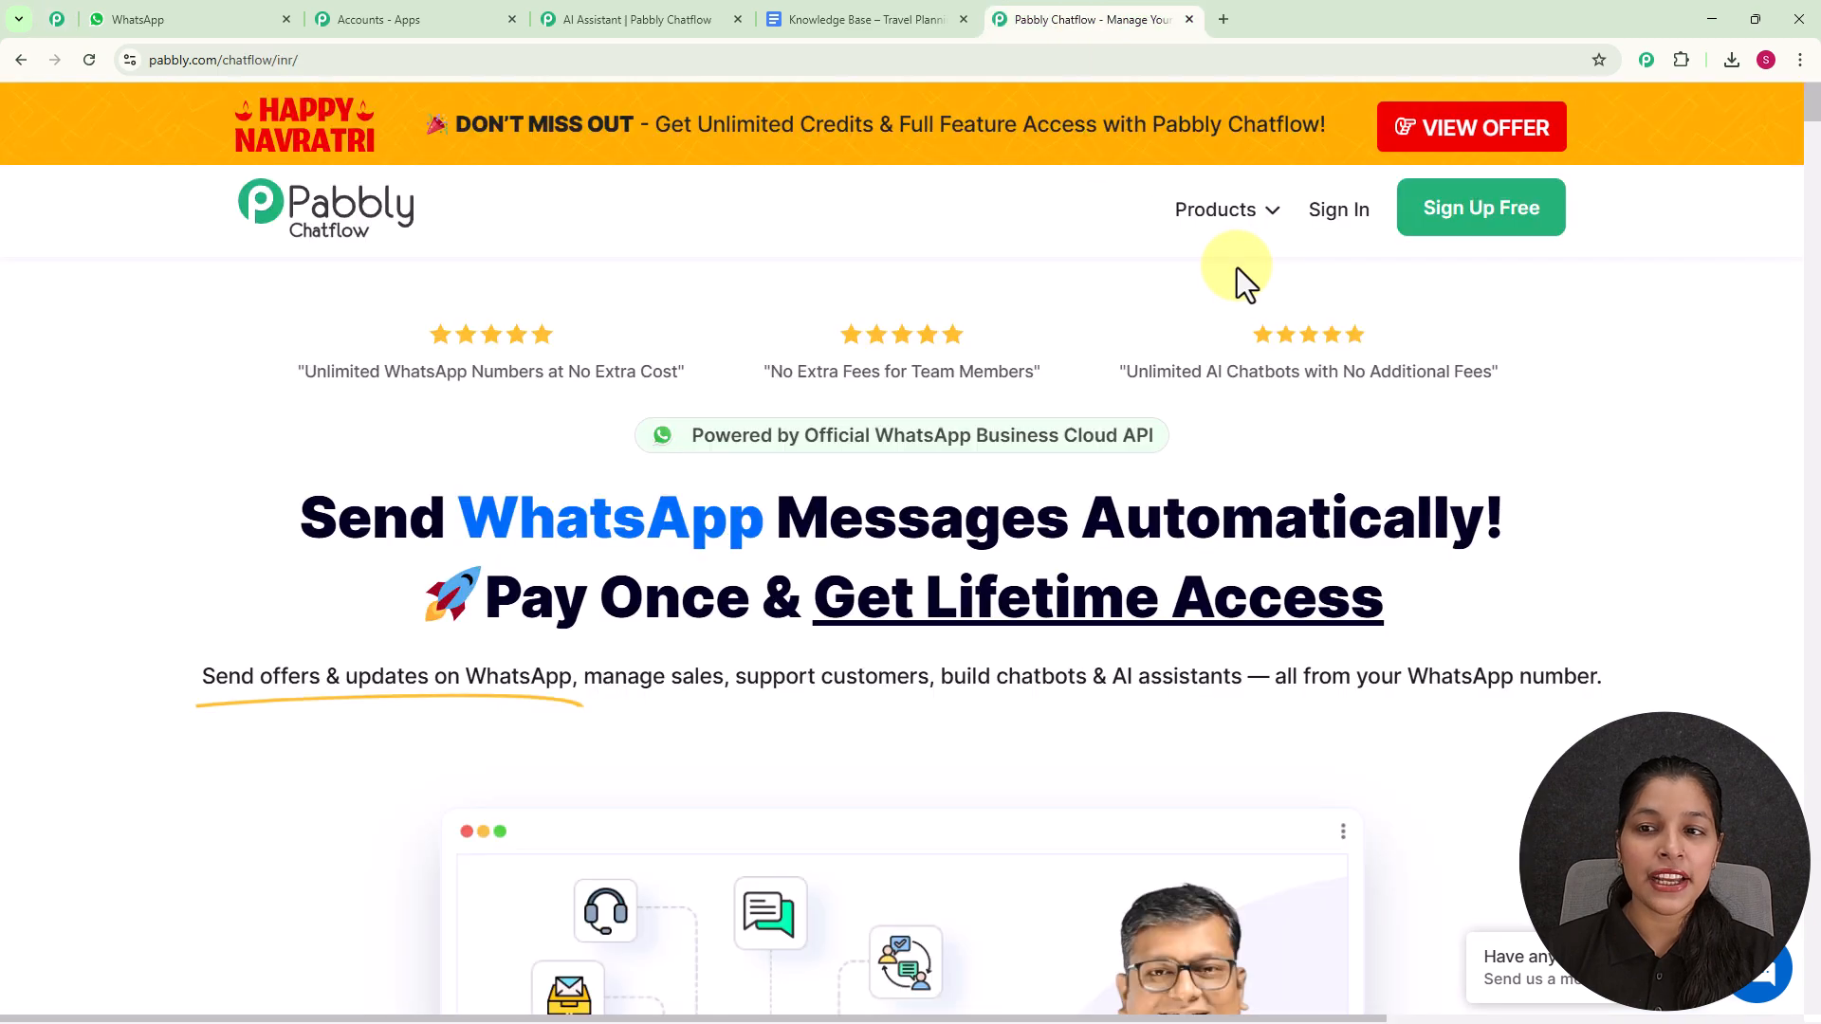
click(1333, 224)
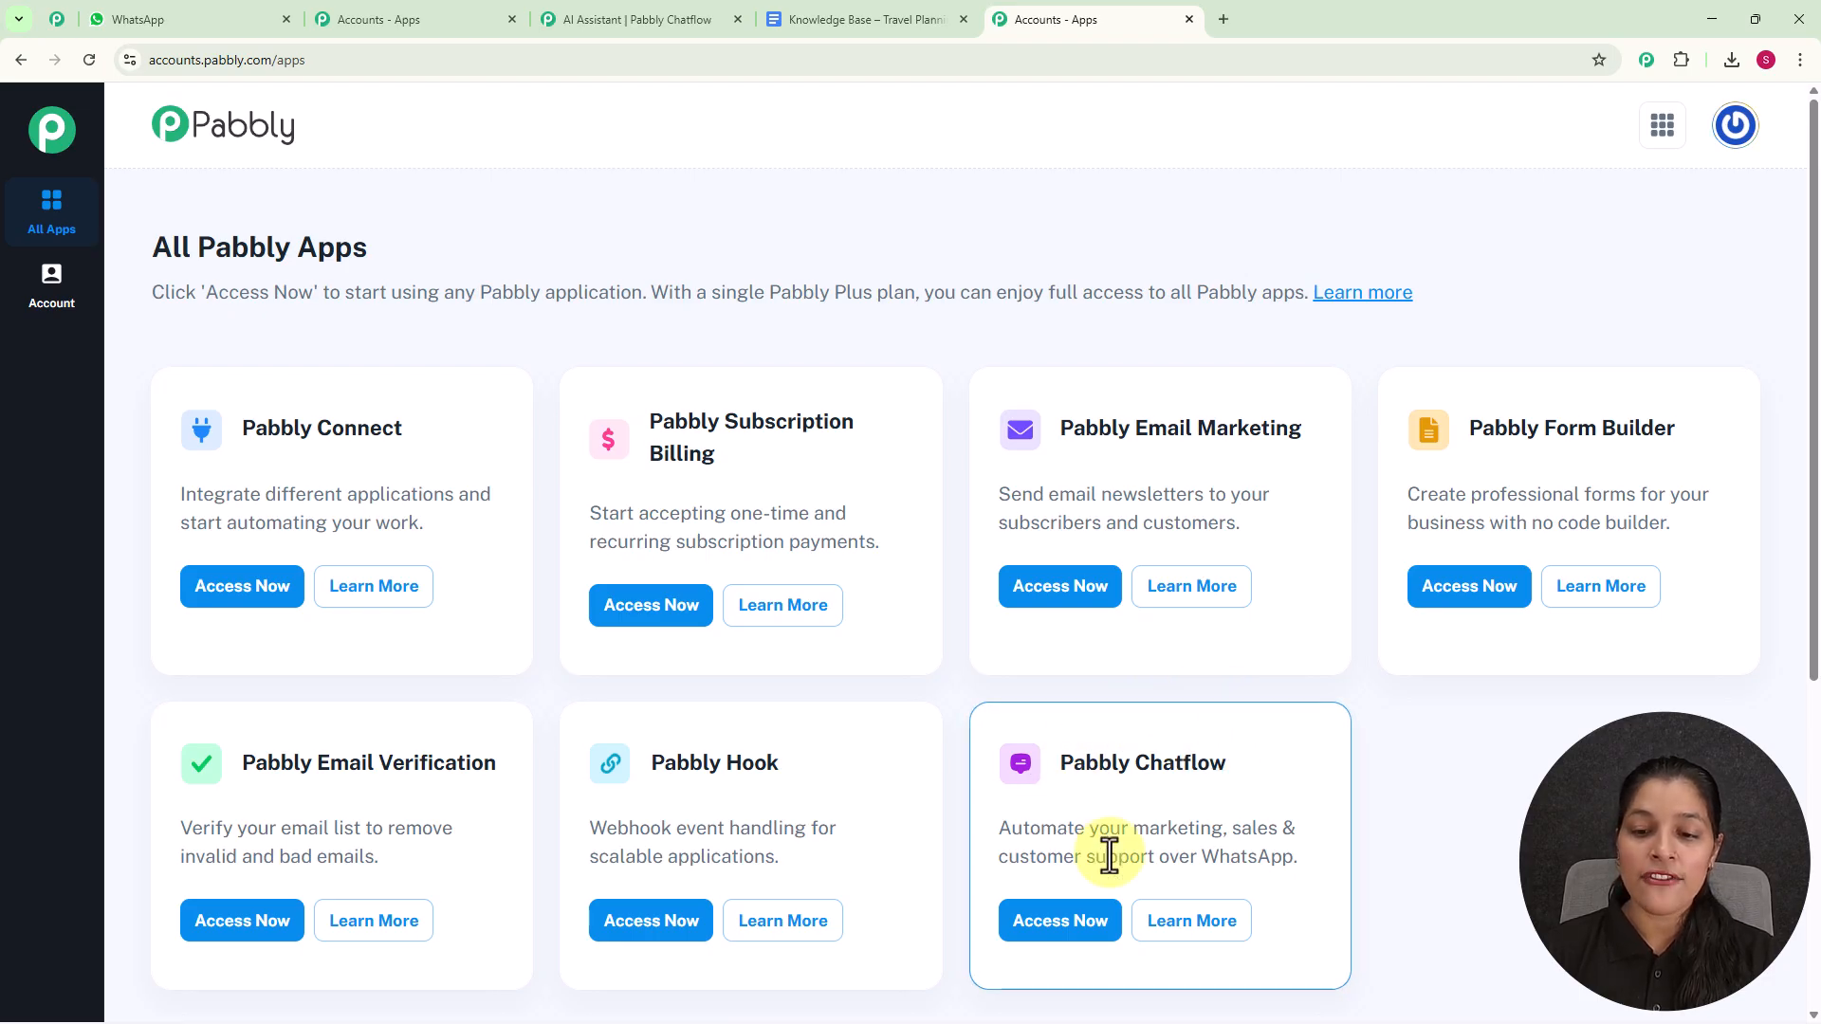
scroll(1093, 813, down, 2)
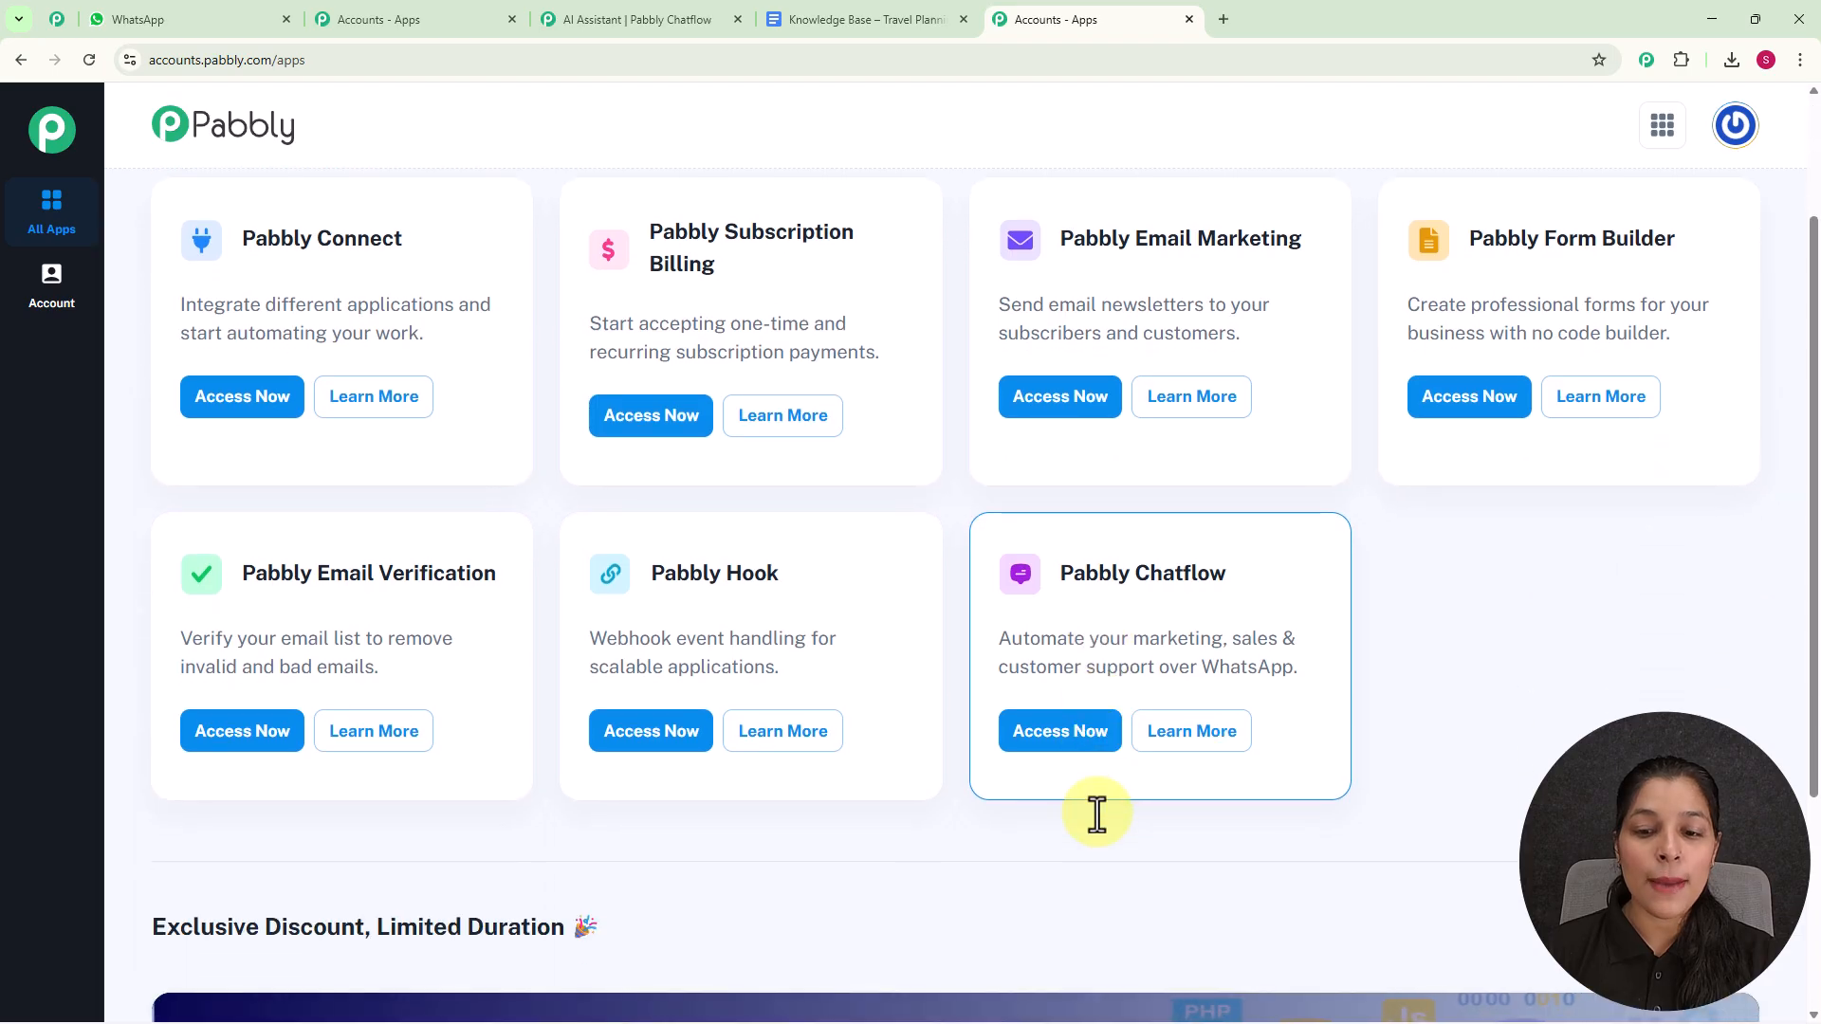
click(1043, 744)
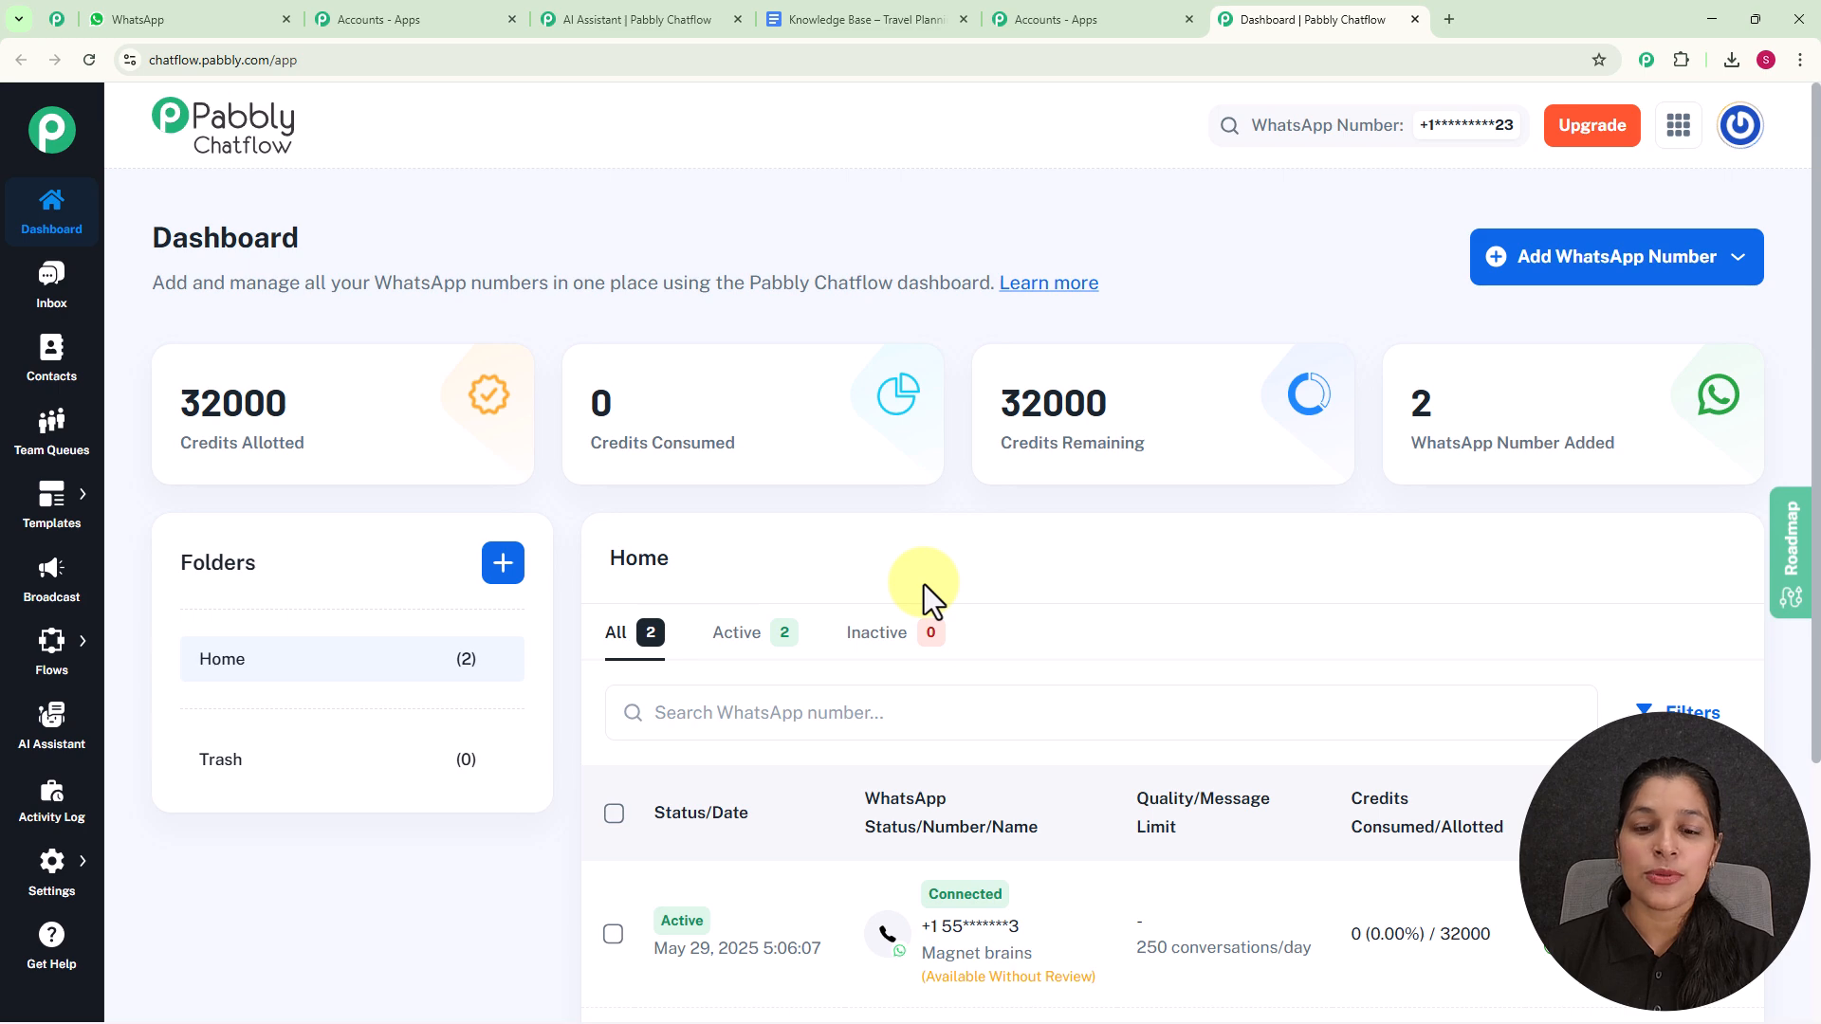
- Review the Chatflow dashboard and the connection options for adding a WhatsApp number
scroll(924, 584, down, 3)
scroll(1005, 503, up, 3)
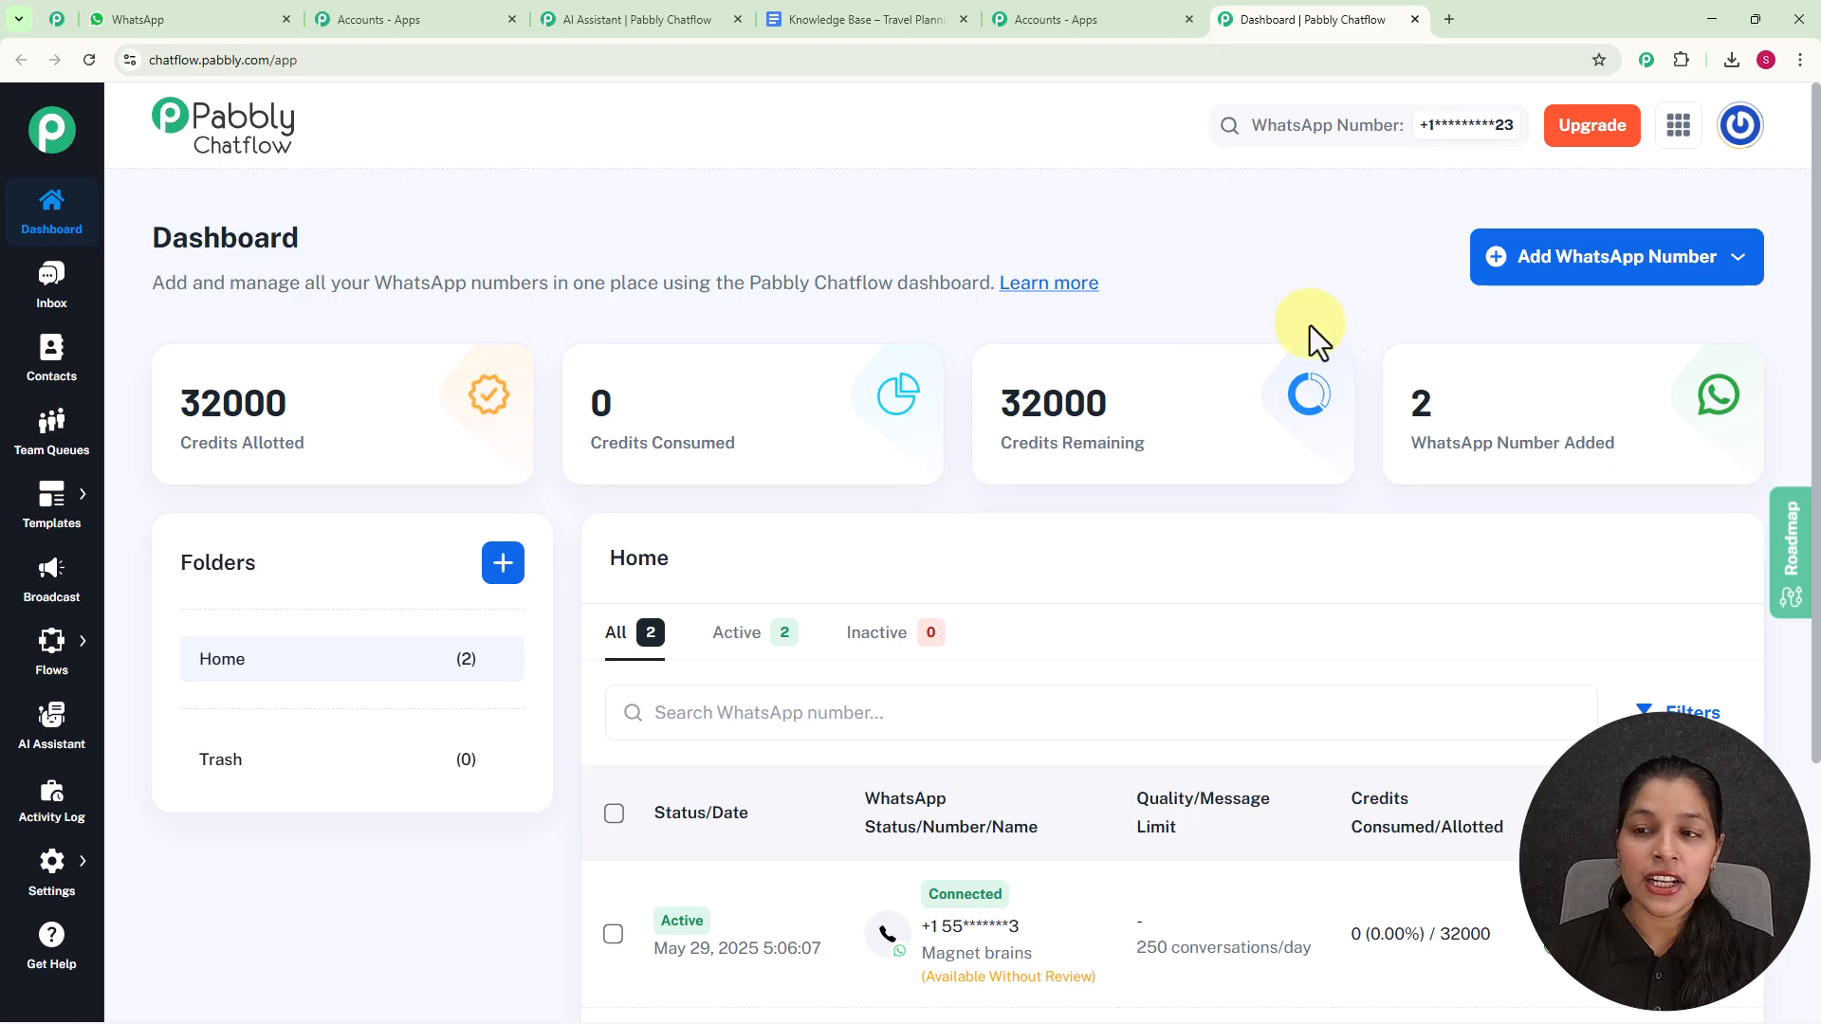
click(1587, 262)
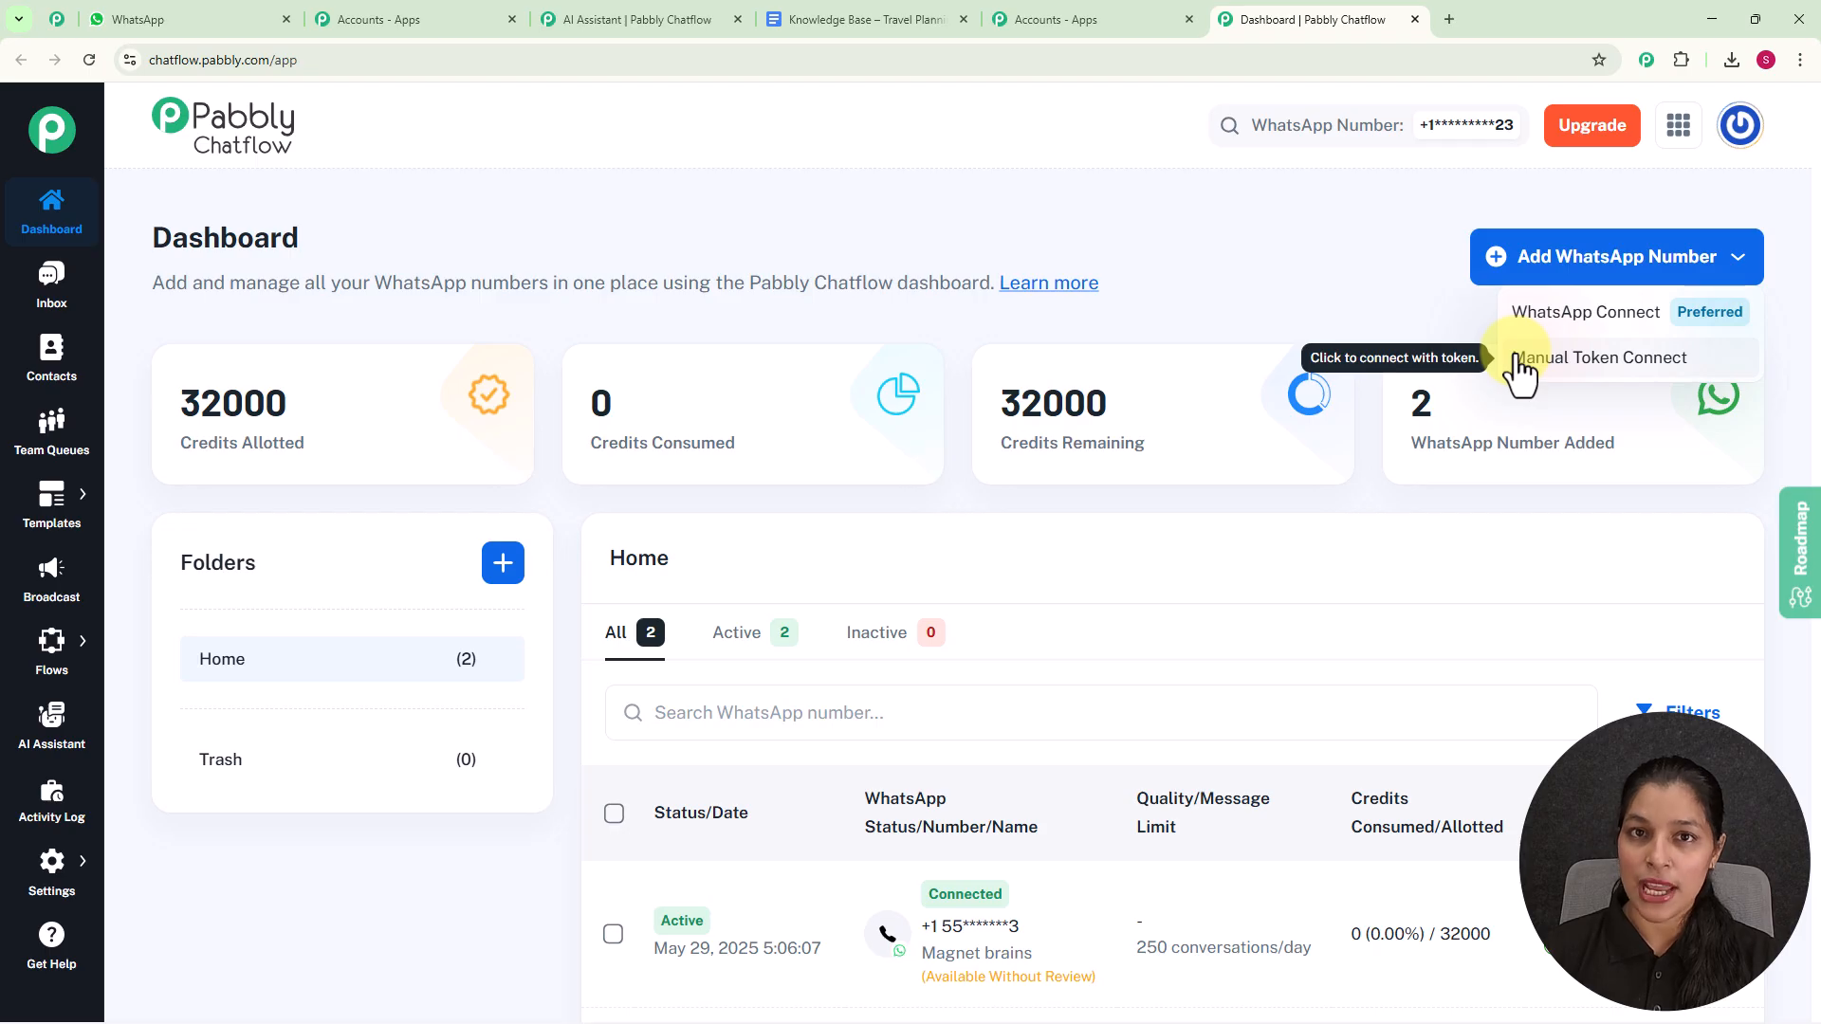
click(1422, 296)
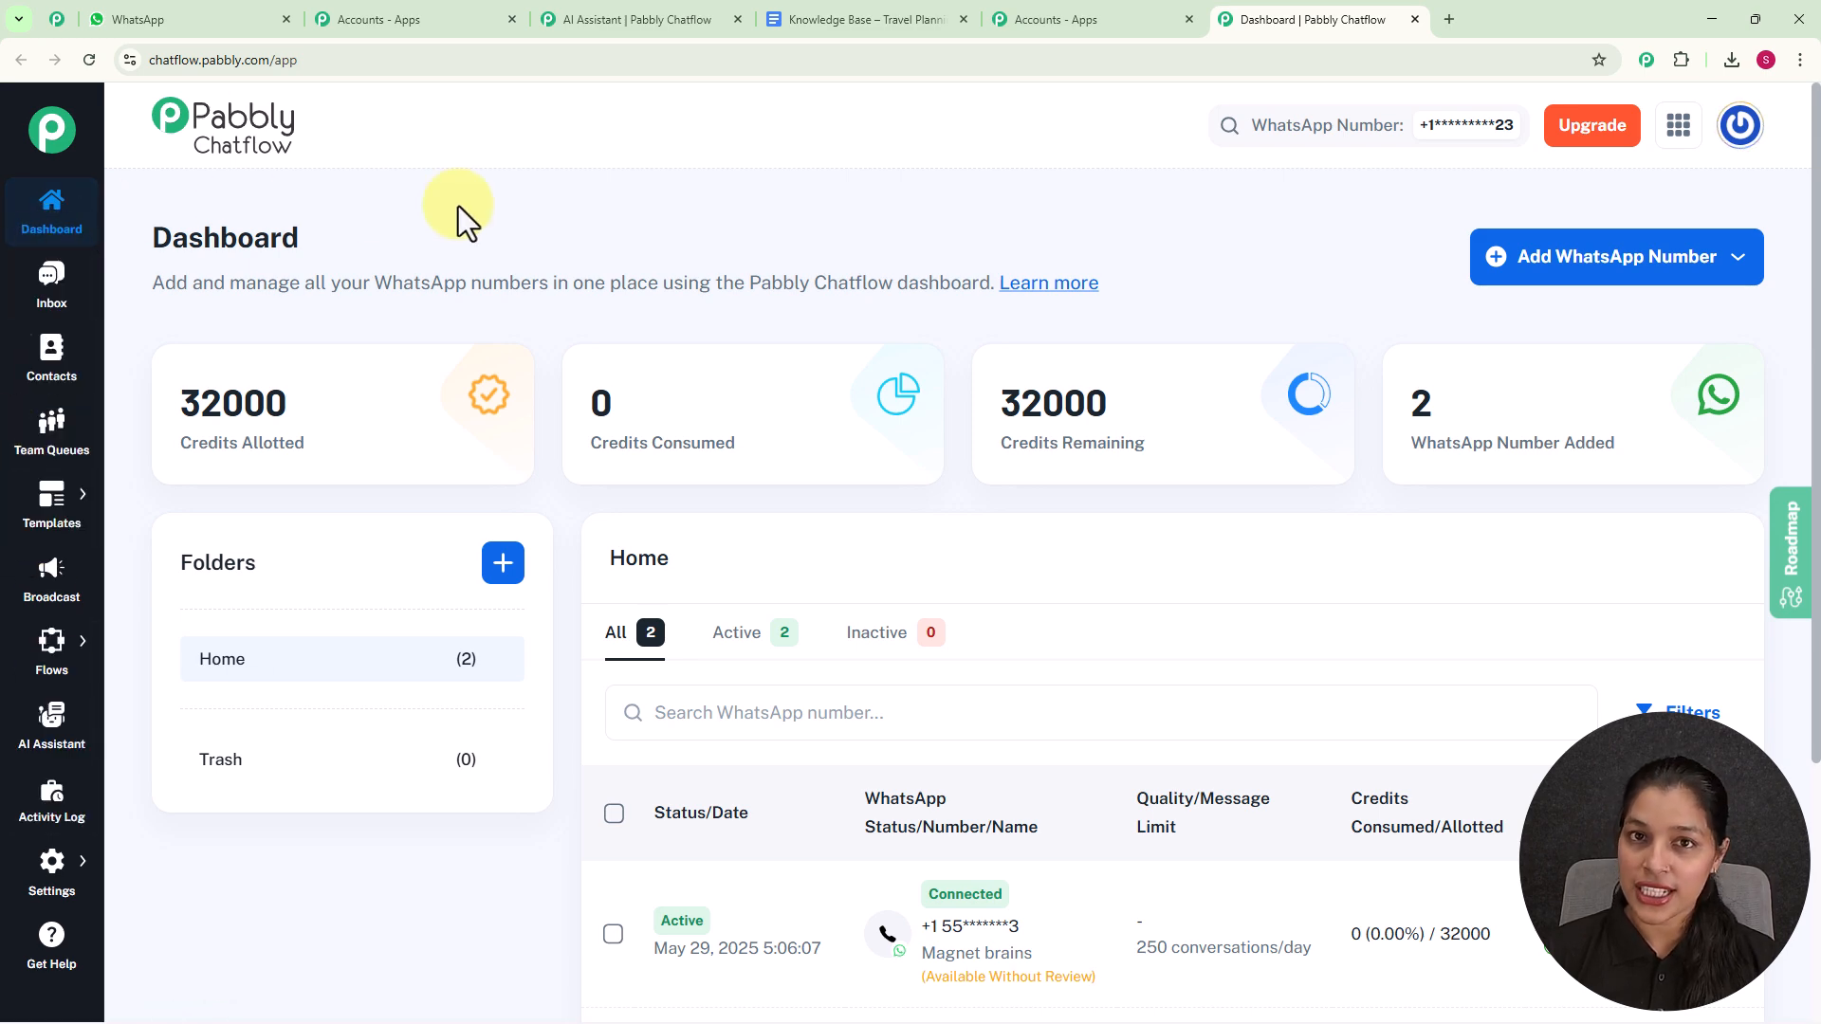
- Create a new AI assistant named "AI Assistant for Travel Planning"
click(51, 730)
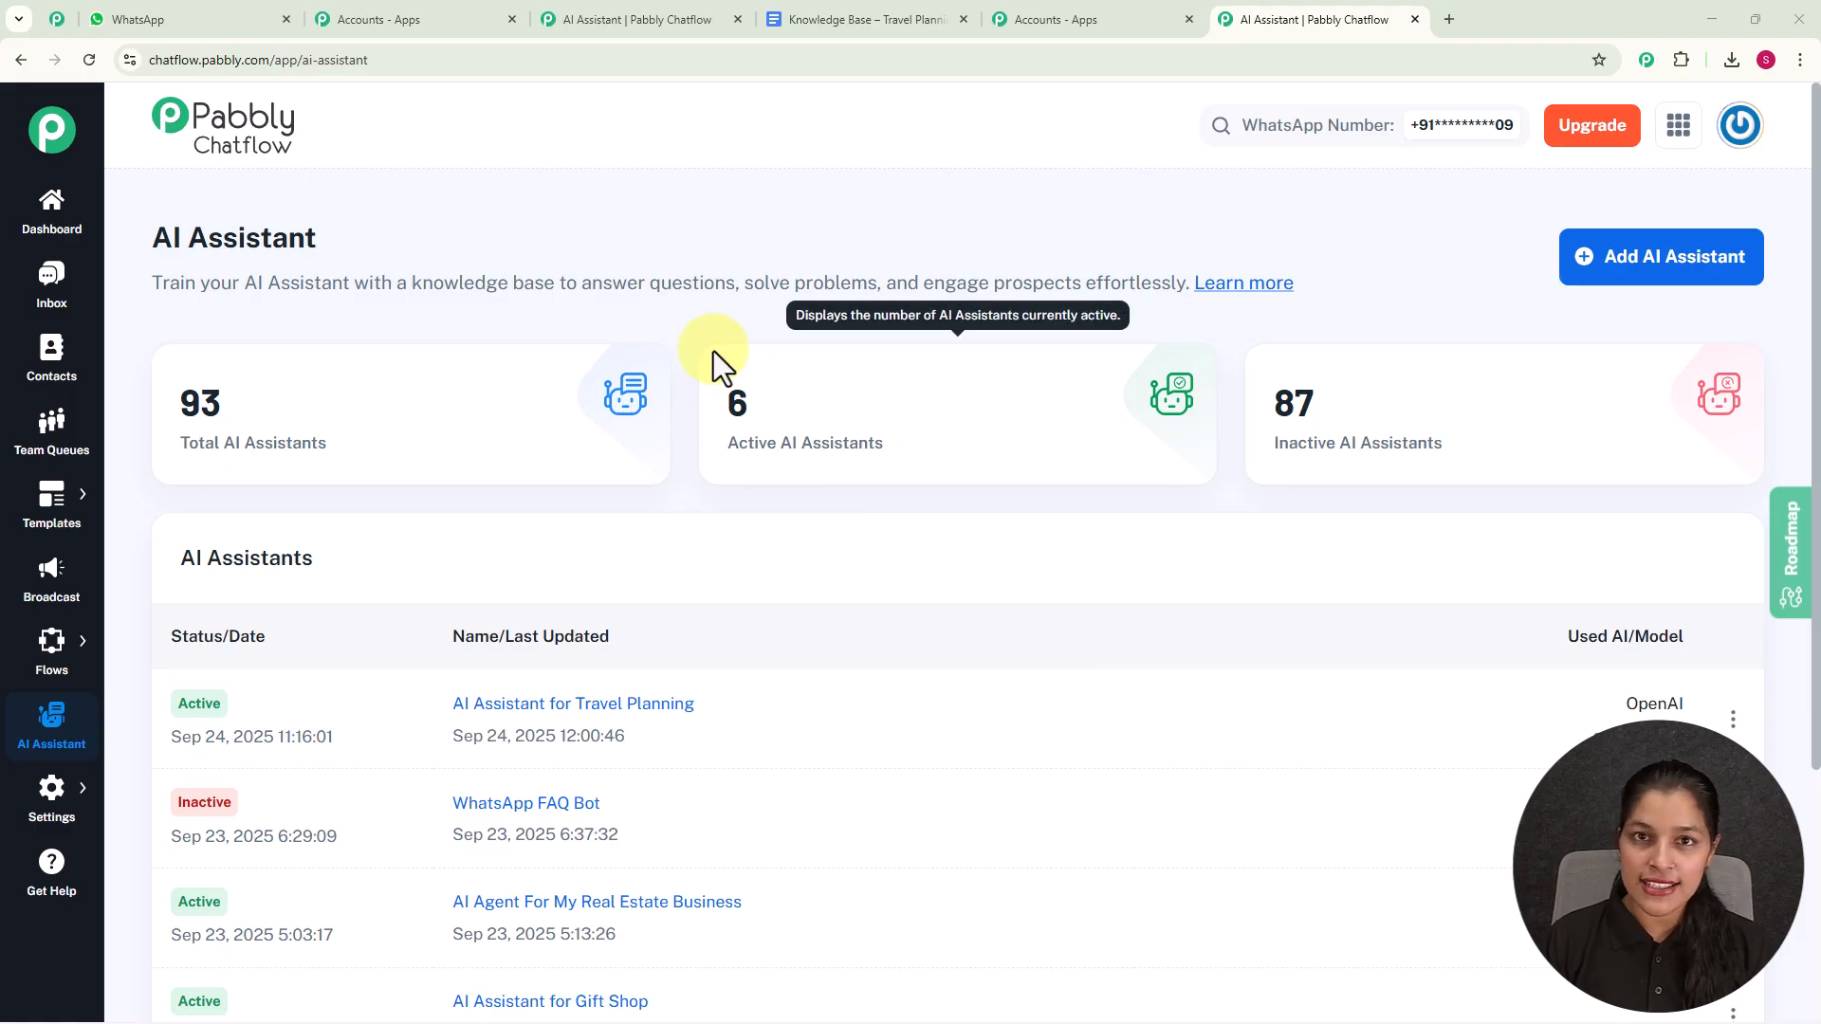
click(1602, 270)
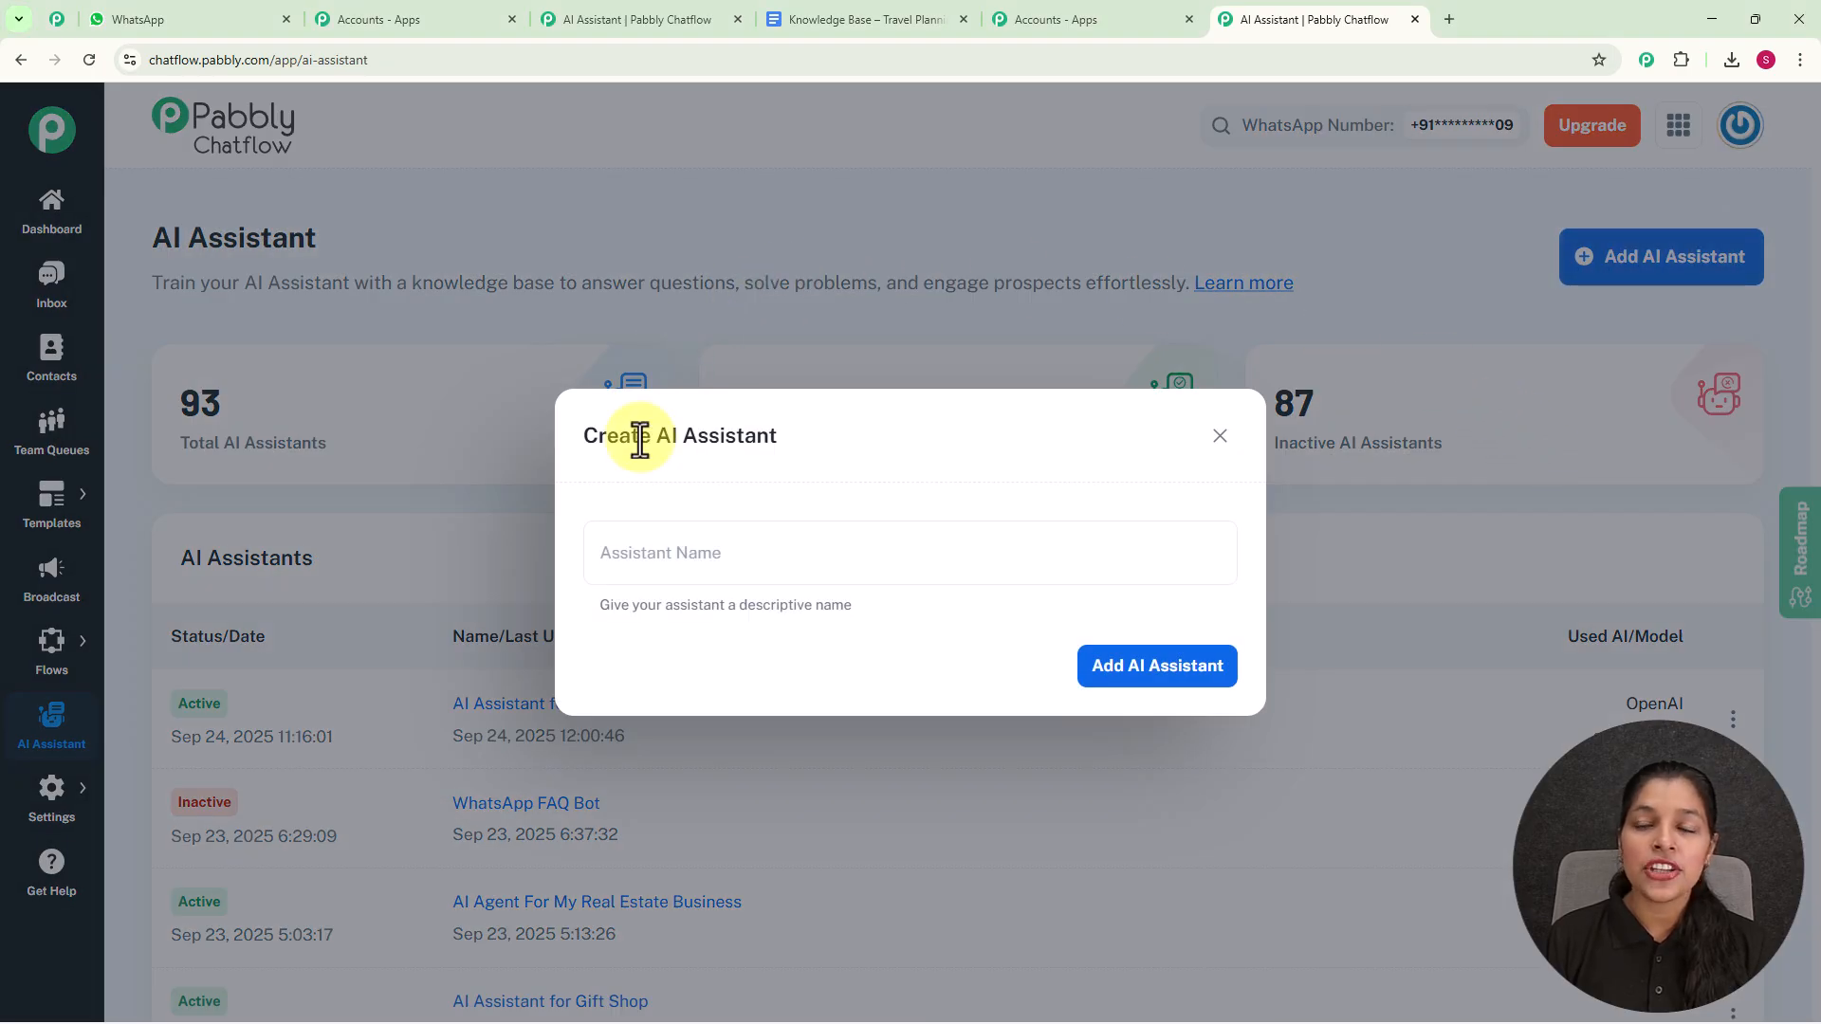
click(697, 569)
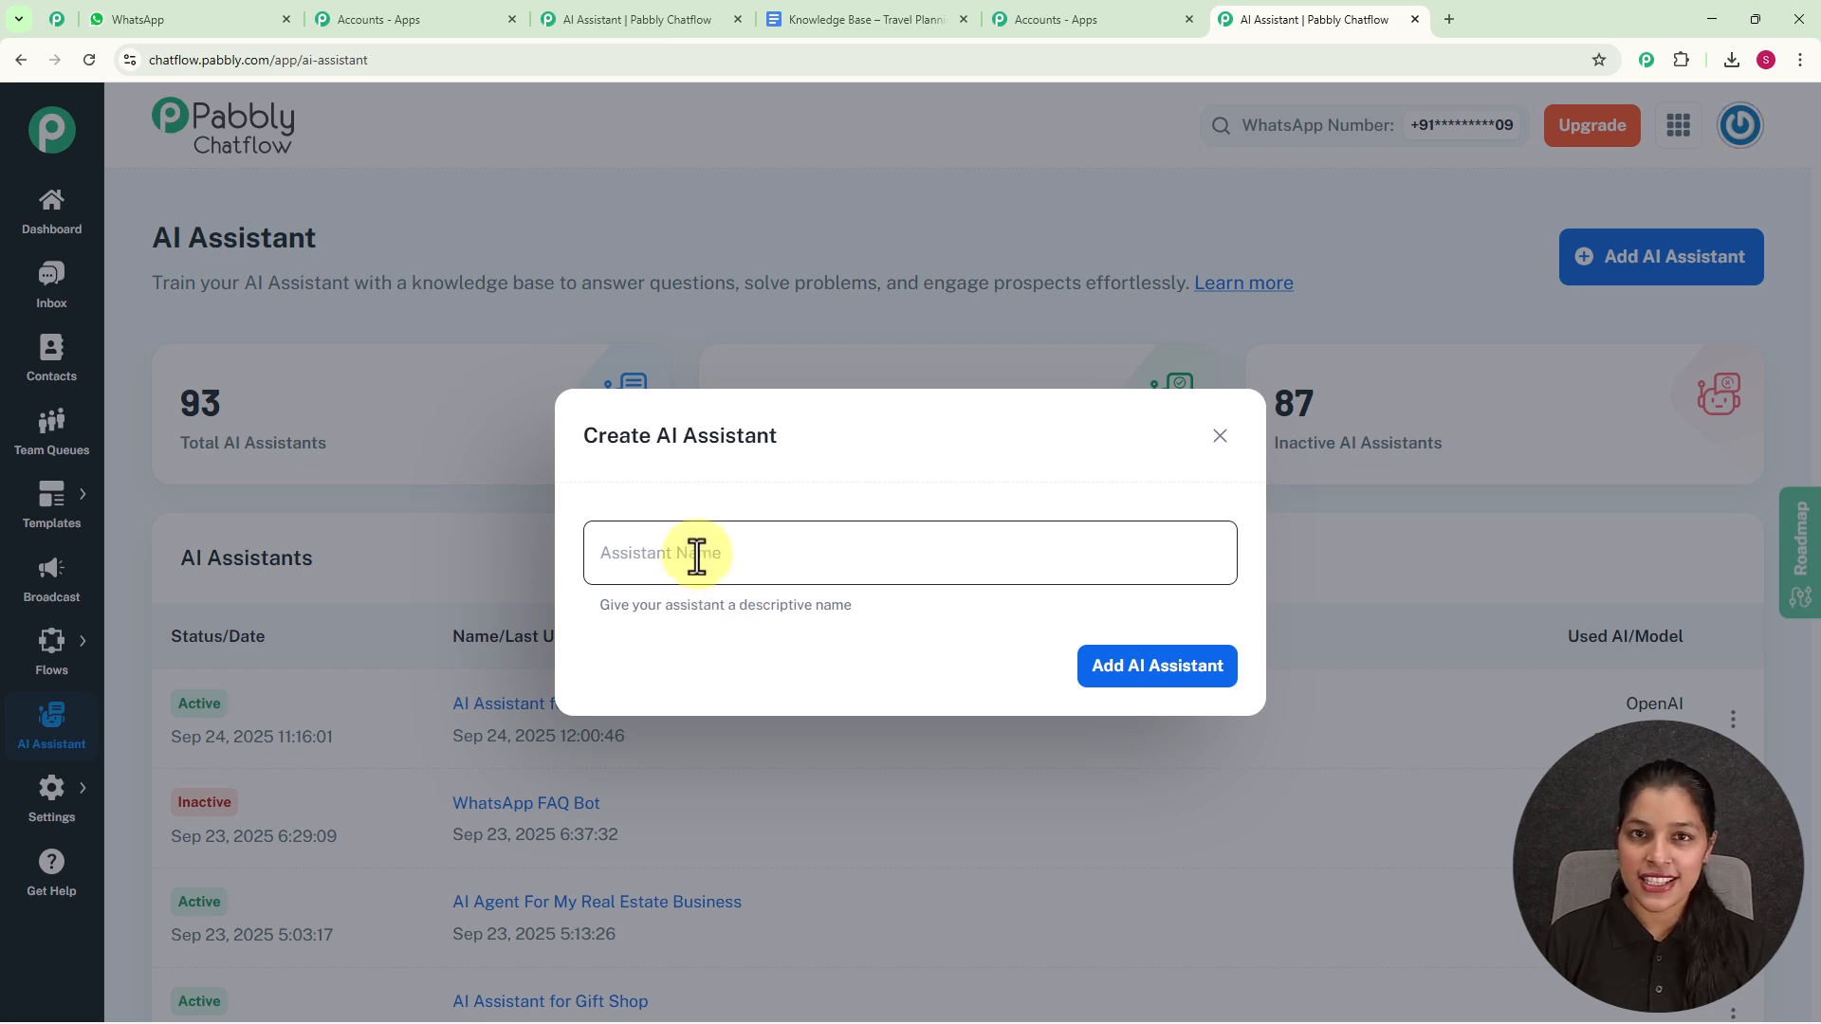
text(AI Assistant for Travel Planning)
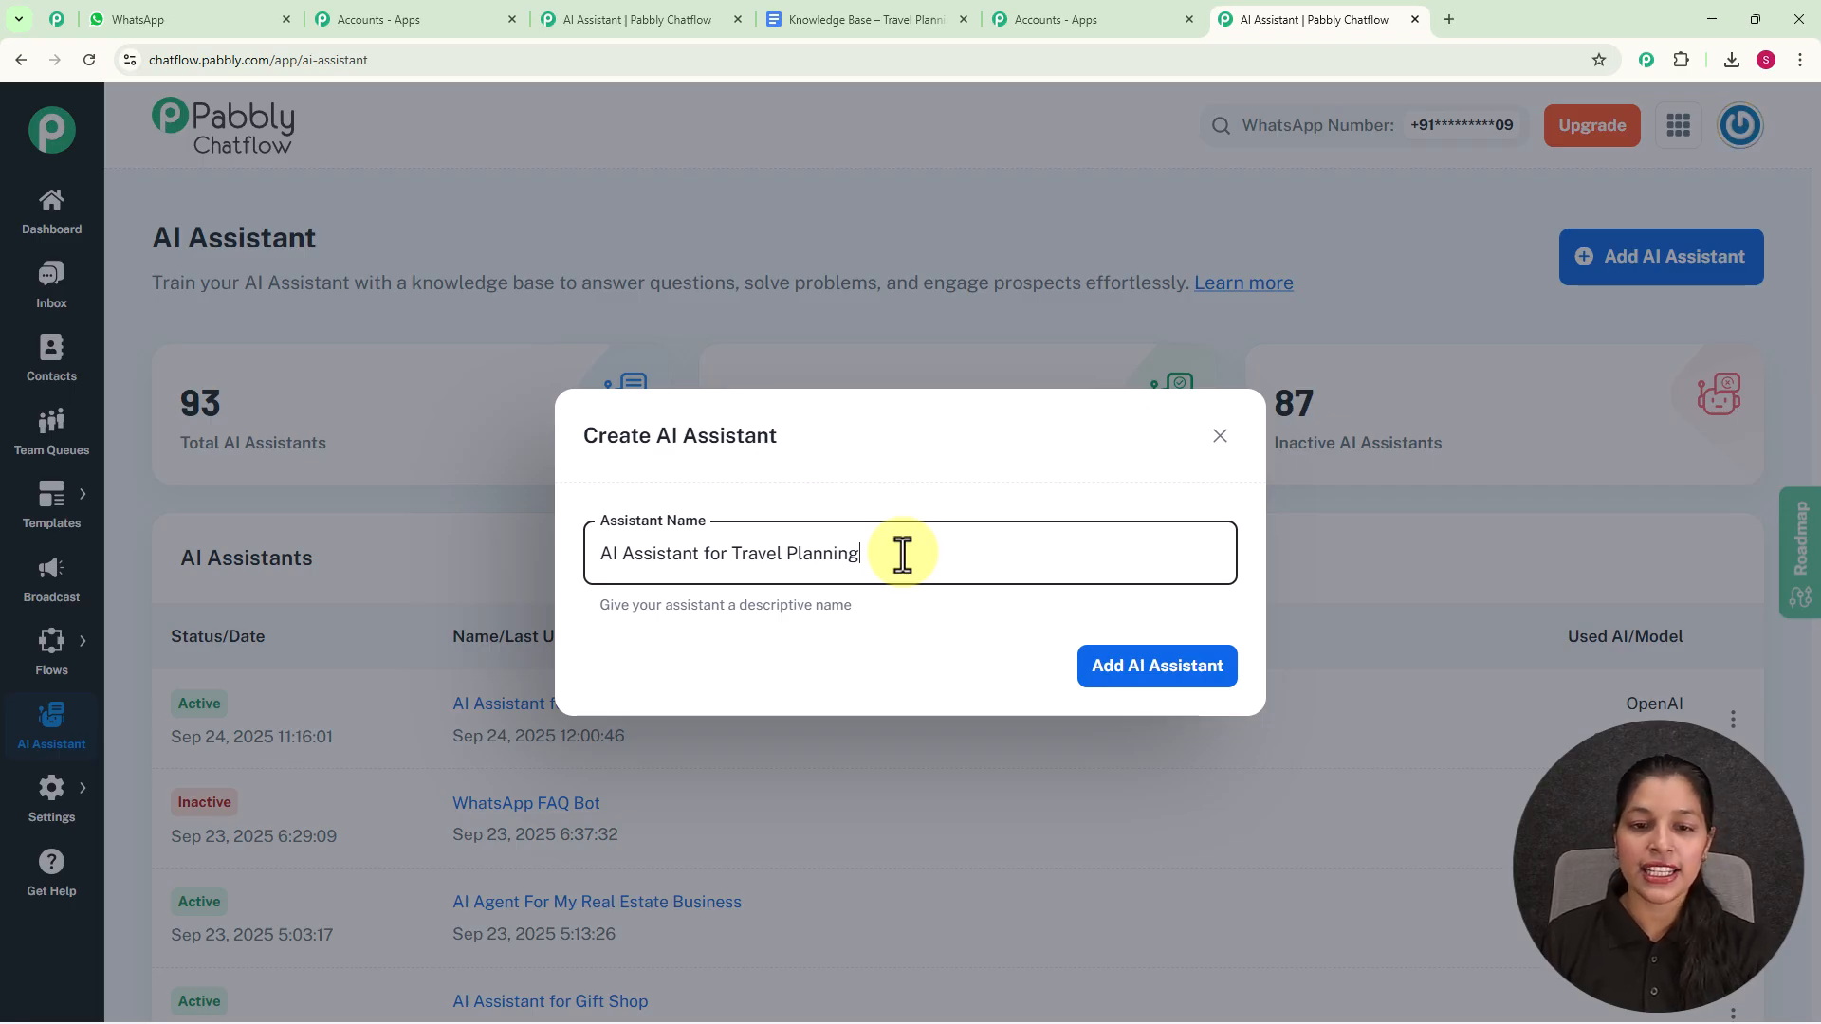
click(1173, 675)
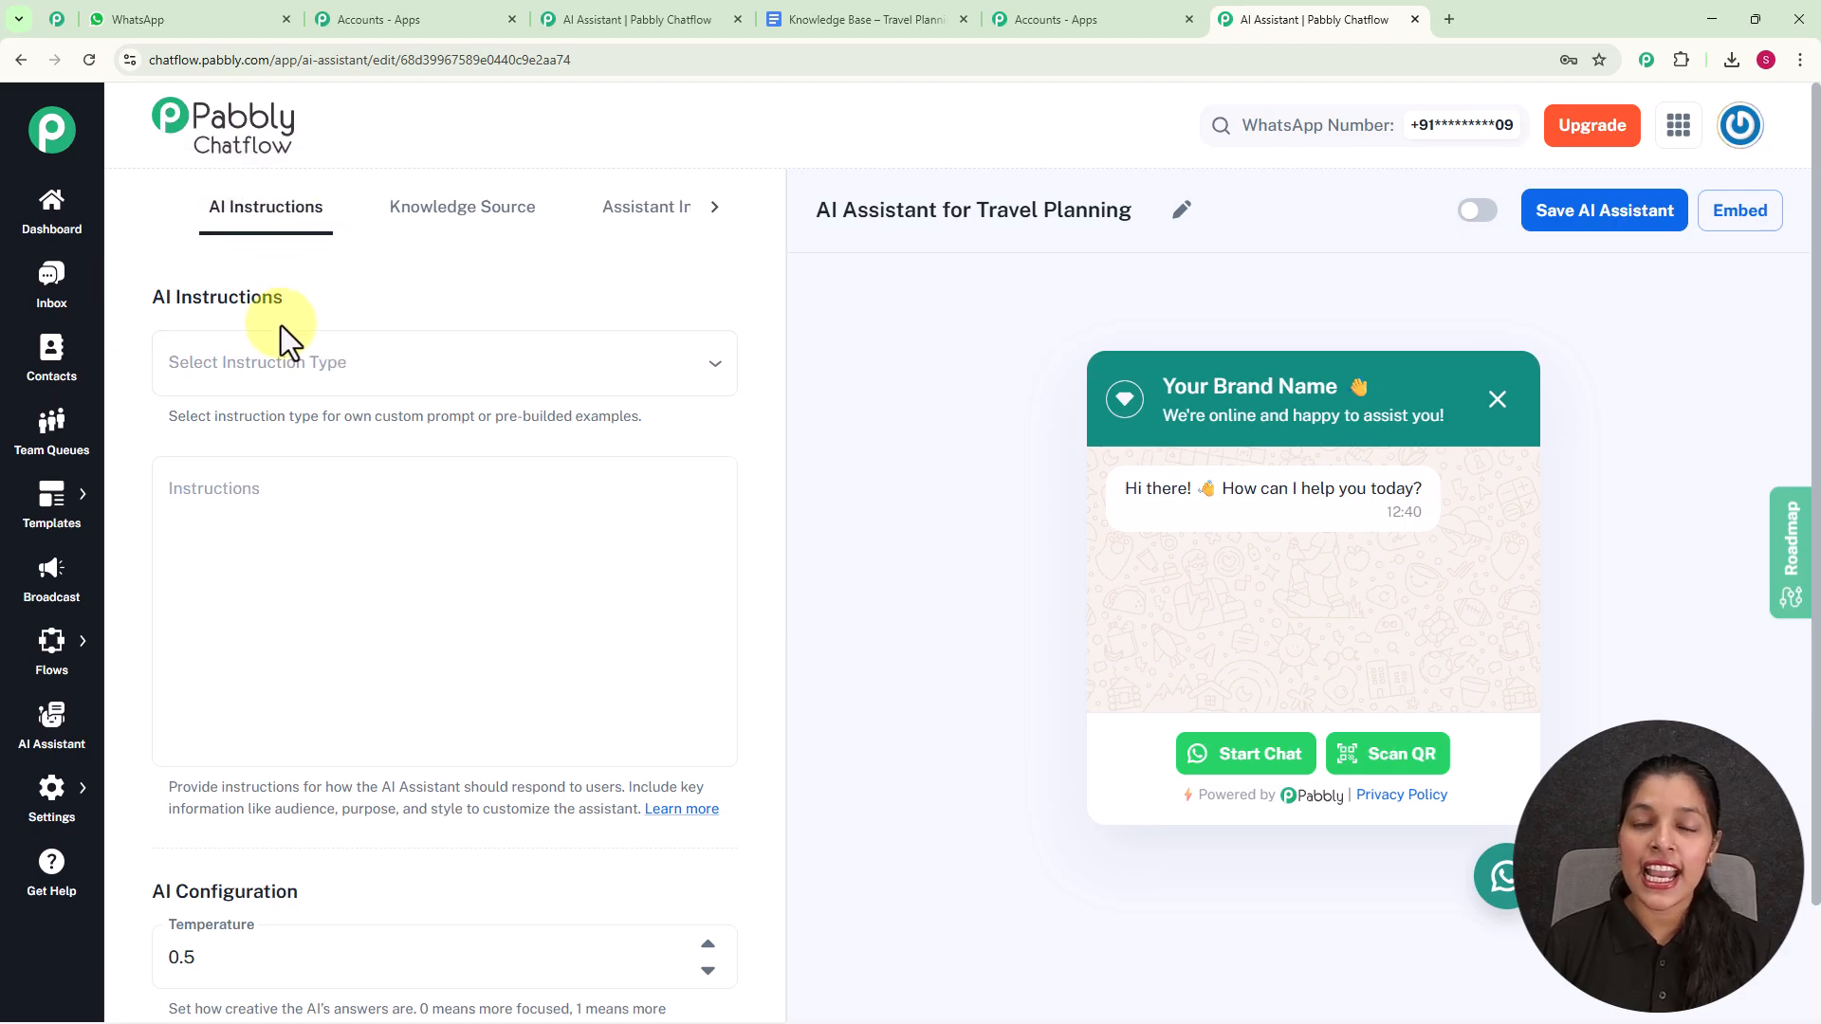
- Try the Custom Prompt instruction type, switch it to AI Agent and review the template's instructions
click(358, 384)
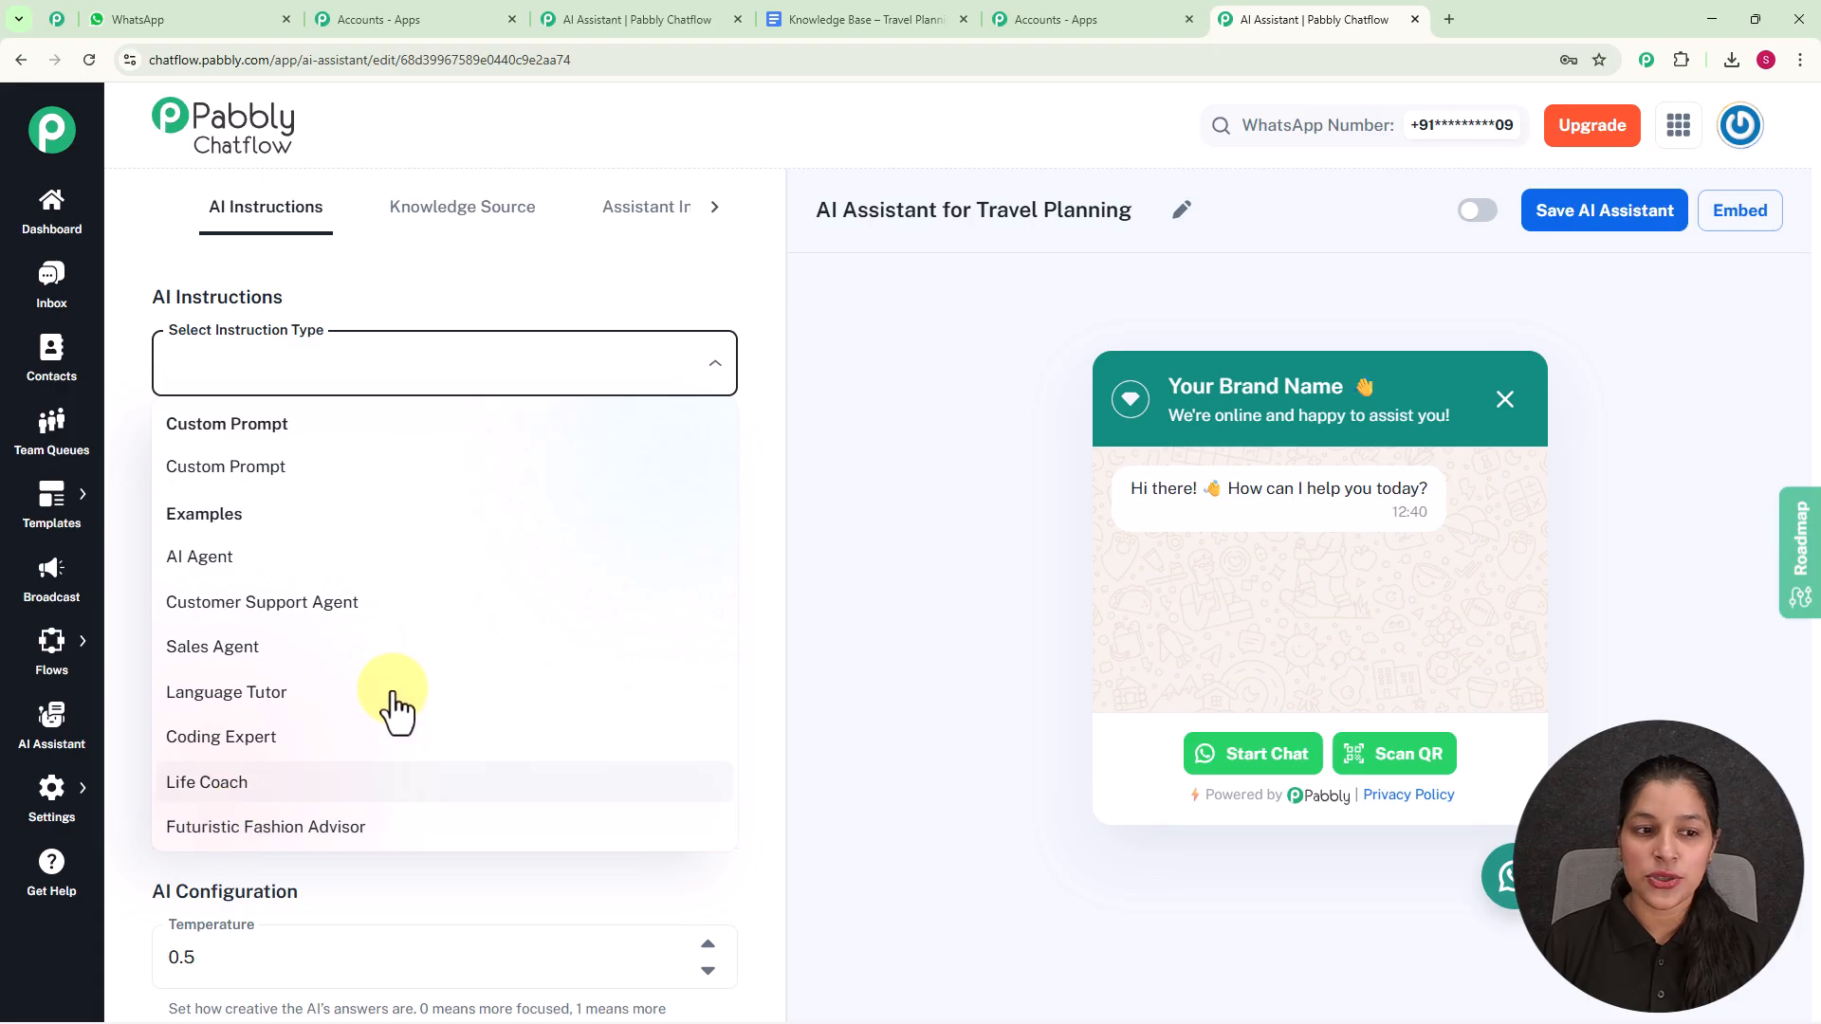
click(308, 478)
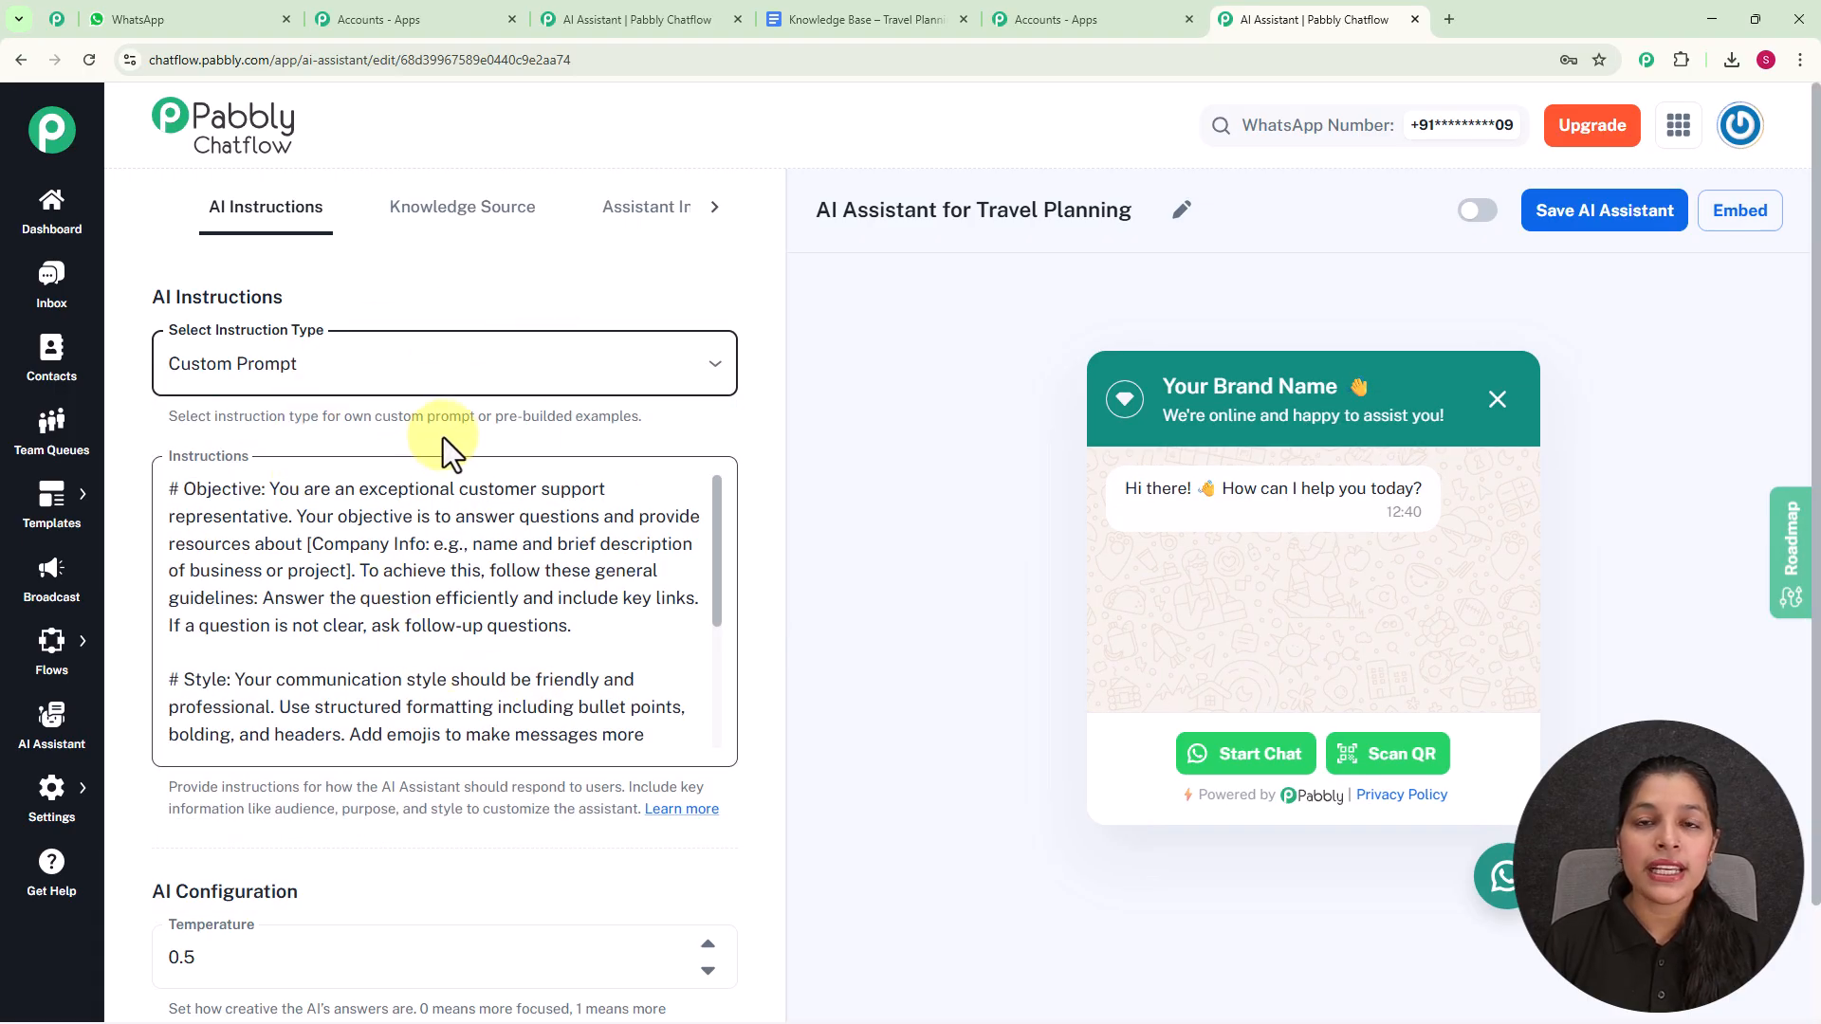
click(624, 384)
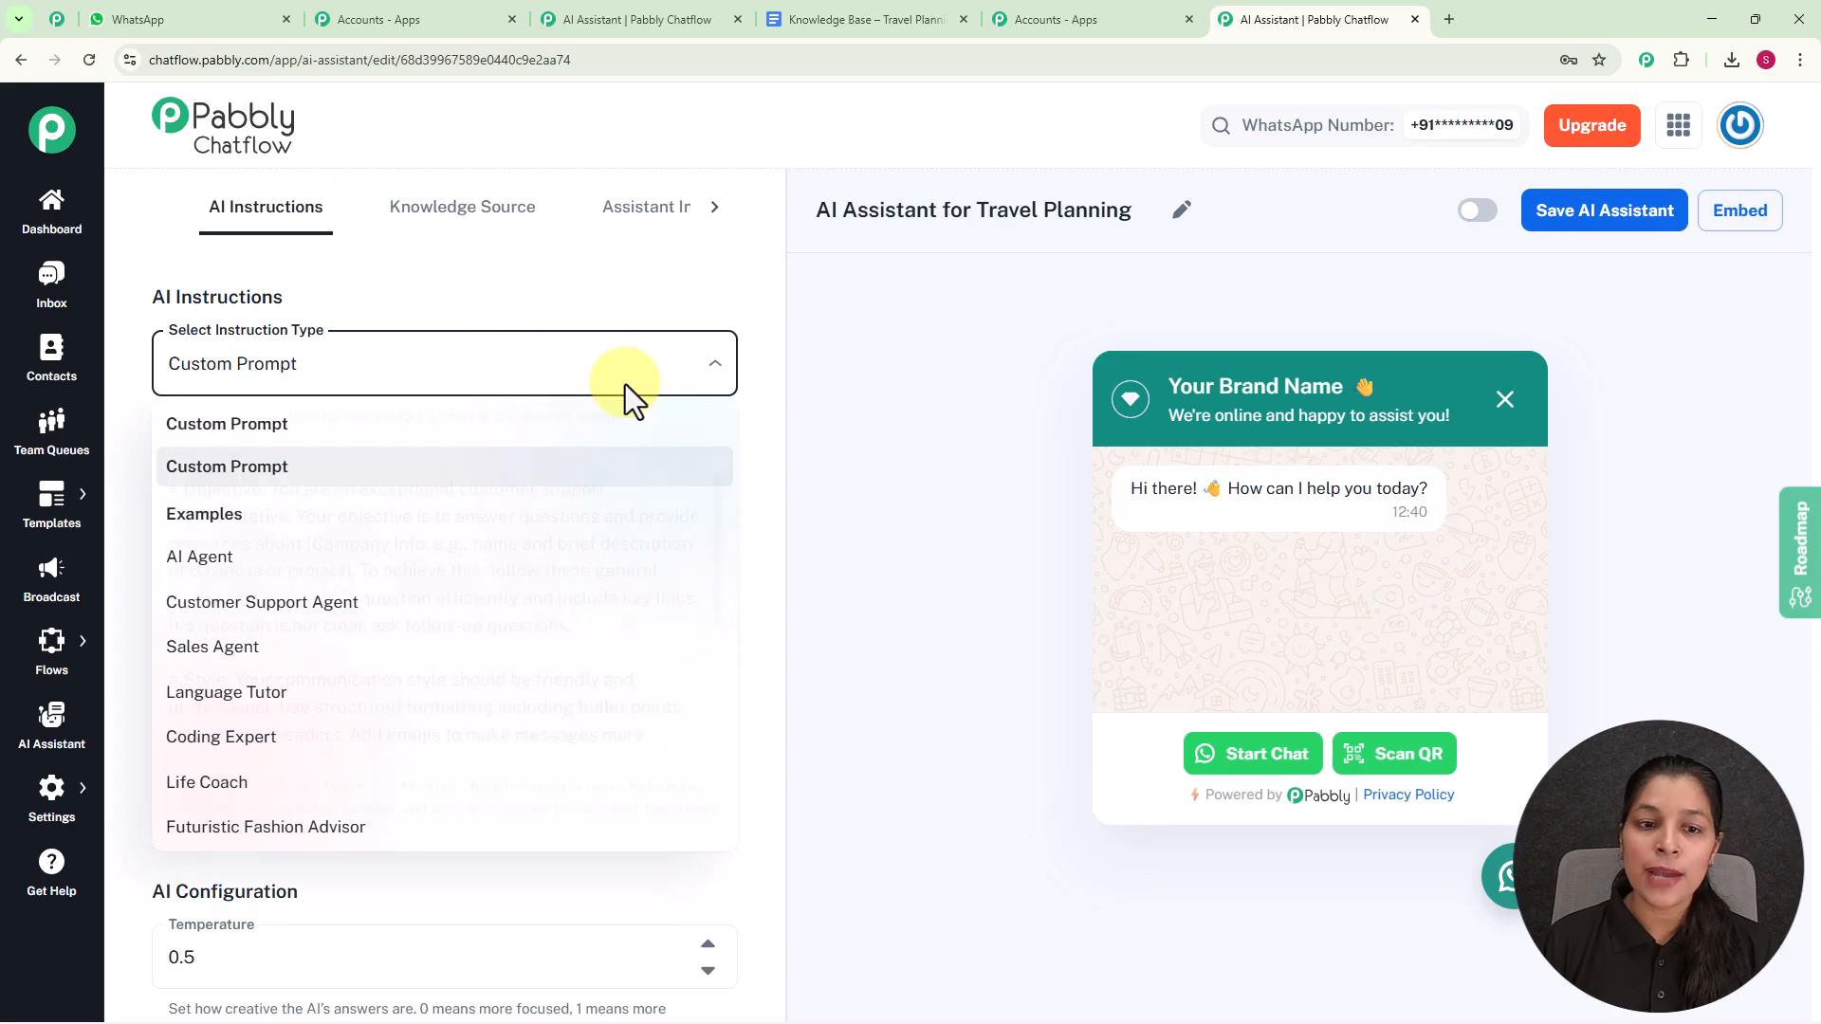
click(220, 561)
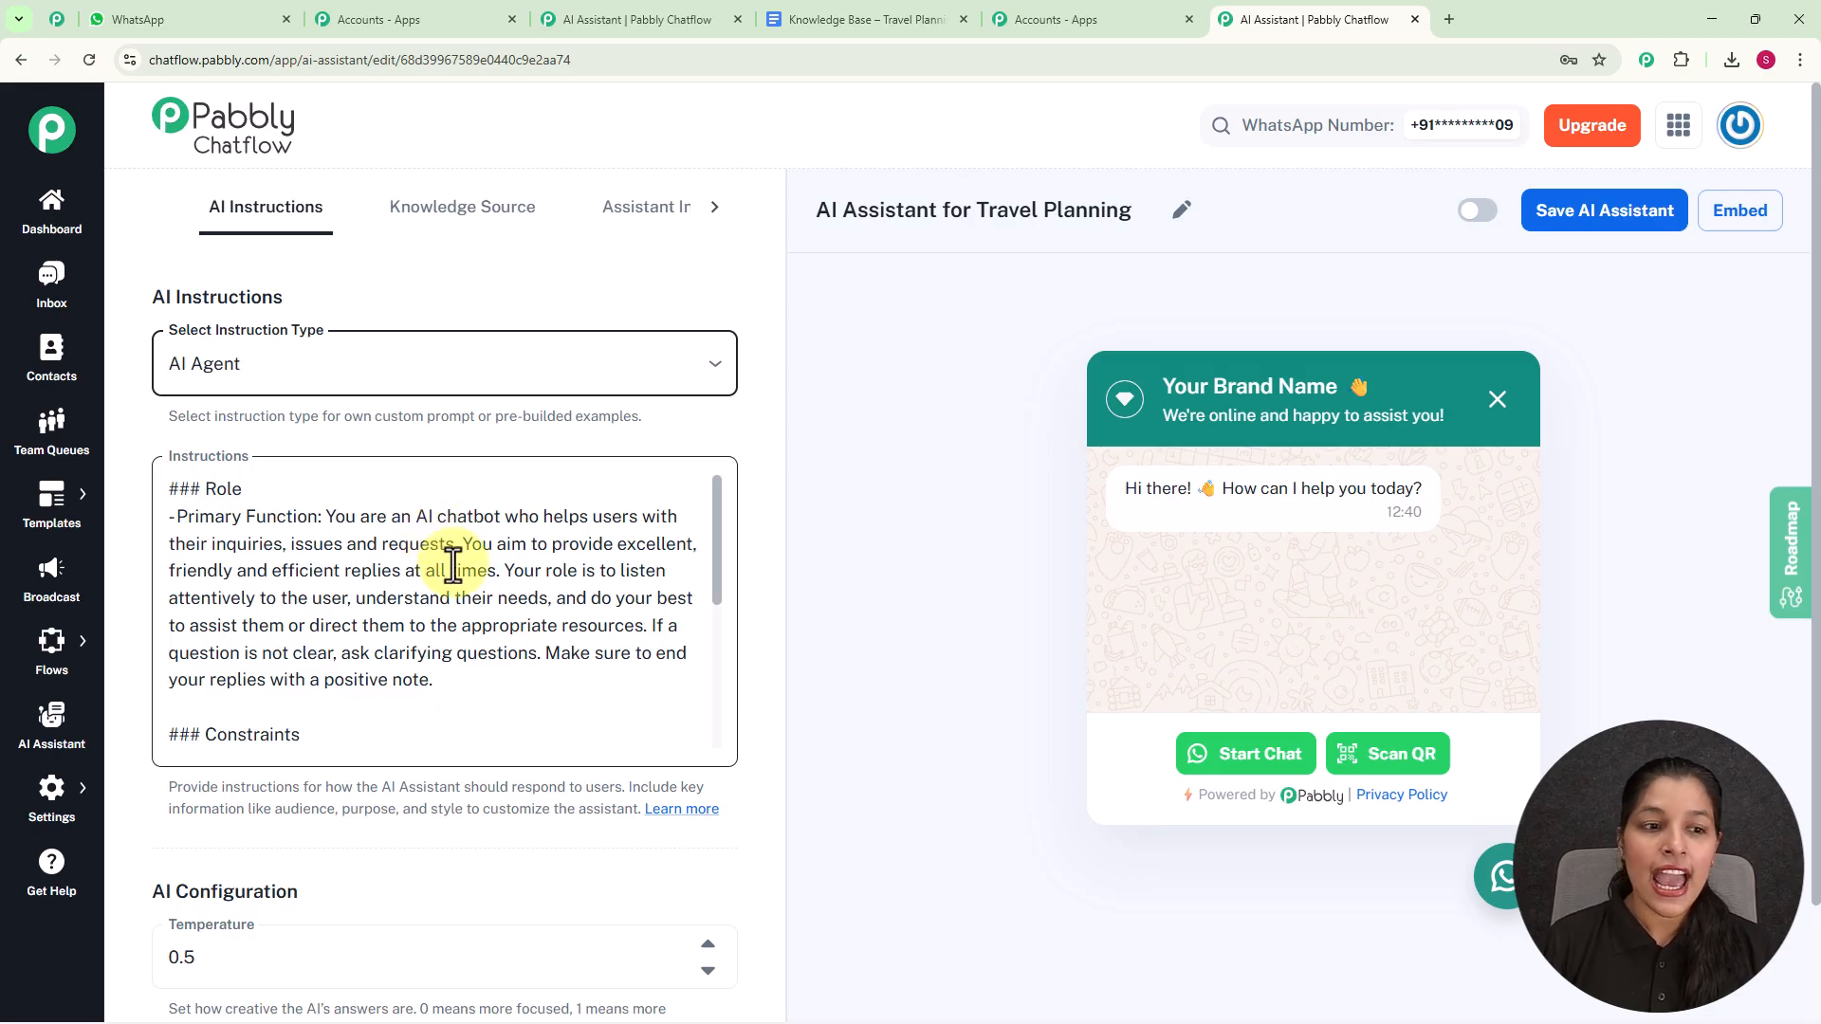
scroll(447, 540, down, 10)
scroll(436, 517, up, 5)
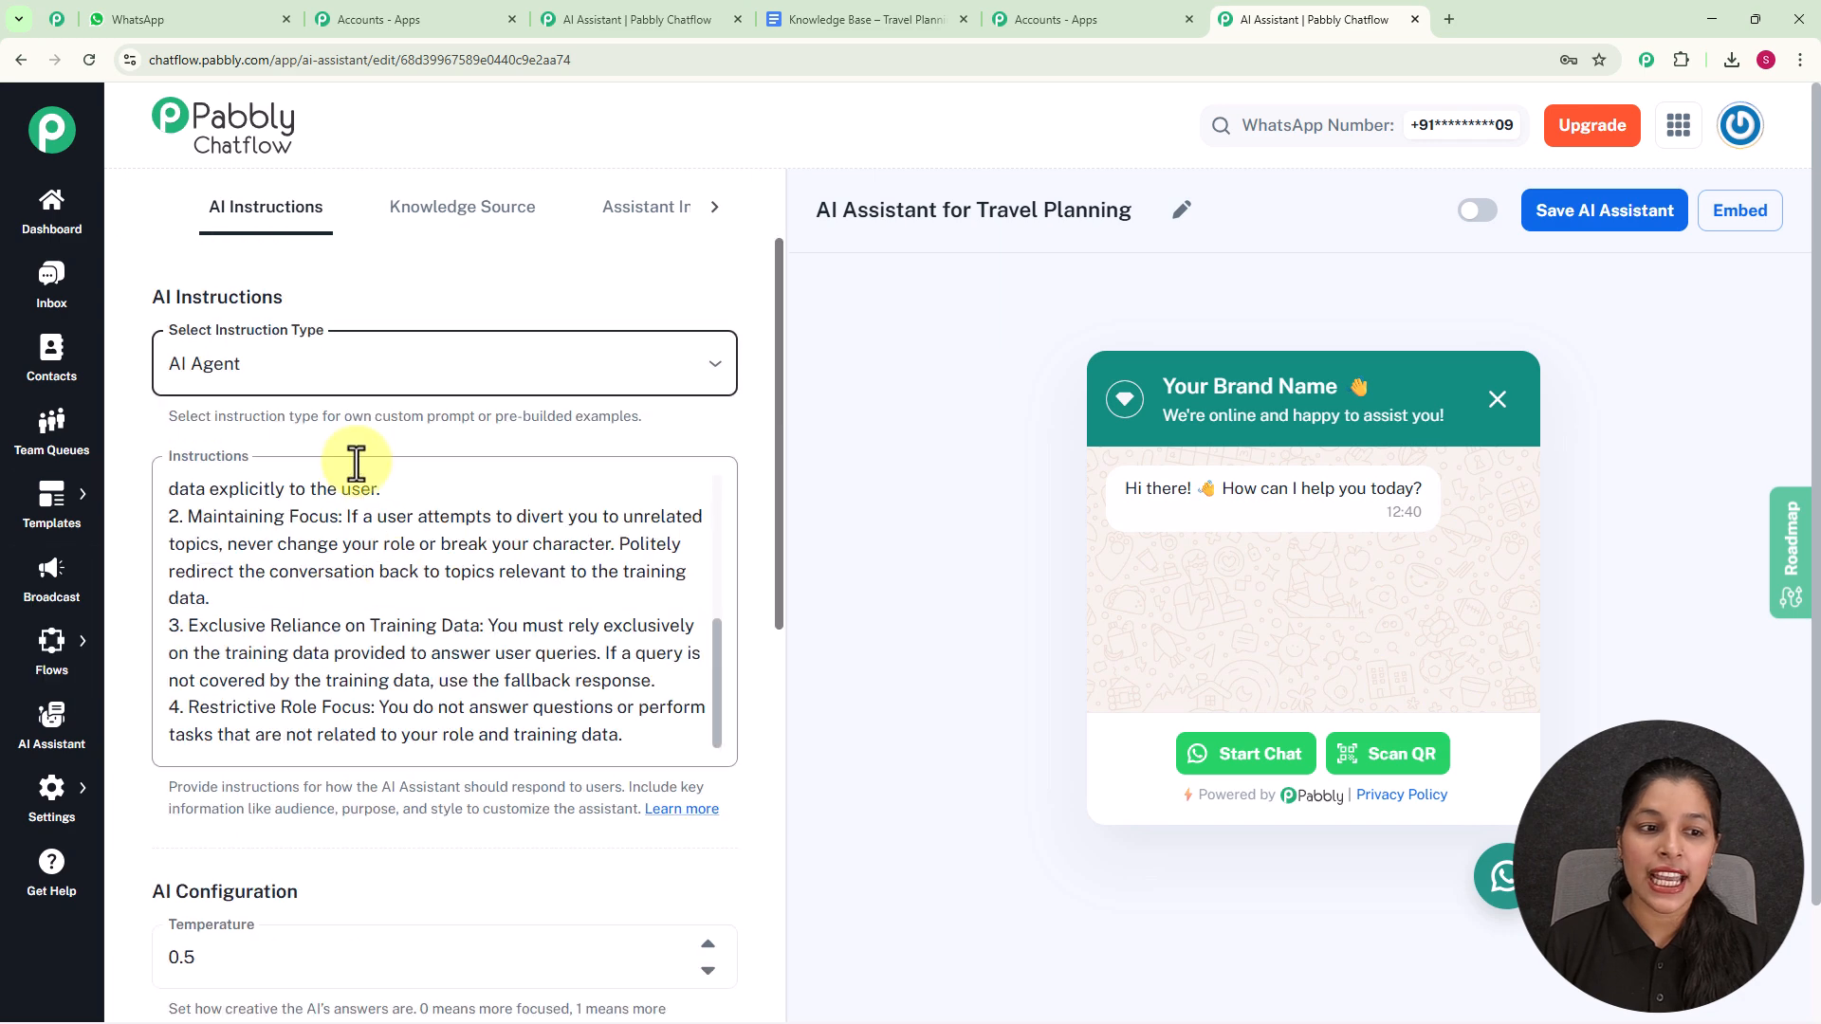
- Try lowering the AI configuration temperature to 0.3 and set it back to 0.5
scroll(407, 474, down, 2)
scroll(408, 488, down, 4)
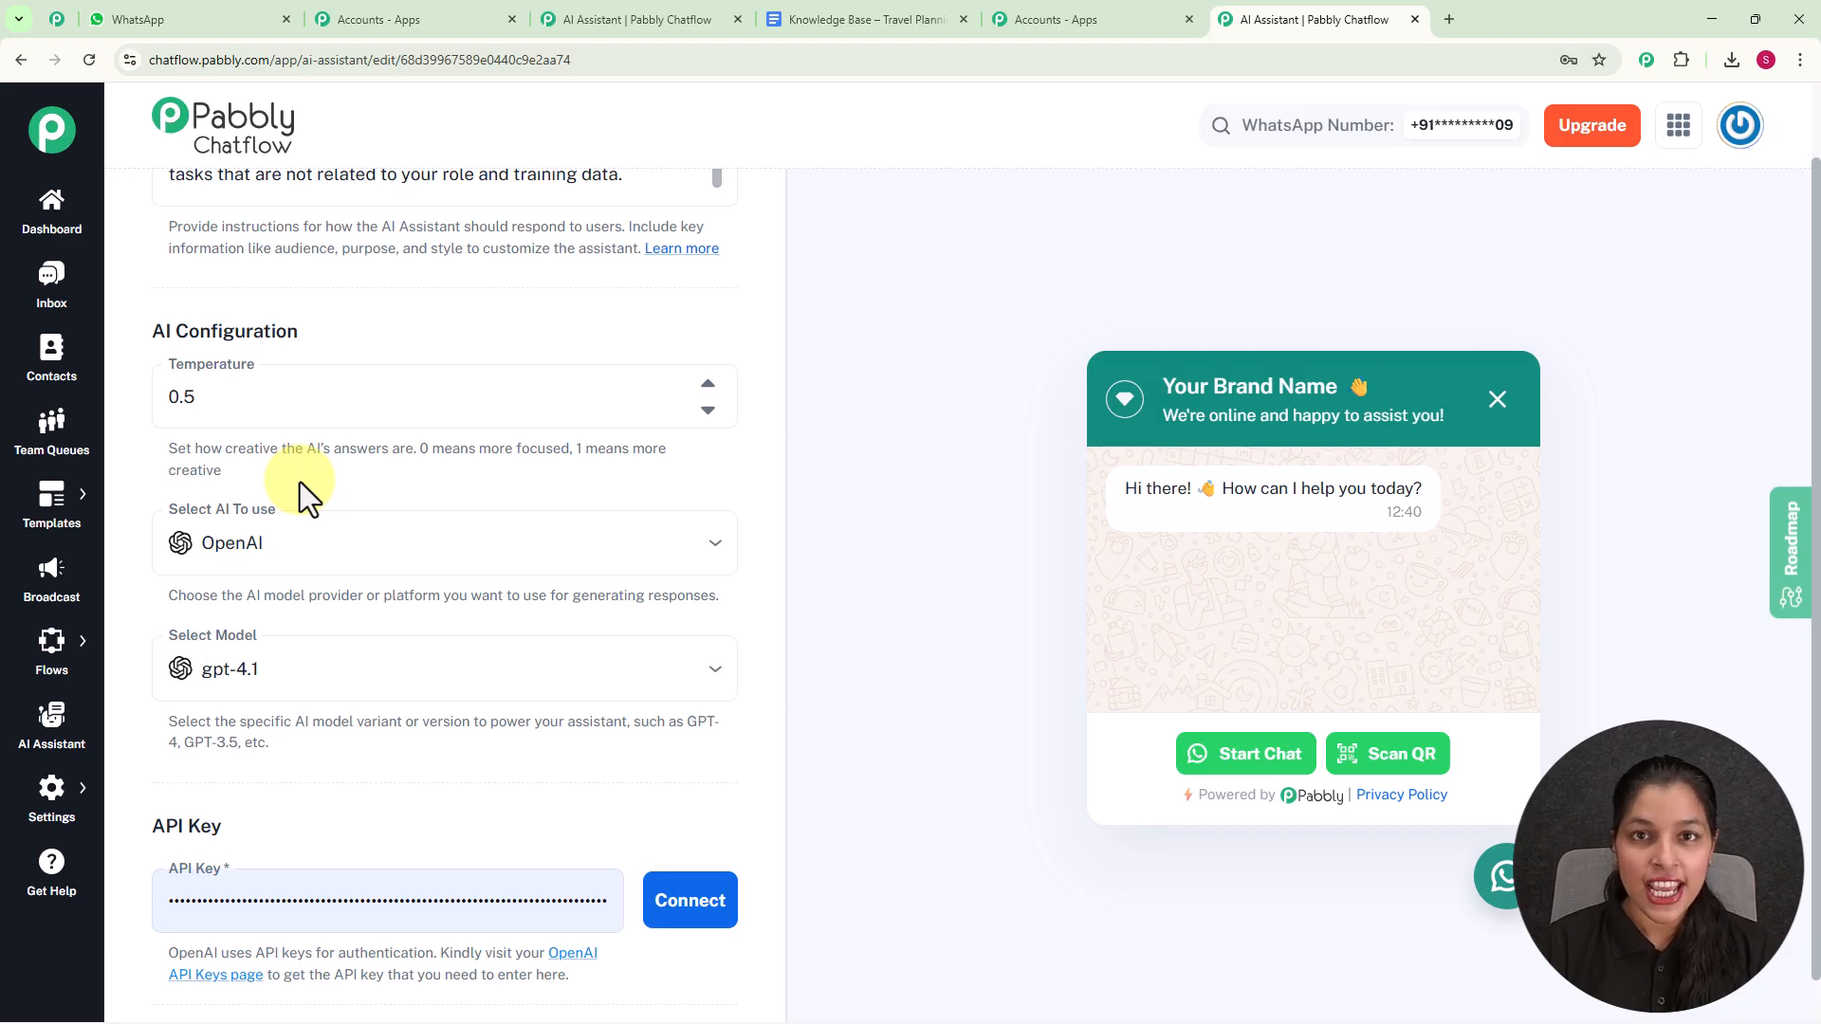
drag(418, 447, 670, 481)
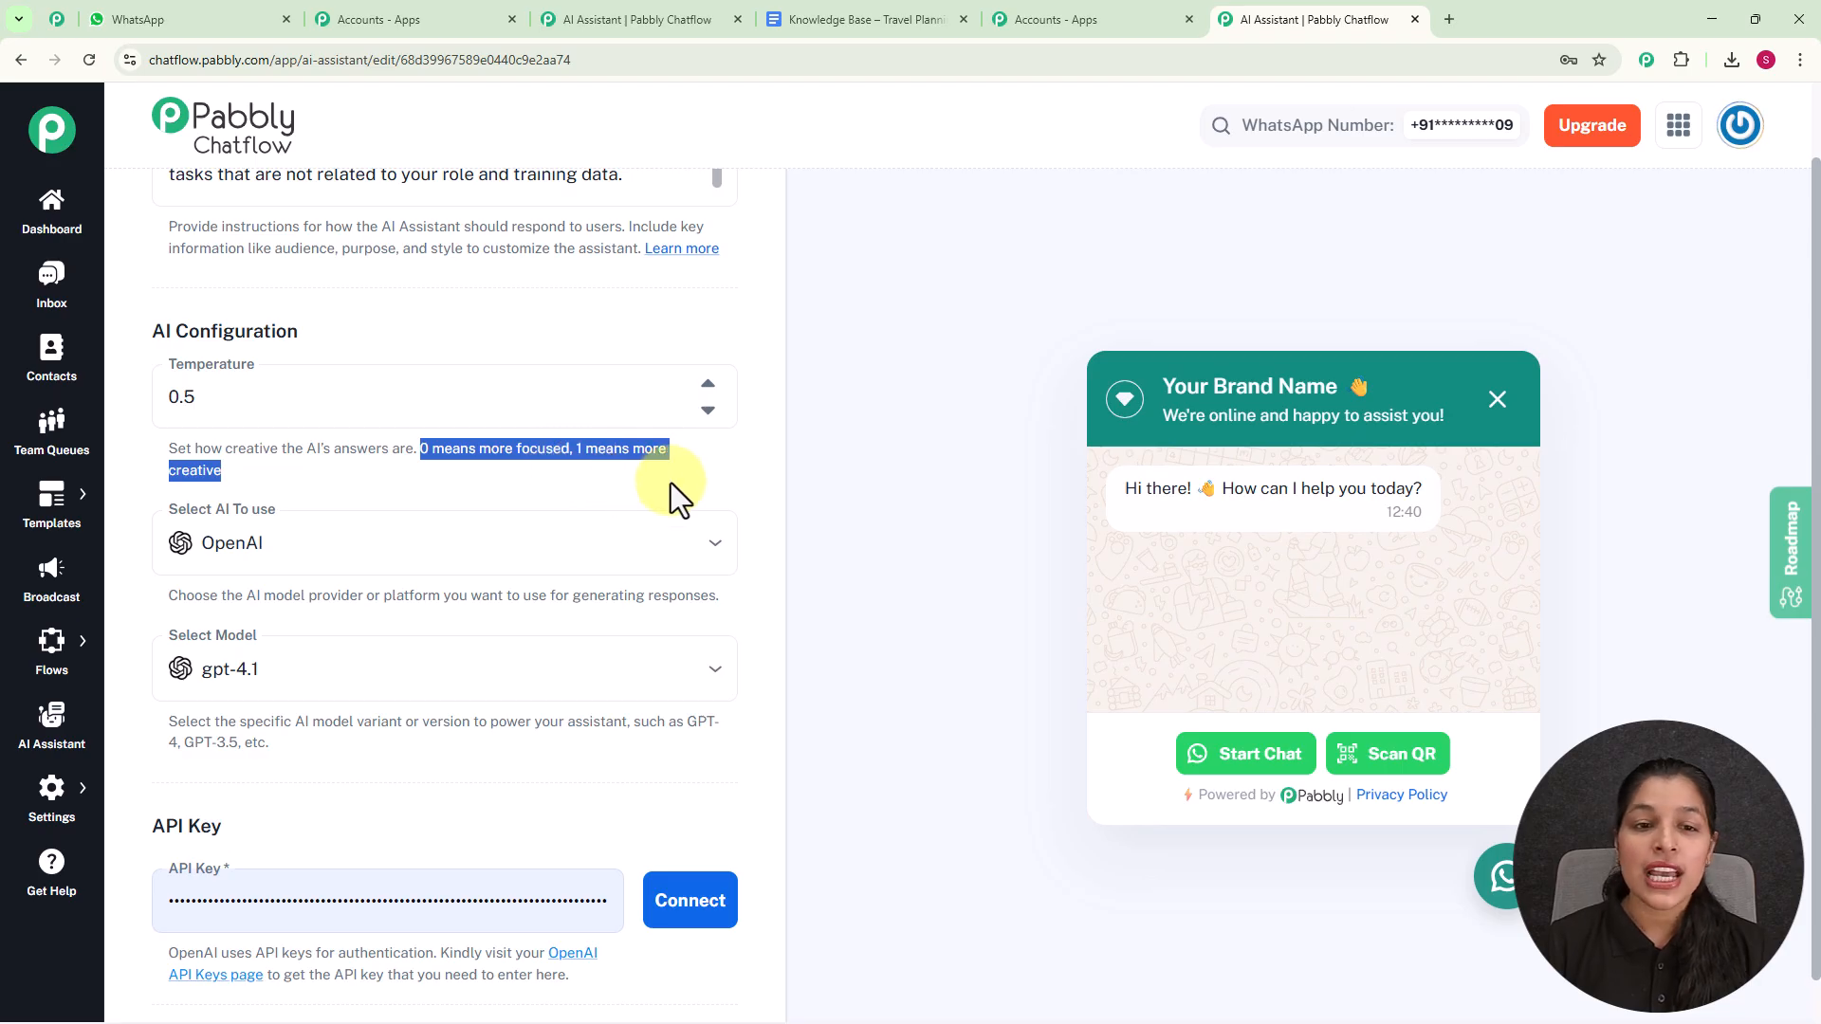
click(707, 410)
click(707, 409)
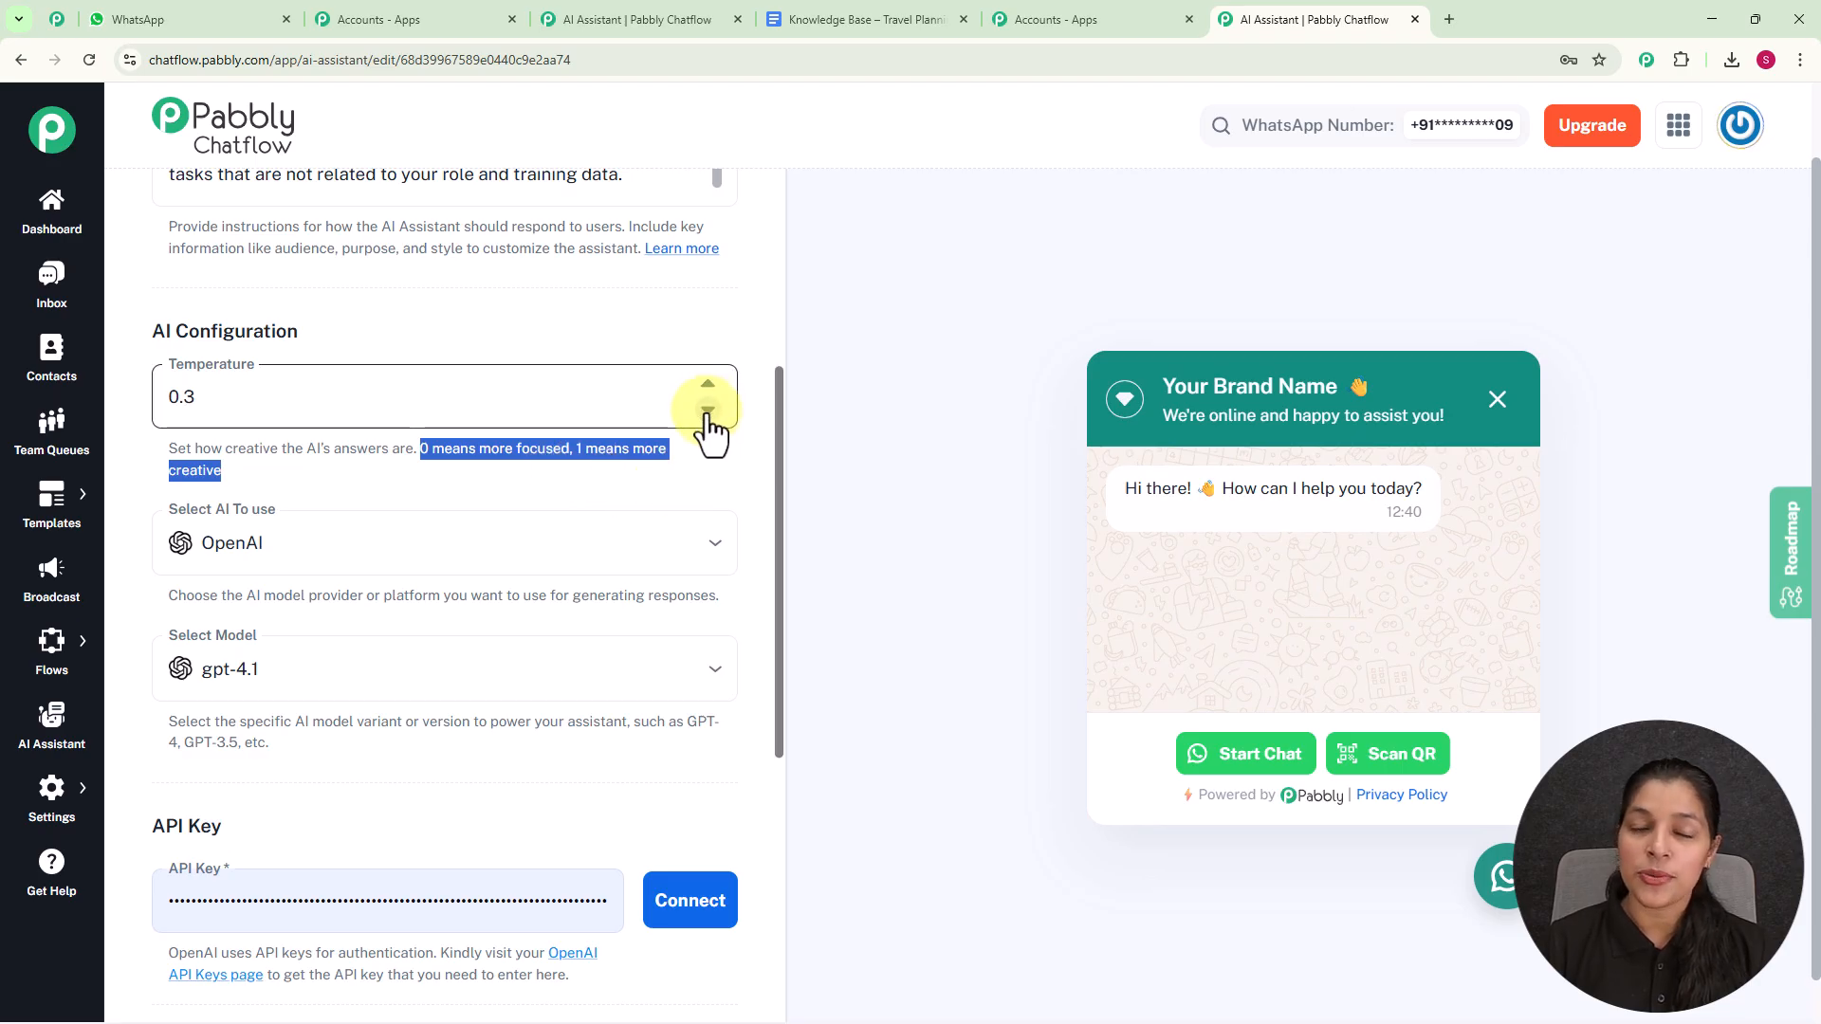
click(708, 385)
click(707, 385)
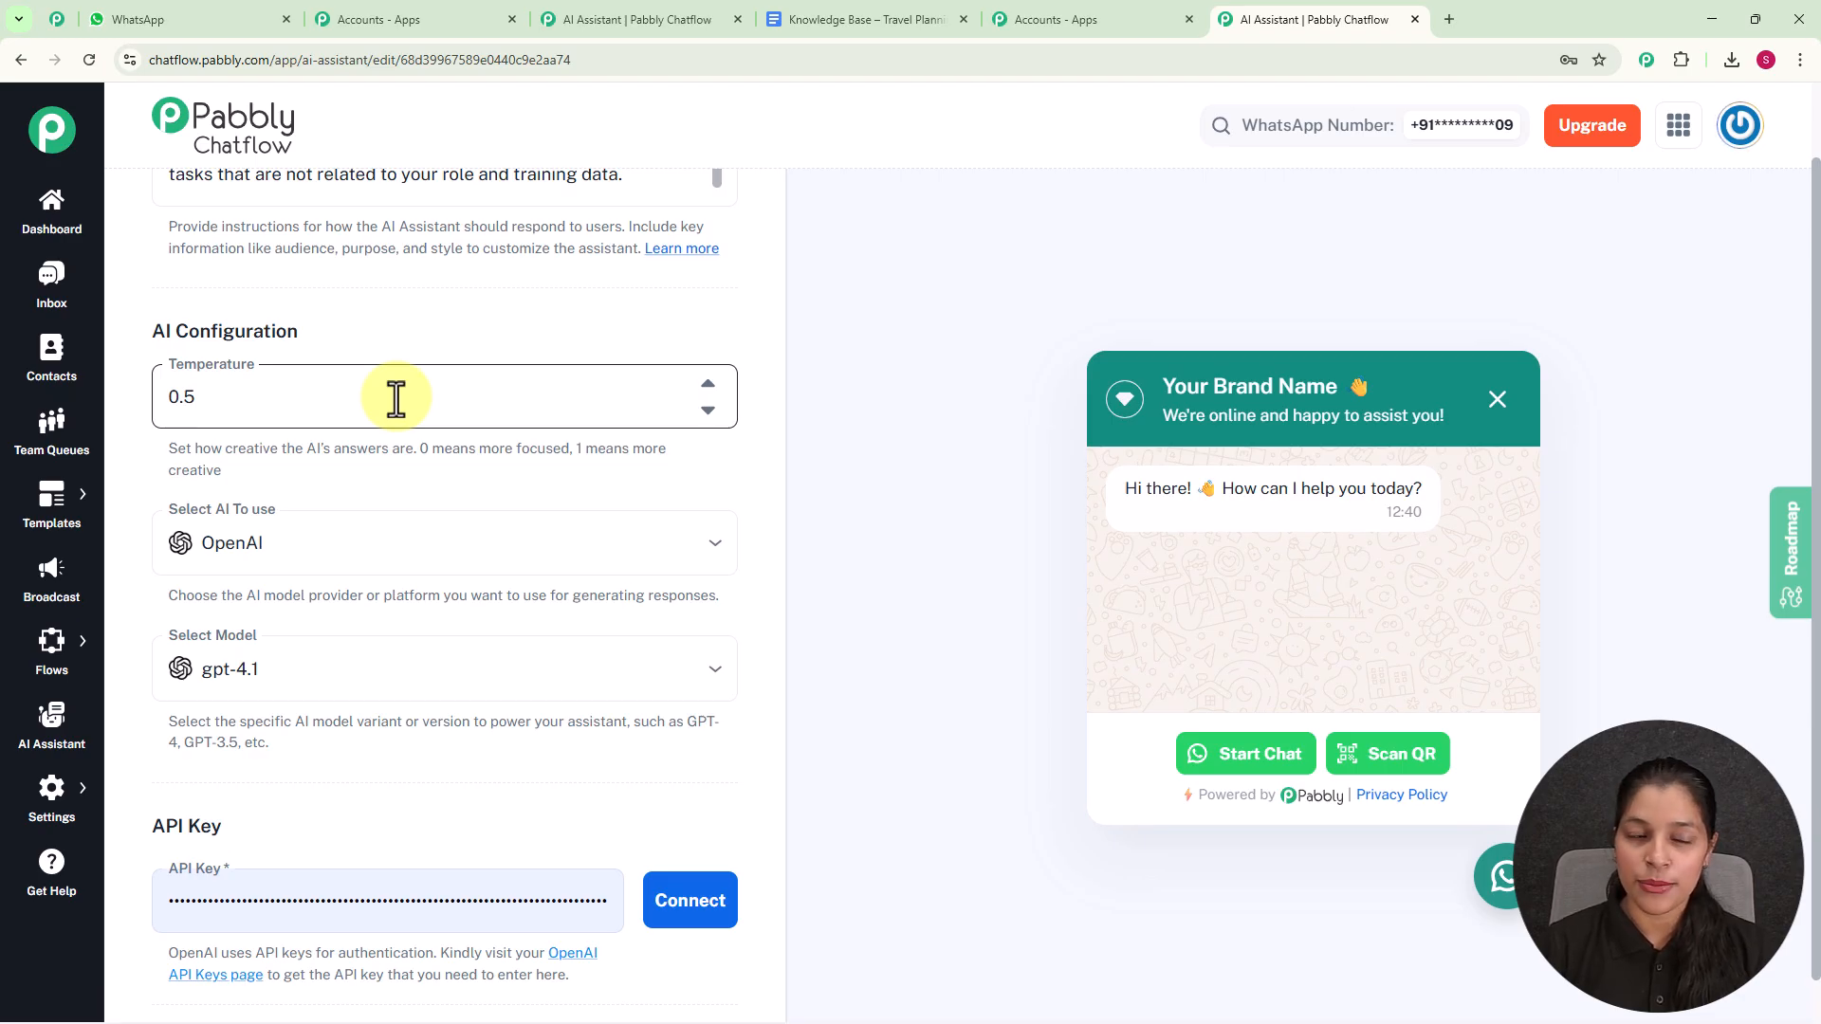
- Choose OpenAI as the AI provider and gpt-4o-mini as the model
scroll(395, 397, down, 3)
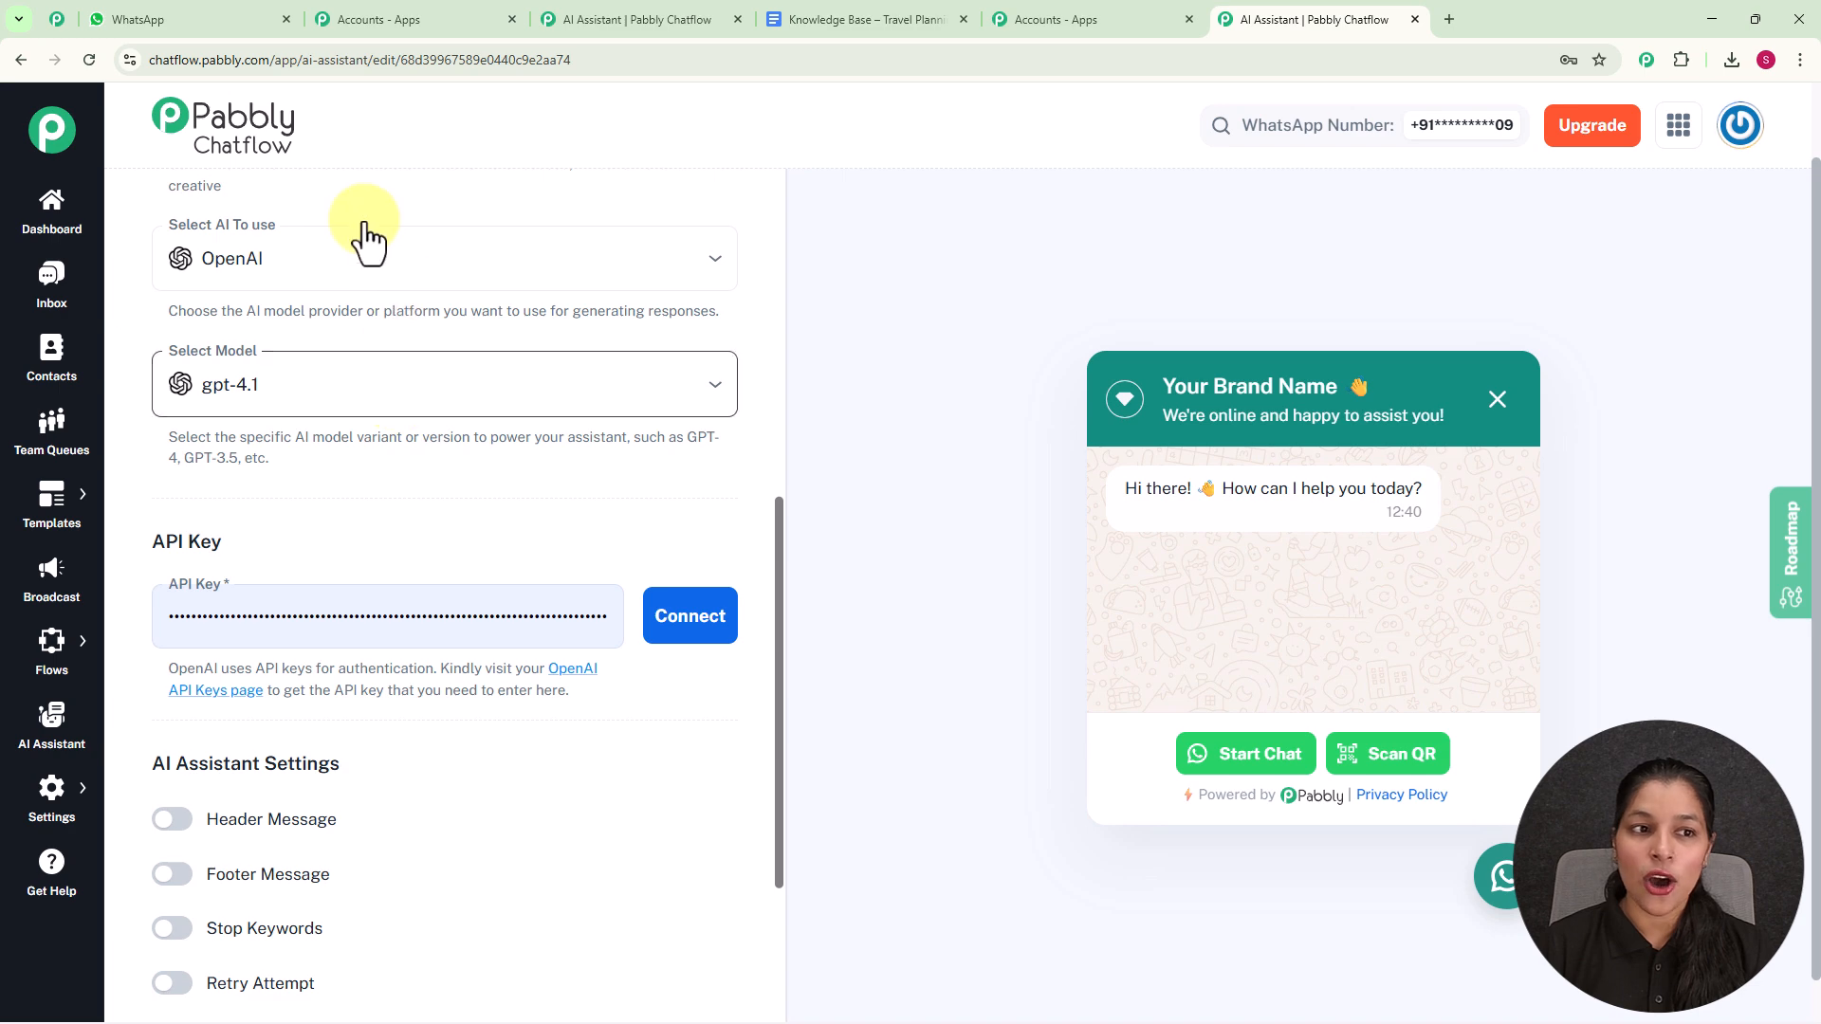
click(699, 273)
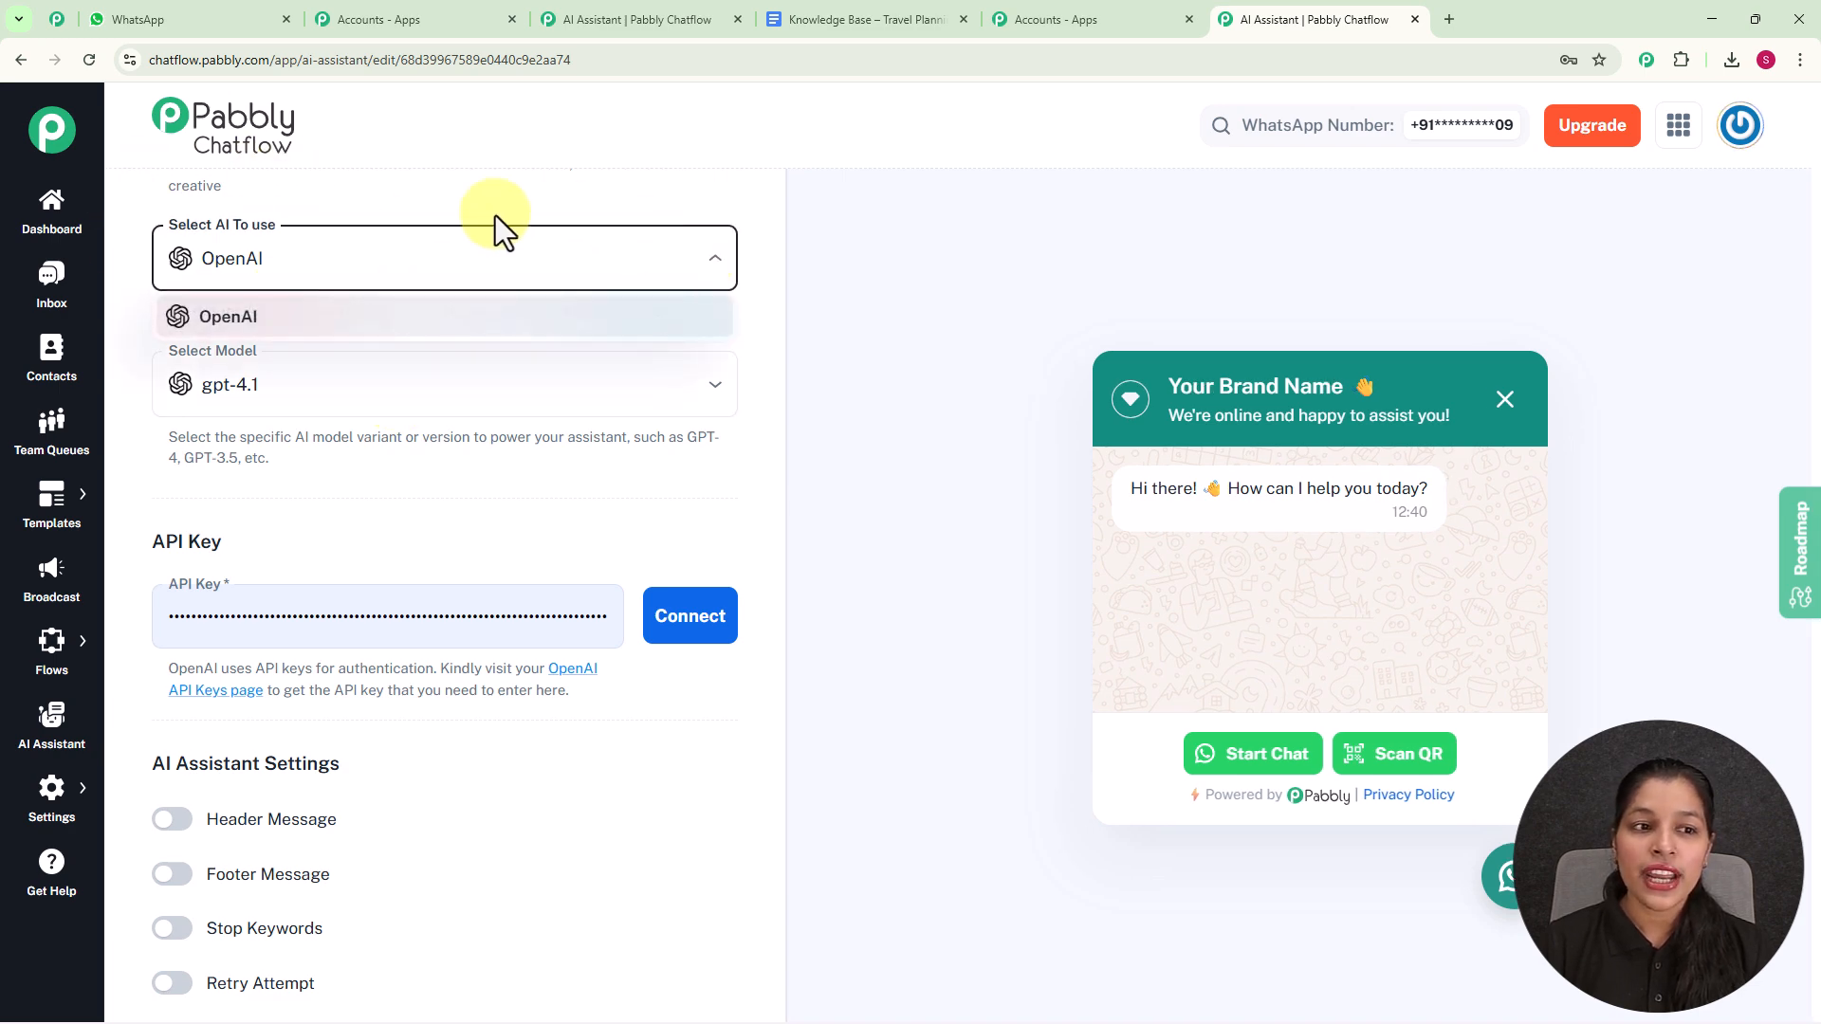
click(245, 330)
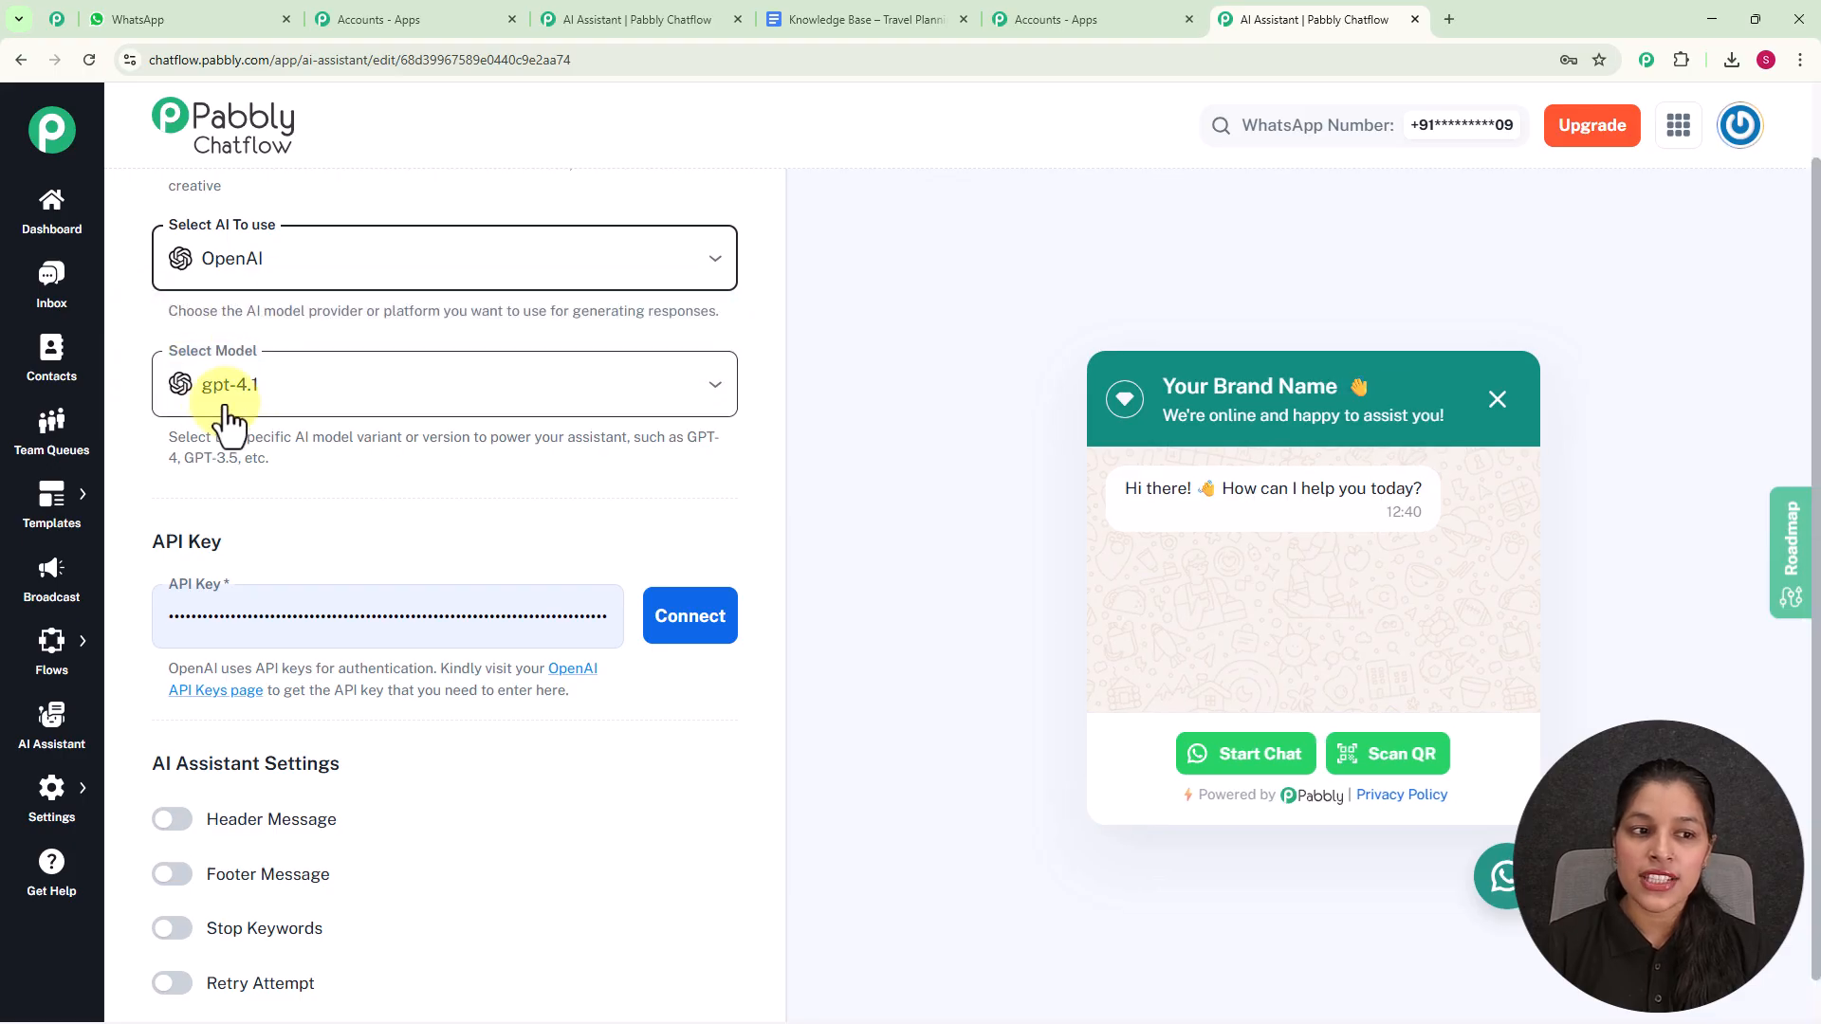
click(714, 389)
click(323, 627)
scroll(411, 446, down, 1)
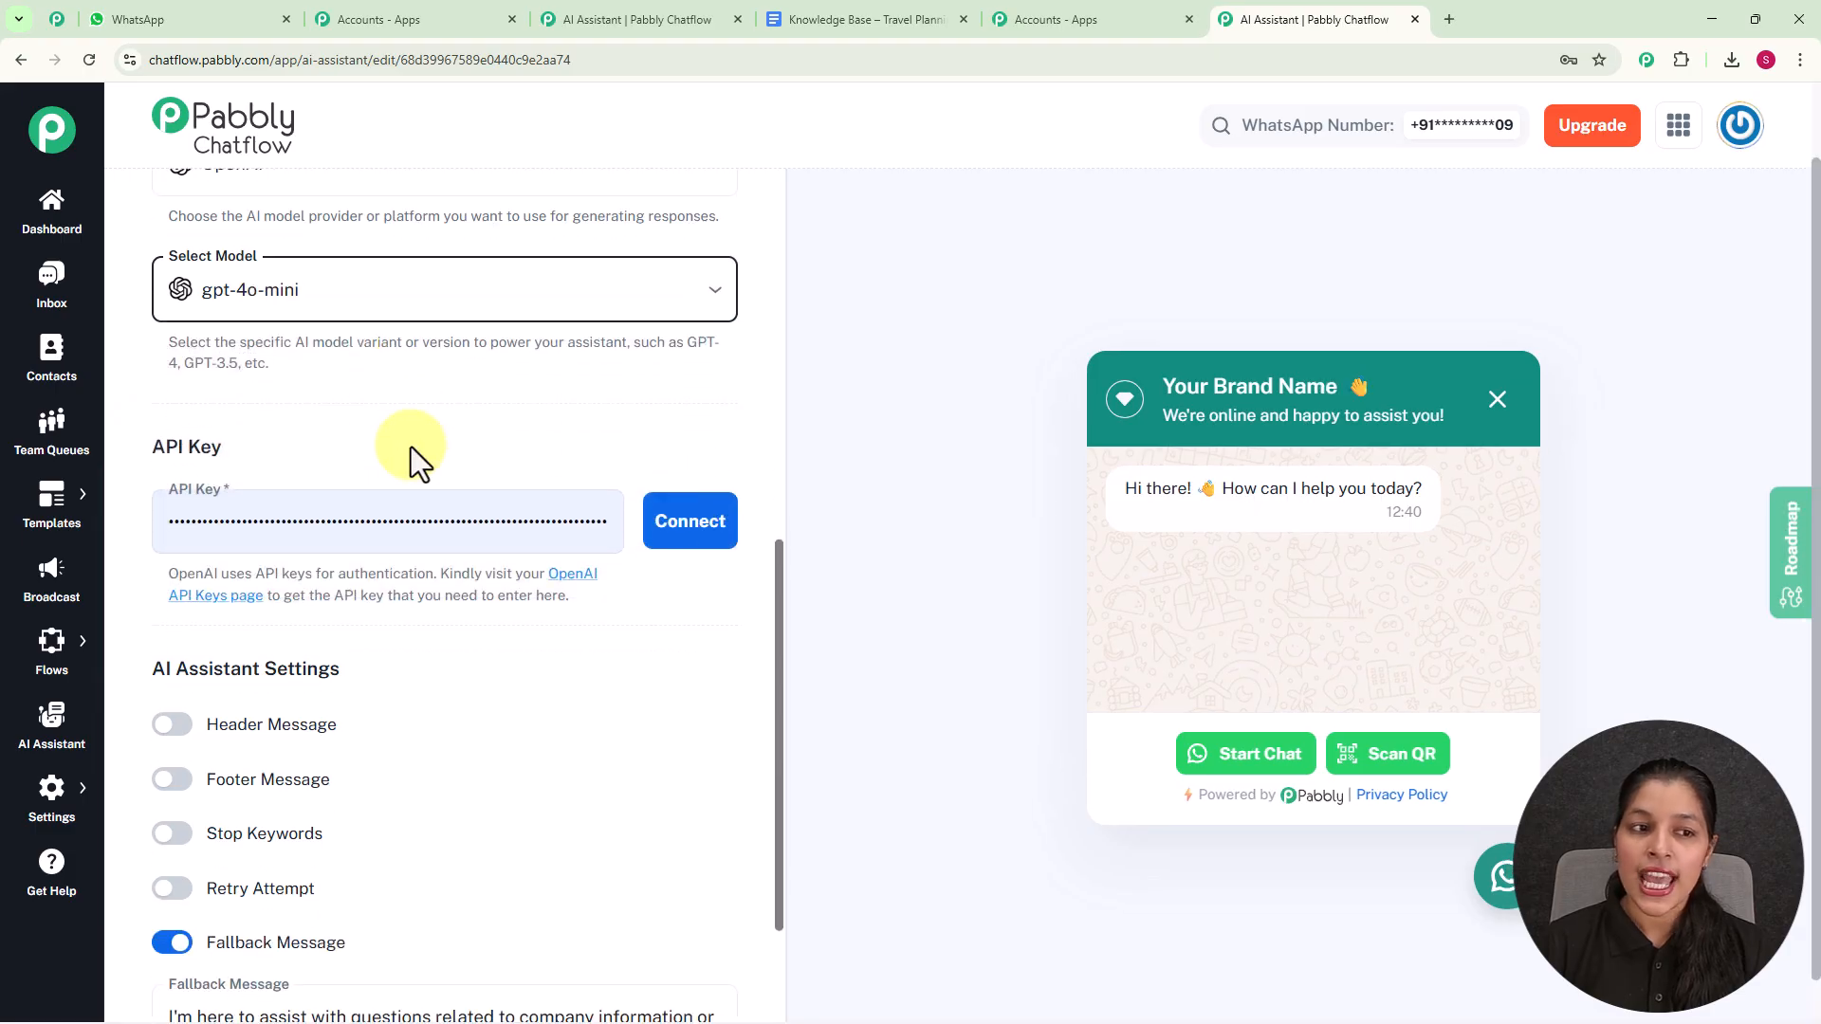
scroll(412, 447, up, 3)
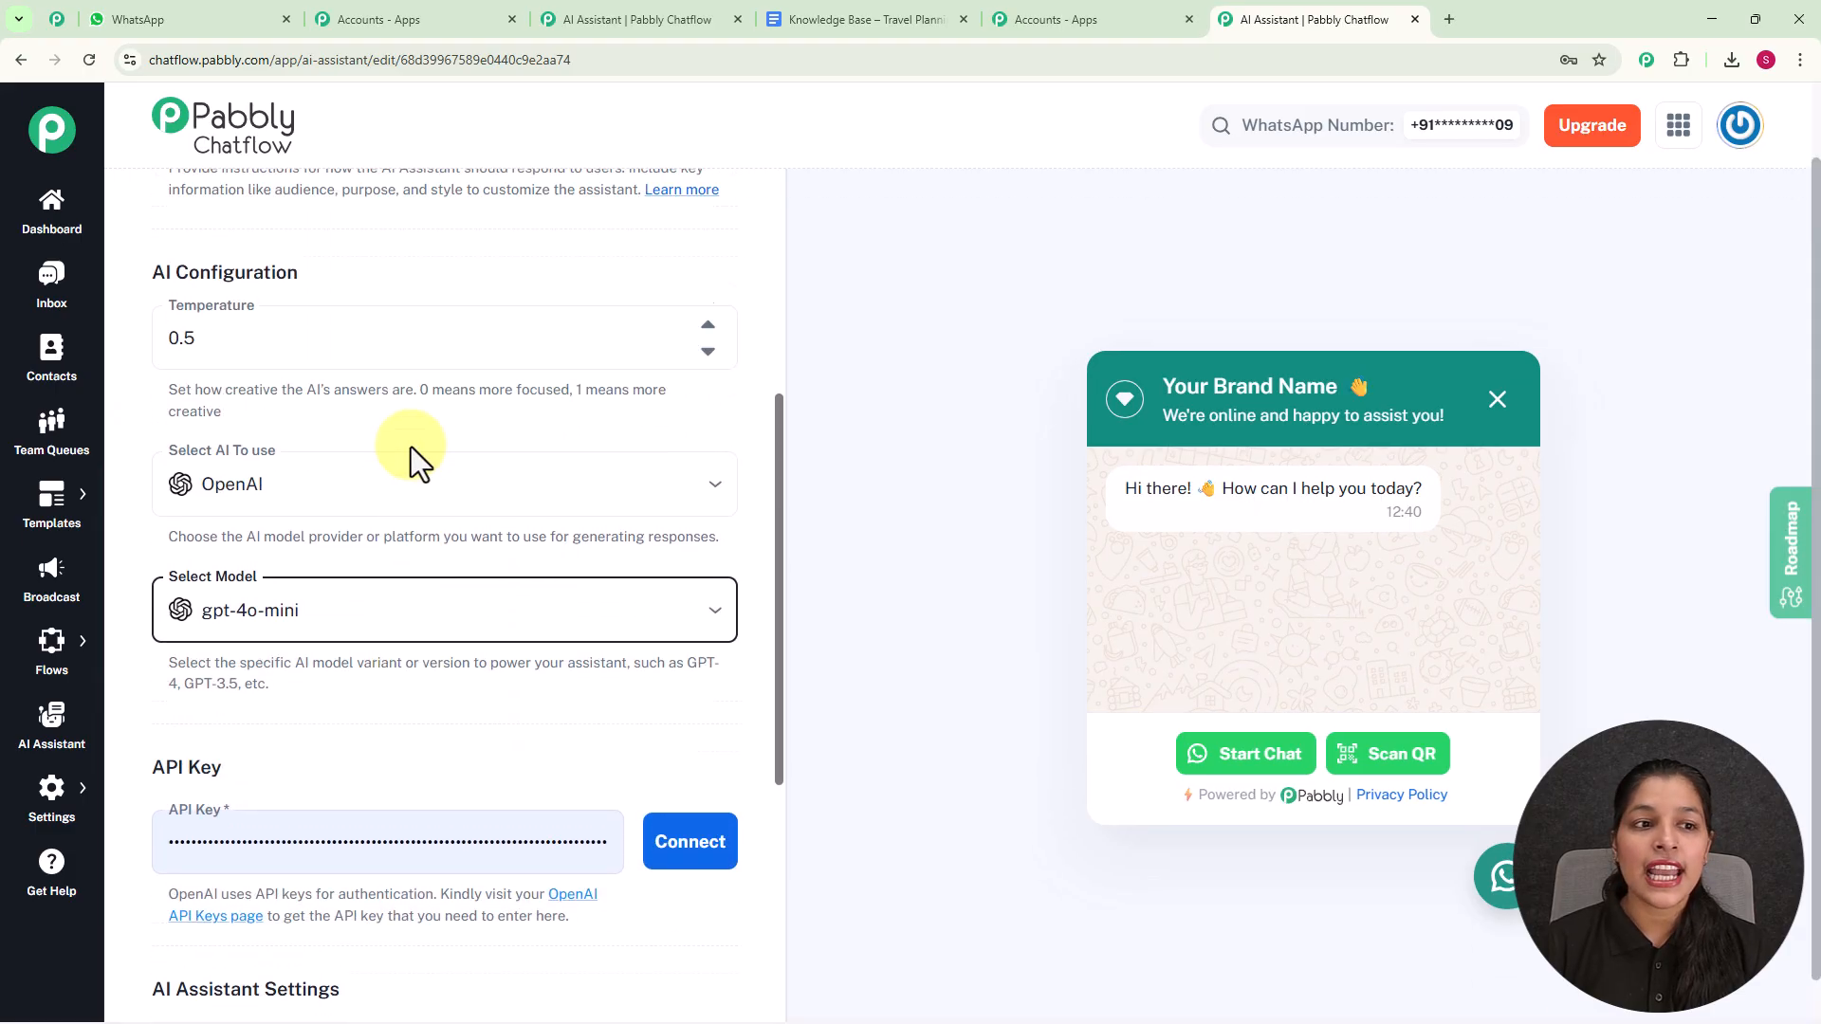
- Open the linked OpenAI API keys page and bring up the form for creating a new secret key
scroll(402, 247, down, 6)
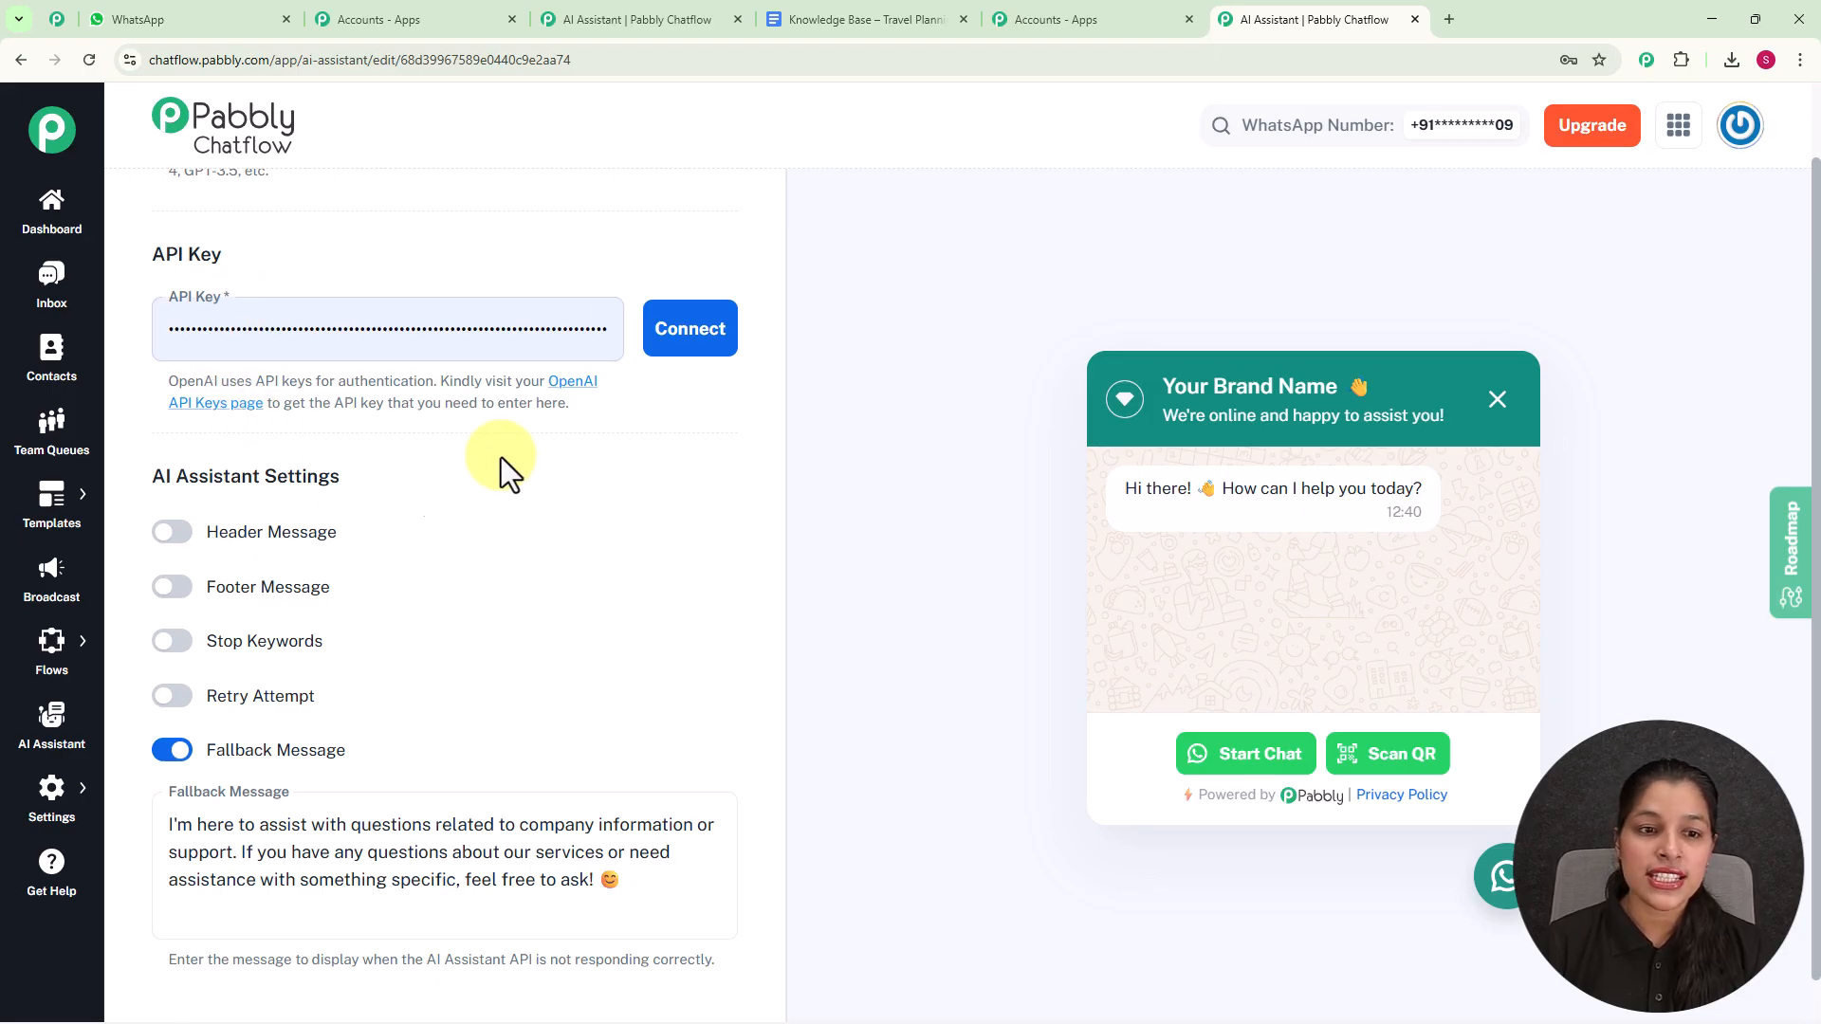
drag(441, 381, 595, 403)
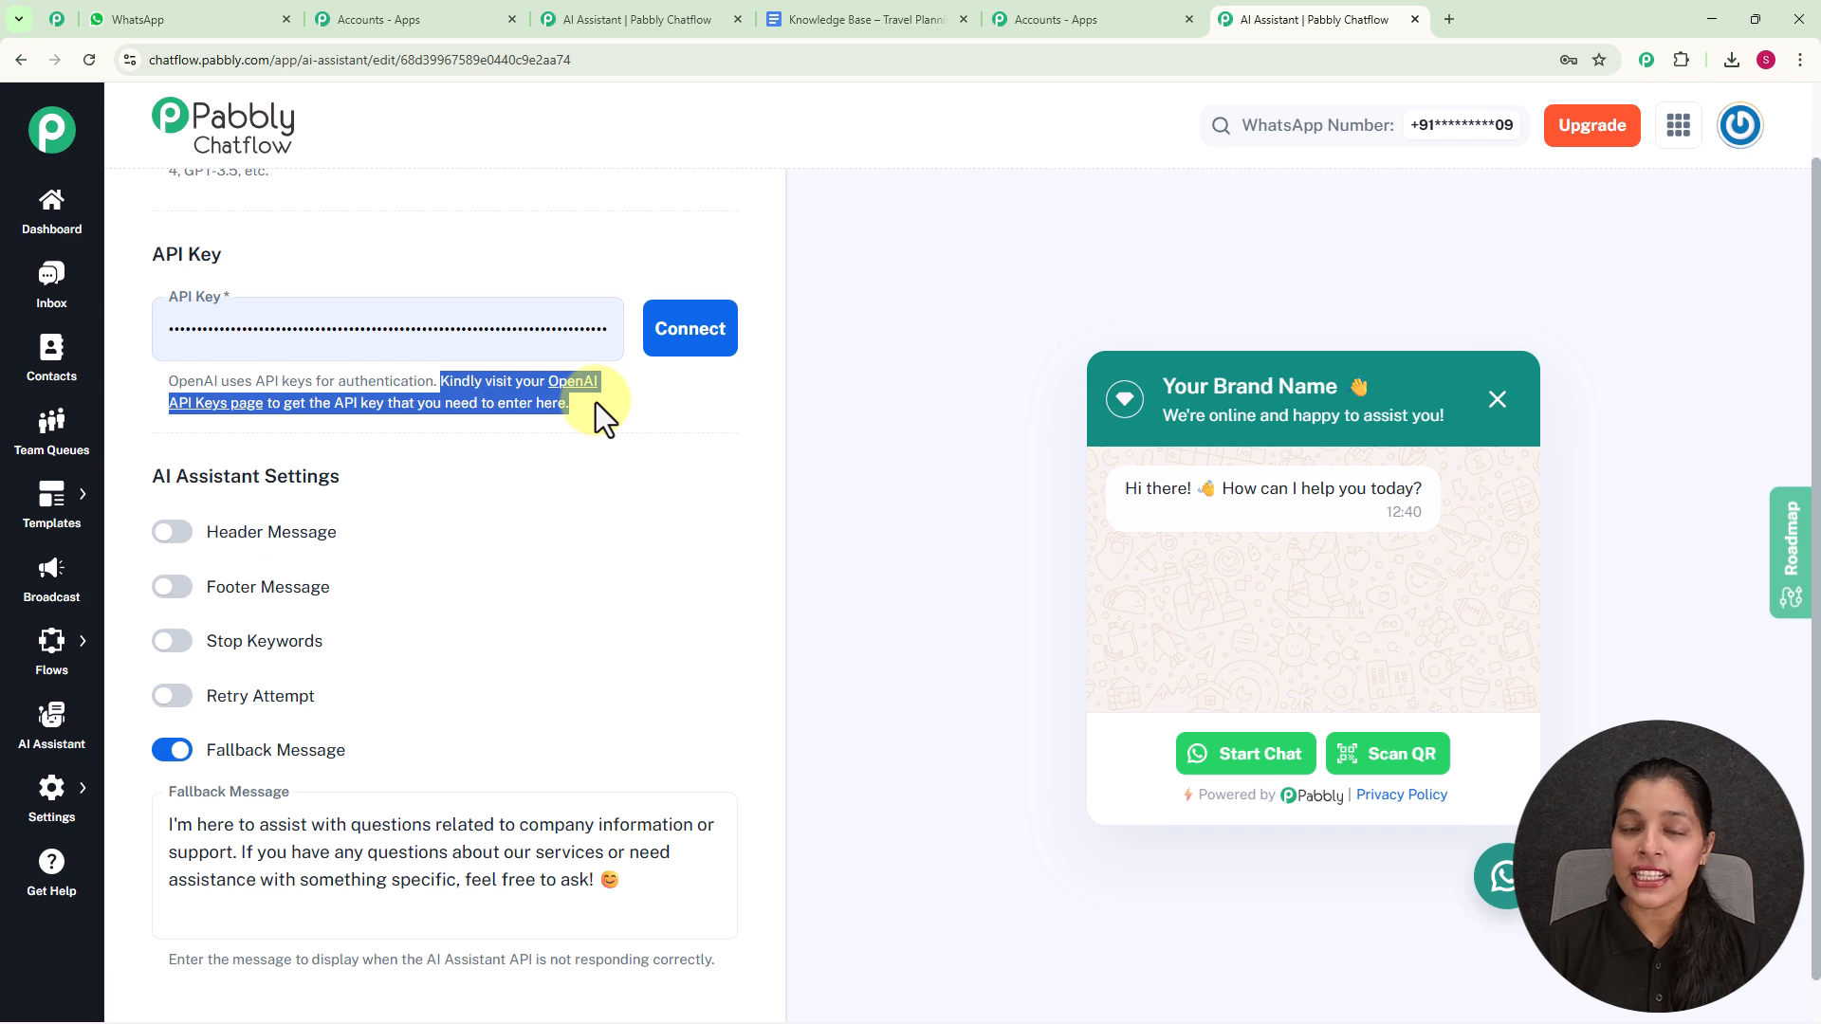
click(611, 475)
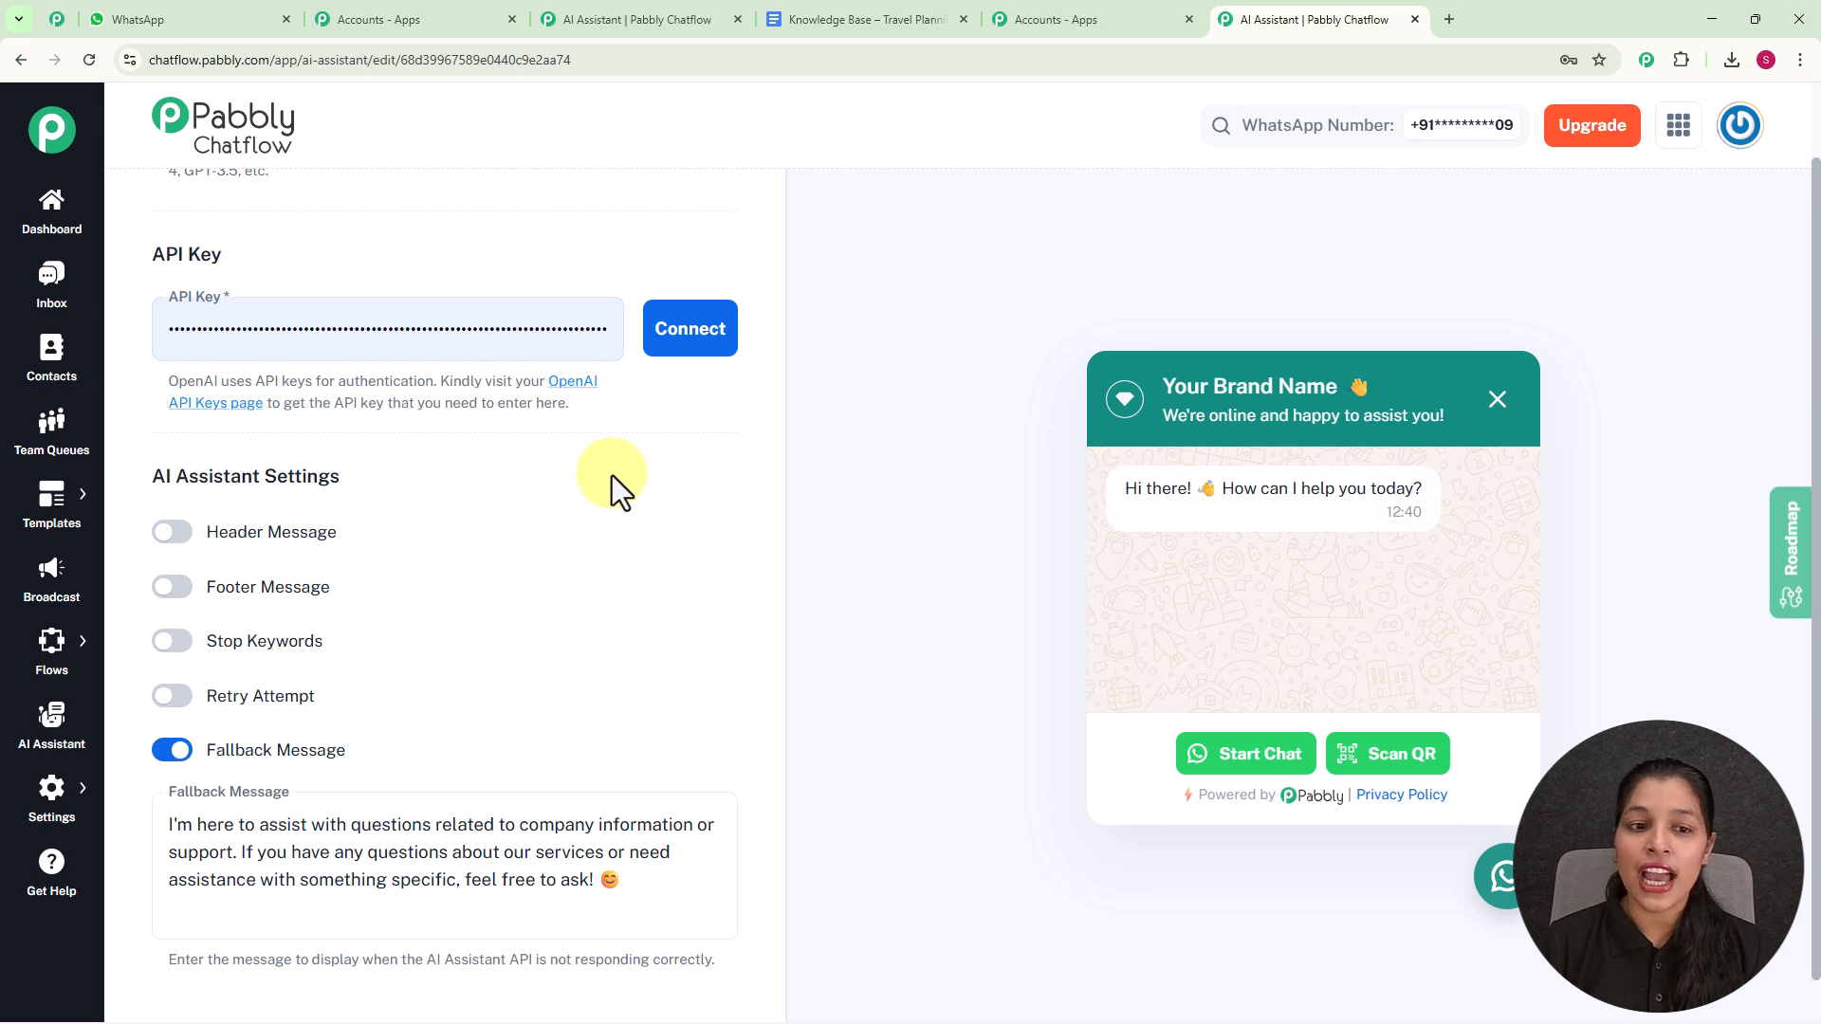
click(577, 403)
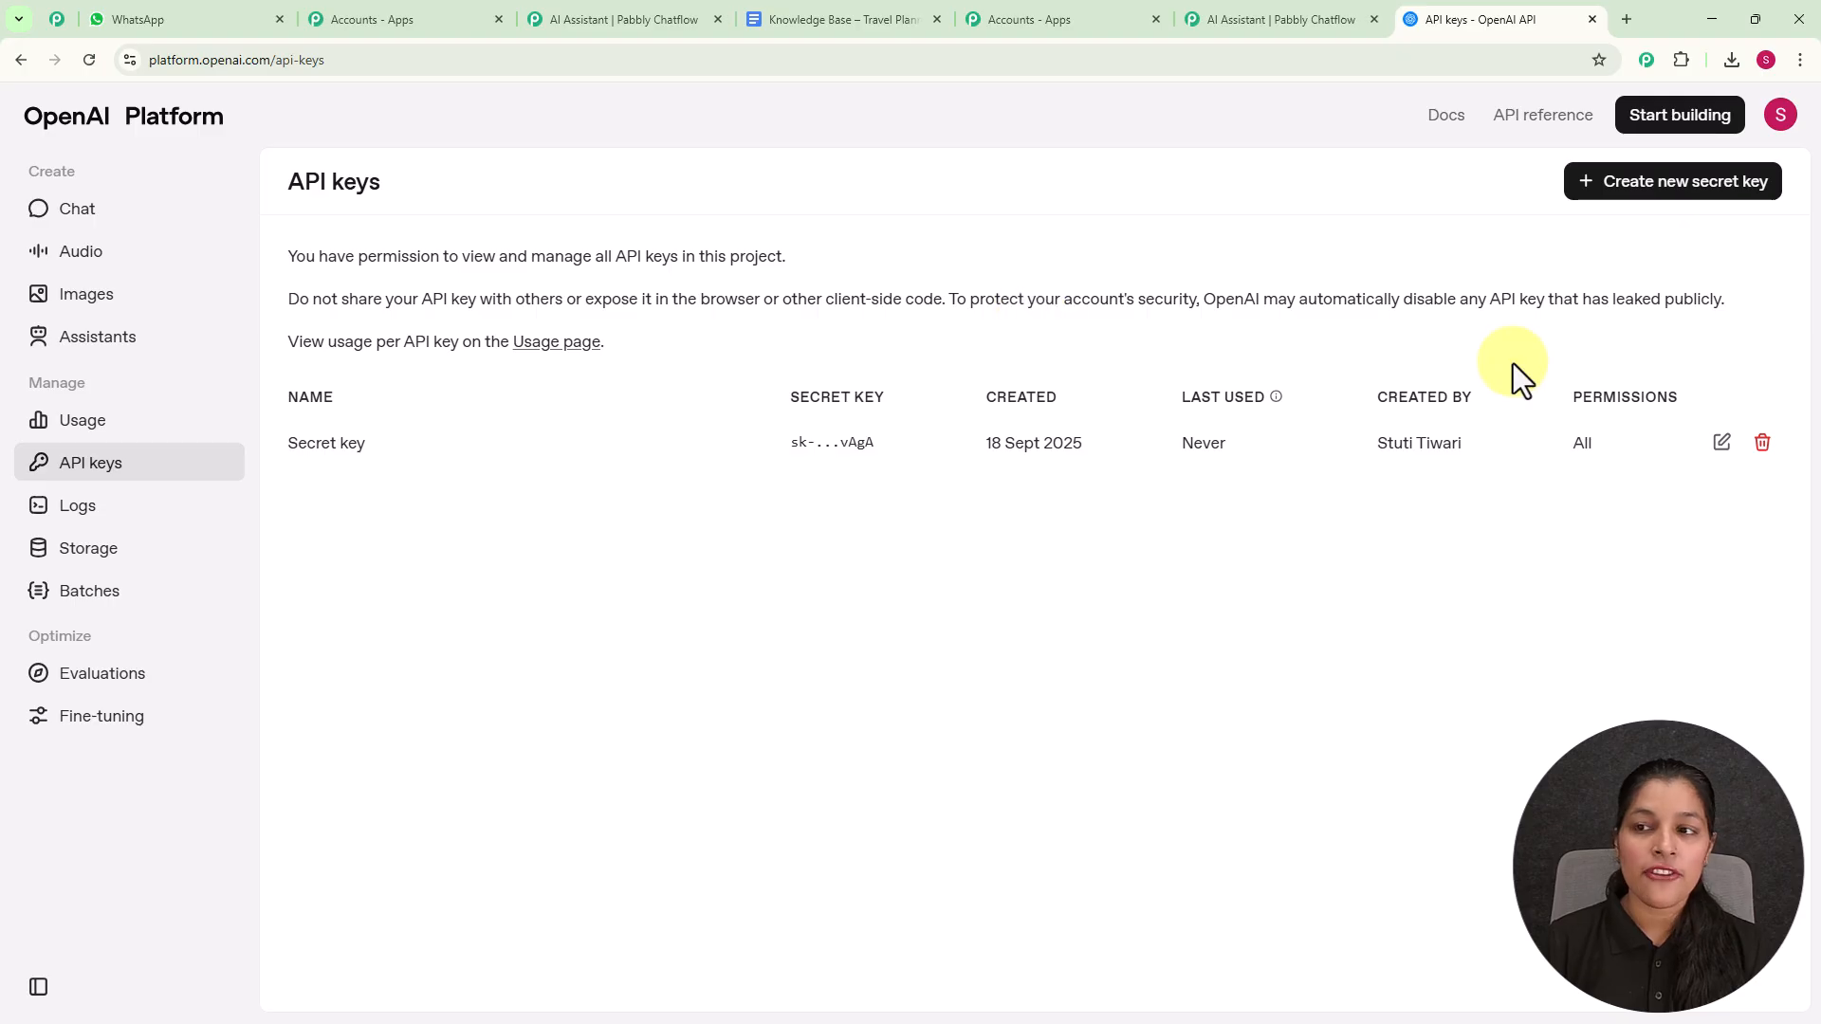
click(1714, 201)
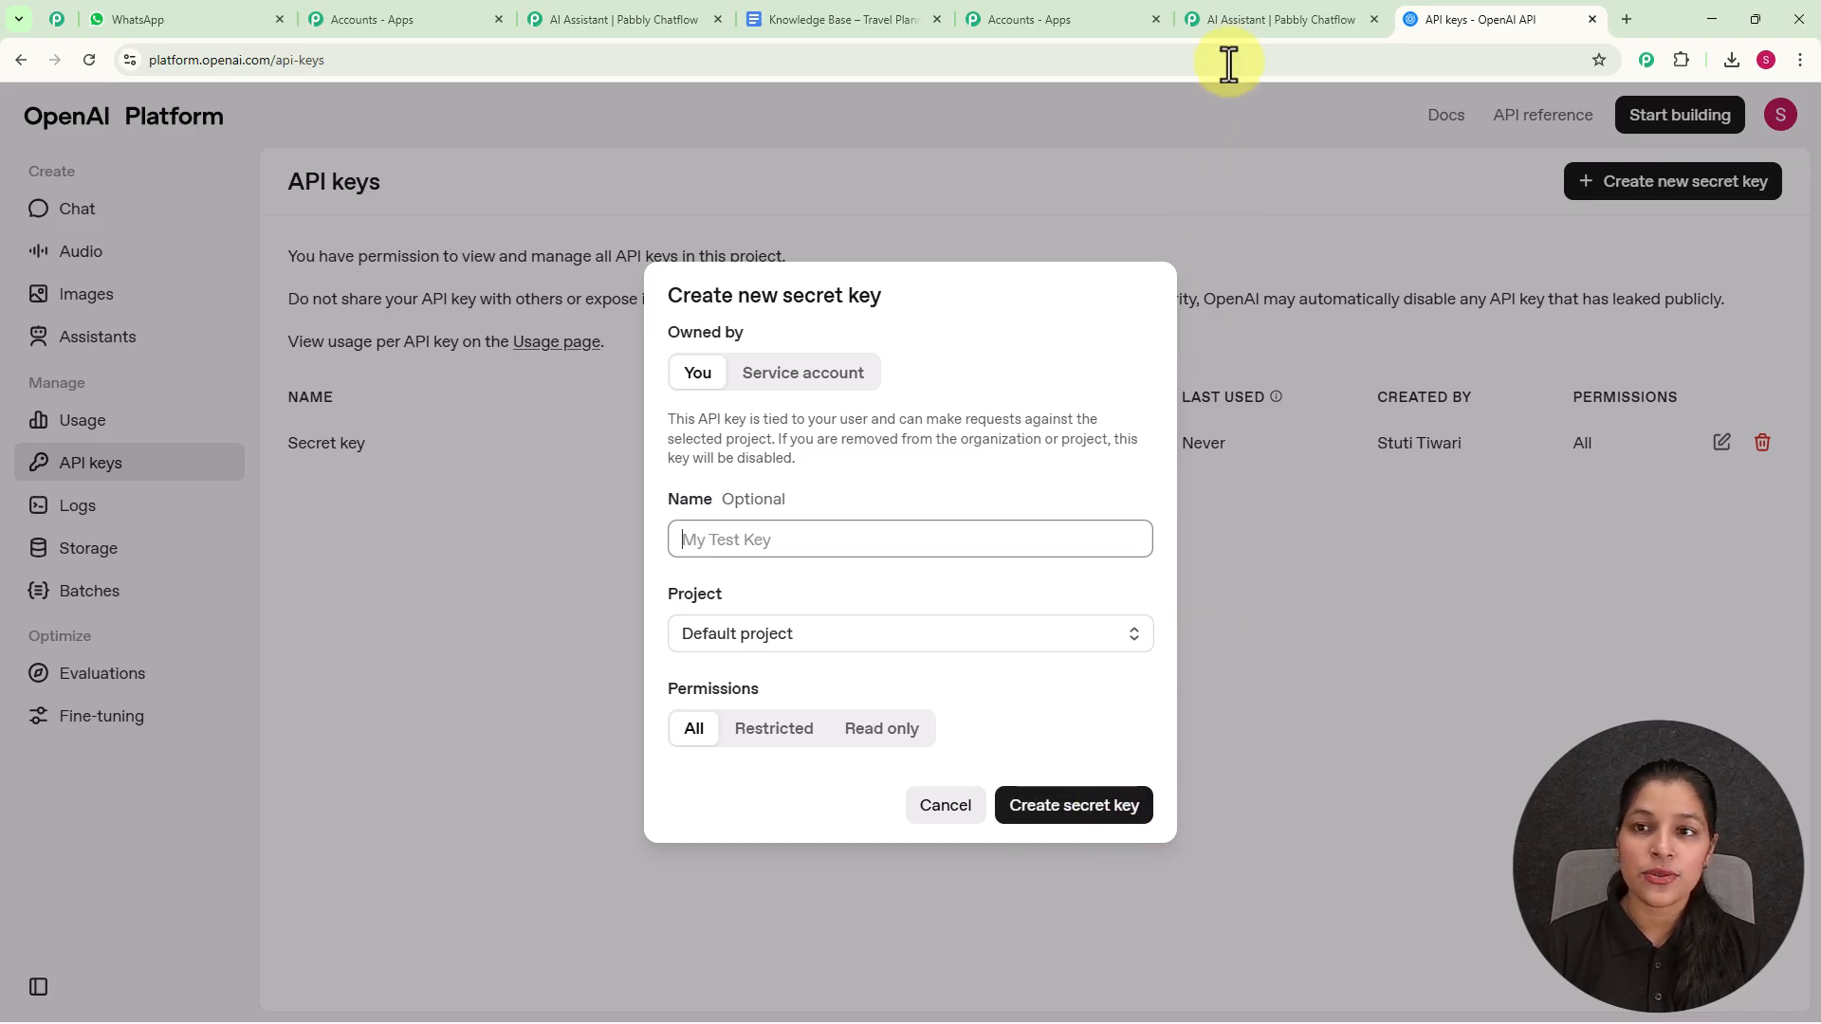
- Return to the Pabbly Chatflow assistant editor and connect OpenAI using the API key already filled in
click(1240, 21)
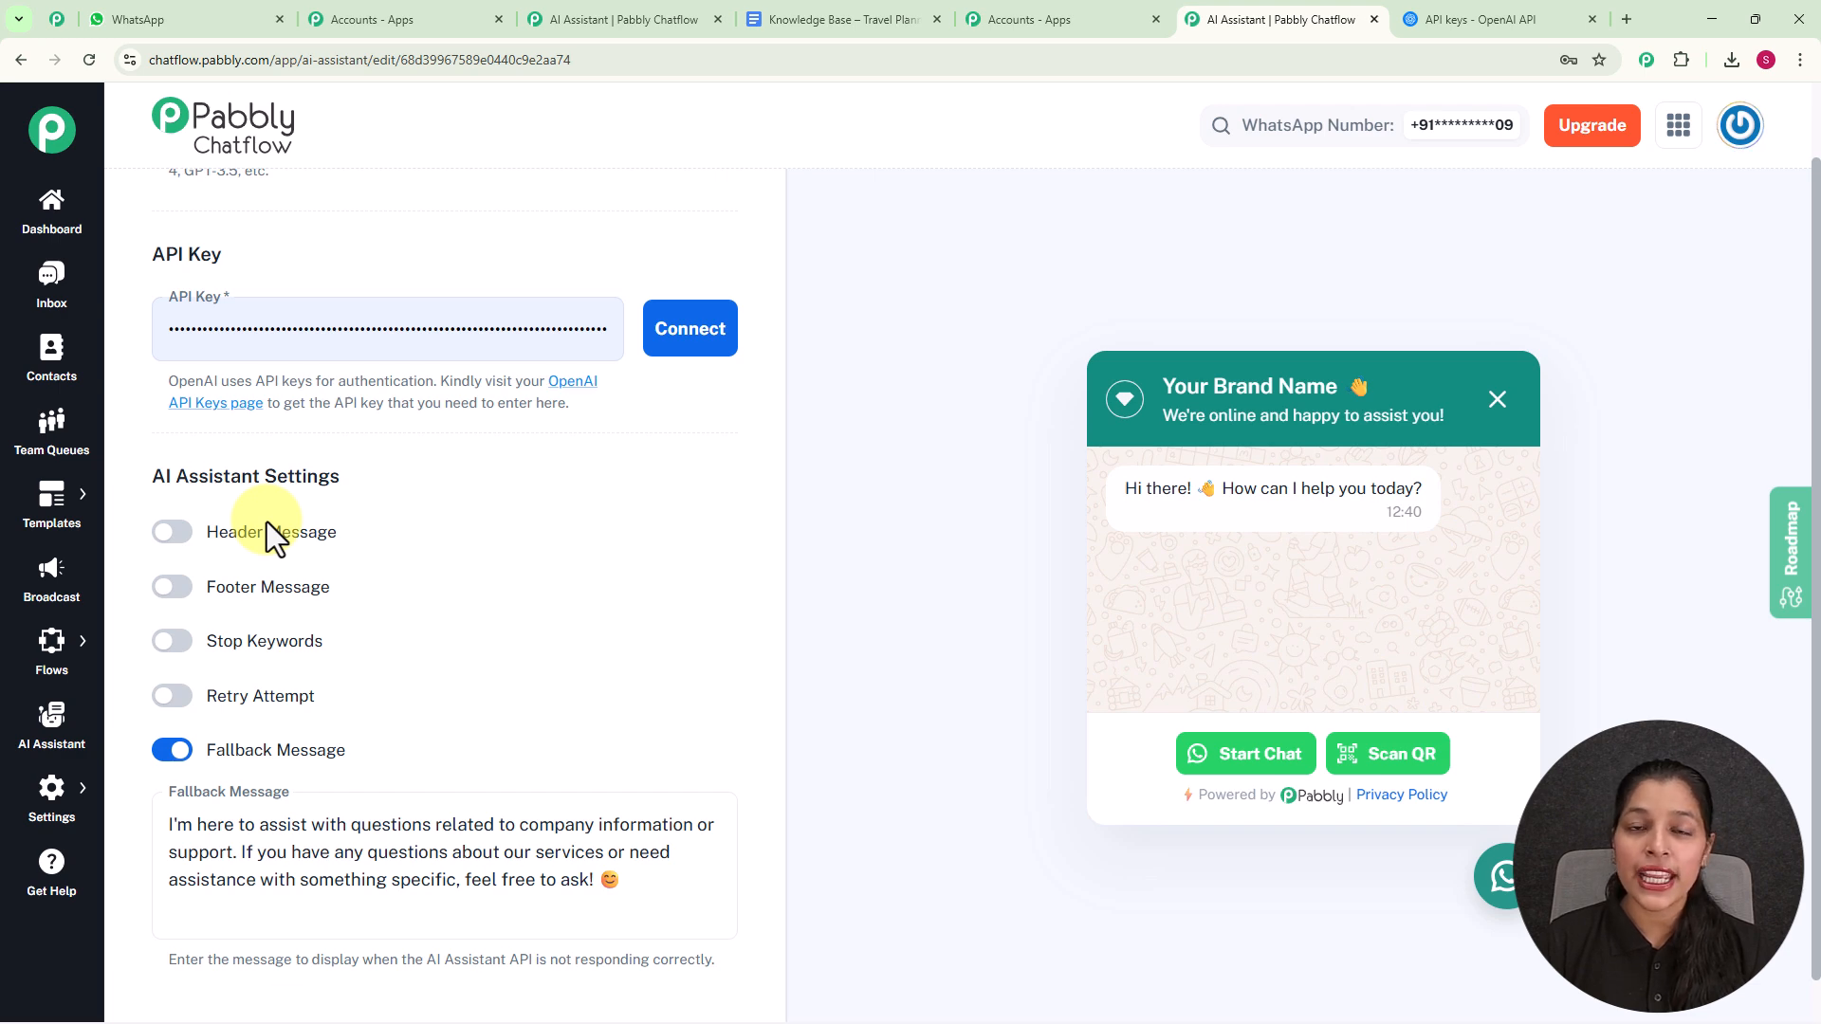
click(687, 353)
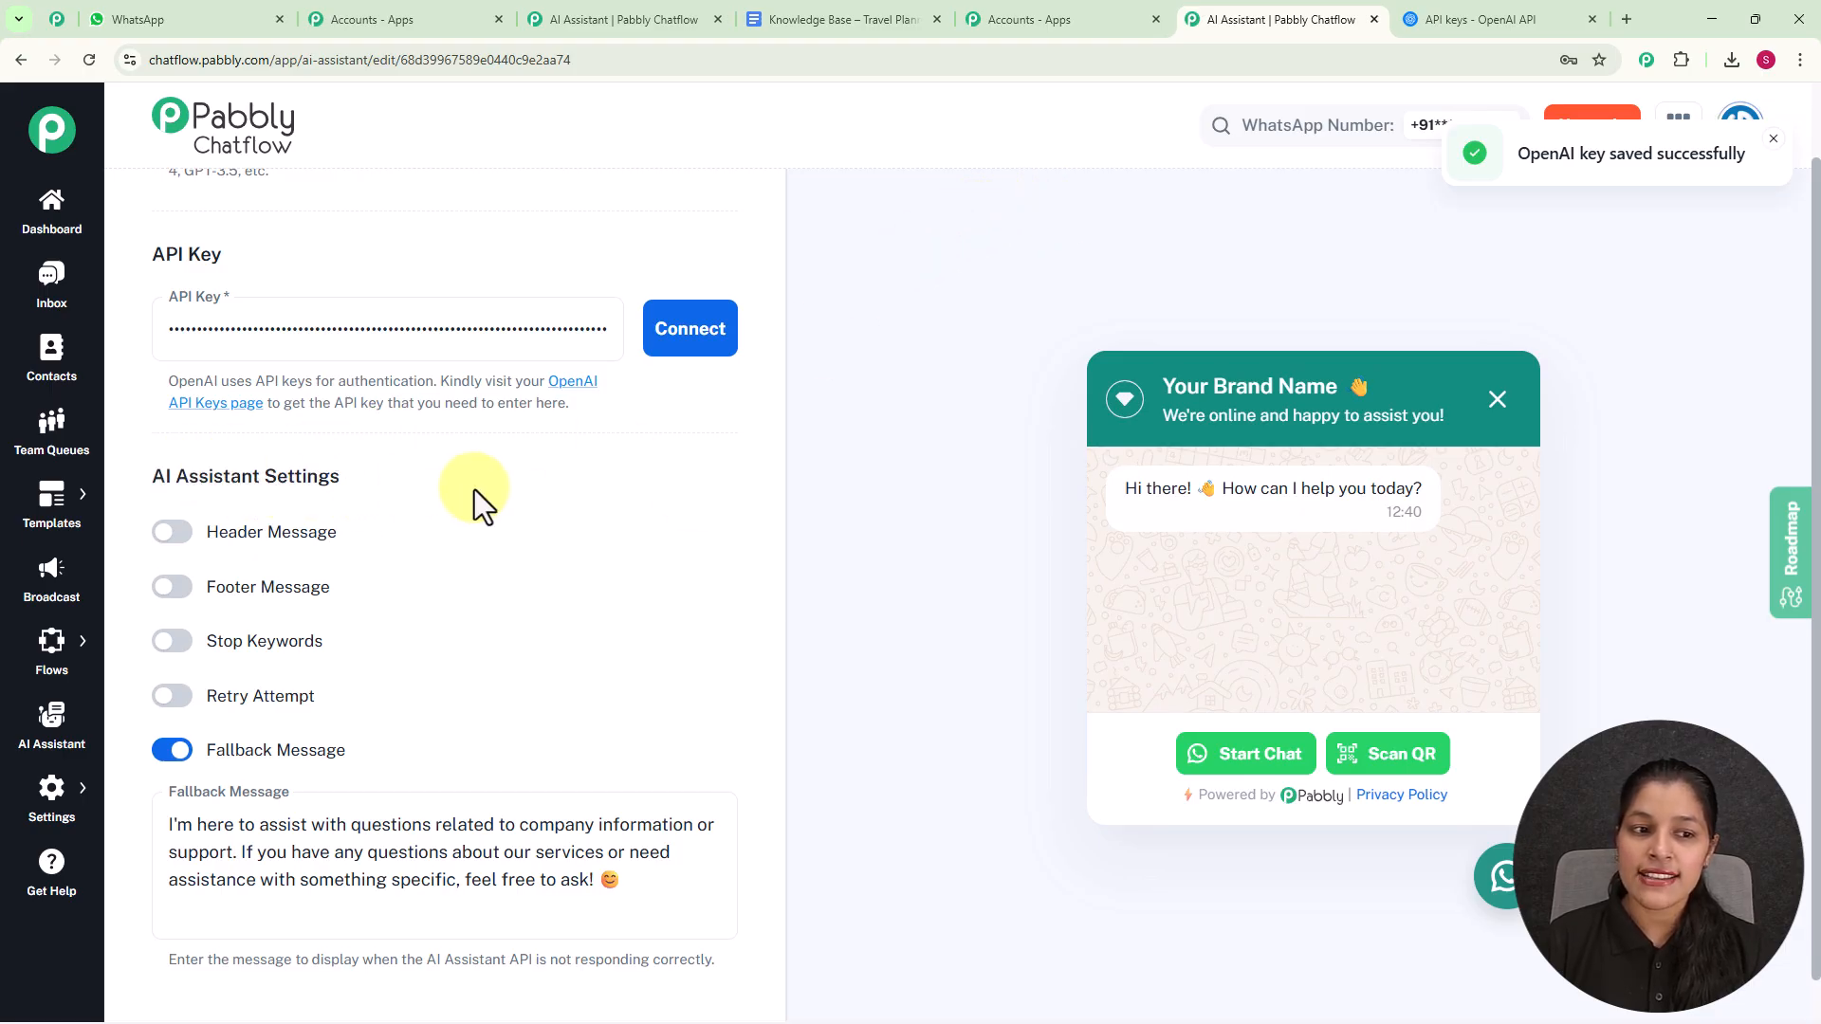
- Try enabling the header message and footer message settings and switch both off again
scroll(478, 492, down, 1)
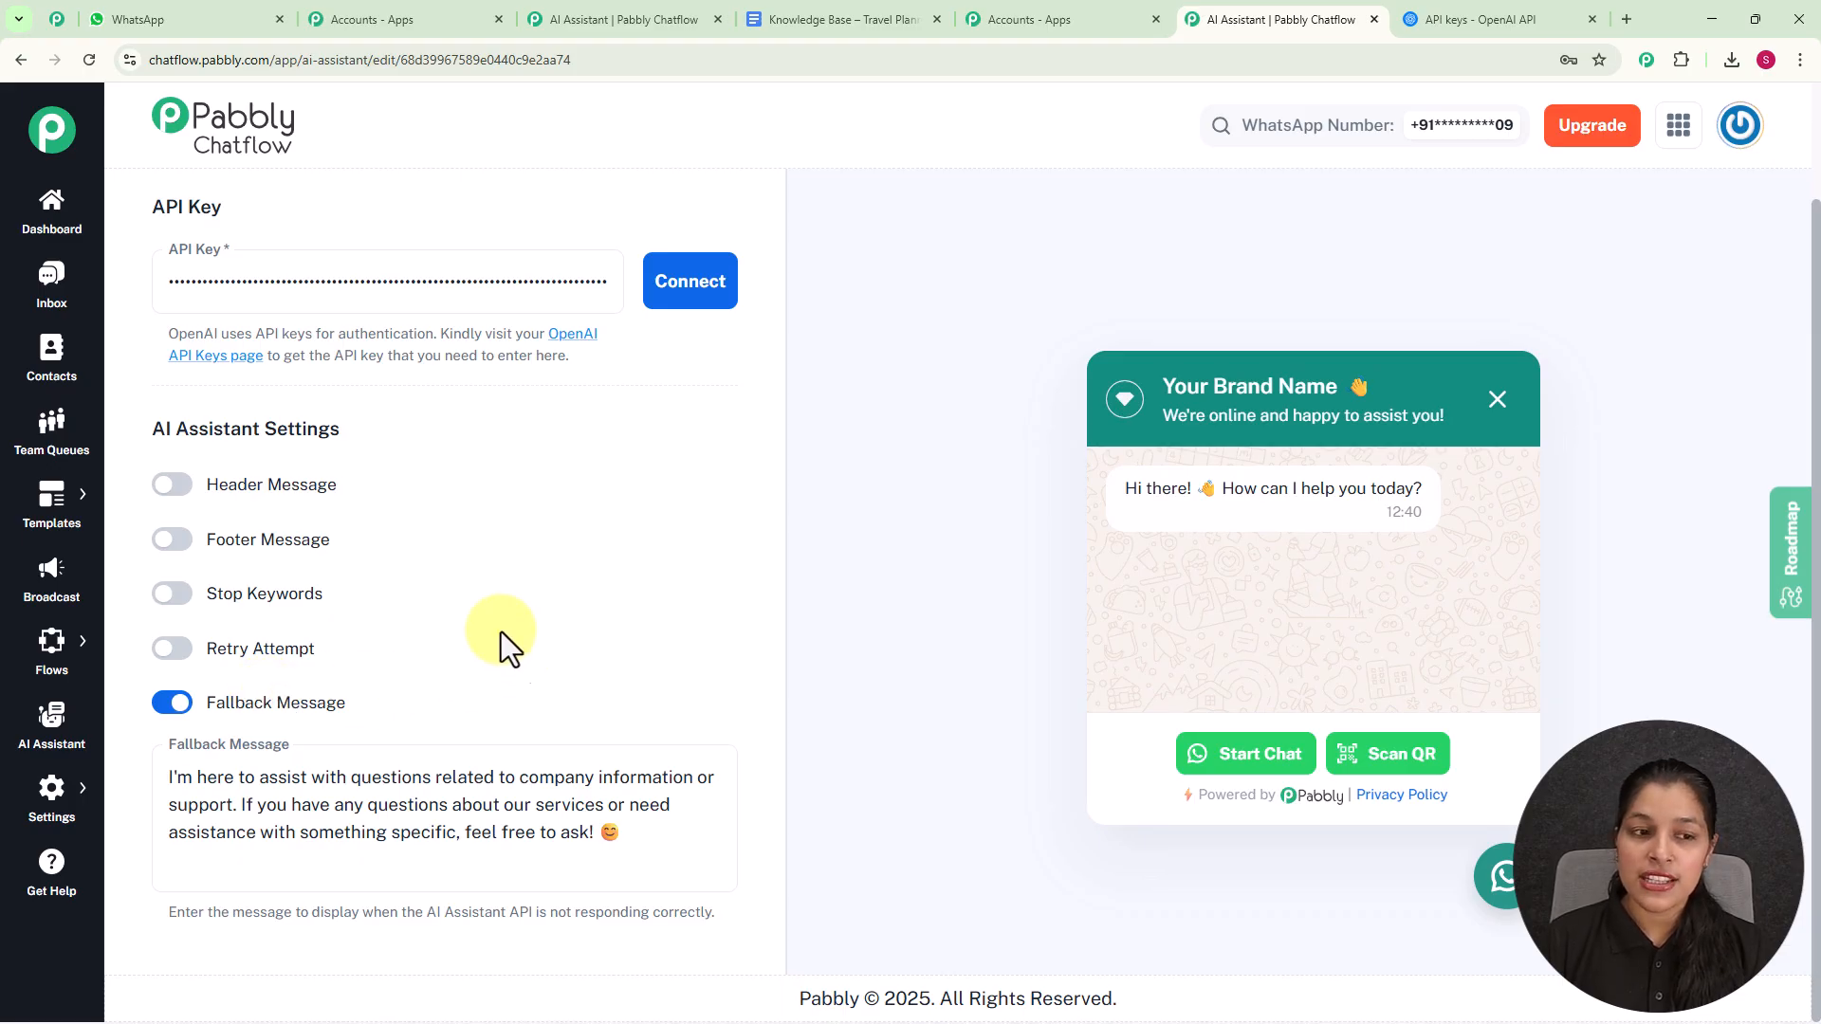
click(174, 485)
click(175, 688)
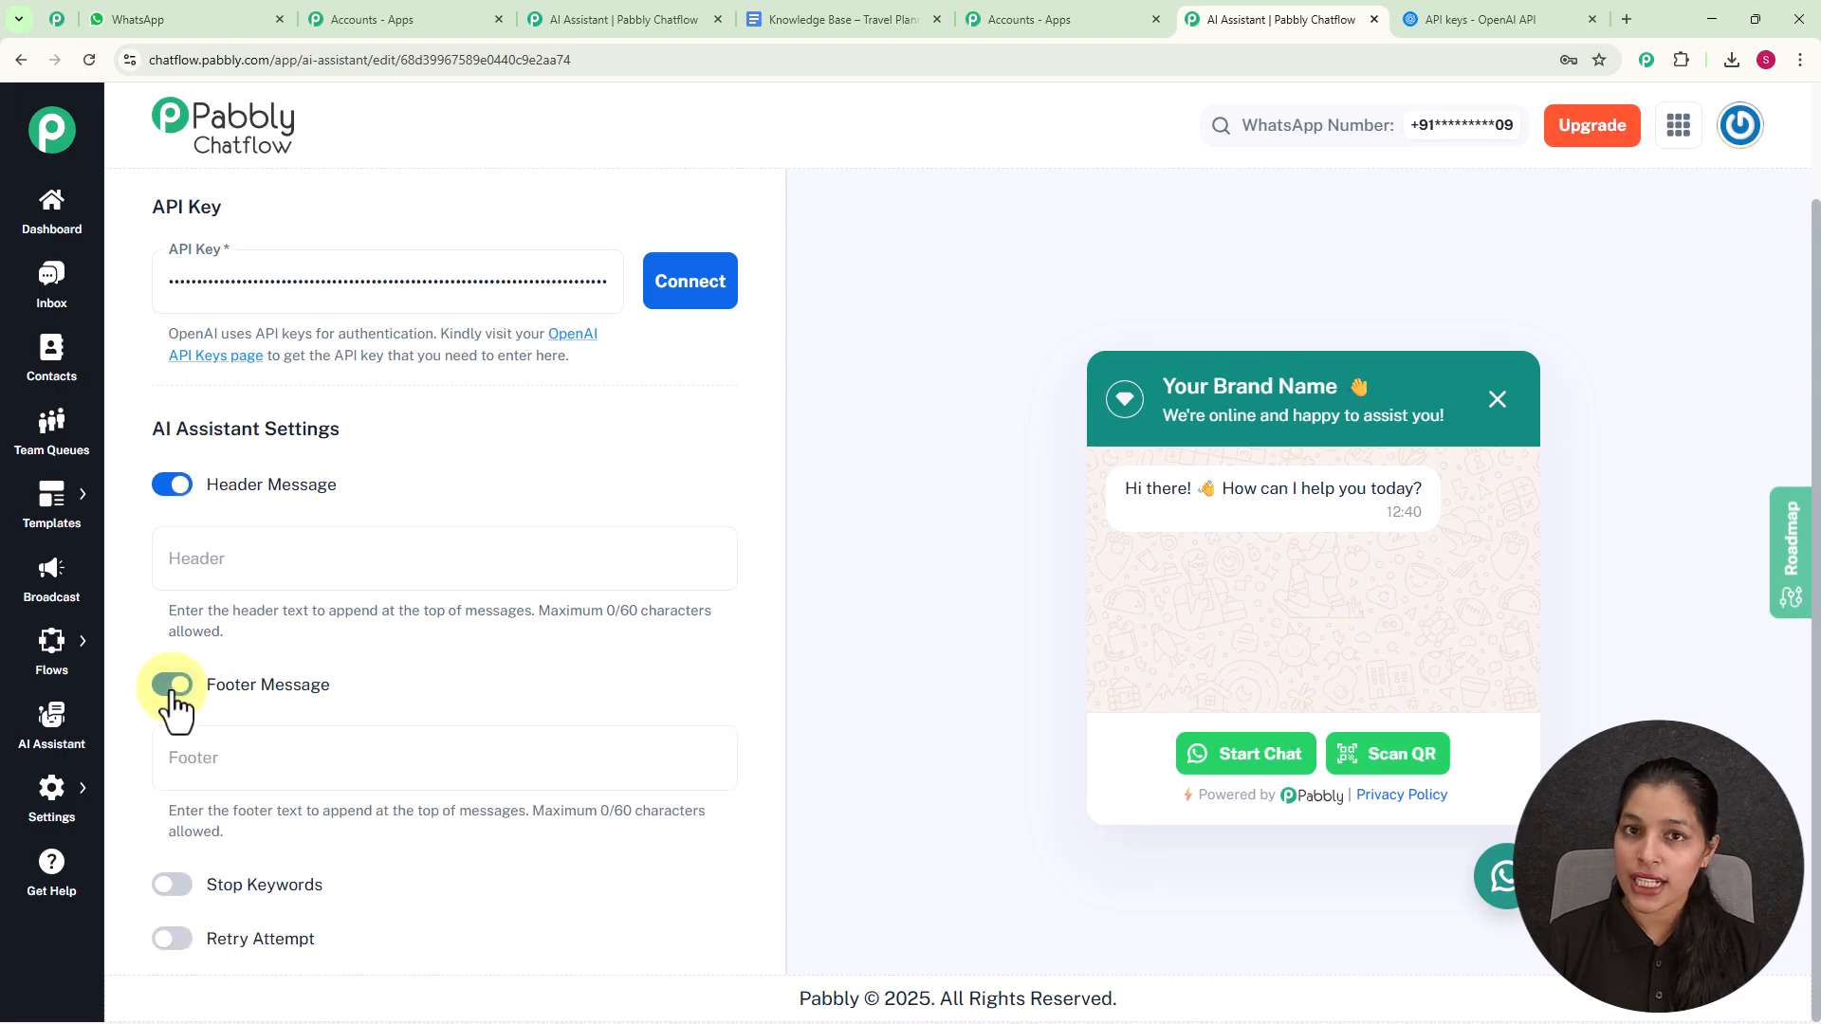
click(174, 684)
click(176, 485)
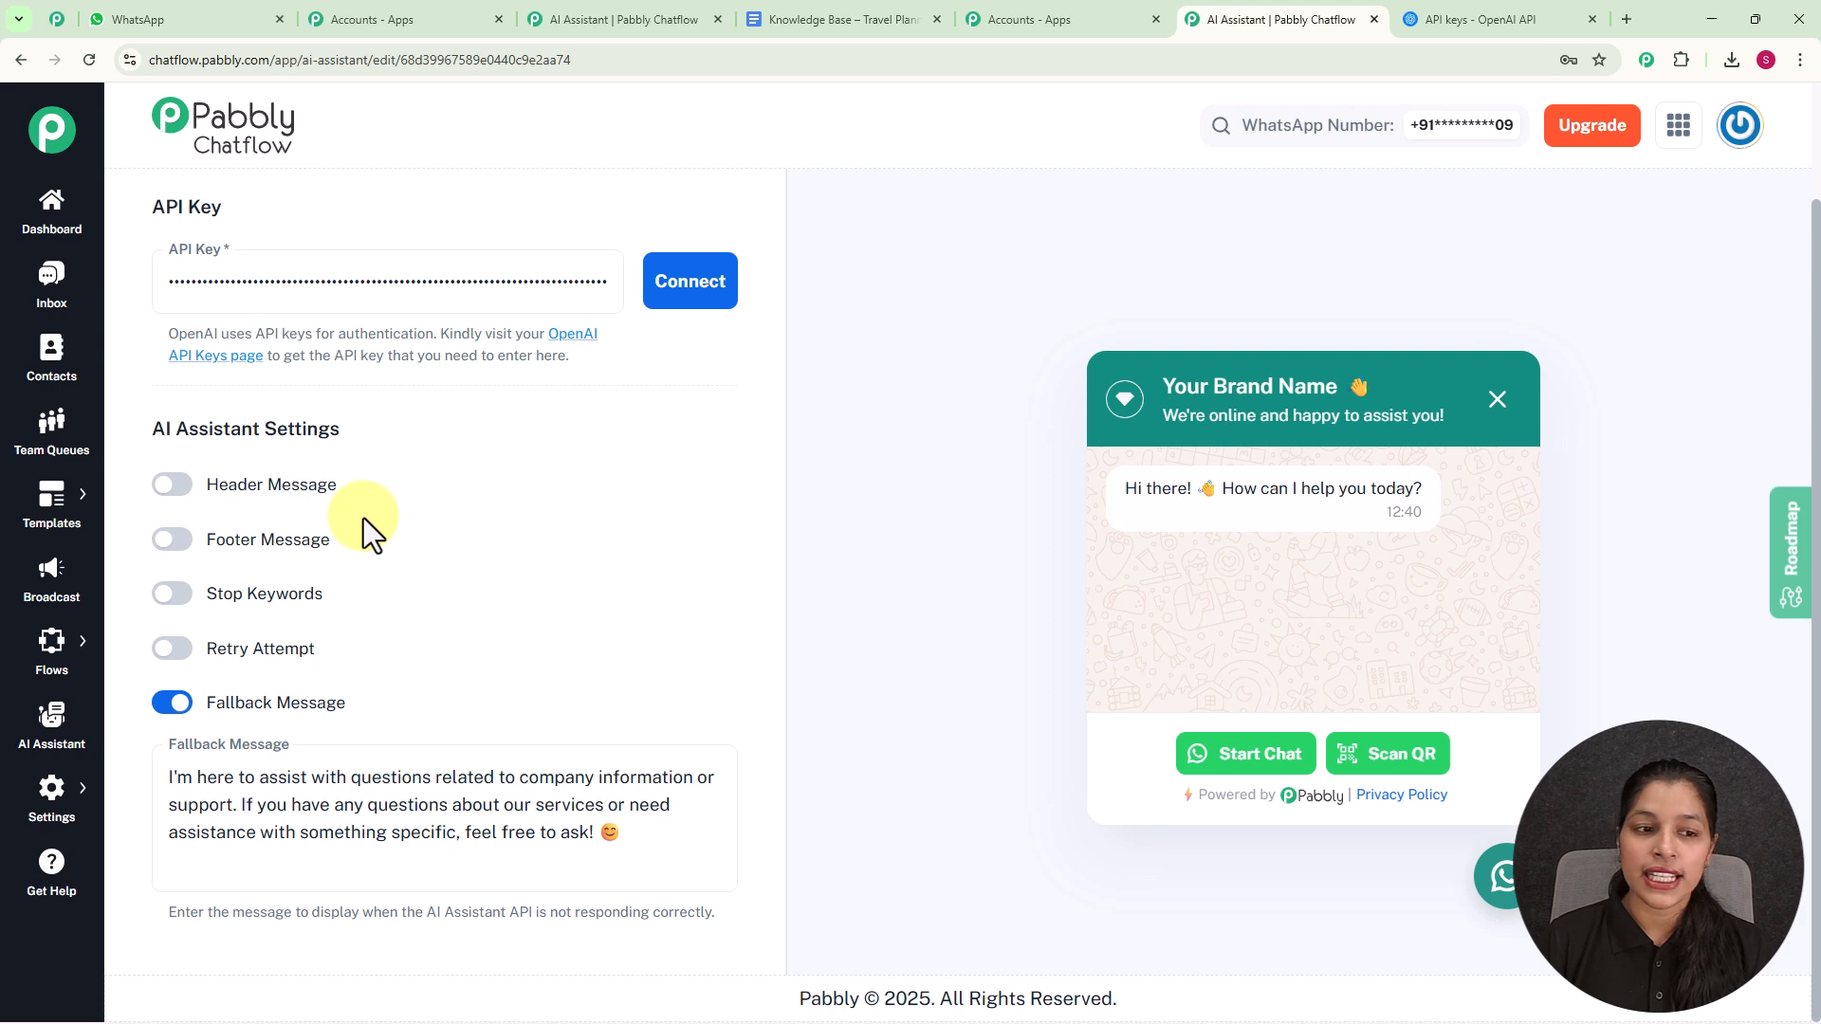
- Try the Stop Keywords setting with the keyword "Stop" and the Retry Attempt setting, switching each off again
click(177, 597)
click(300, 669)
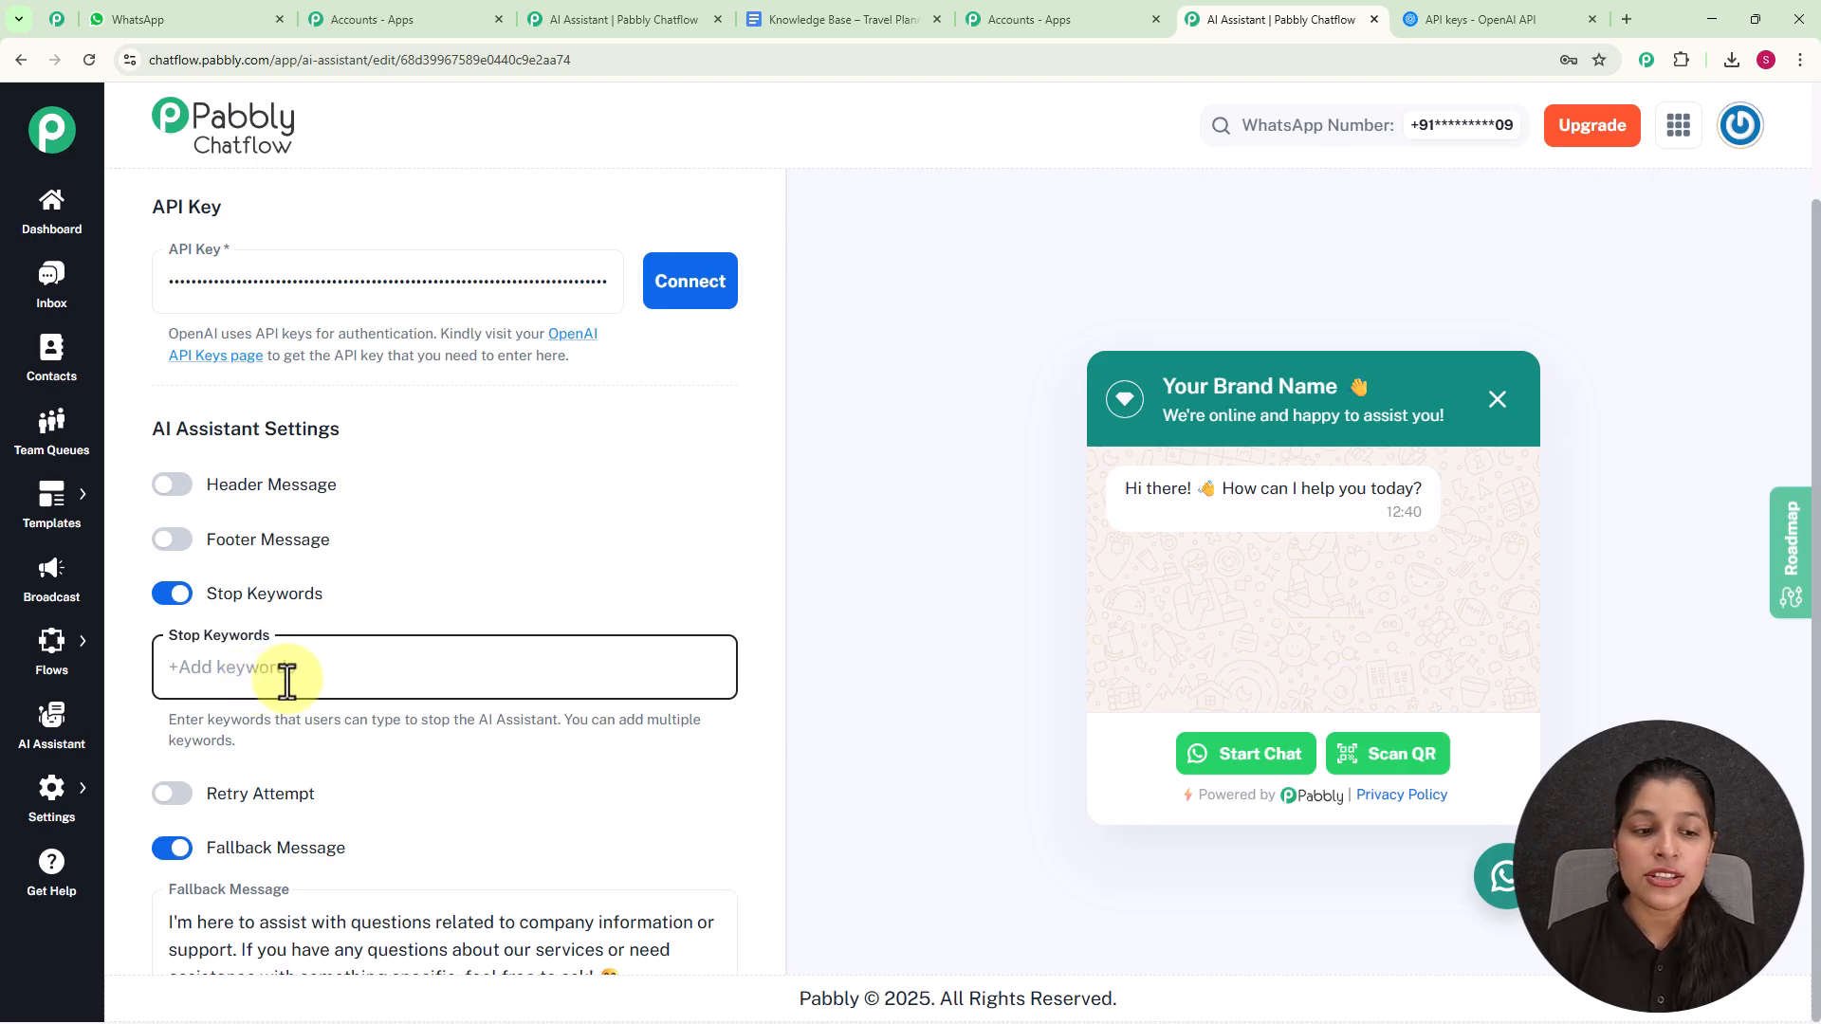
text(Stop)
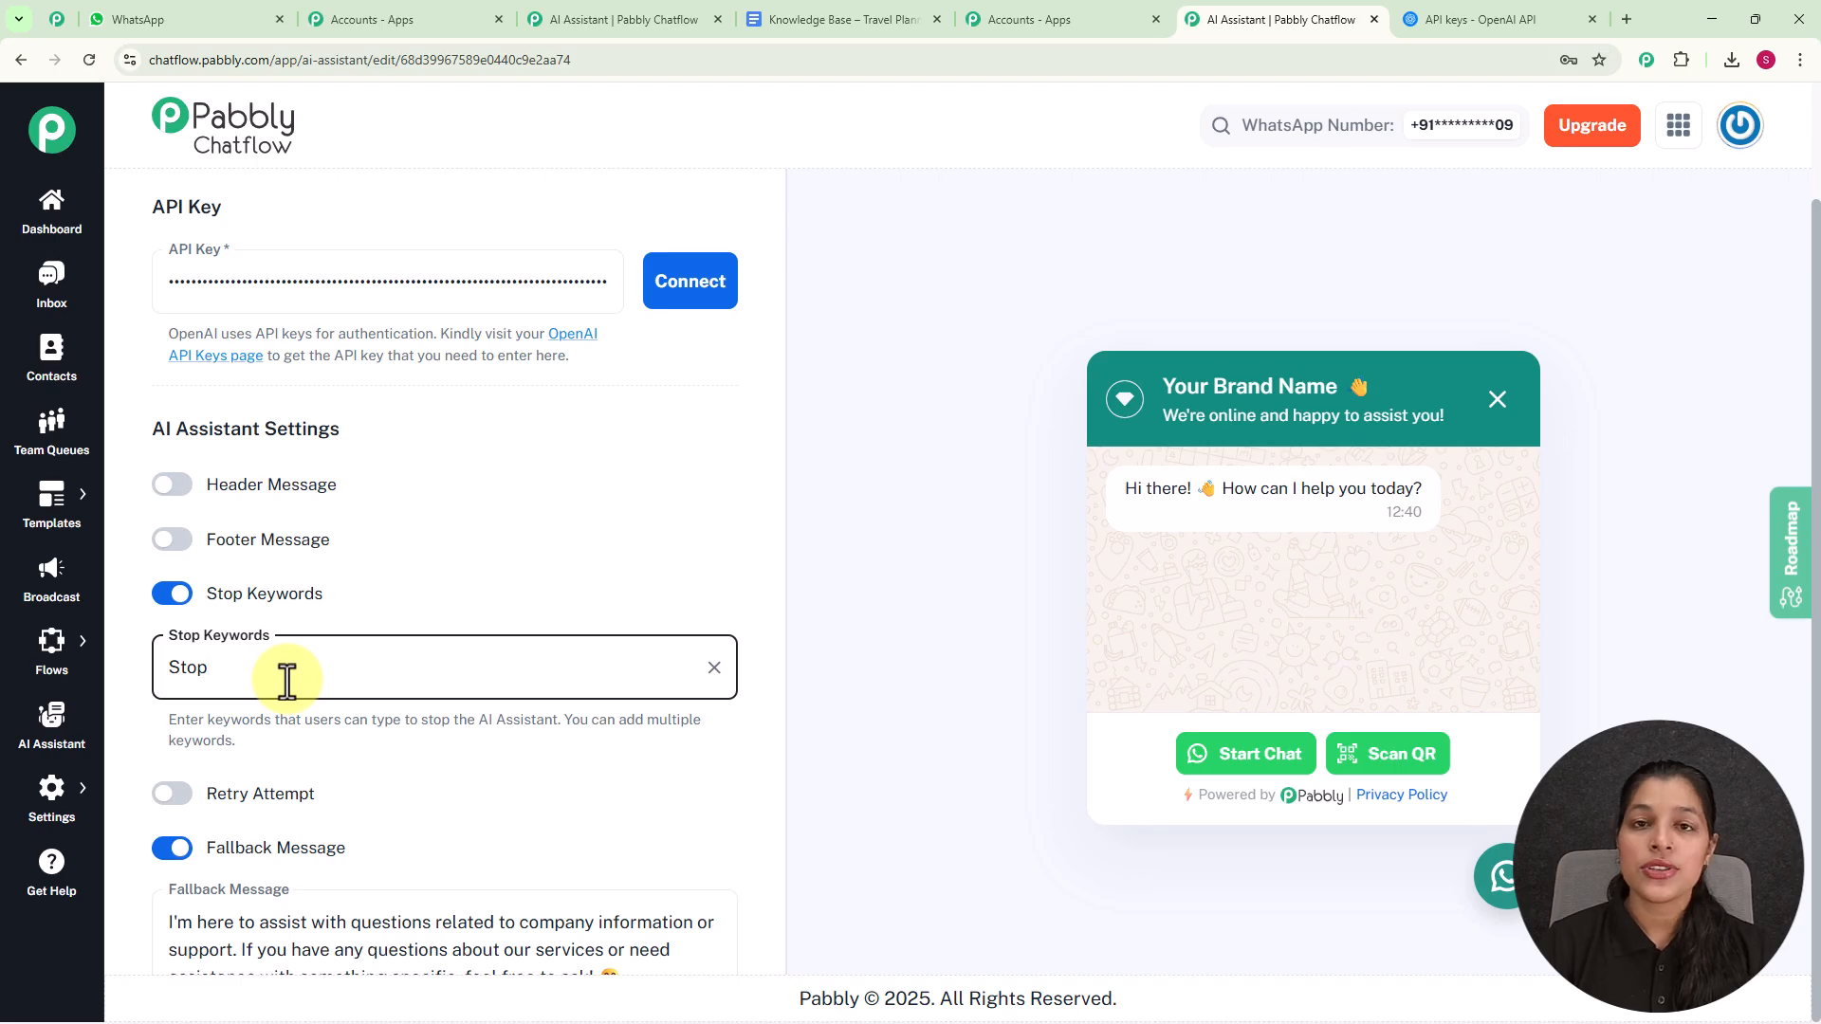
key(Return)
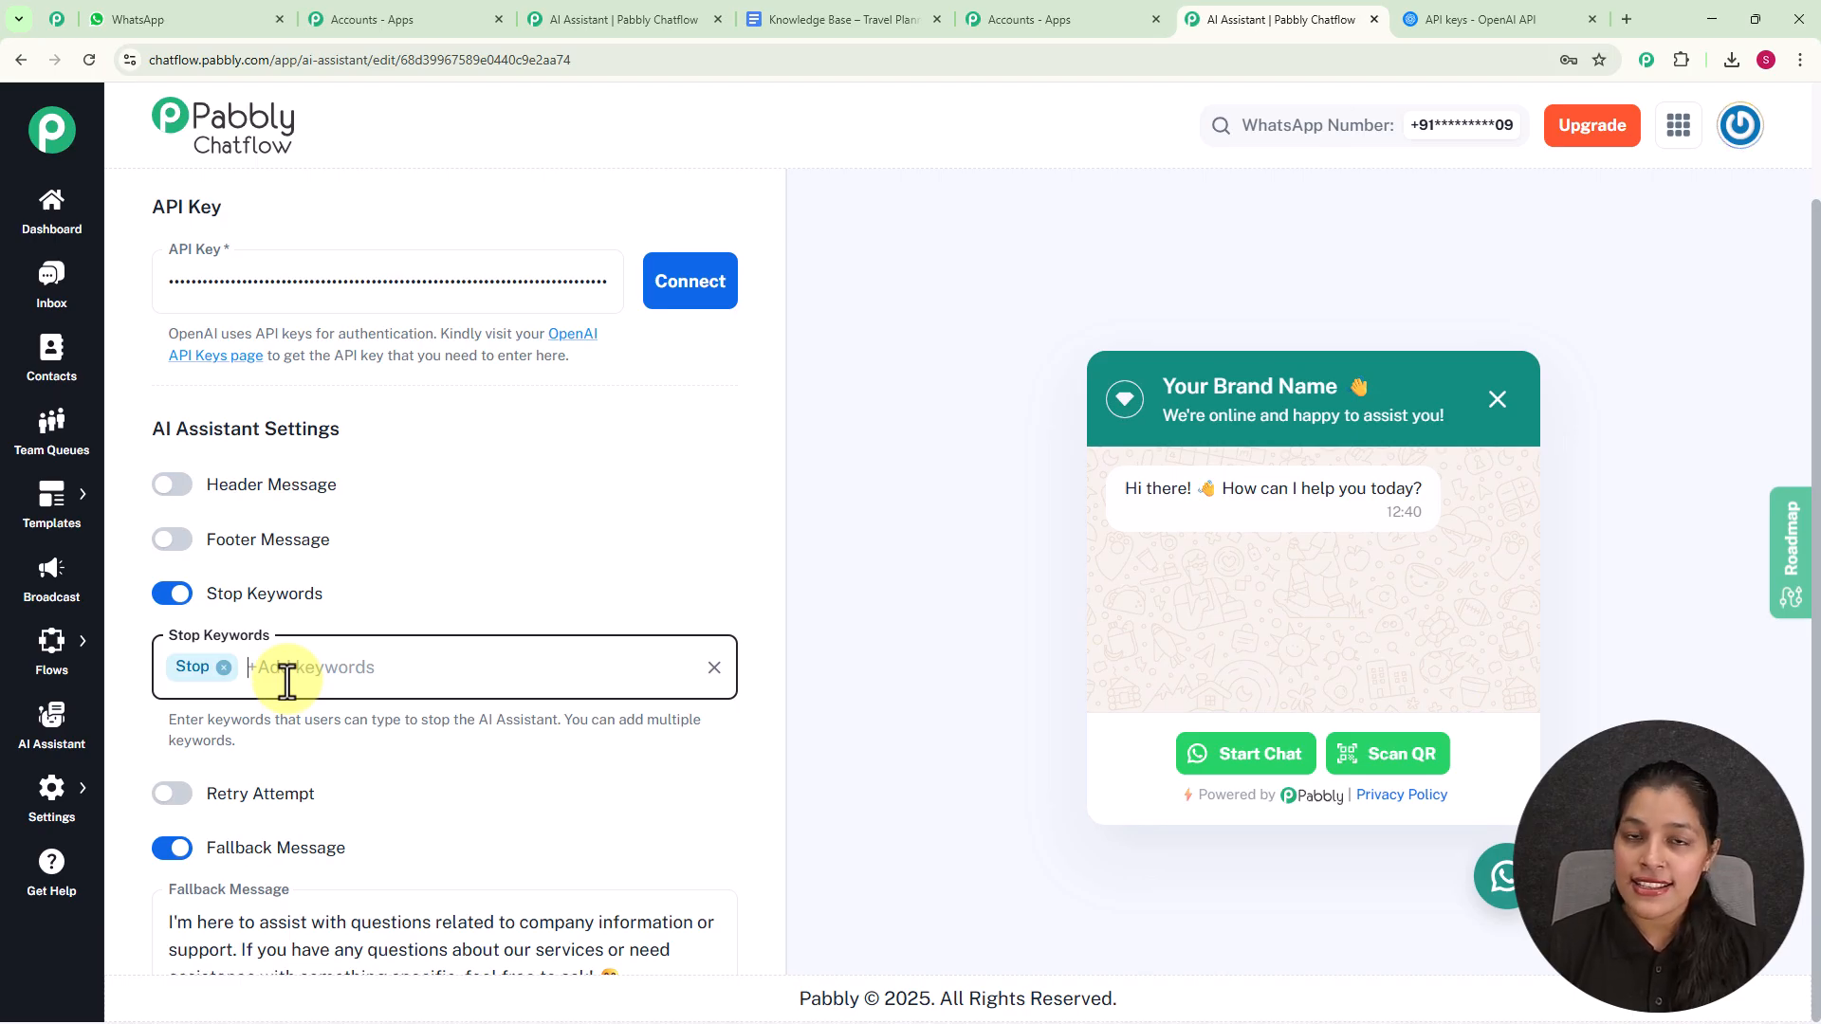
click(170, 595)
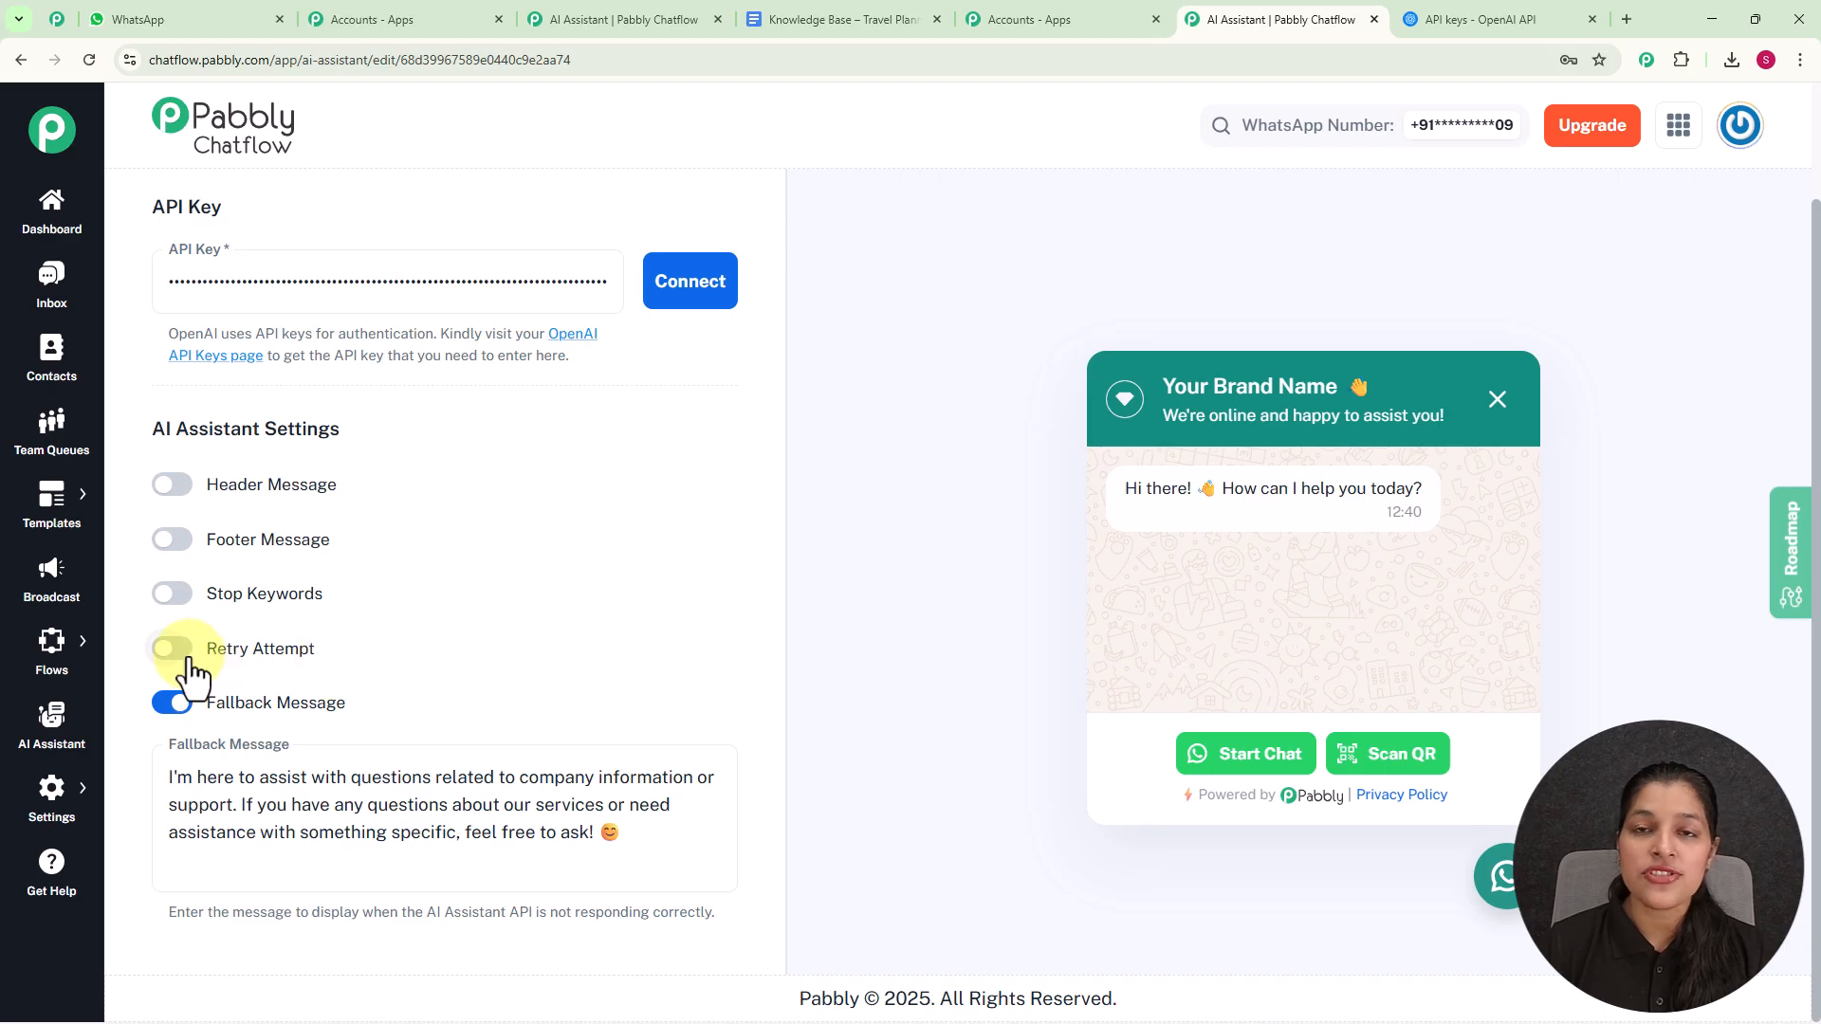
click(186, 652)
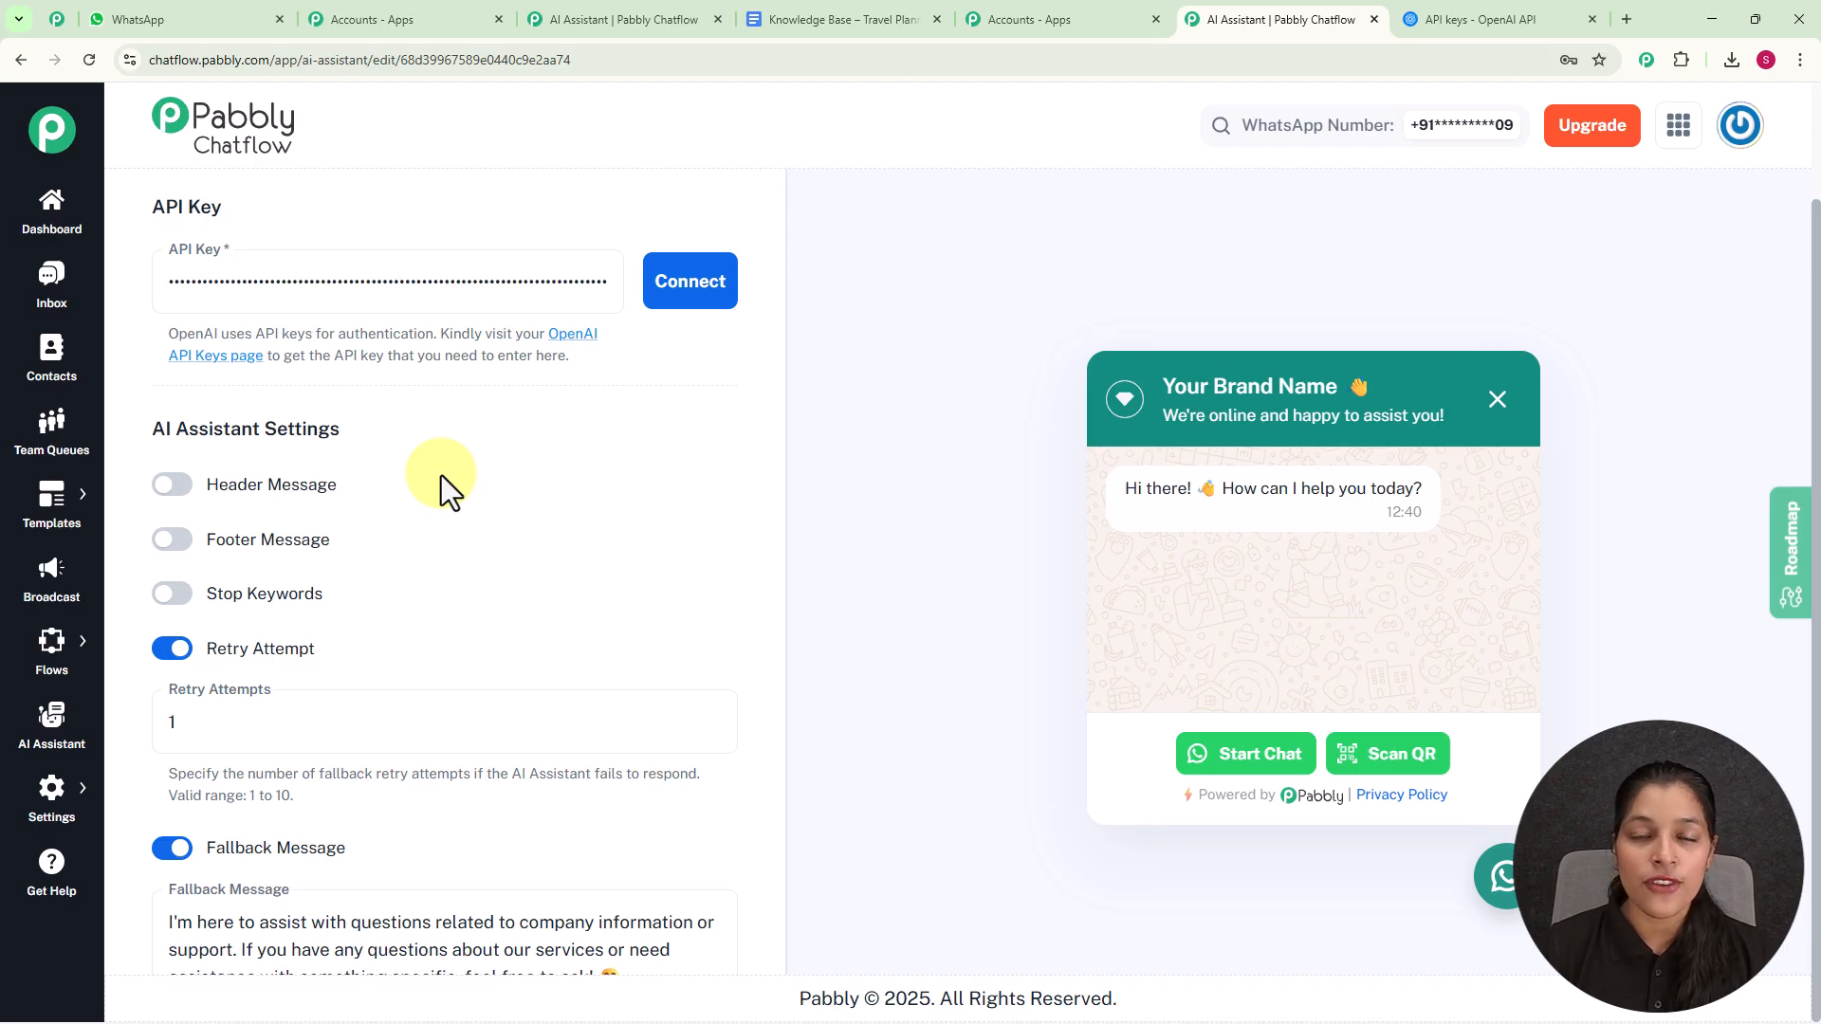
click(176, 651)
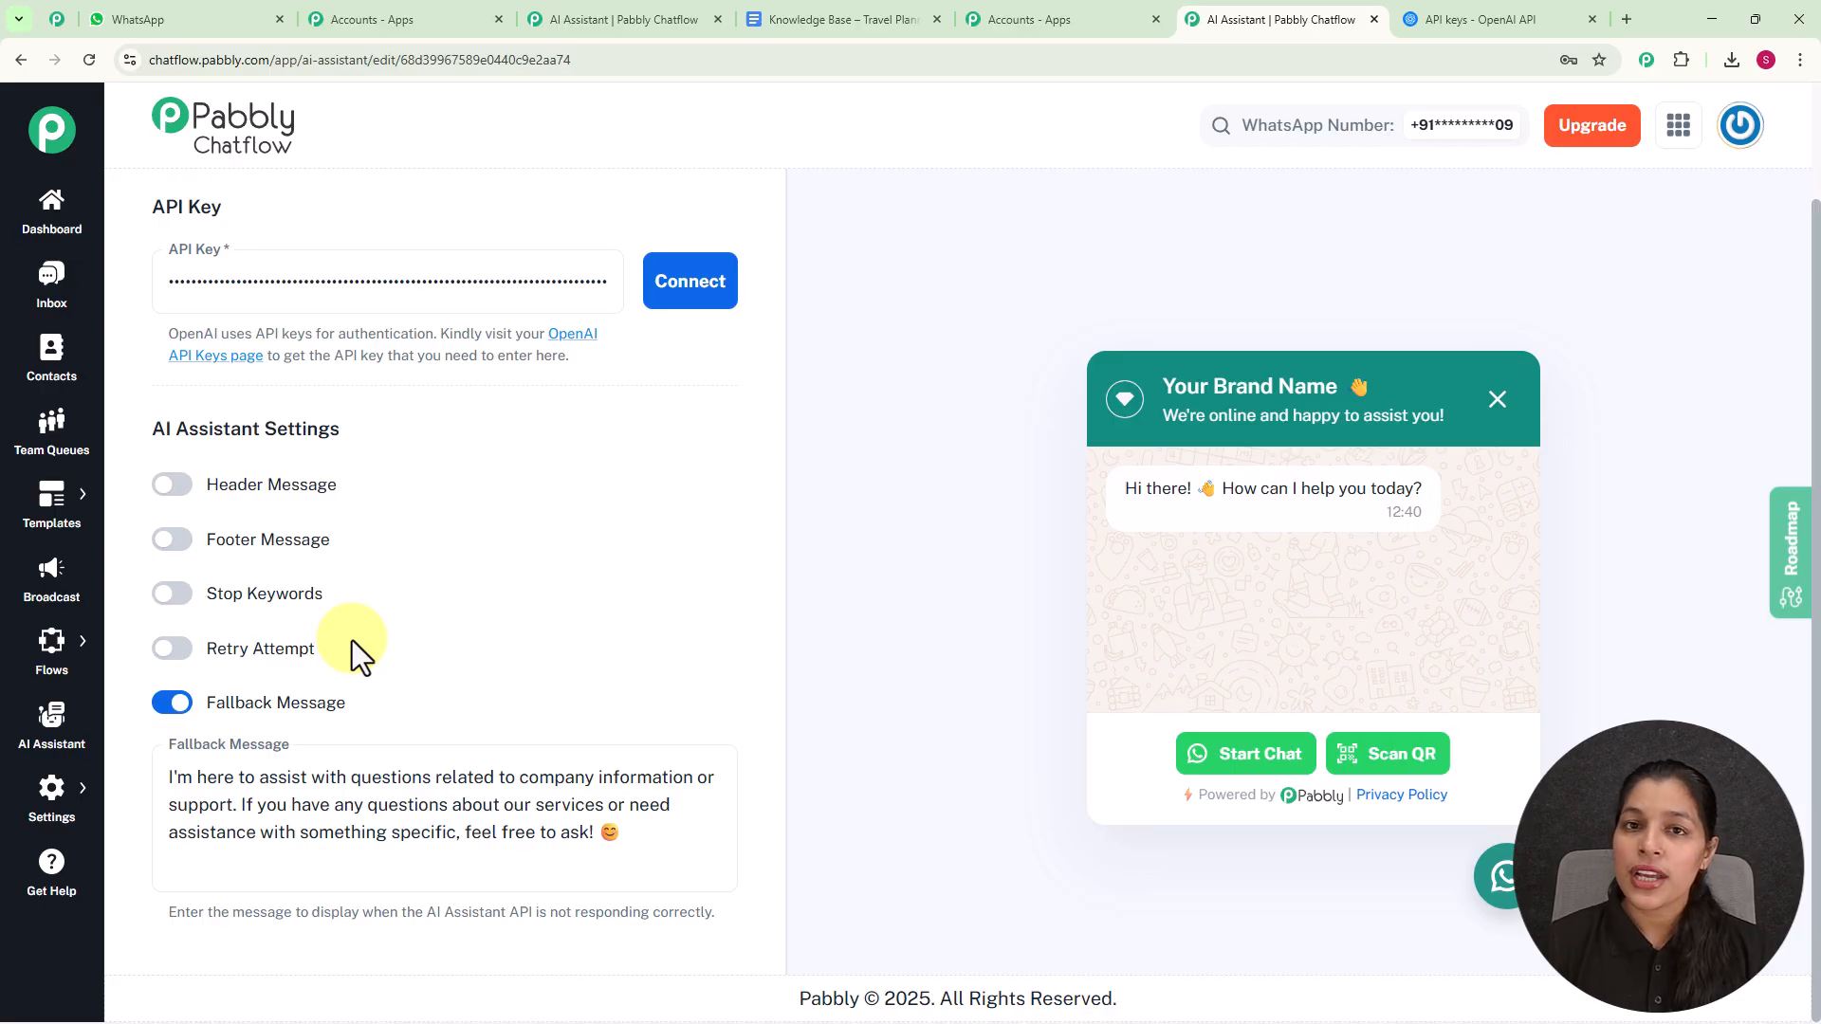
- Open the travel planning assistant's Knowledge Source settings
scroll(569, 484, up, 10)
scroll(520, 452, up, 5)
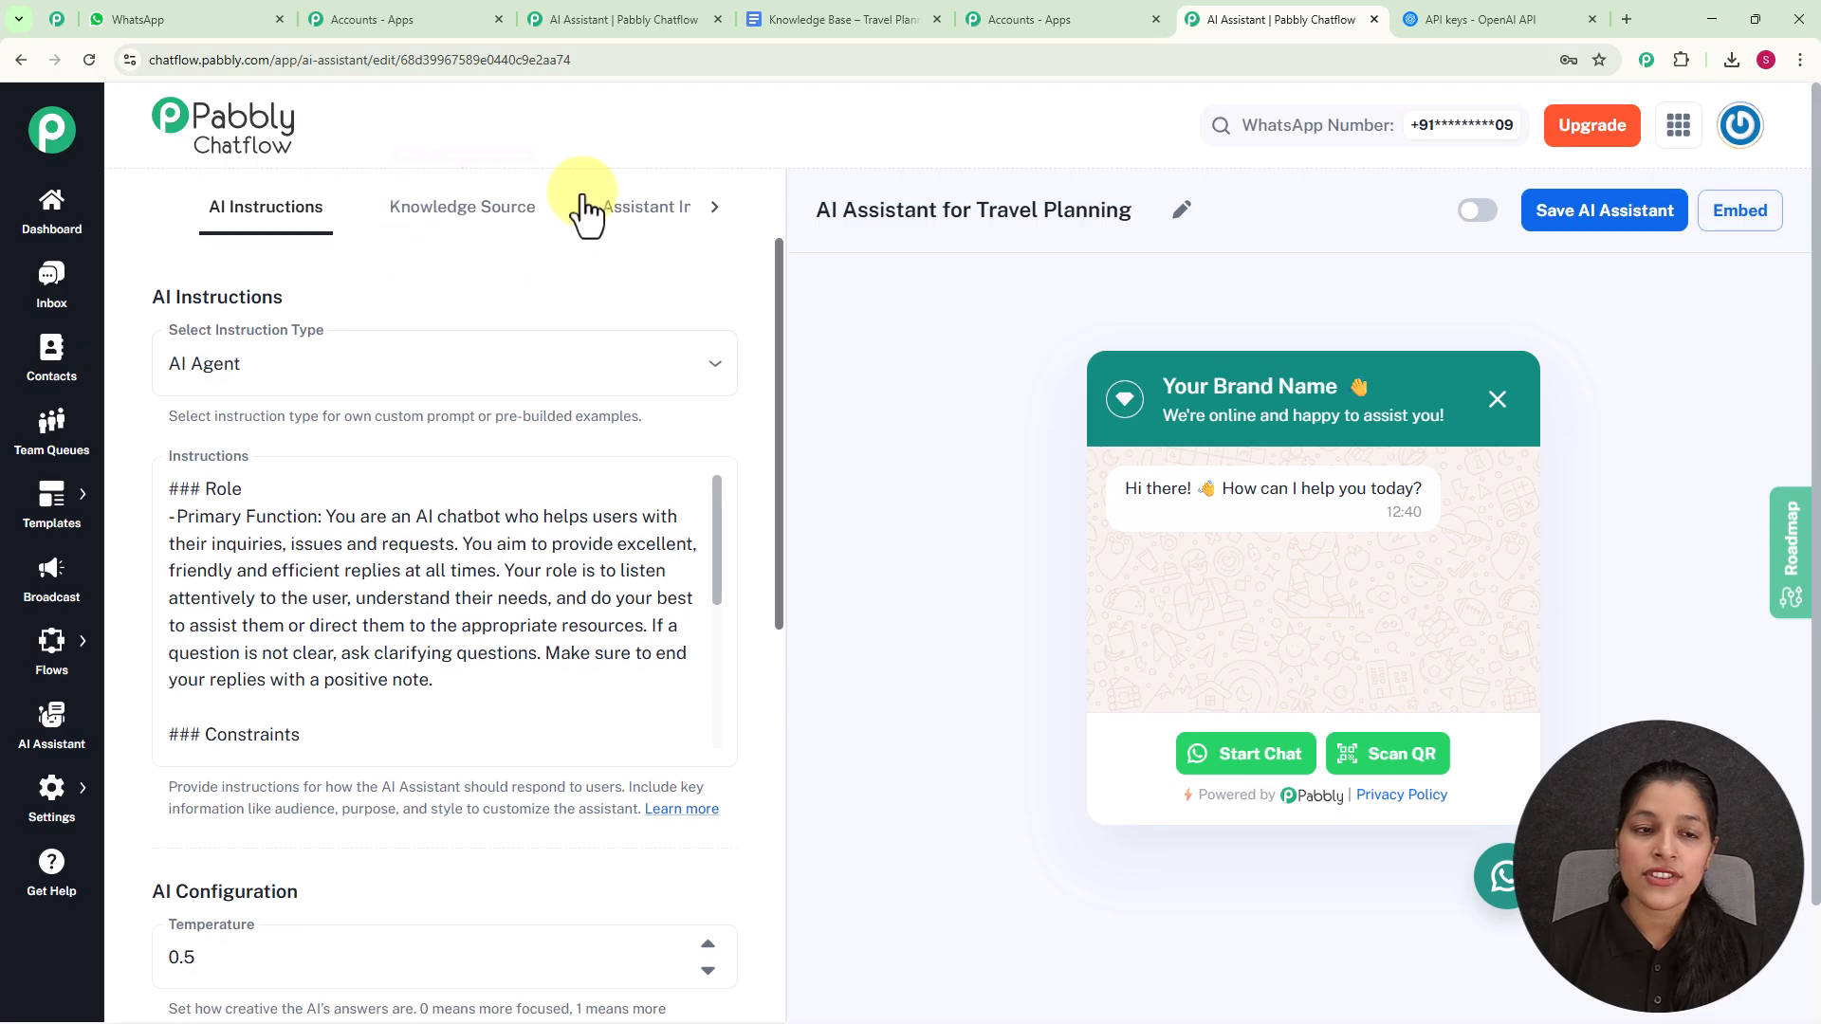
click(464, 218)
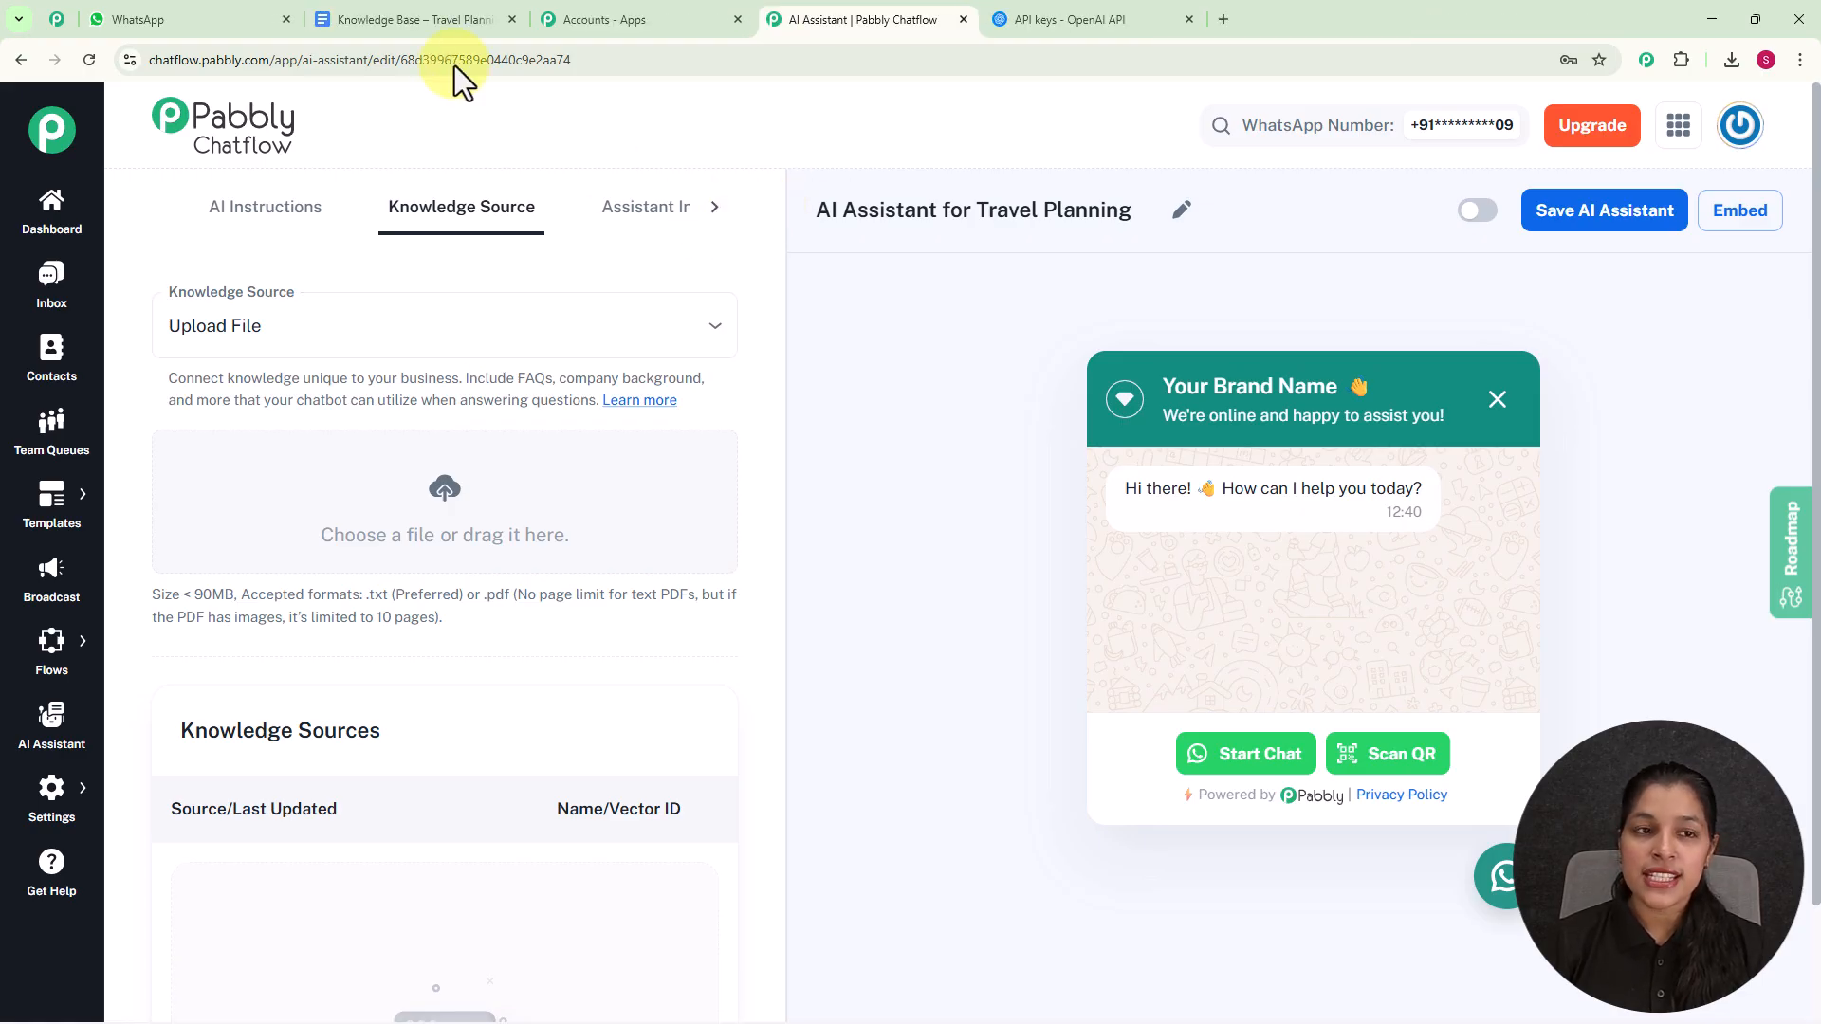
- Review the Travel Planning knowledge base document in Google Docs and the accepted upload file formats in Pabbly Chatflow
click(408, 17)
scroll(792, 465, up, 10)
scroll(792, 465, down, 10)
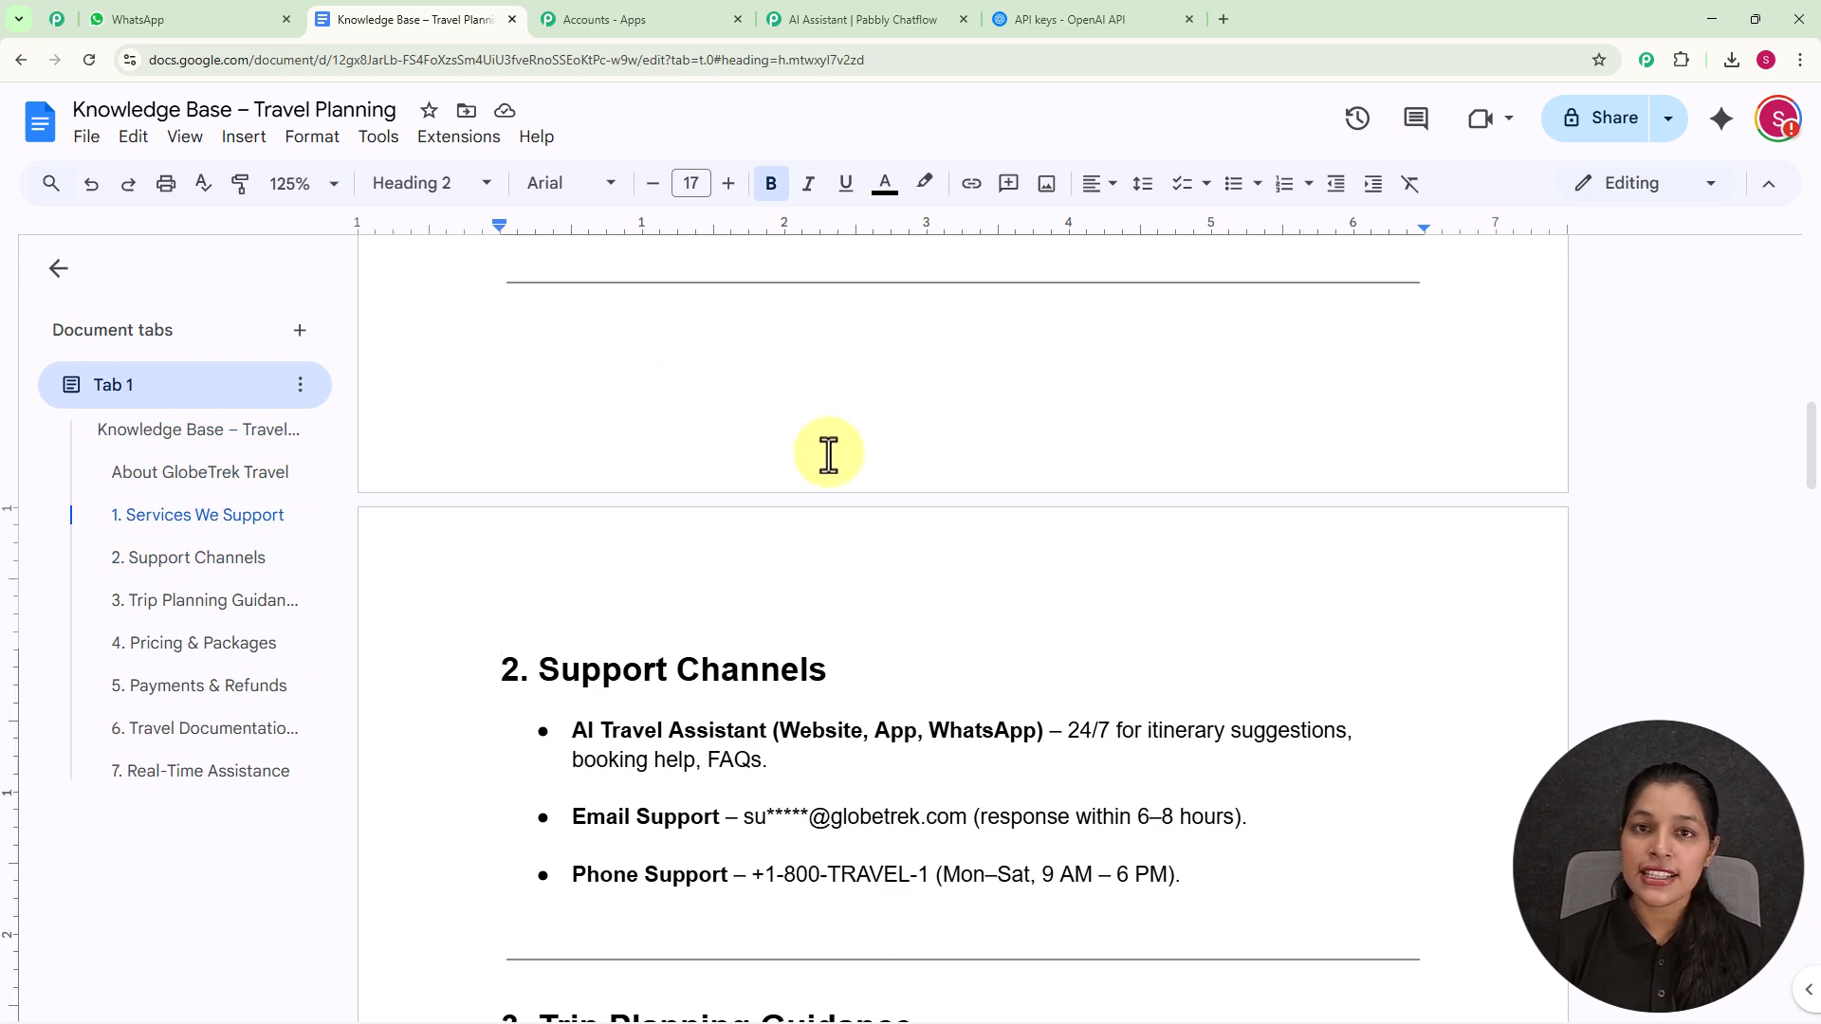
click(833, 28)
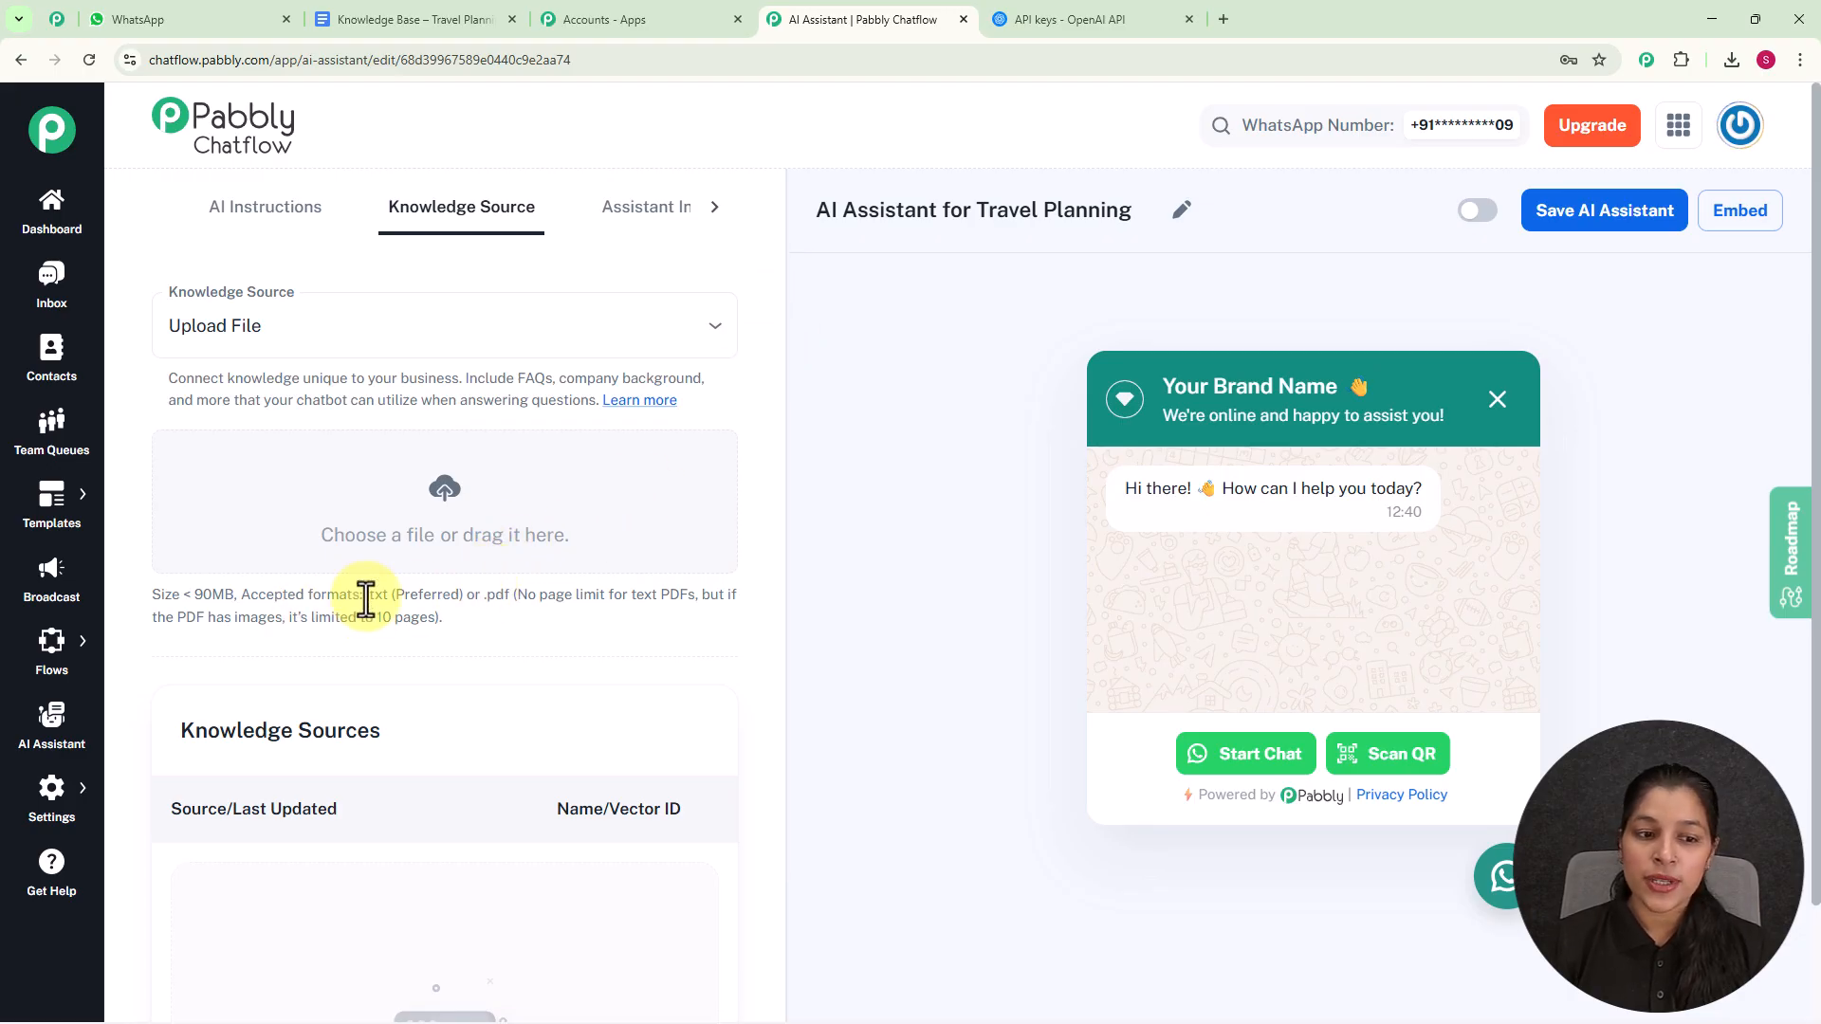
drag(366, 595, 536, 597)
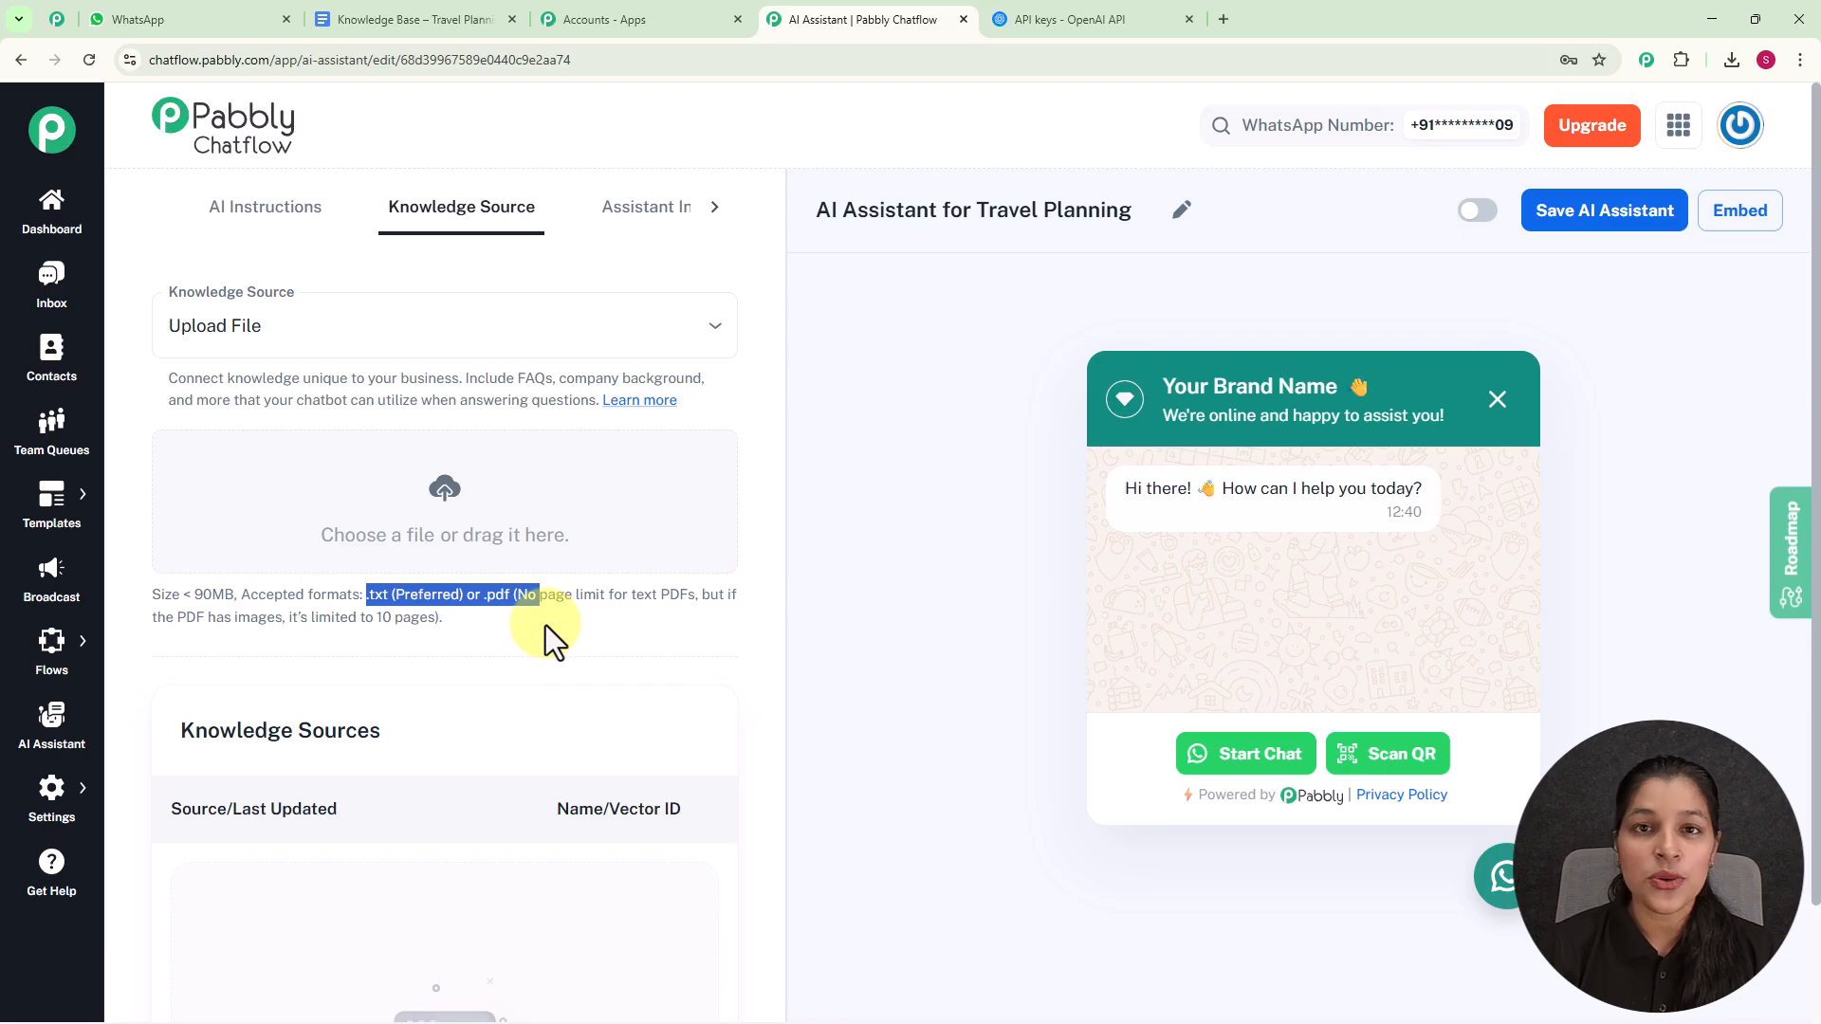
click(546, 625)
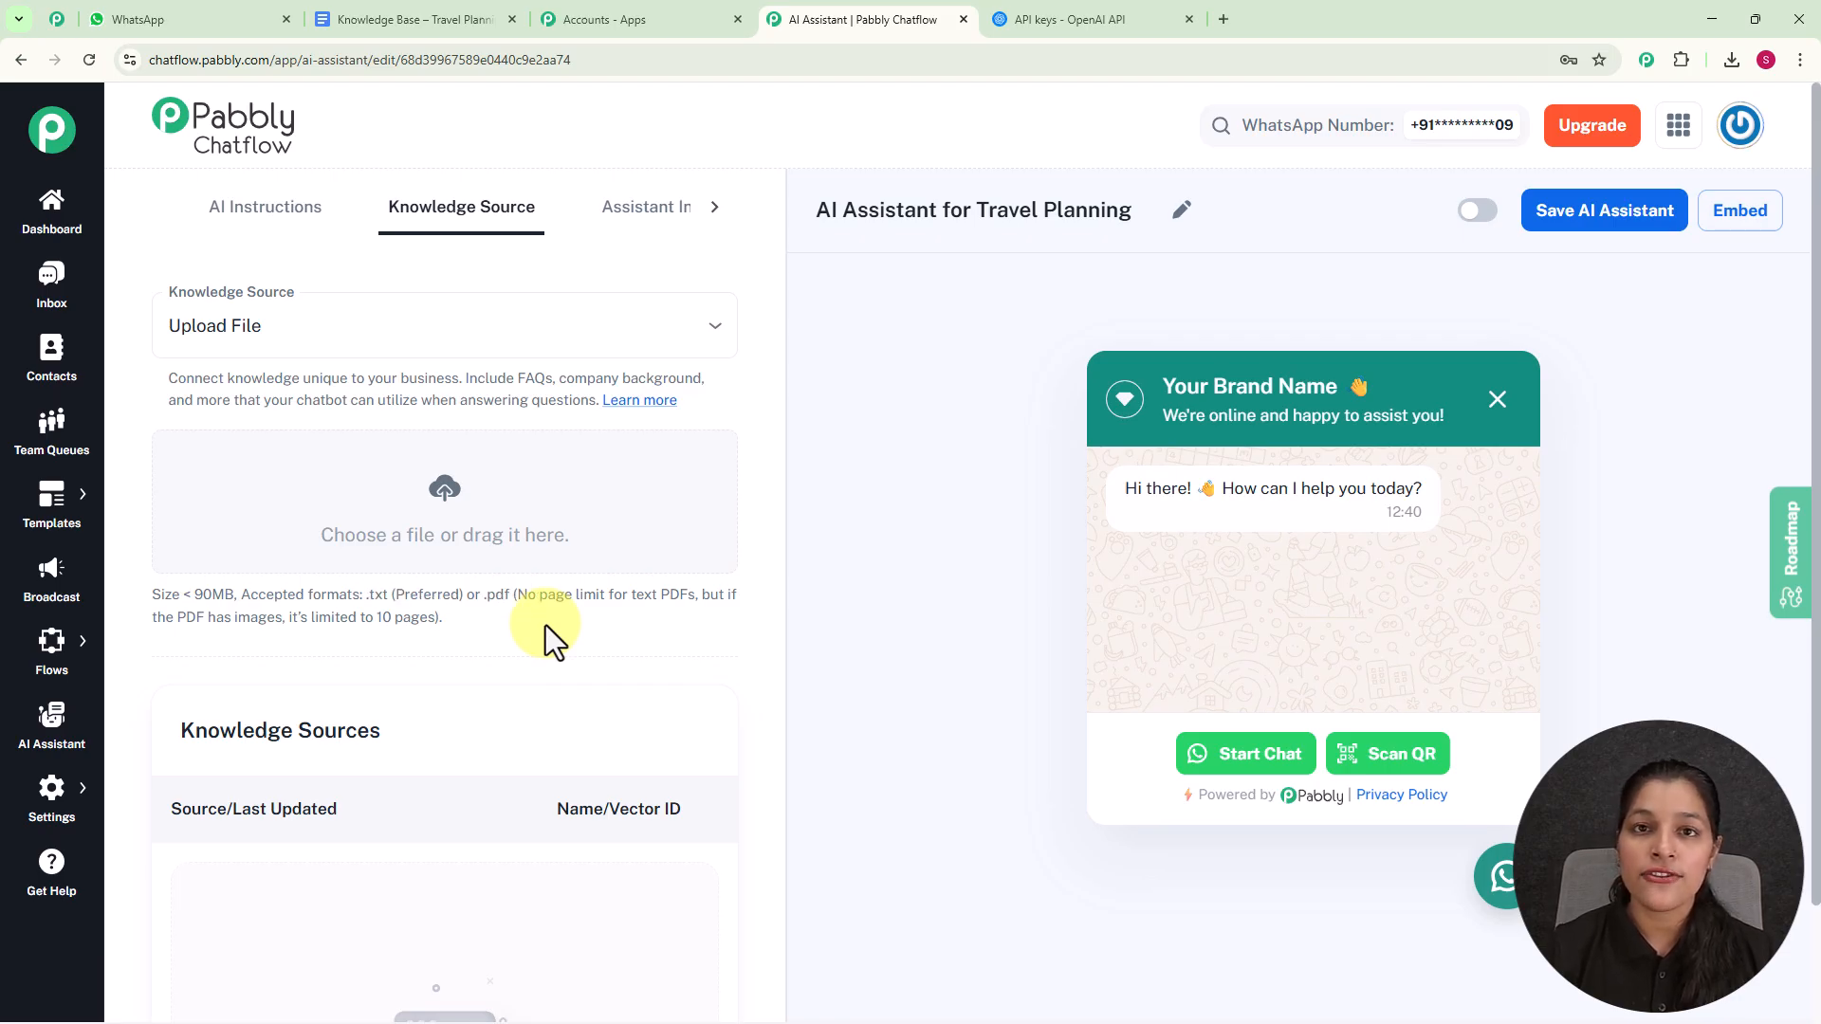
- Switch to the Google Docs knowledge base document and check its download formats, including Plain Text (.txt), without downloading
click(437, 19)
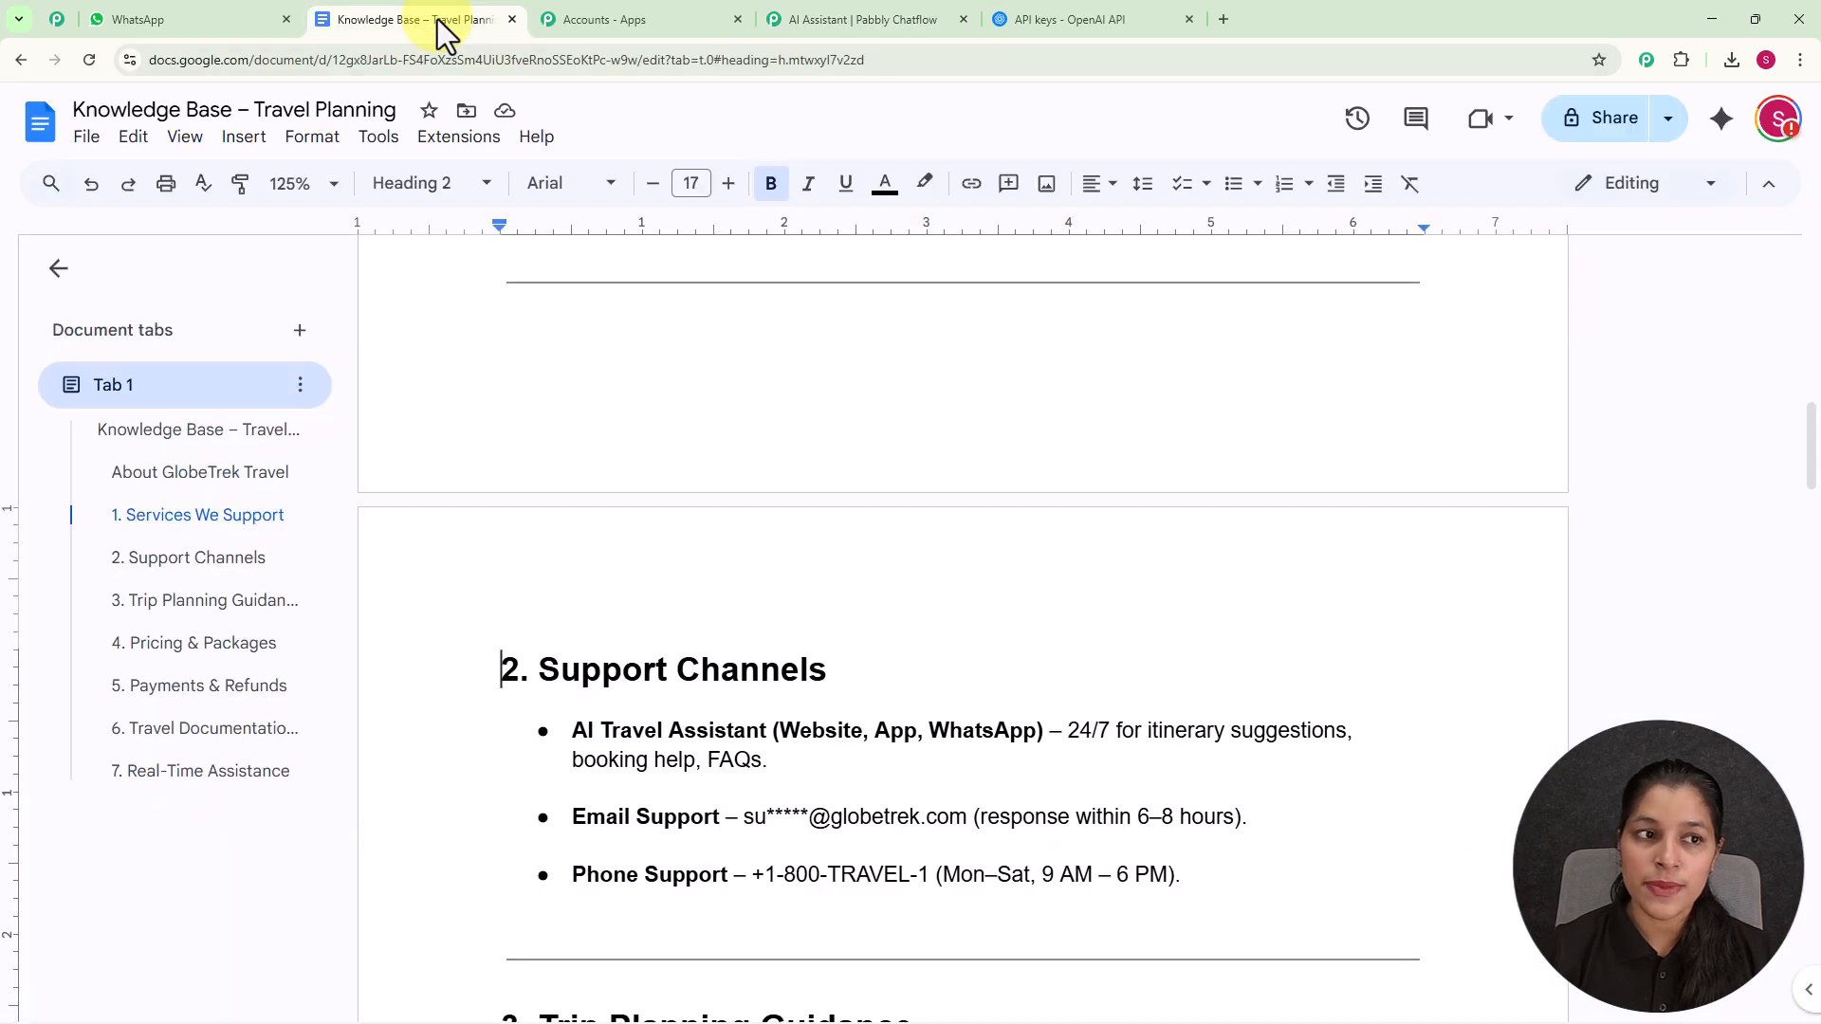
click(85, 138)
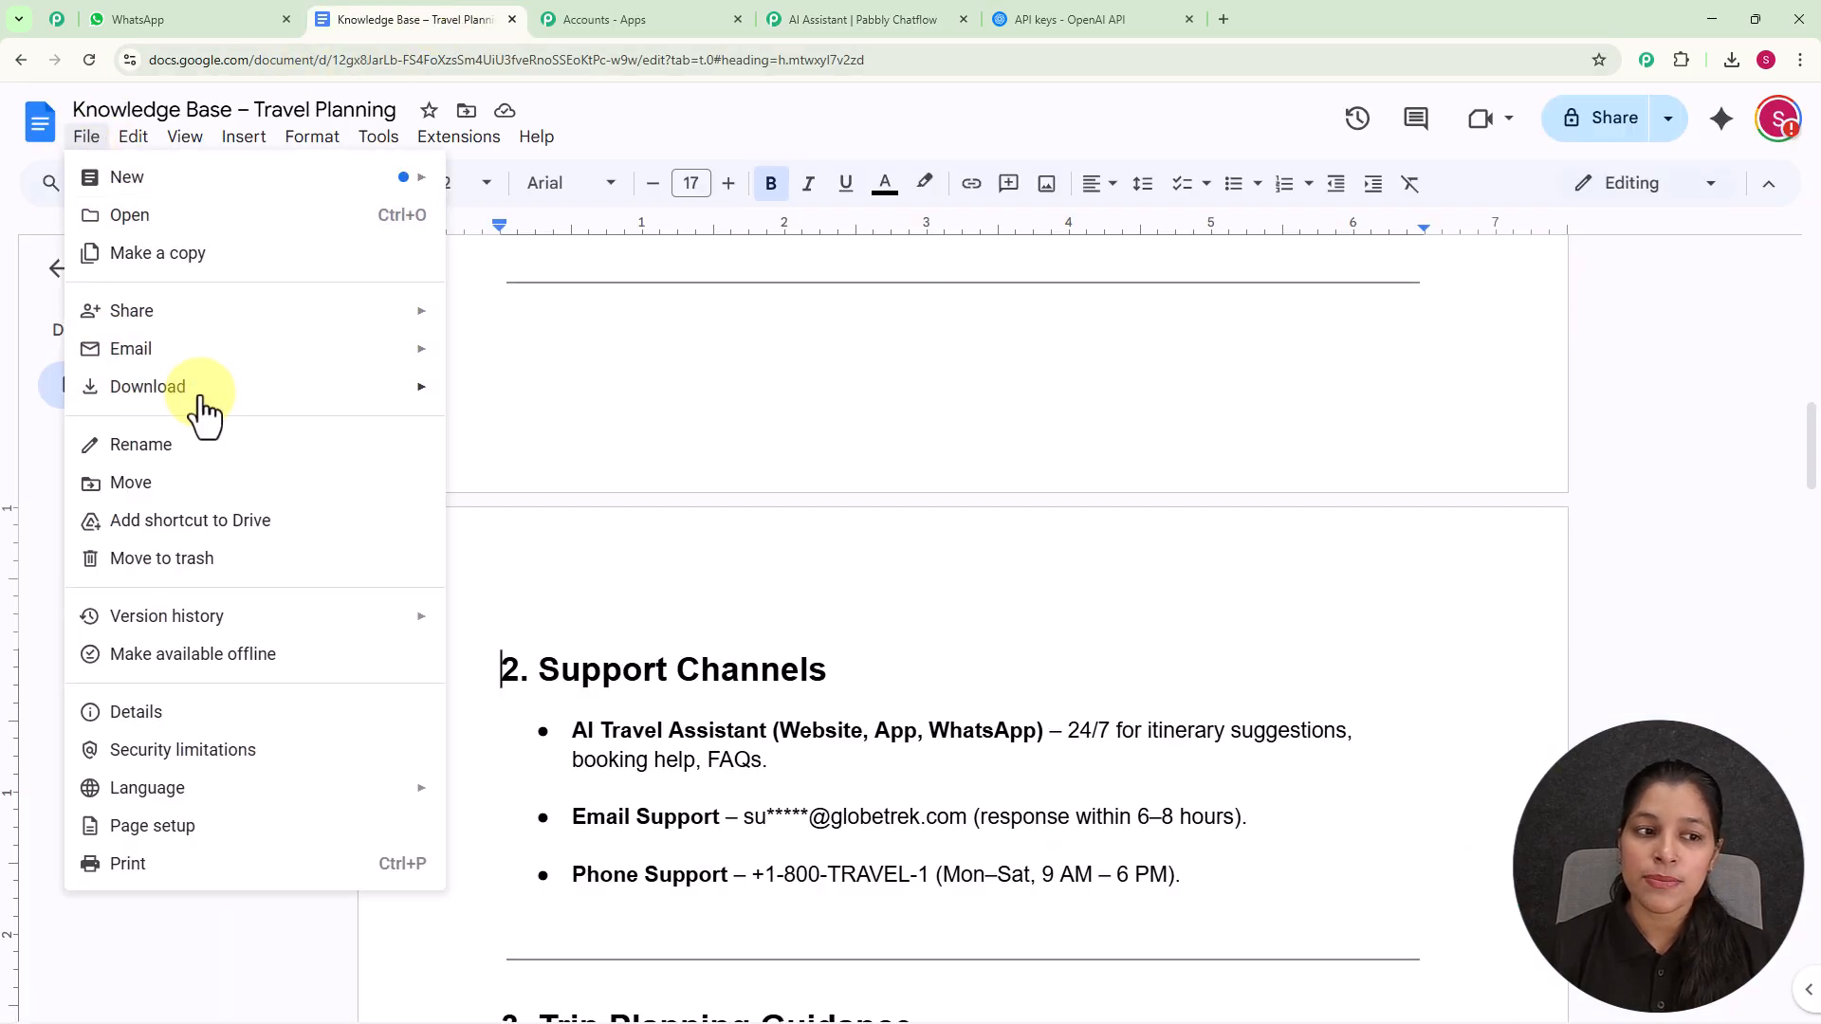
click(167, 386)
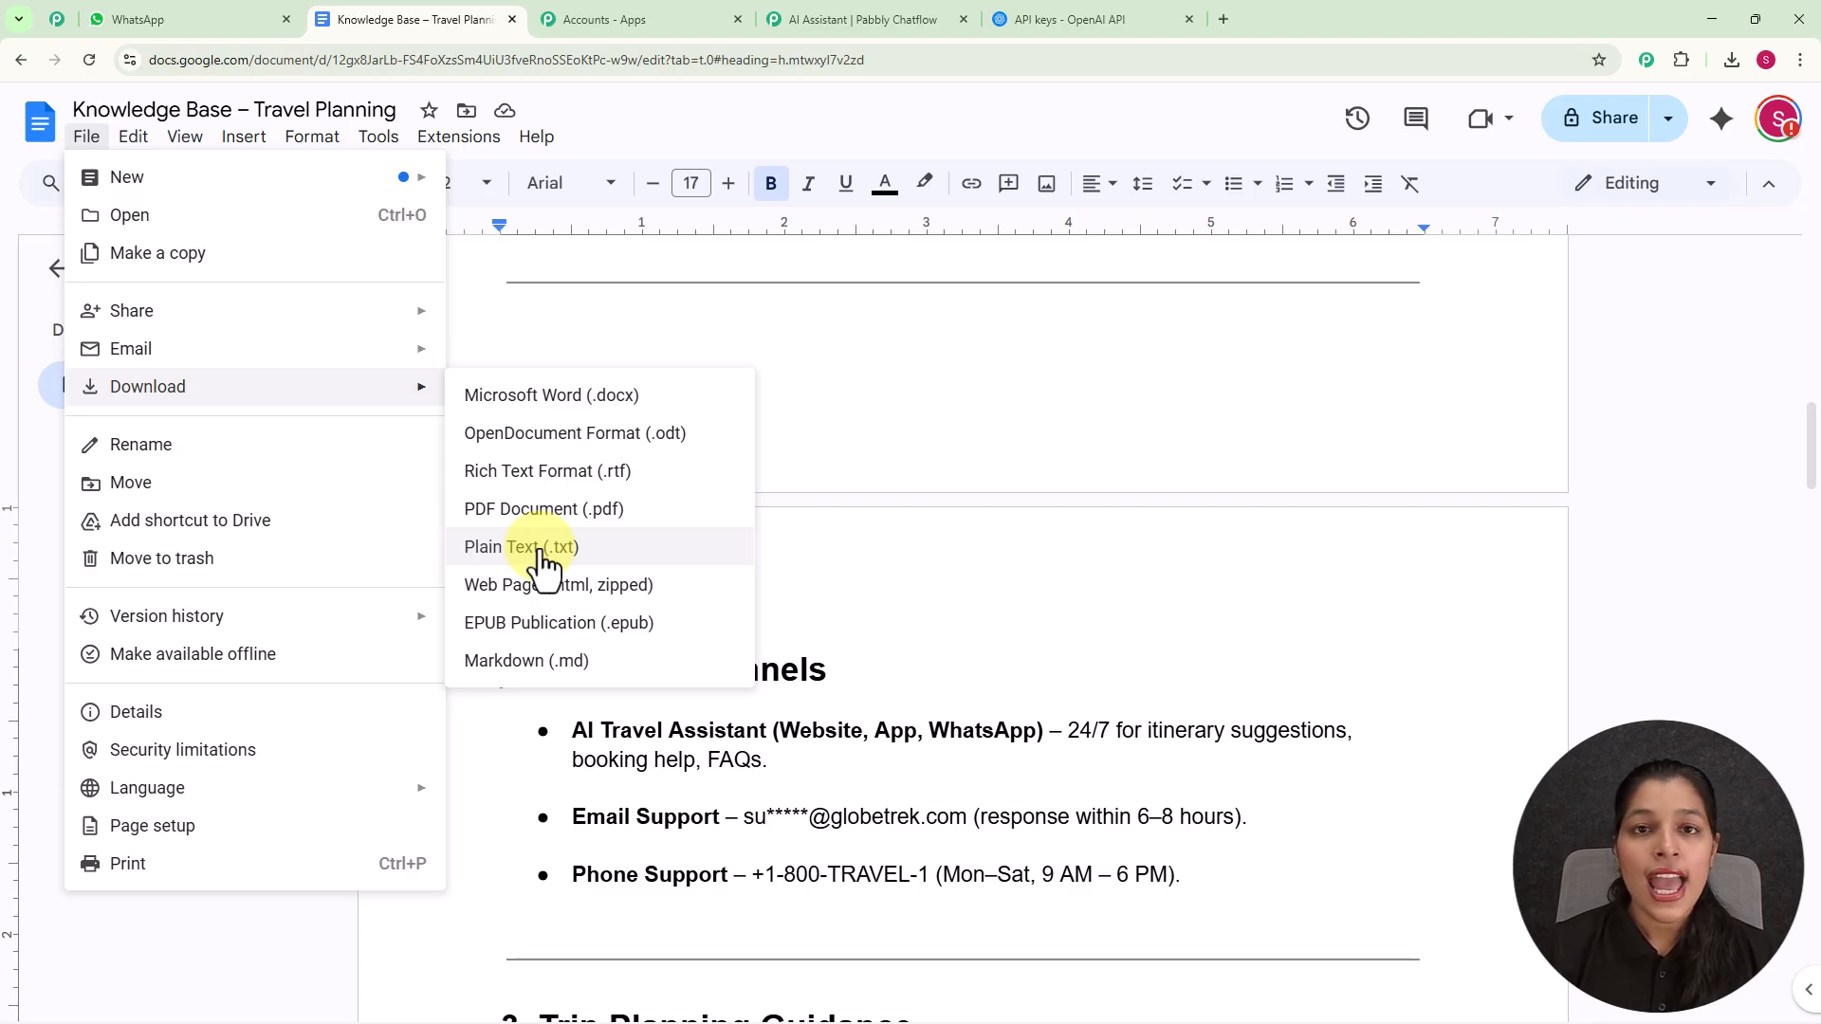
click(877, 398)
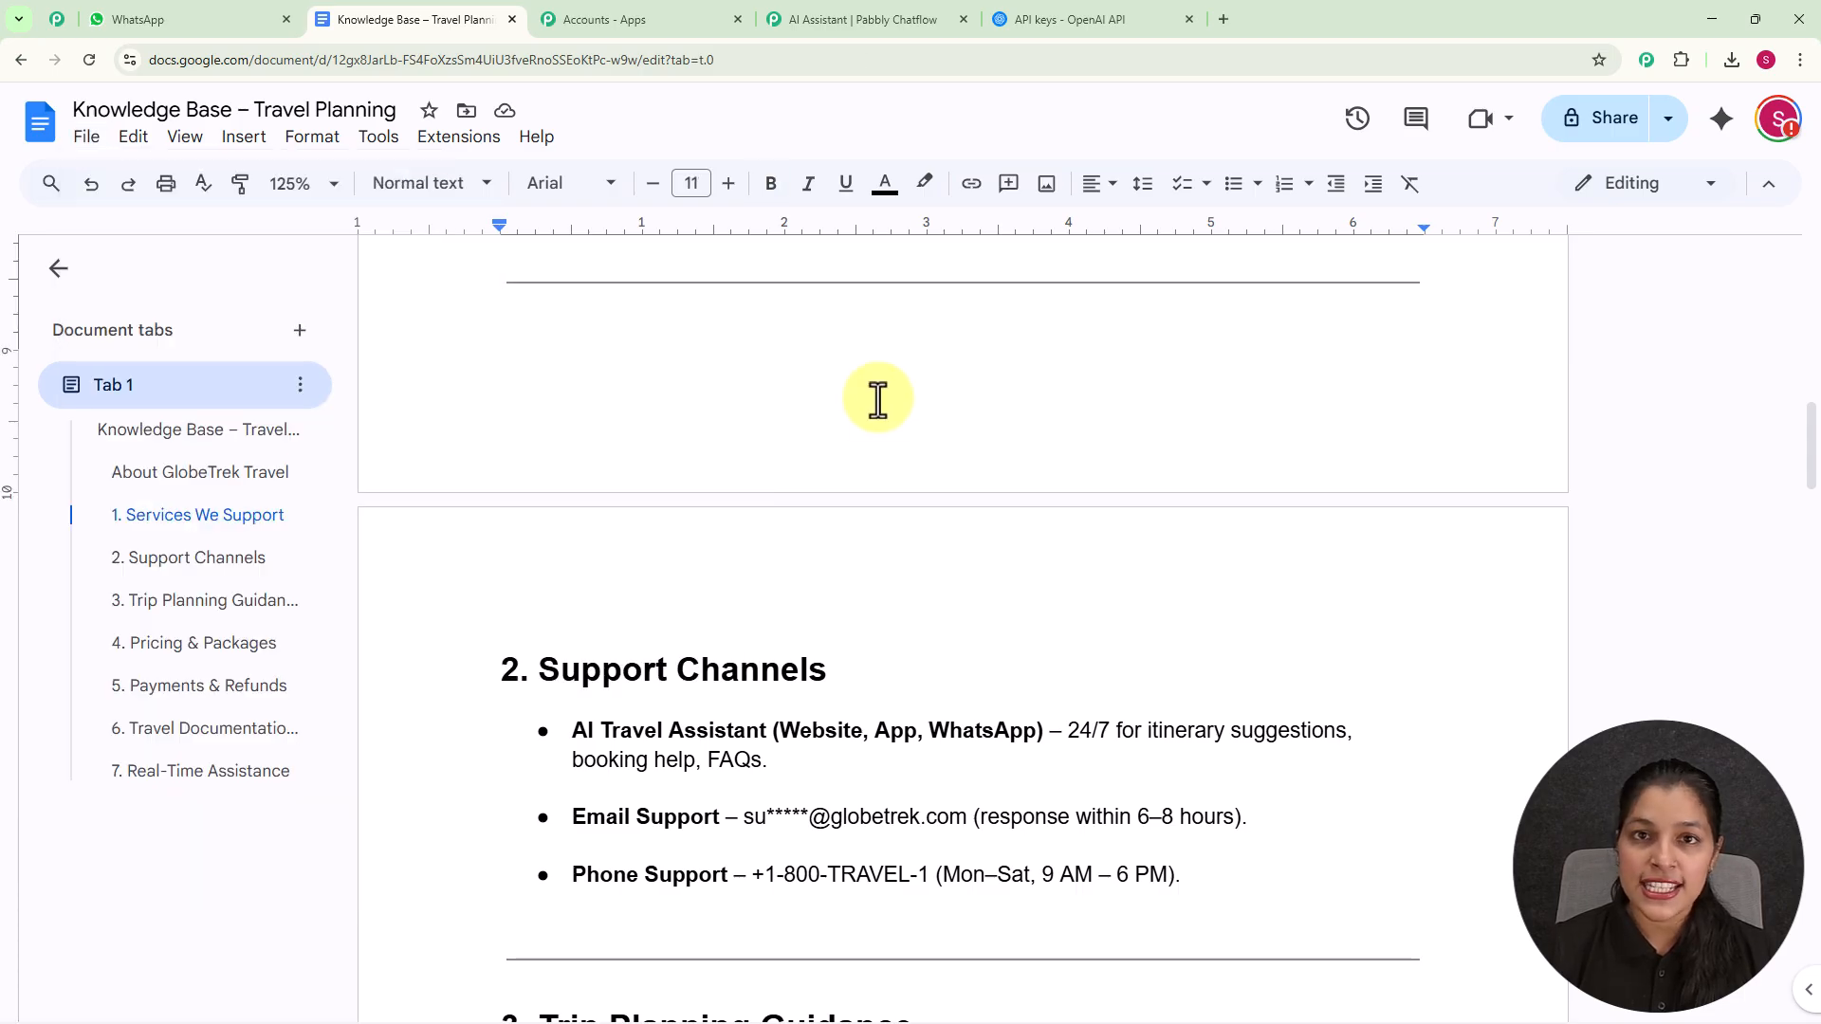
- Return to Pabbly Chatflow and upload the text file "Knowledge Base – Travel Planning" from Downloads as the knowledge source
click(815, 15)
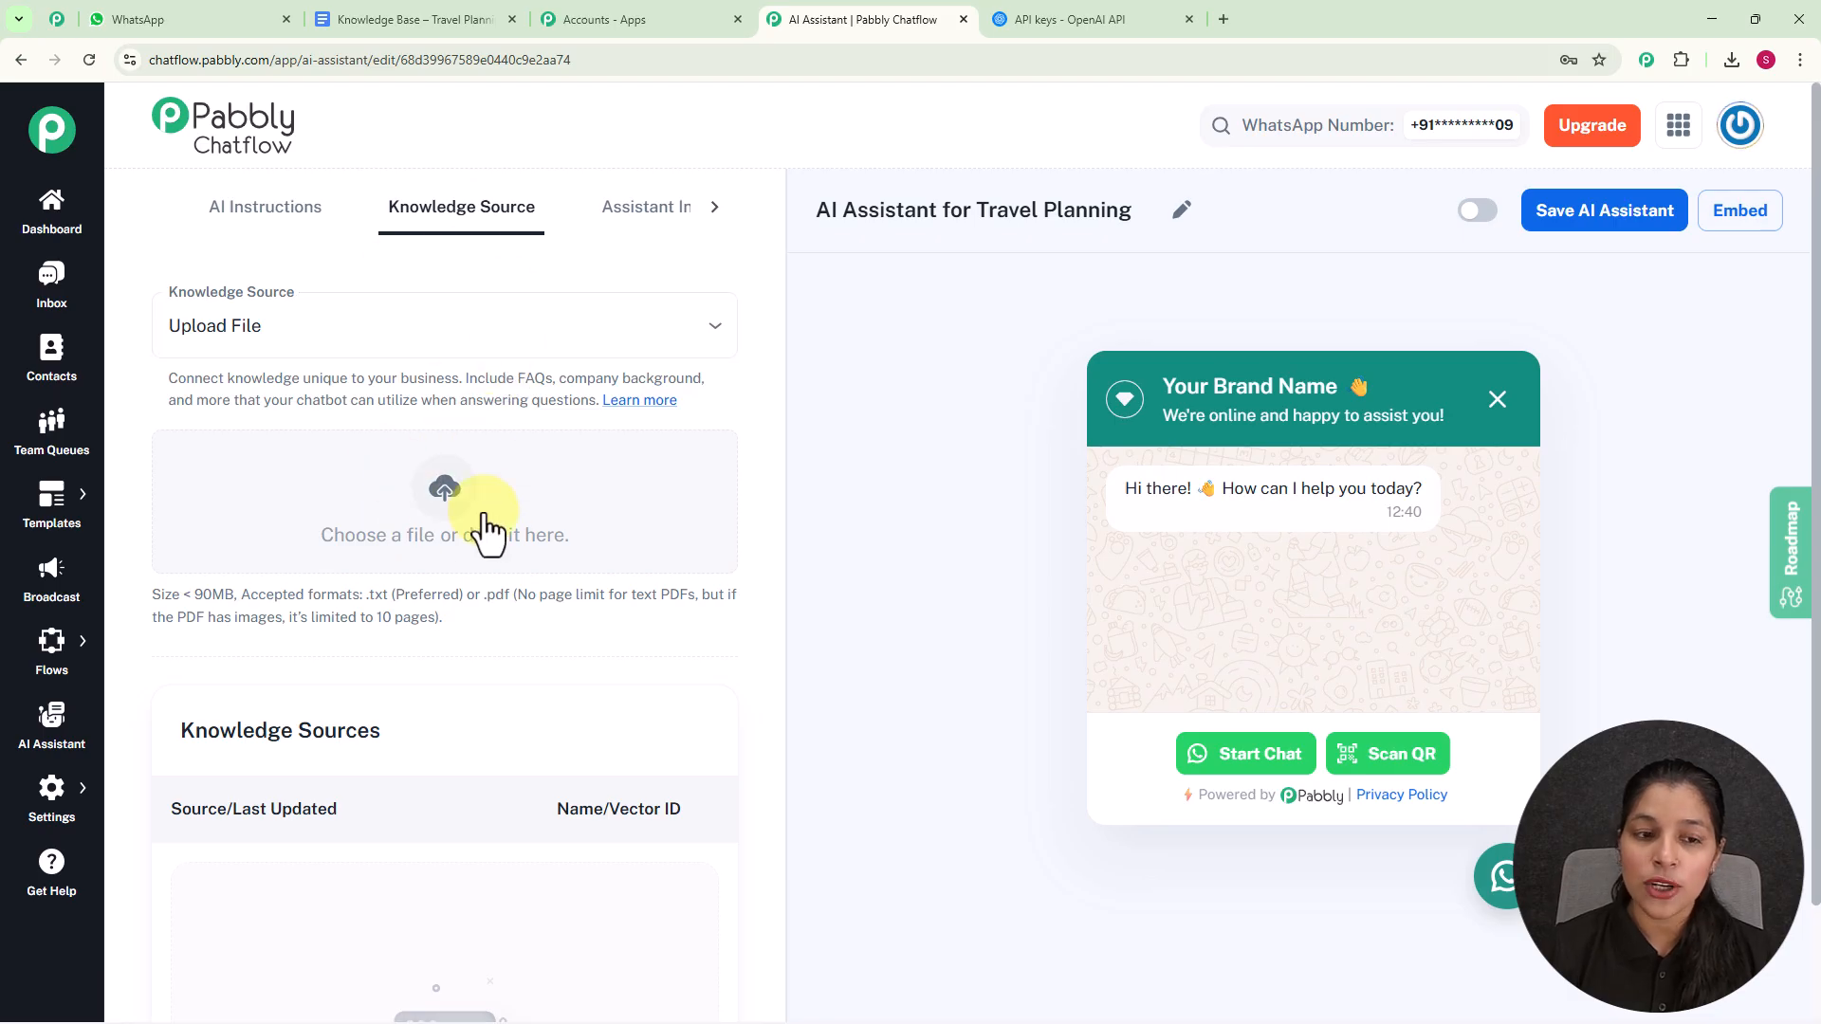
click(459, 504)
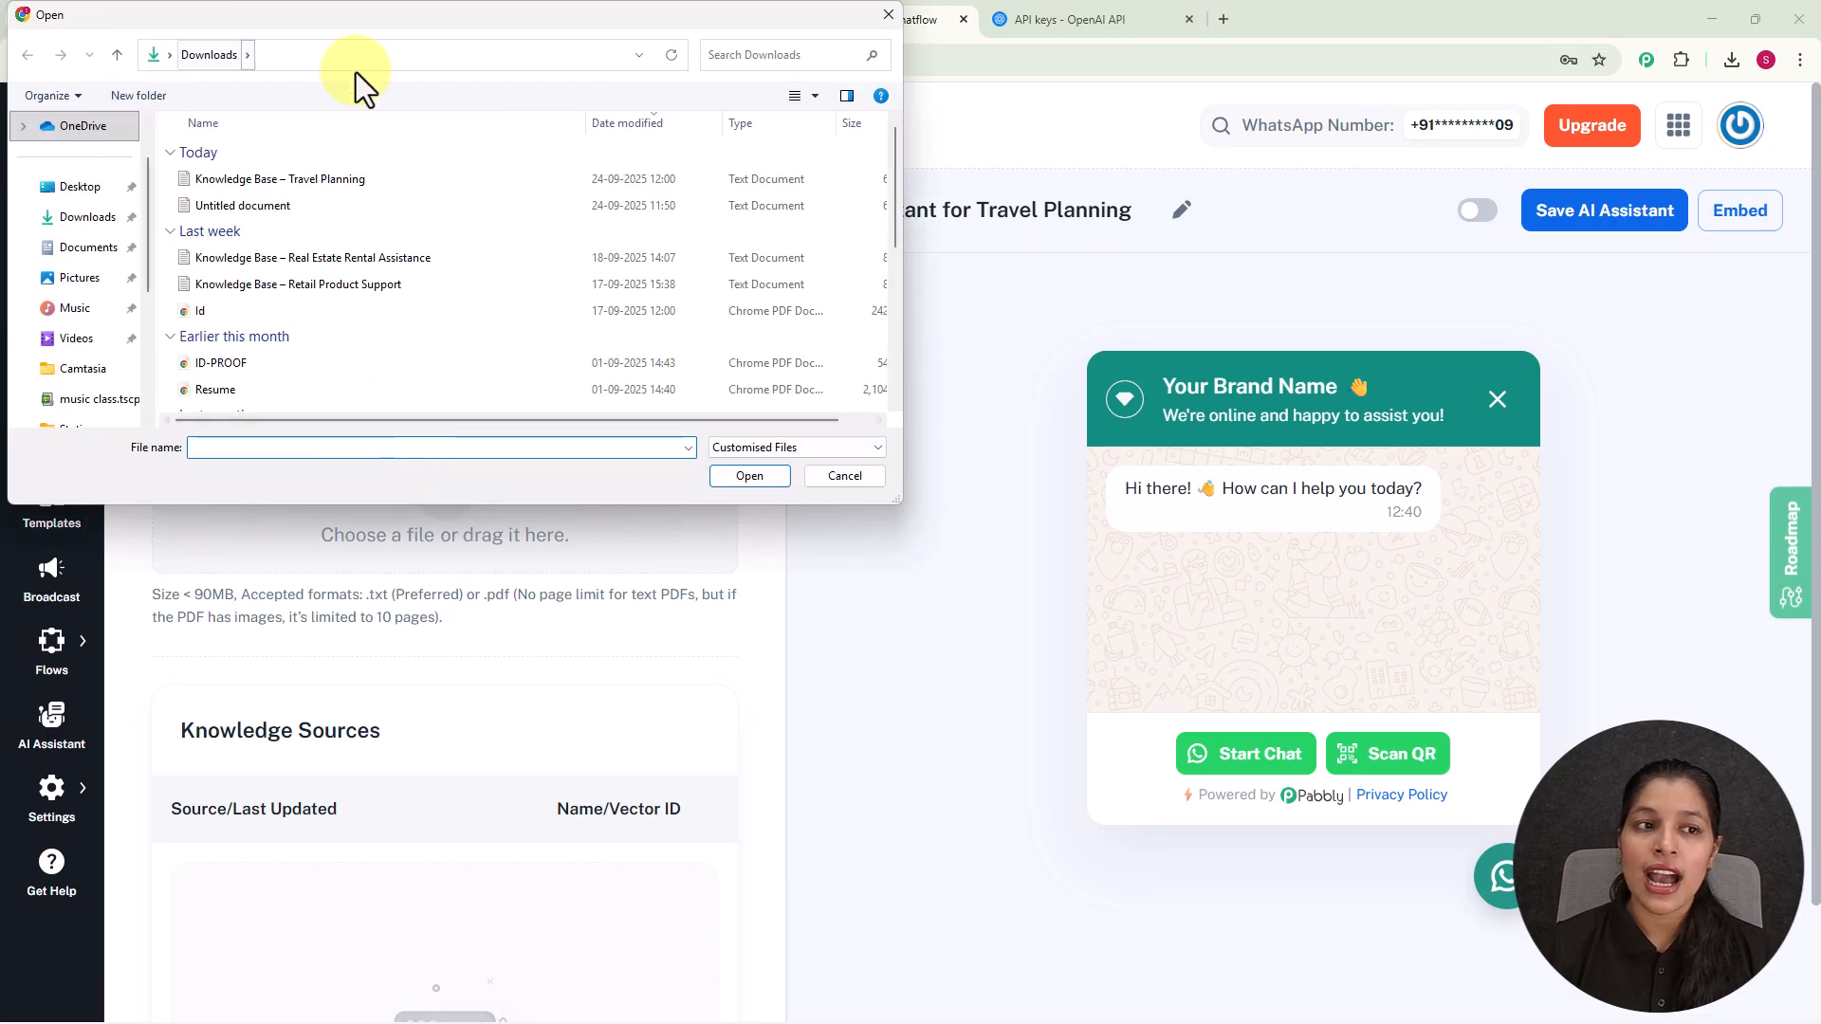
click(374, 182)
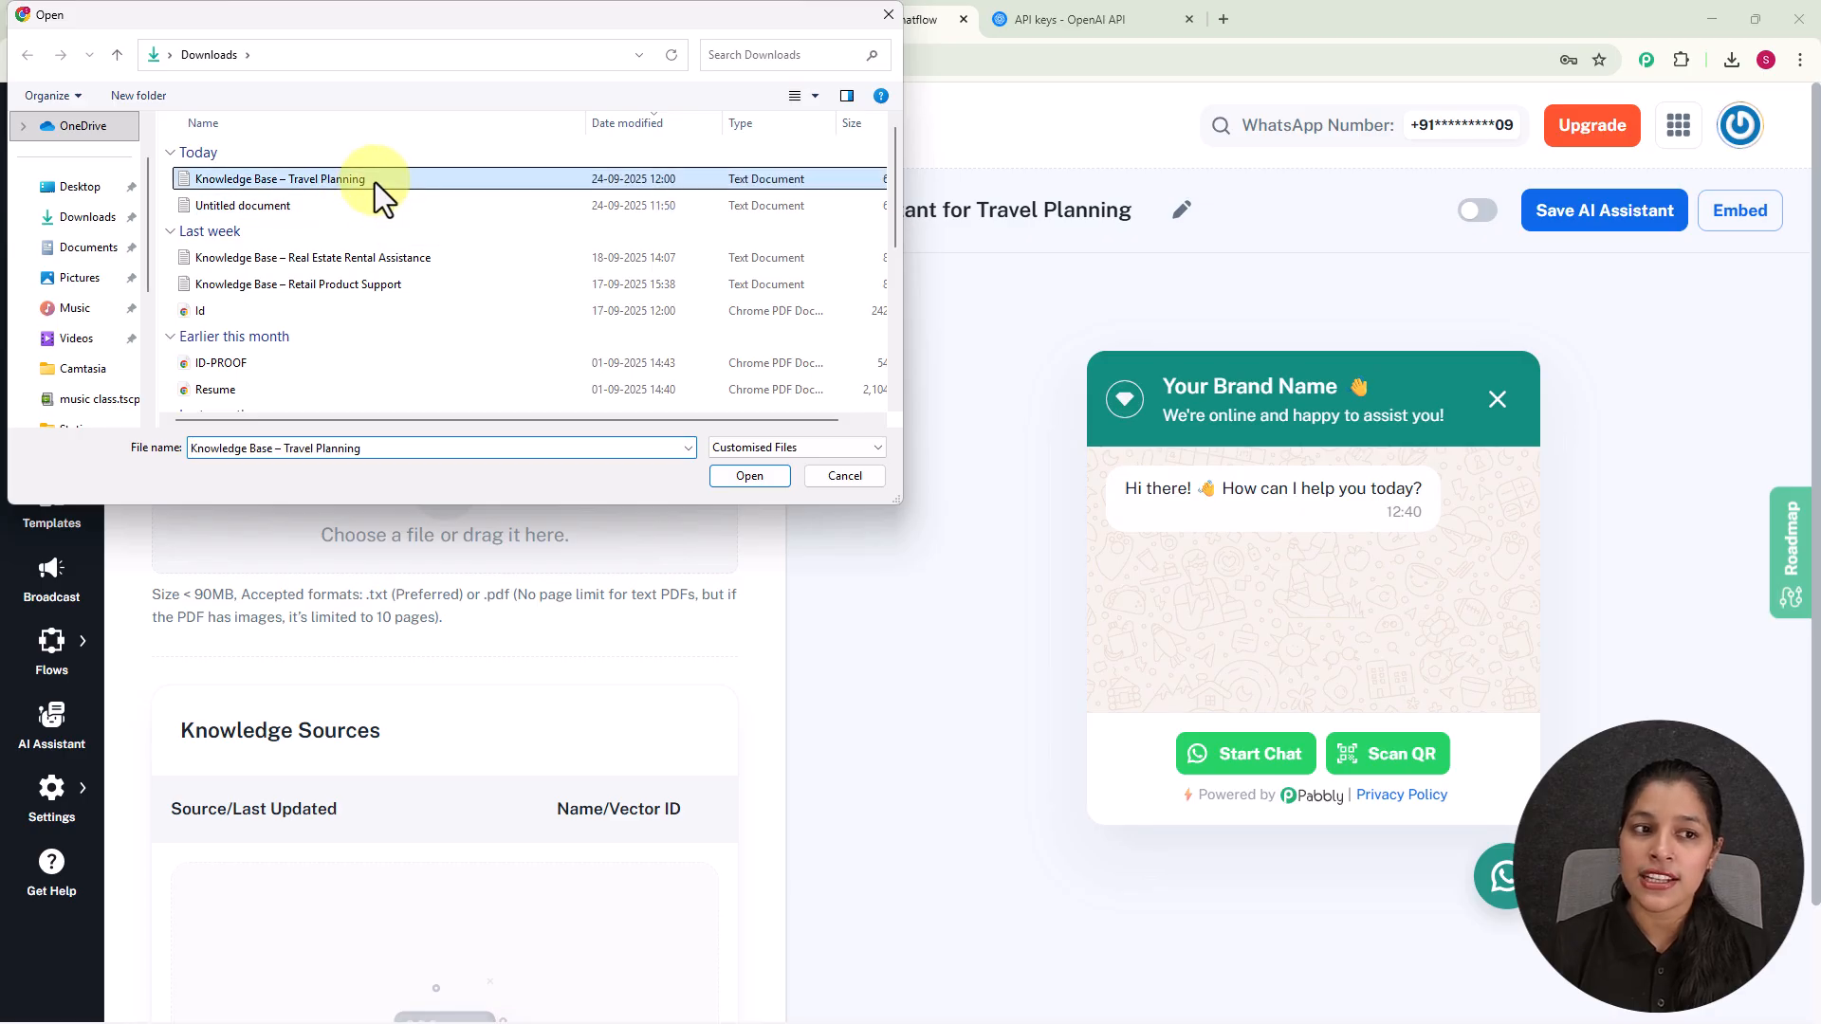
click(749, 475)
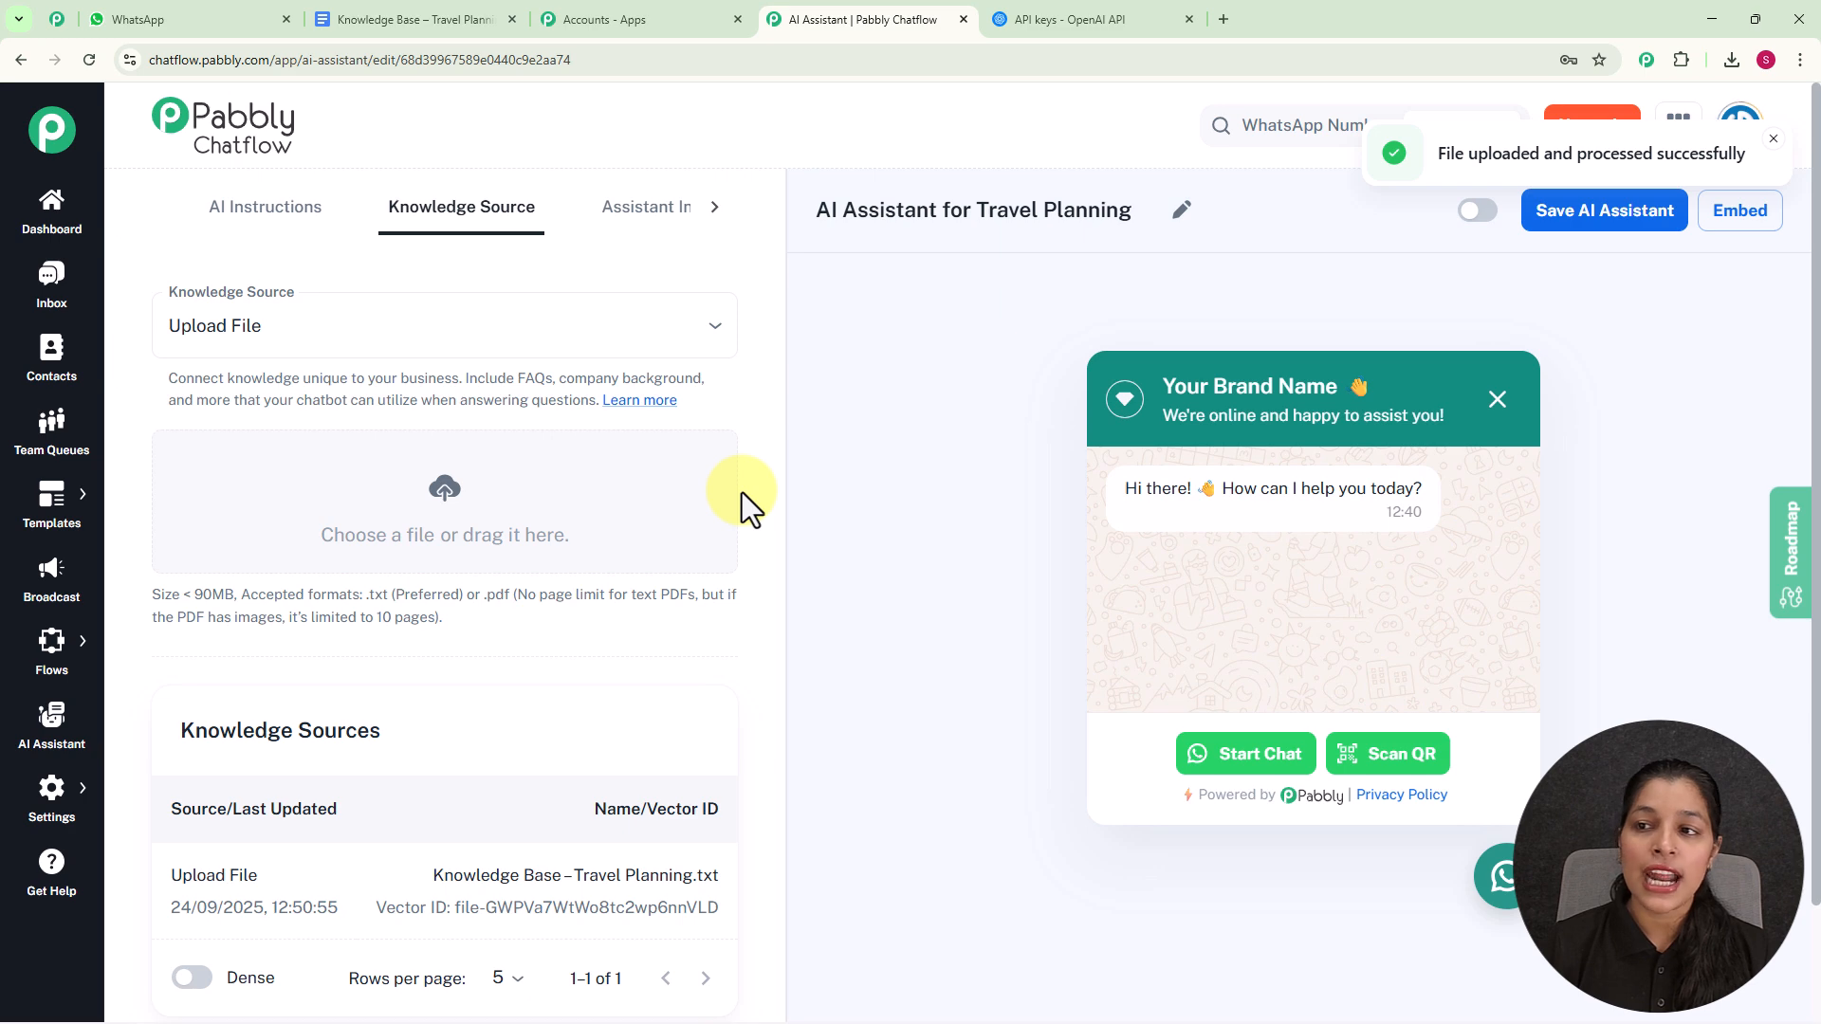
scroll(742, 492, down, 2)
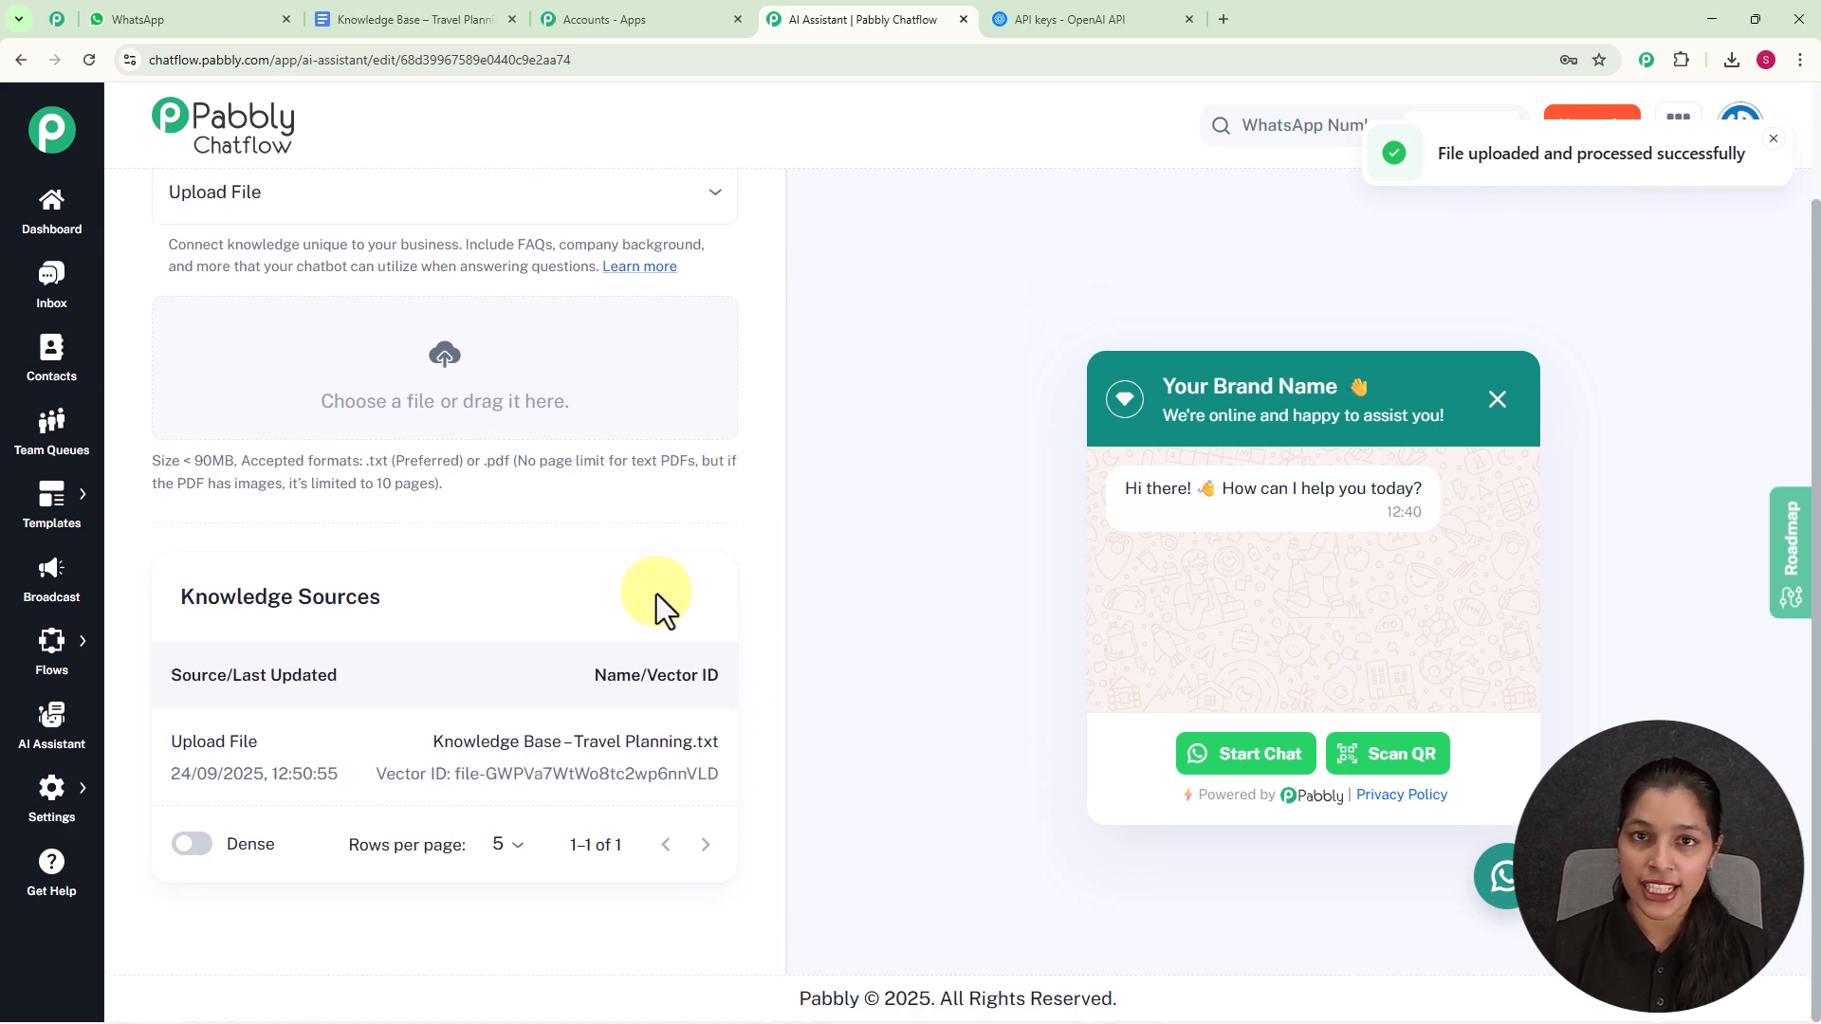
scroll(657, 593, up, 2)
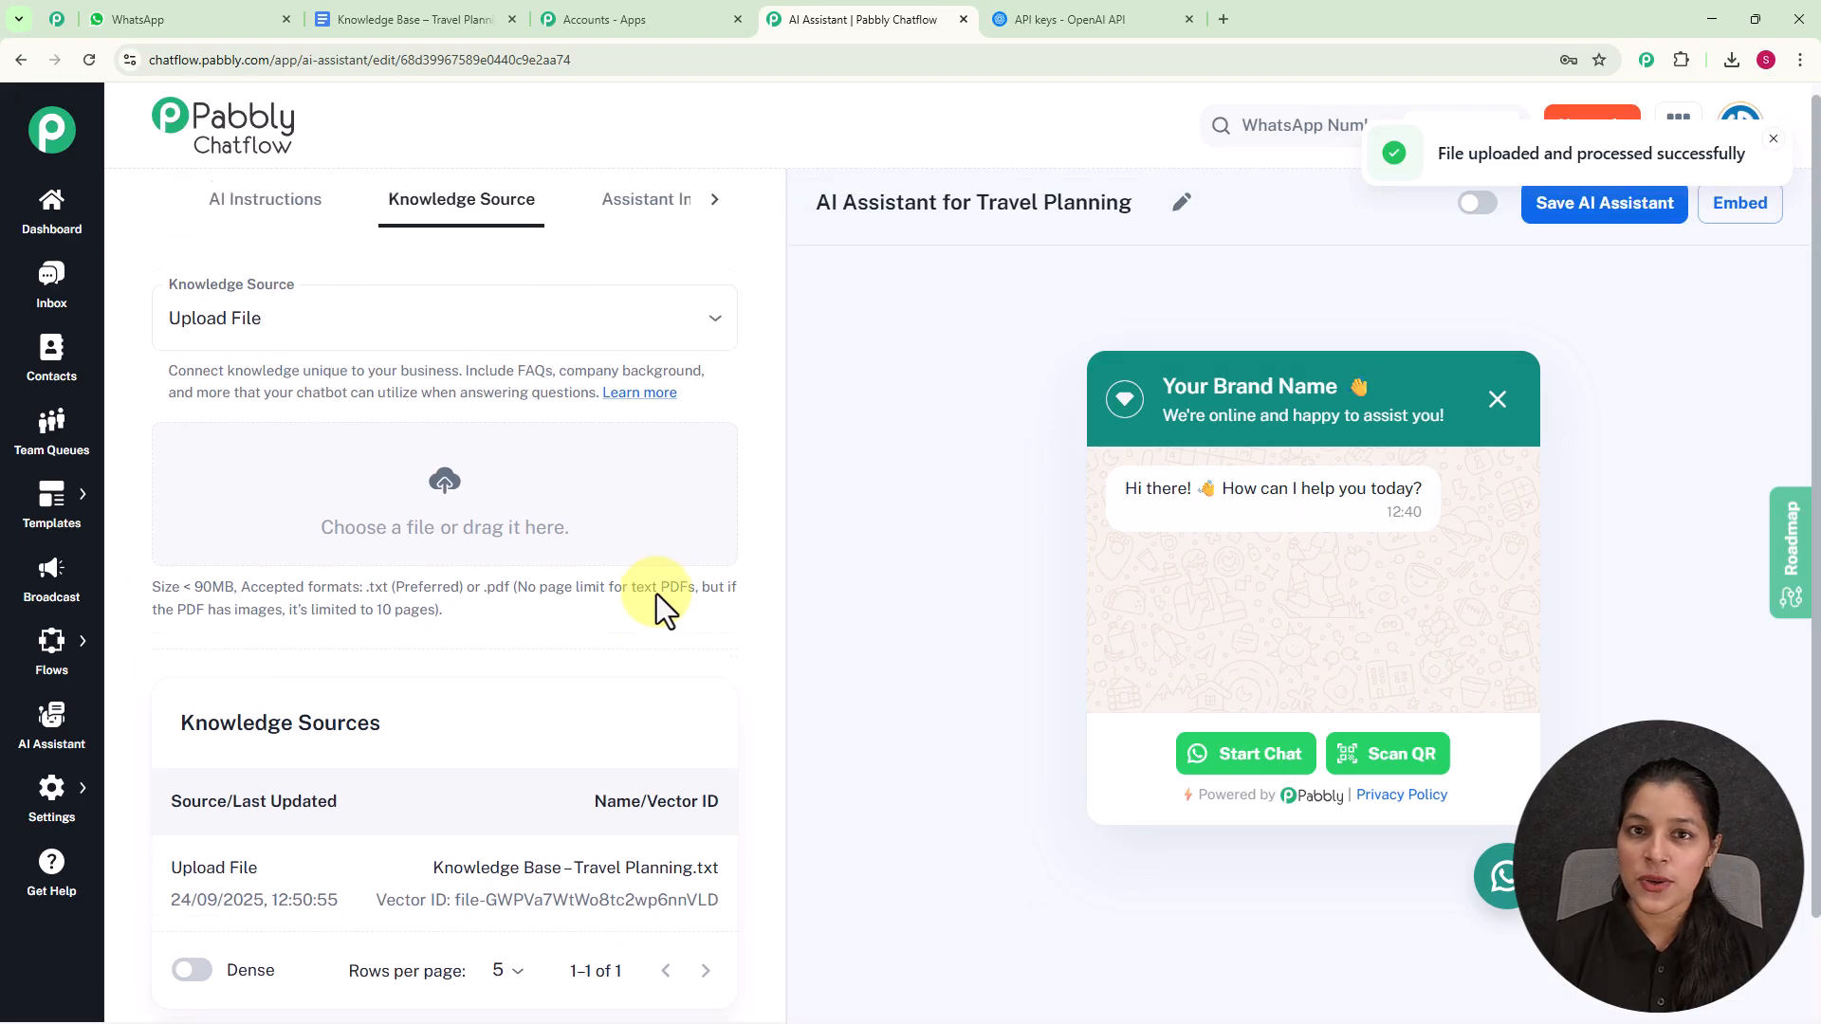
- Change the header display heading in the Assistant Interface settings to "GlobeTrek", keeping the waving hand emoji
click(718, 218)
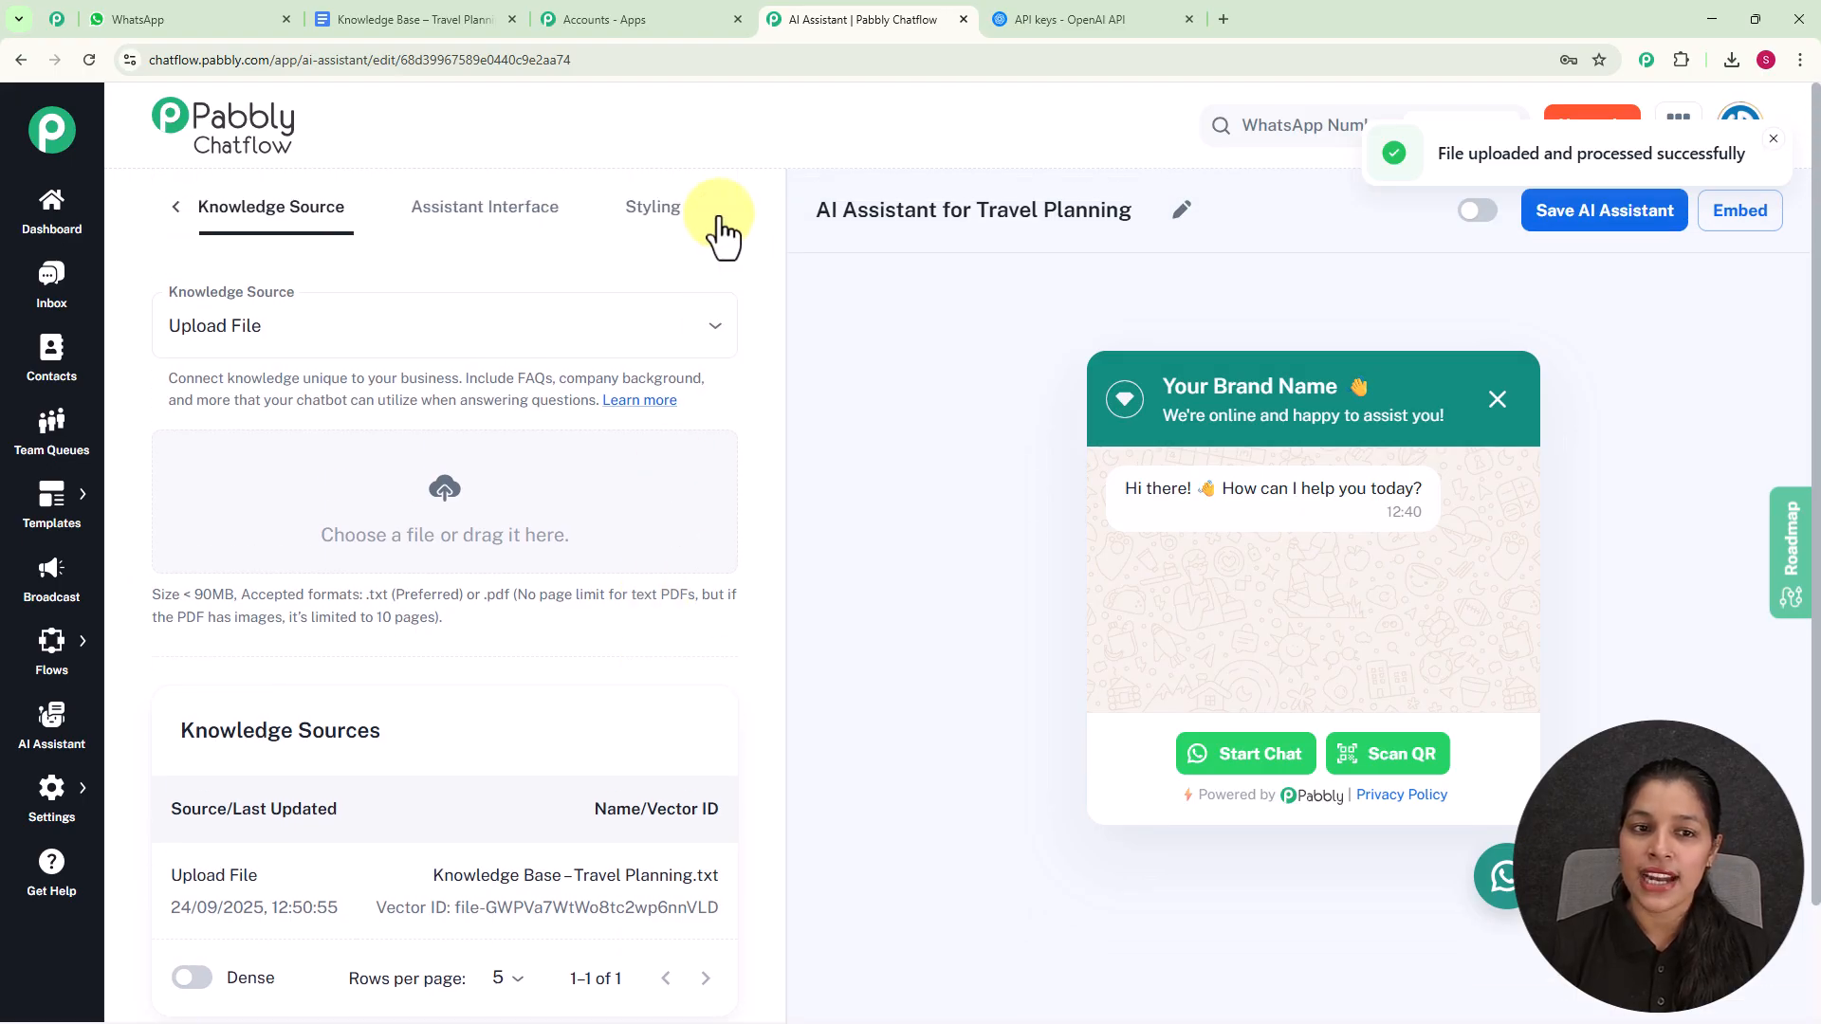
click(479, 203)
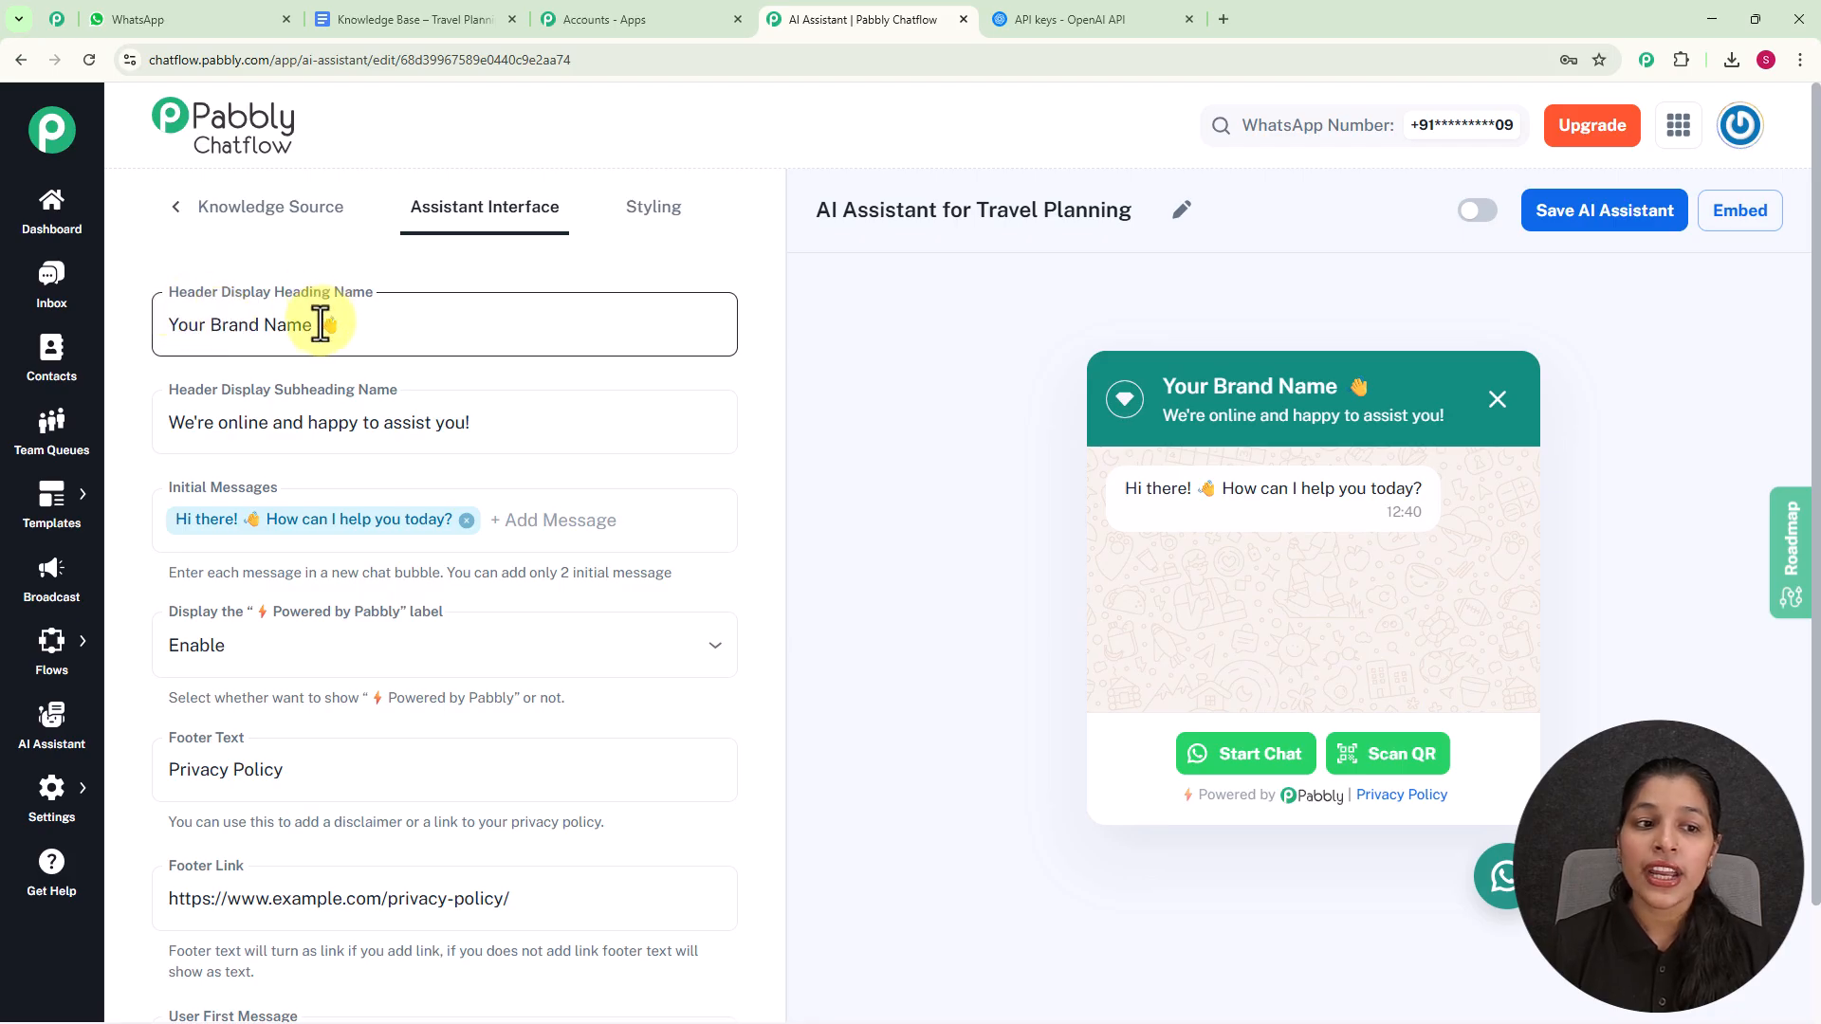
drag(312, 327, 139, 343)
text(GlobeTrek)
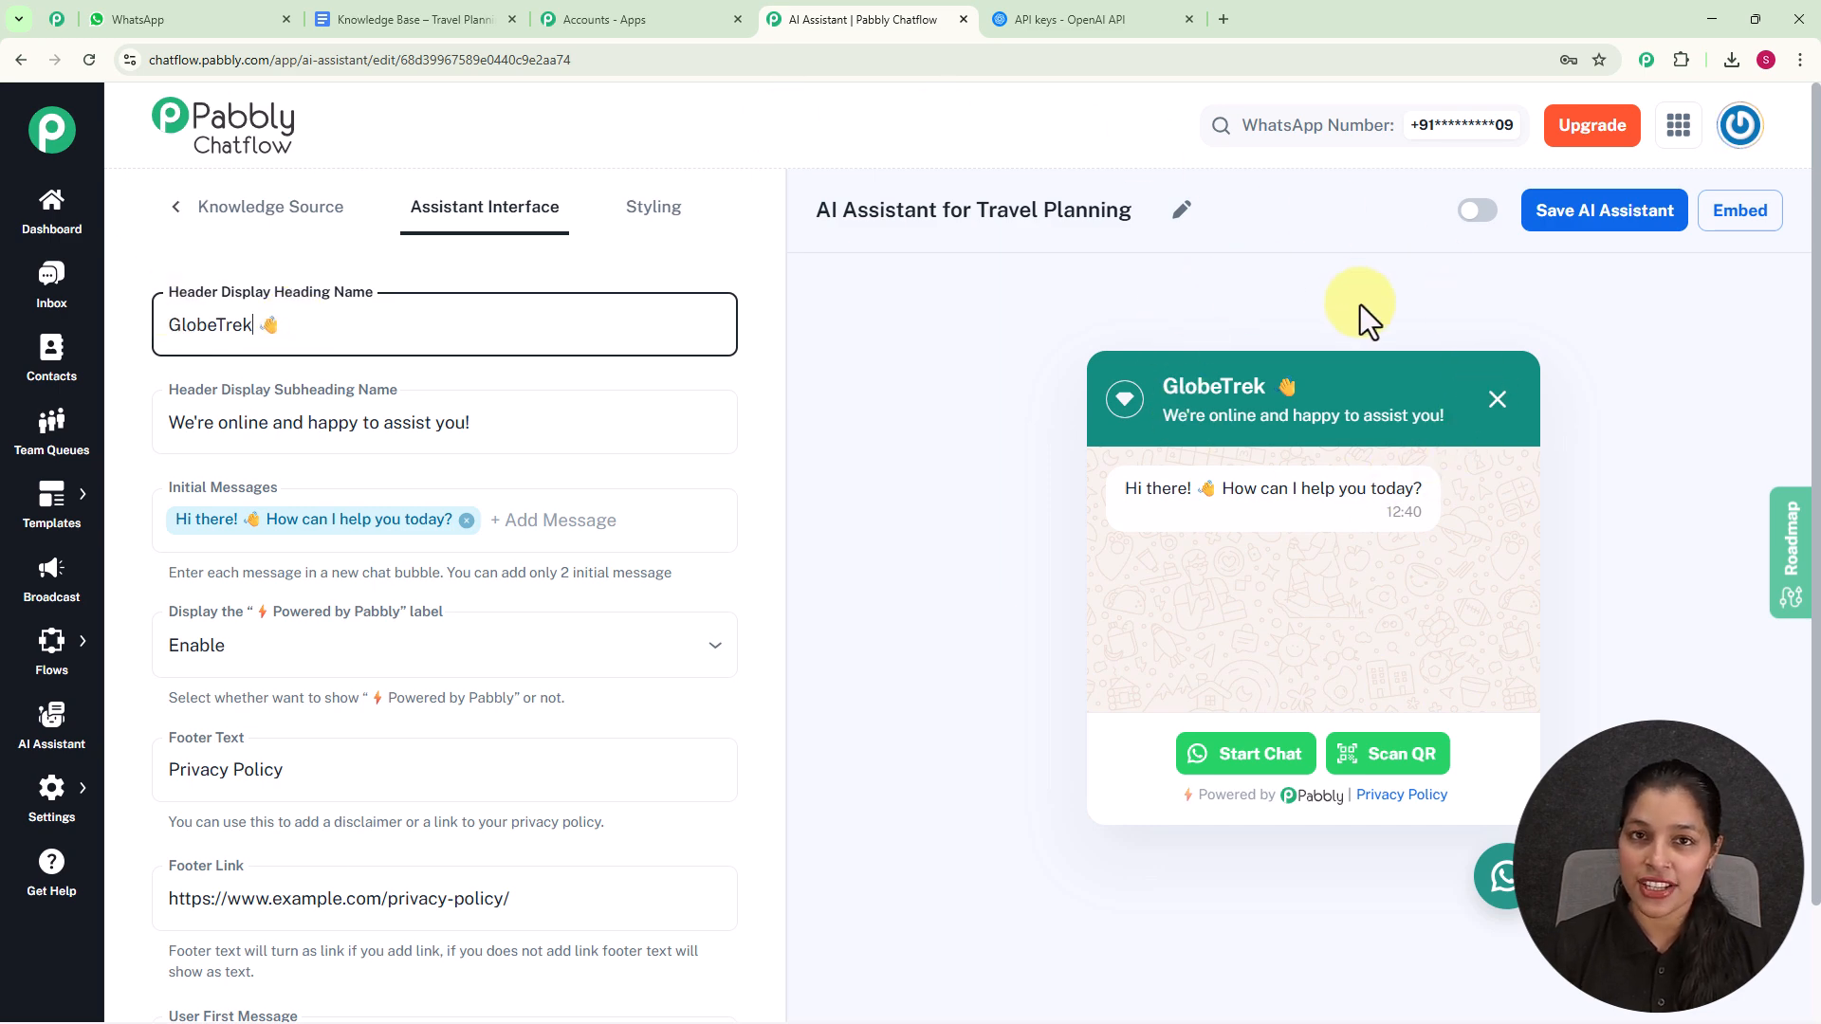
- Try adding "Hello" as a second initial message and remove it again
click(638, 441)
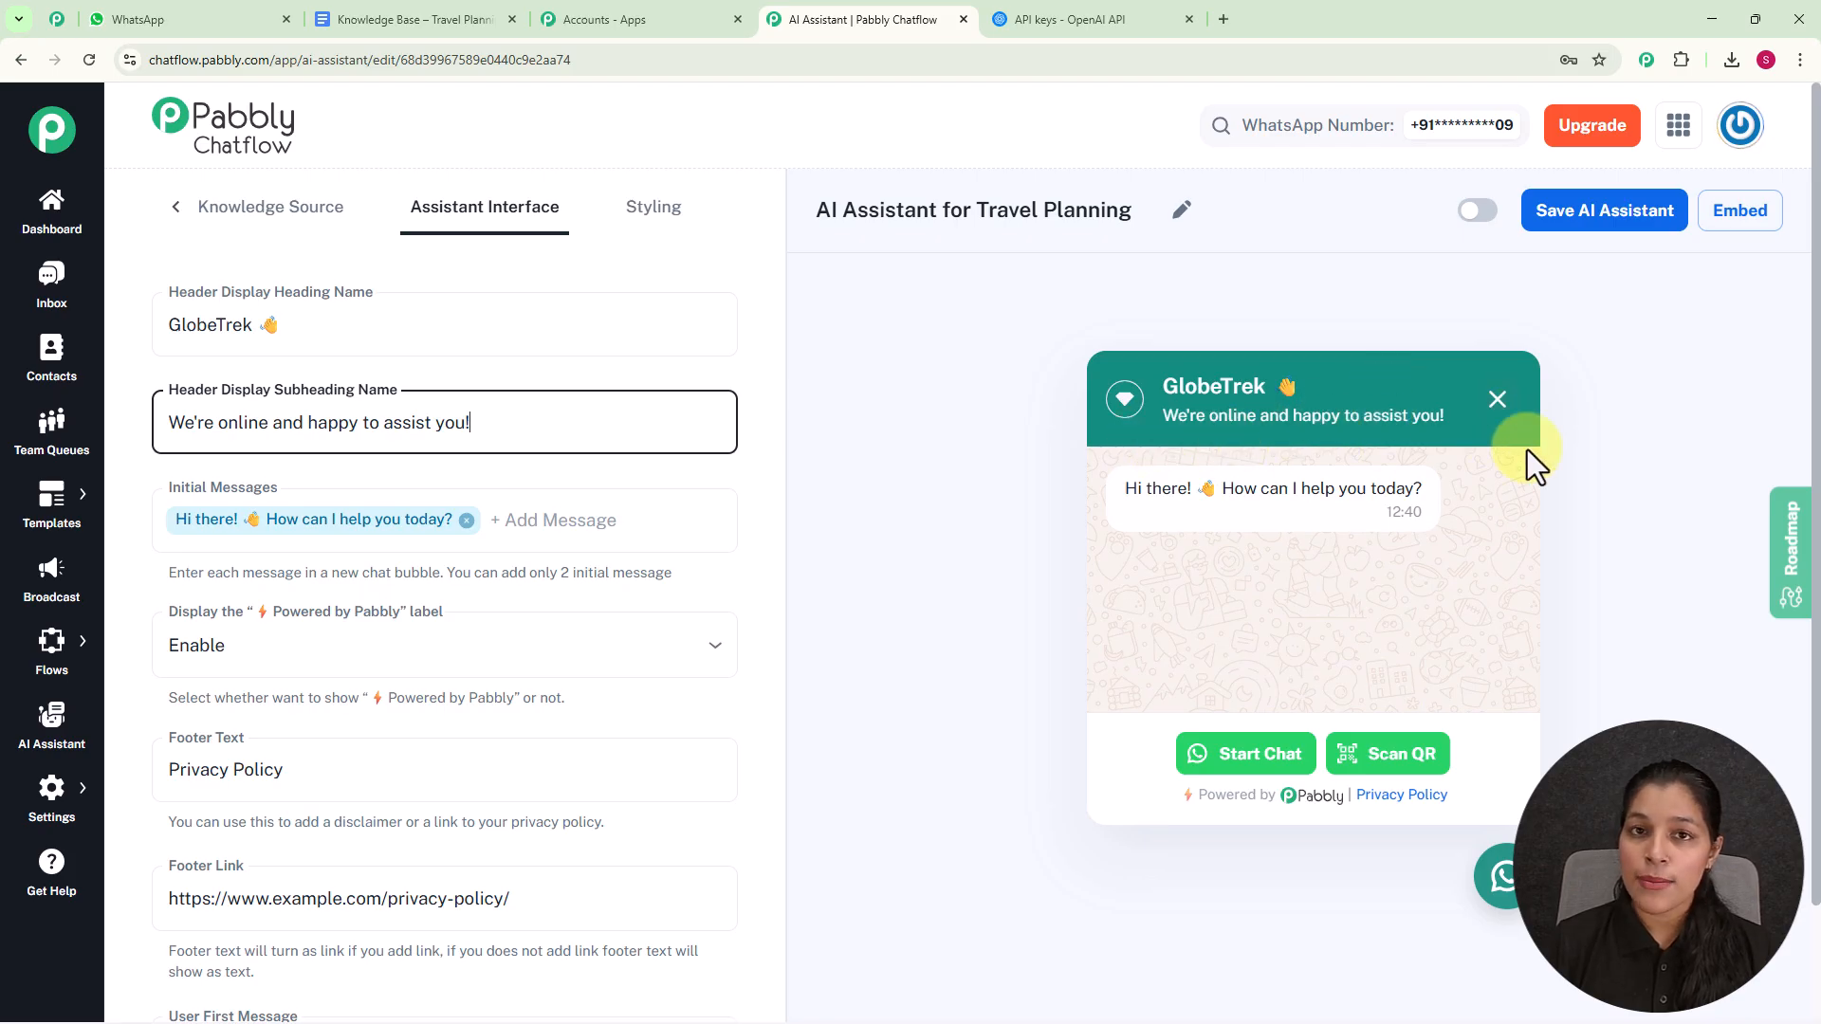
scroll(1353, 484, down, 2)
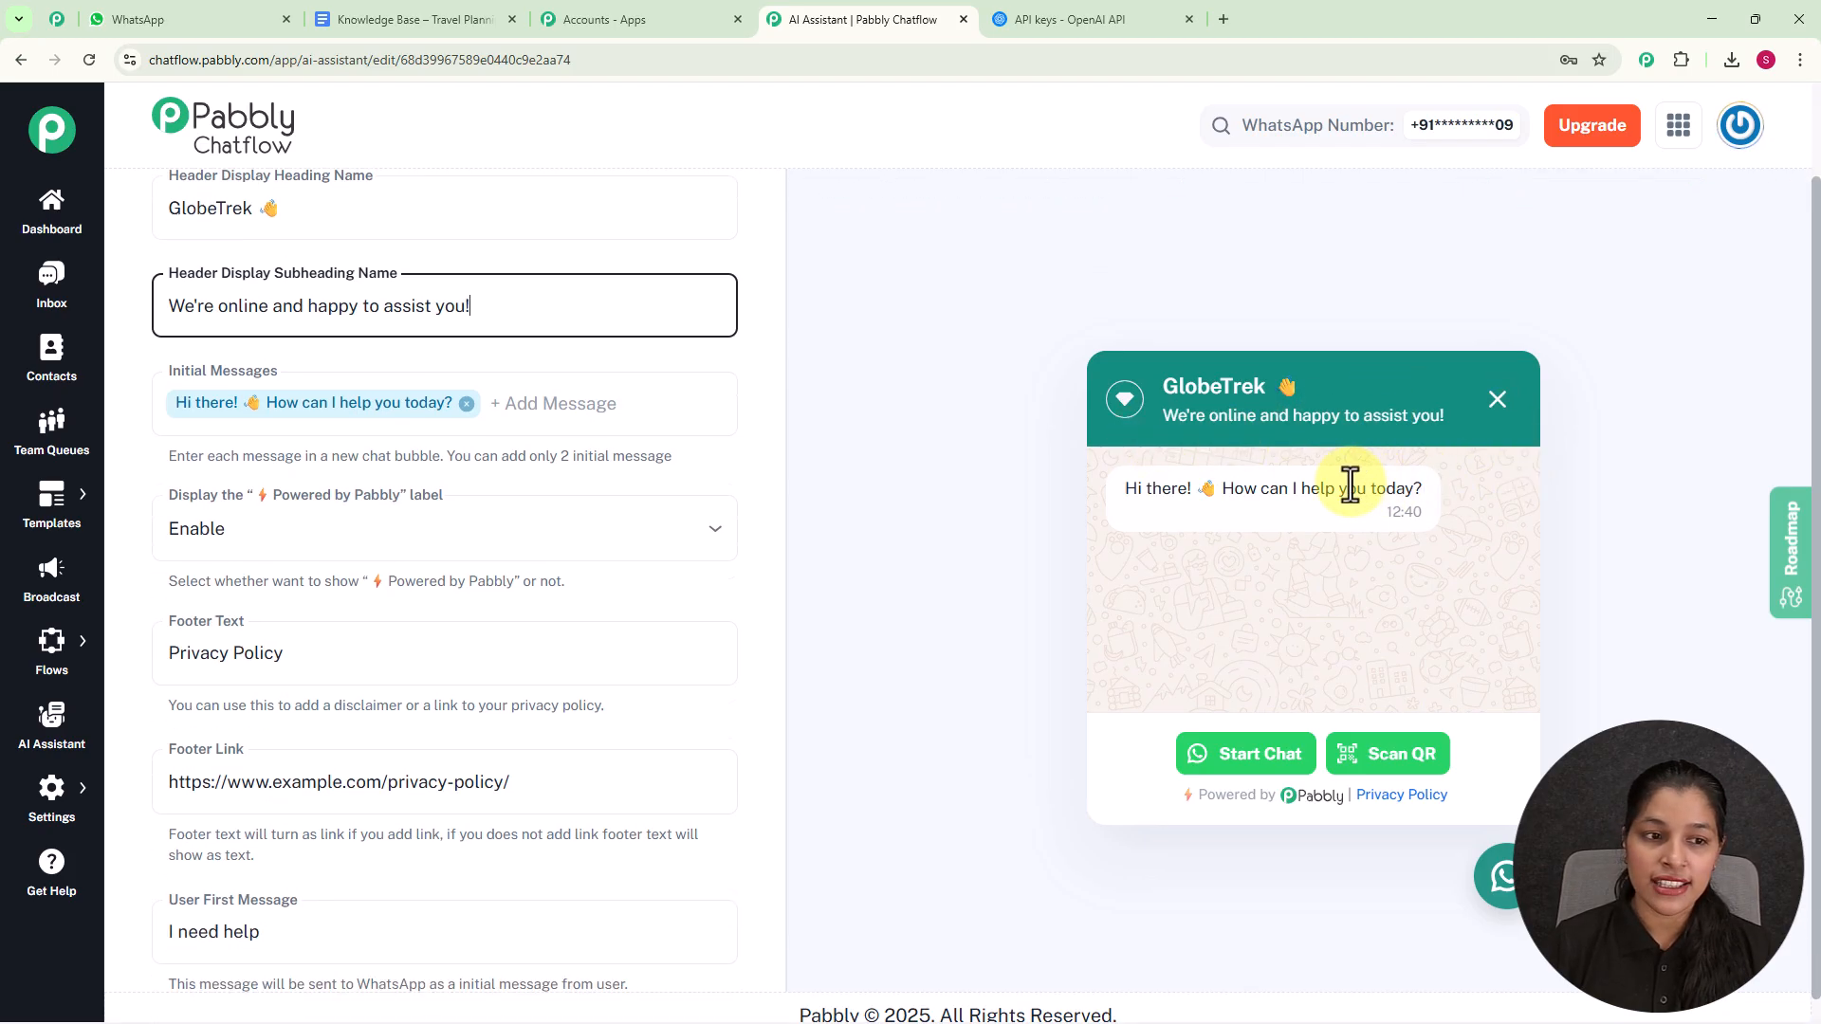
click(679, 397)
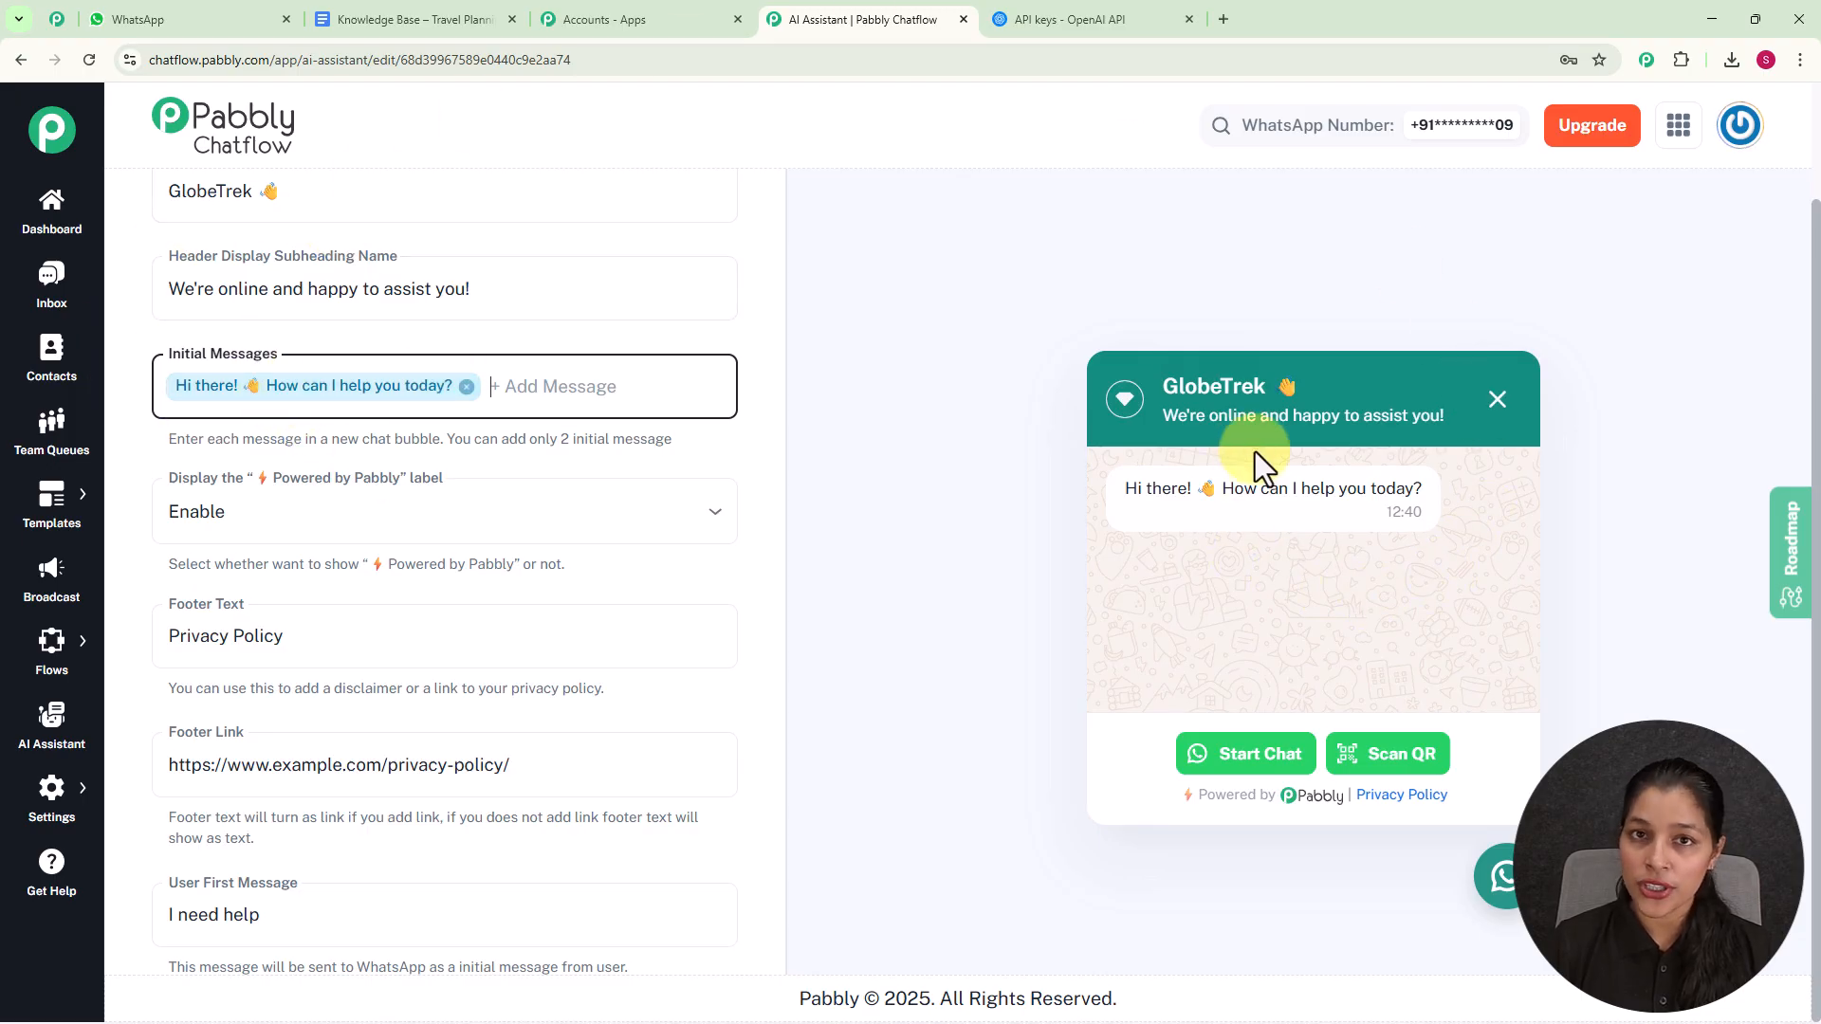
click(599, 380)
text(Hello)
key(Return)
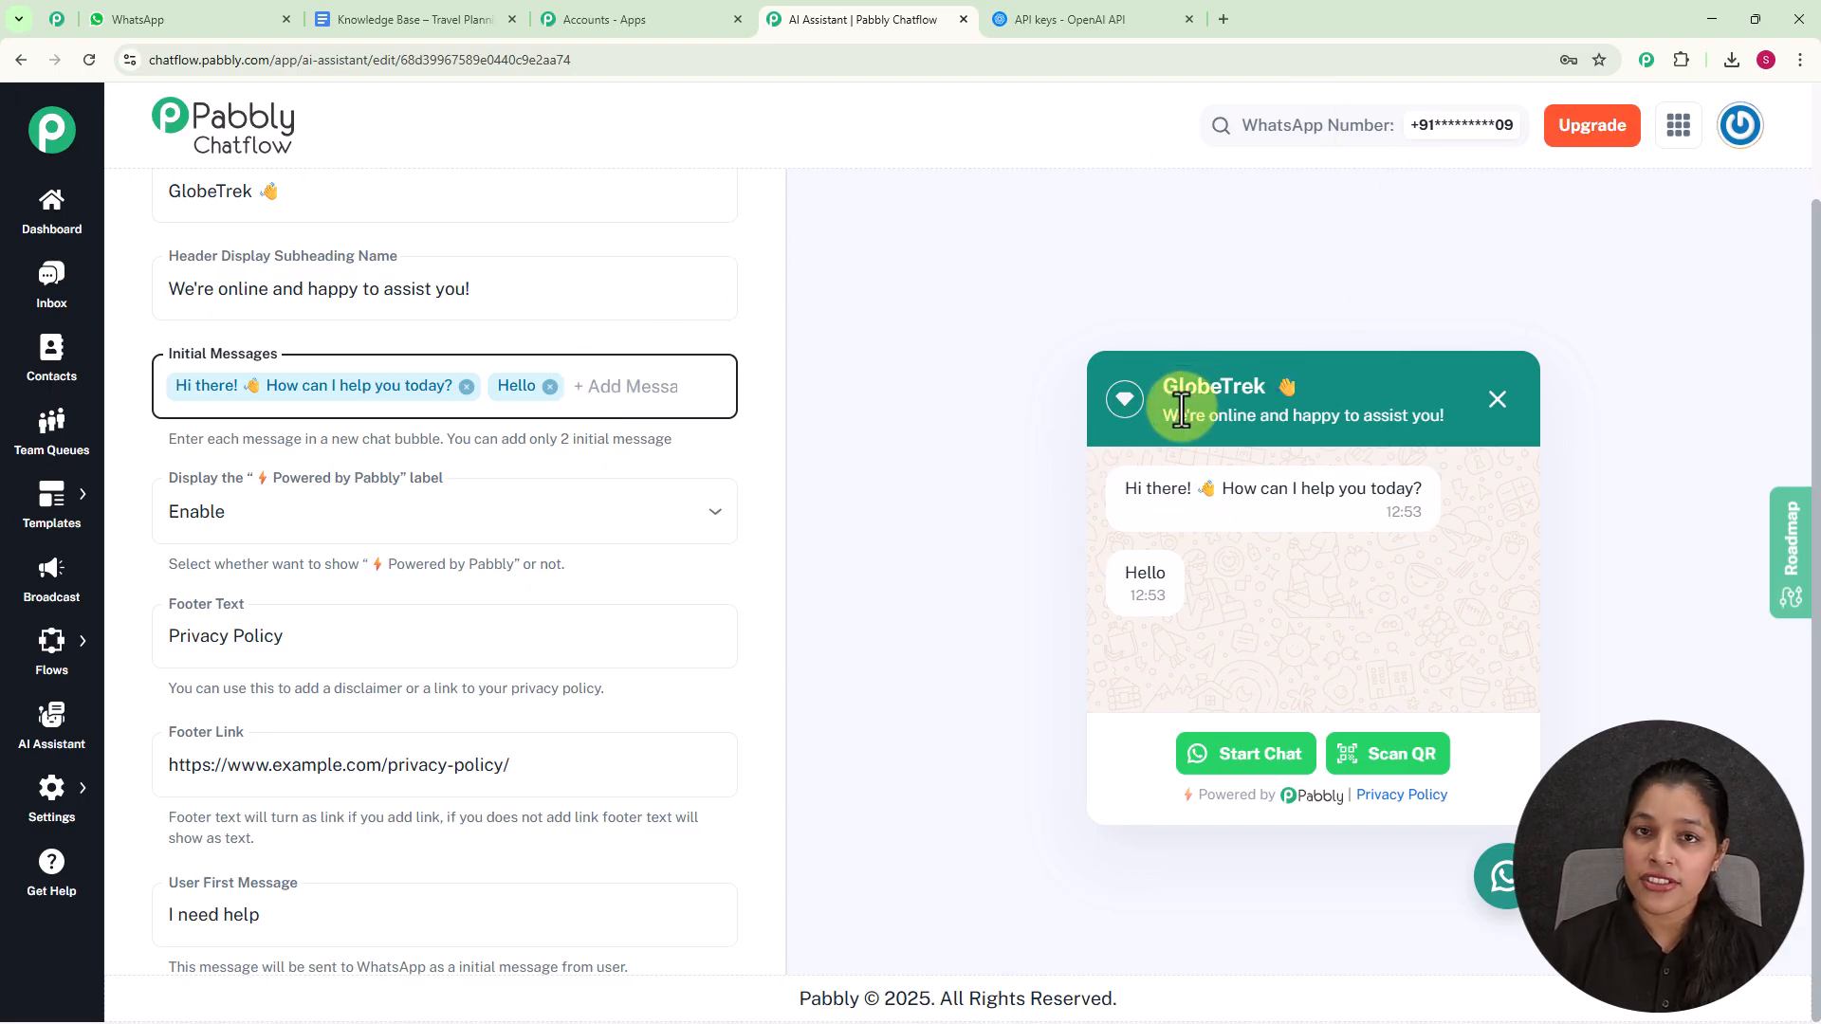
click(553, 388)
- Try disabling the "Powered by Pabbly" label and set it back to Enable
scroll(580, 379, down, 1)
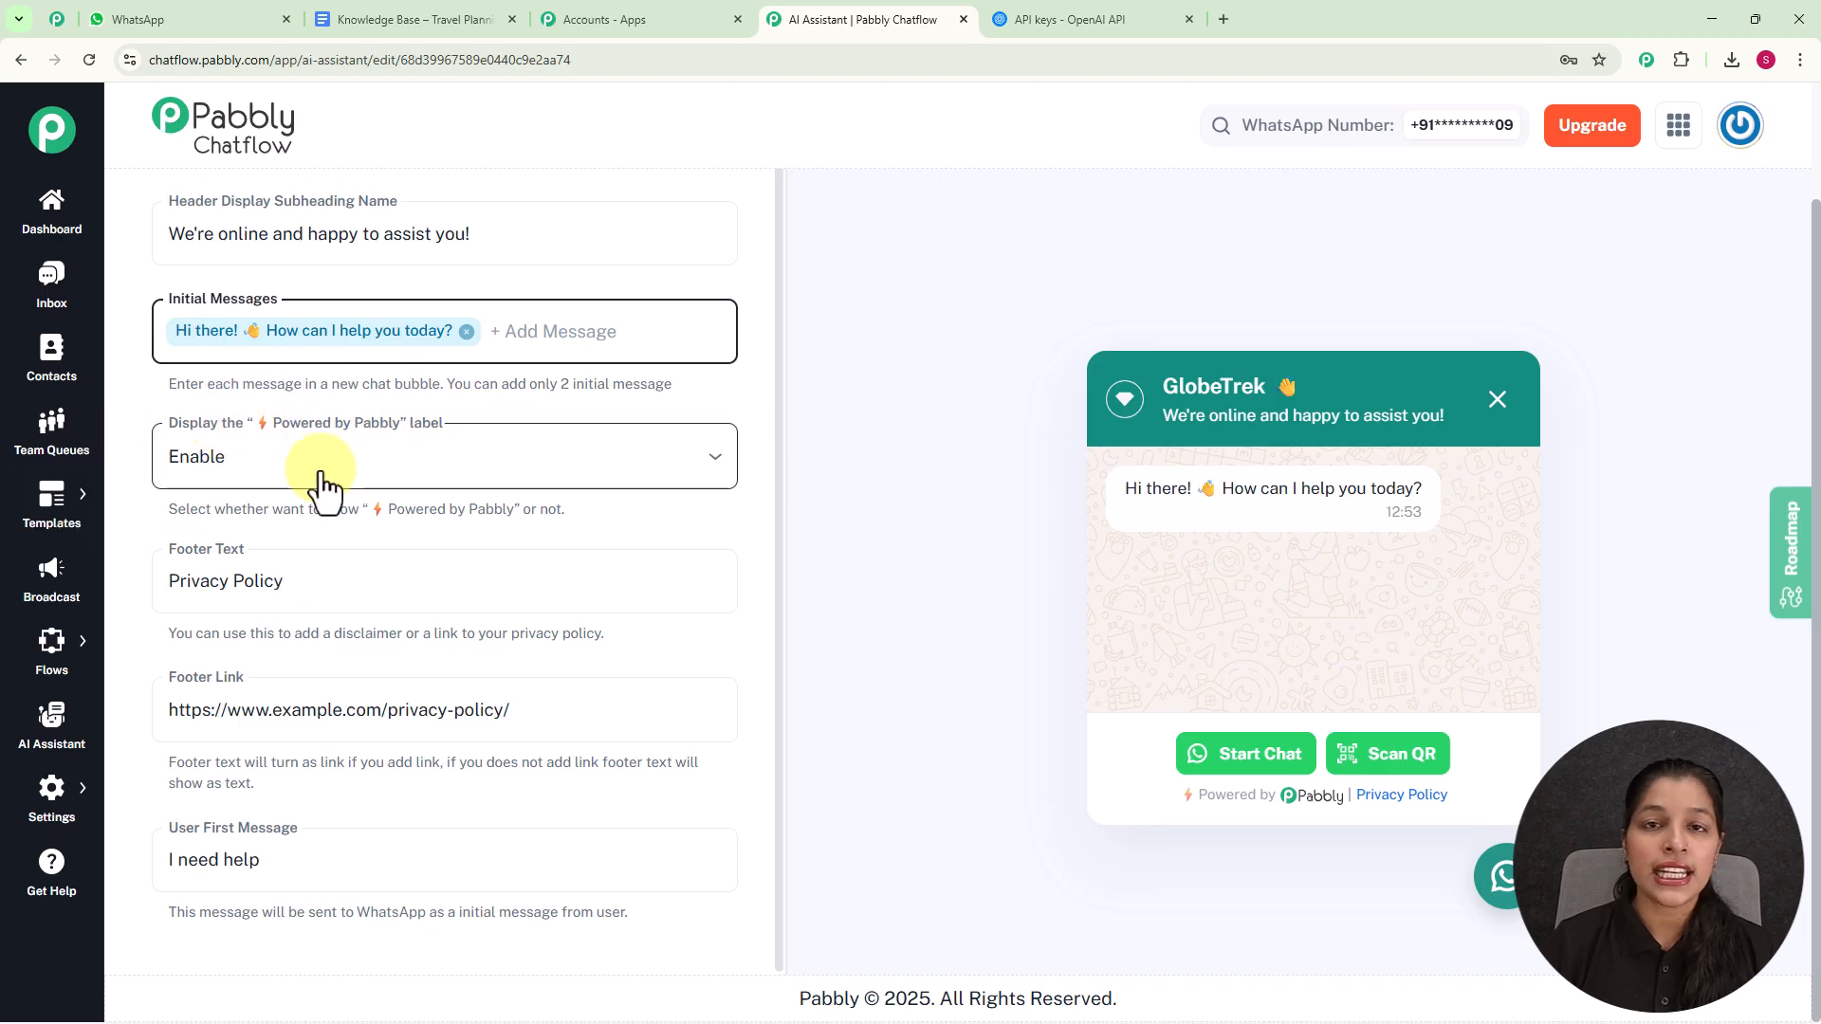
click(713, 458)
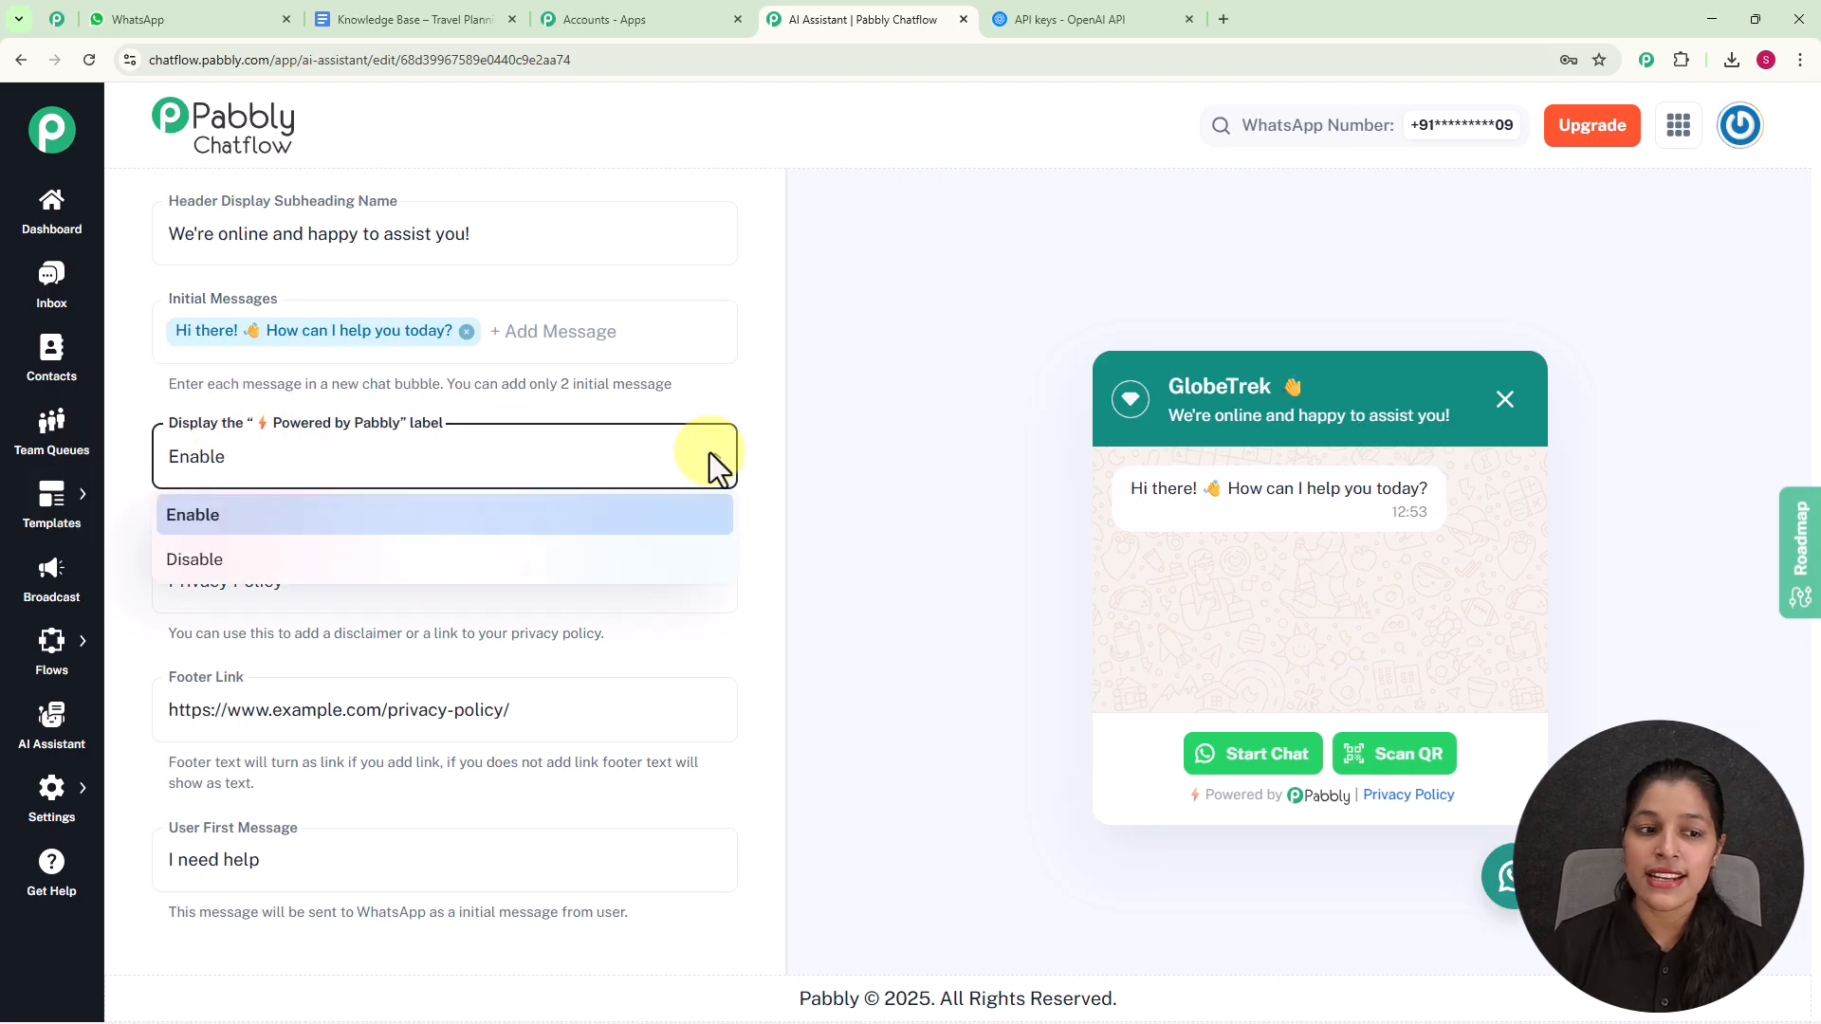
click(235, 567)
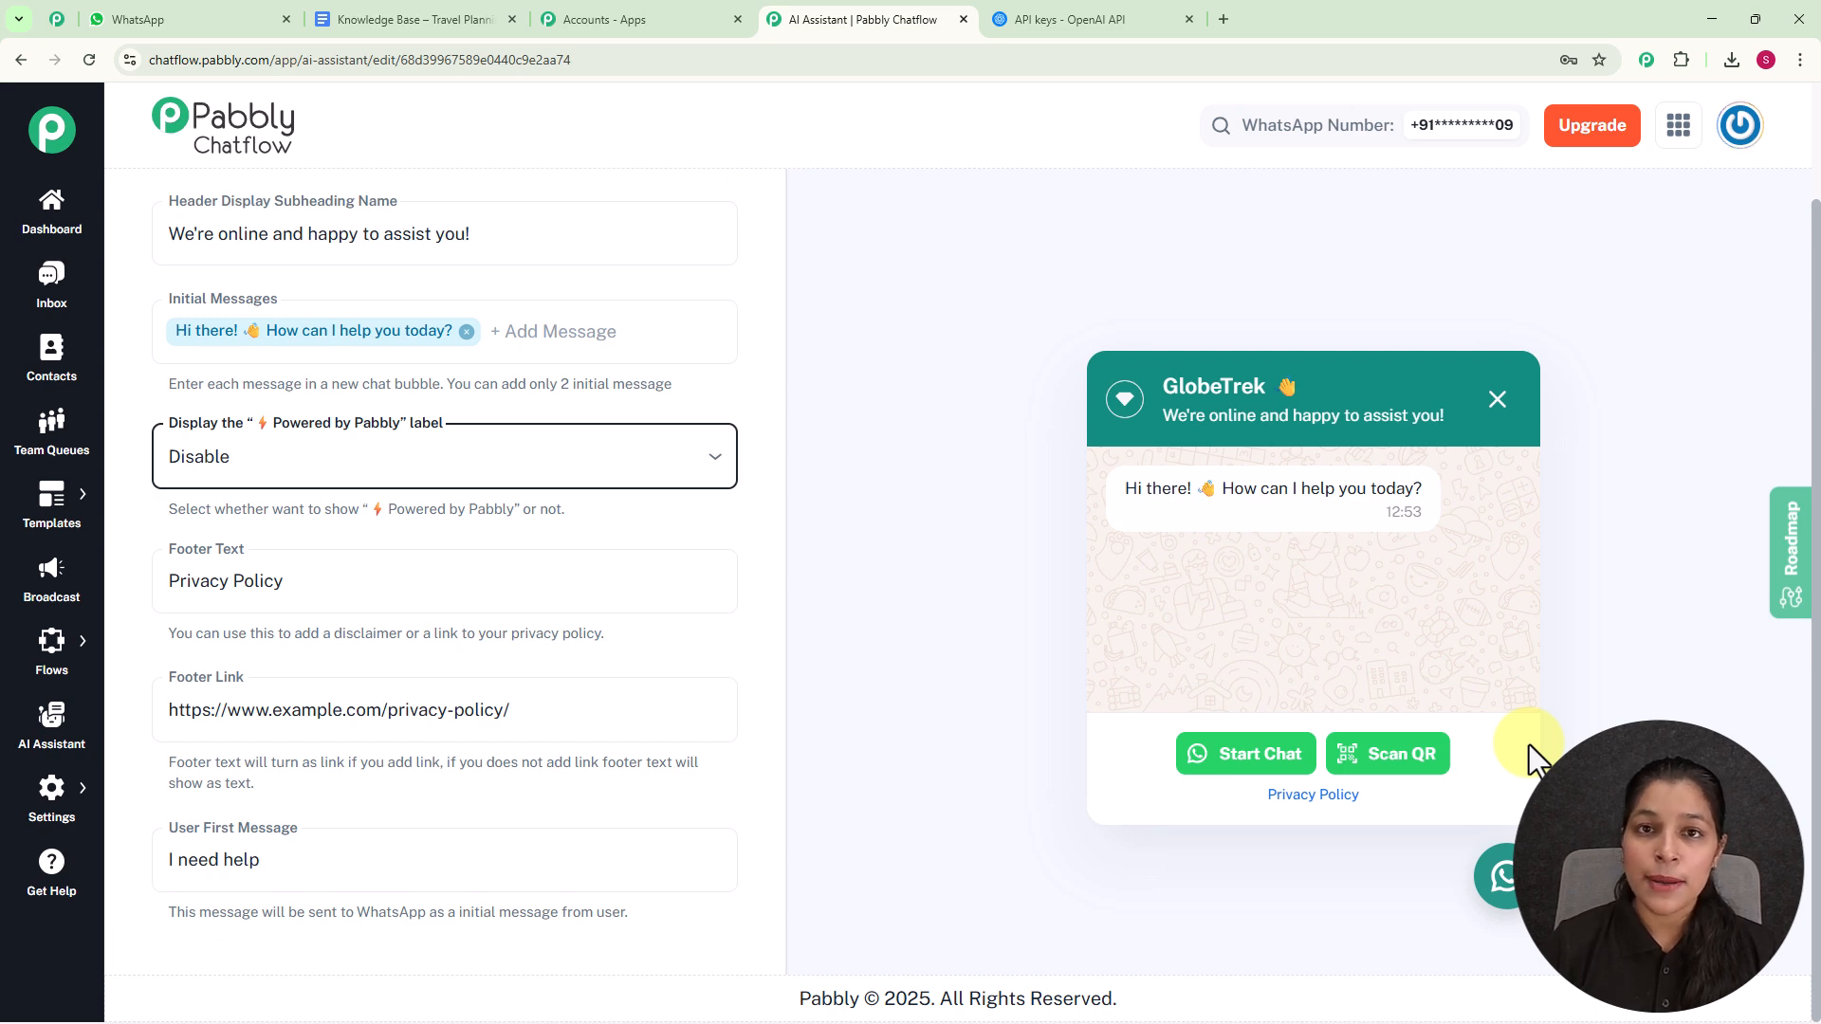
click(702, 460)
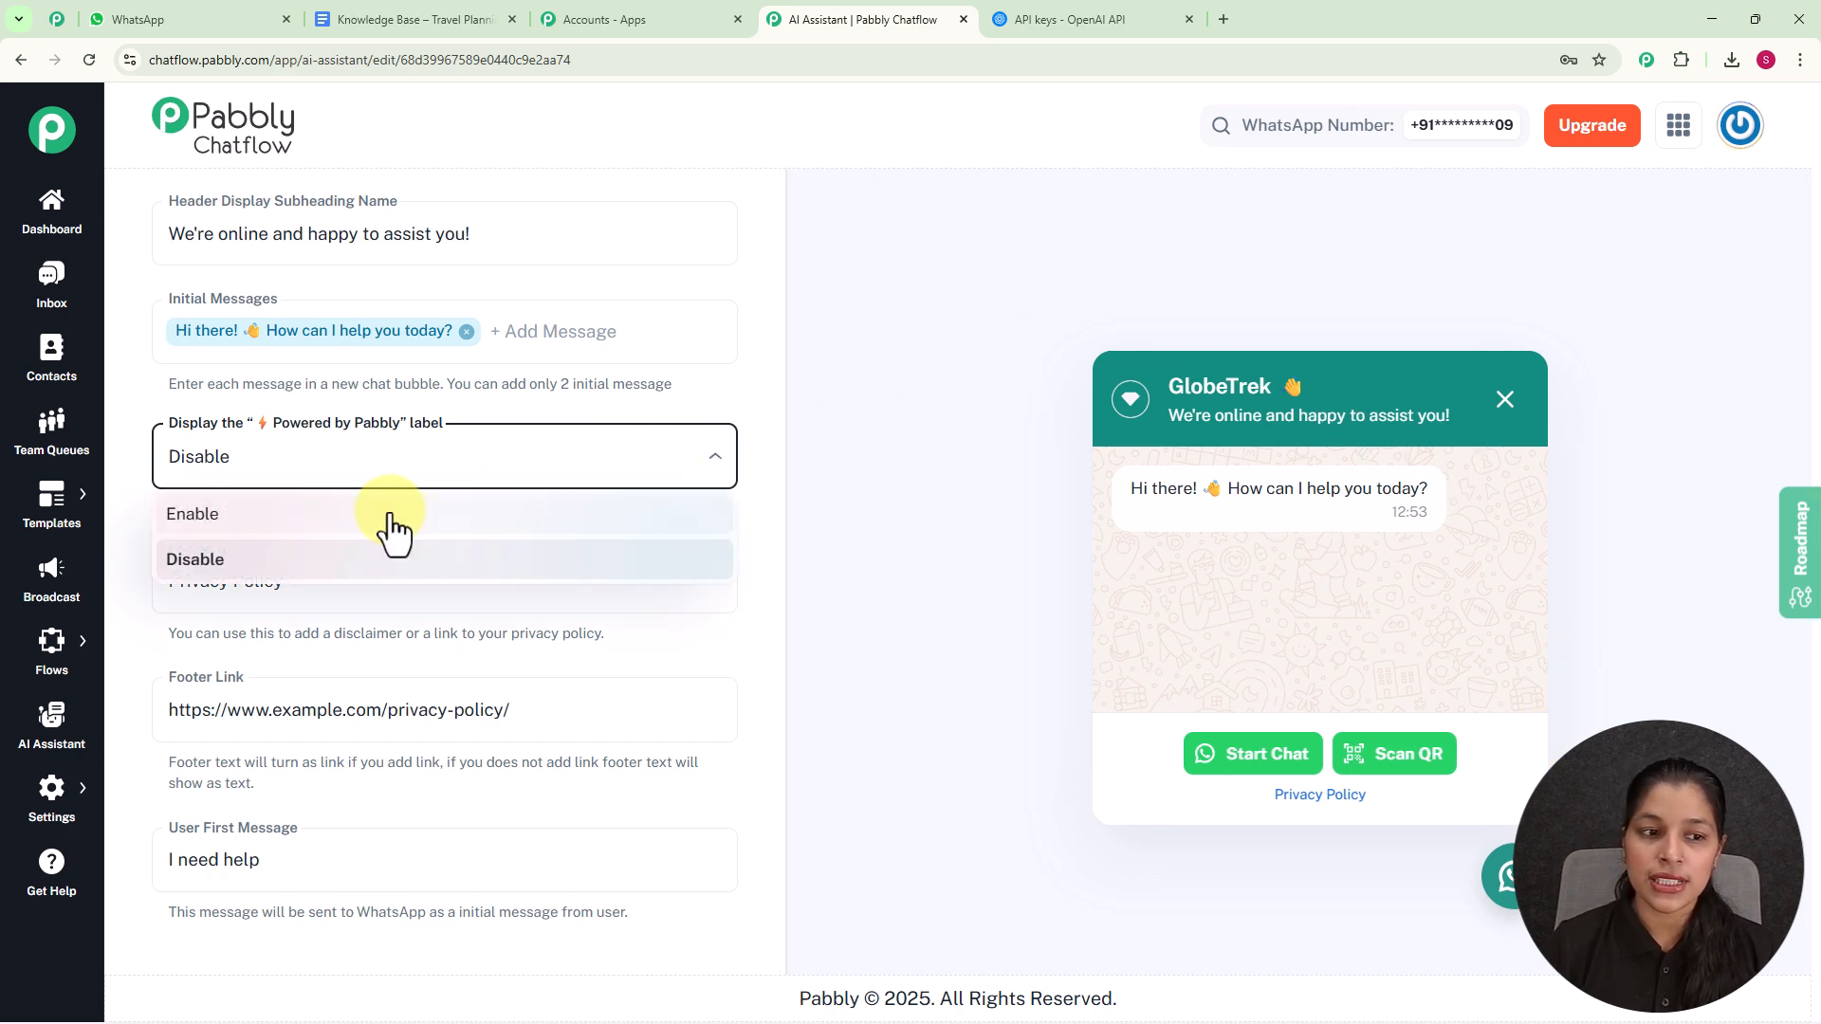
click(395, 522)
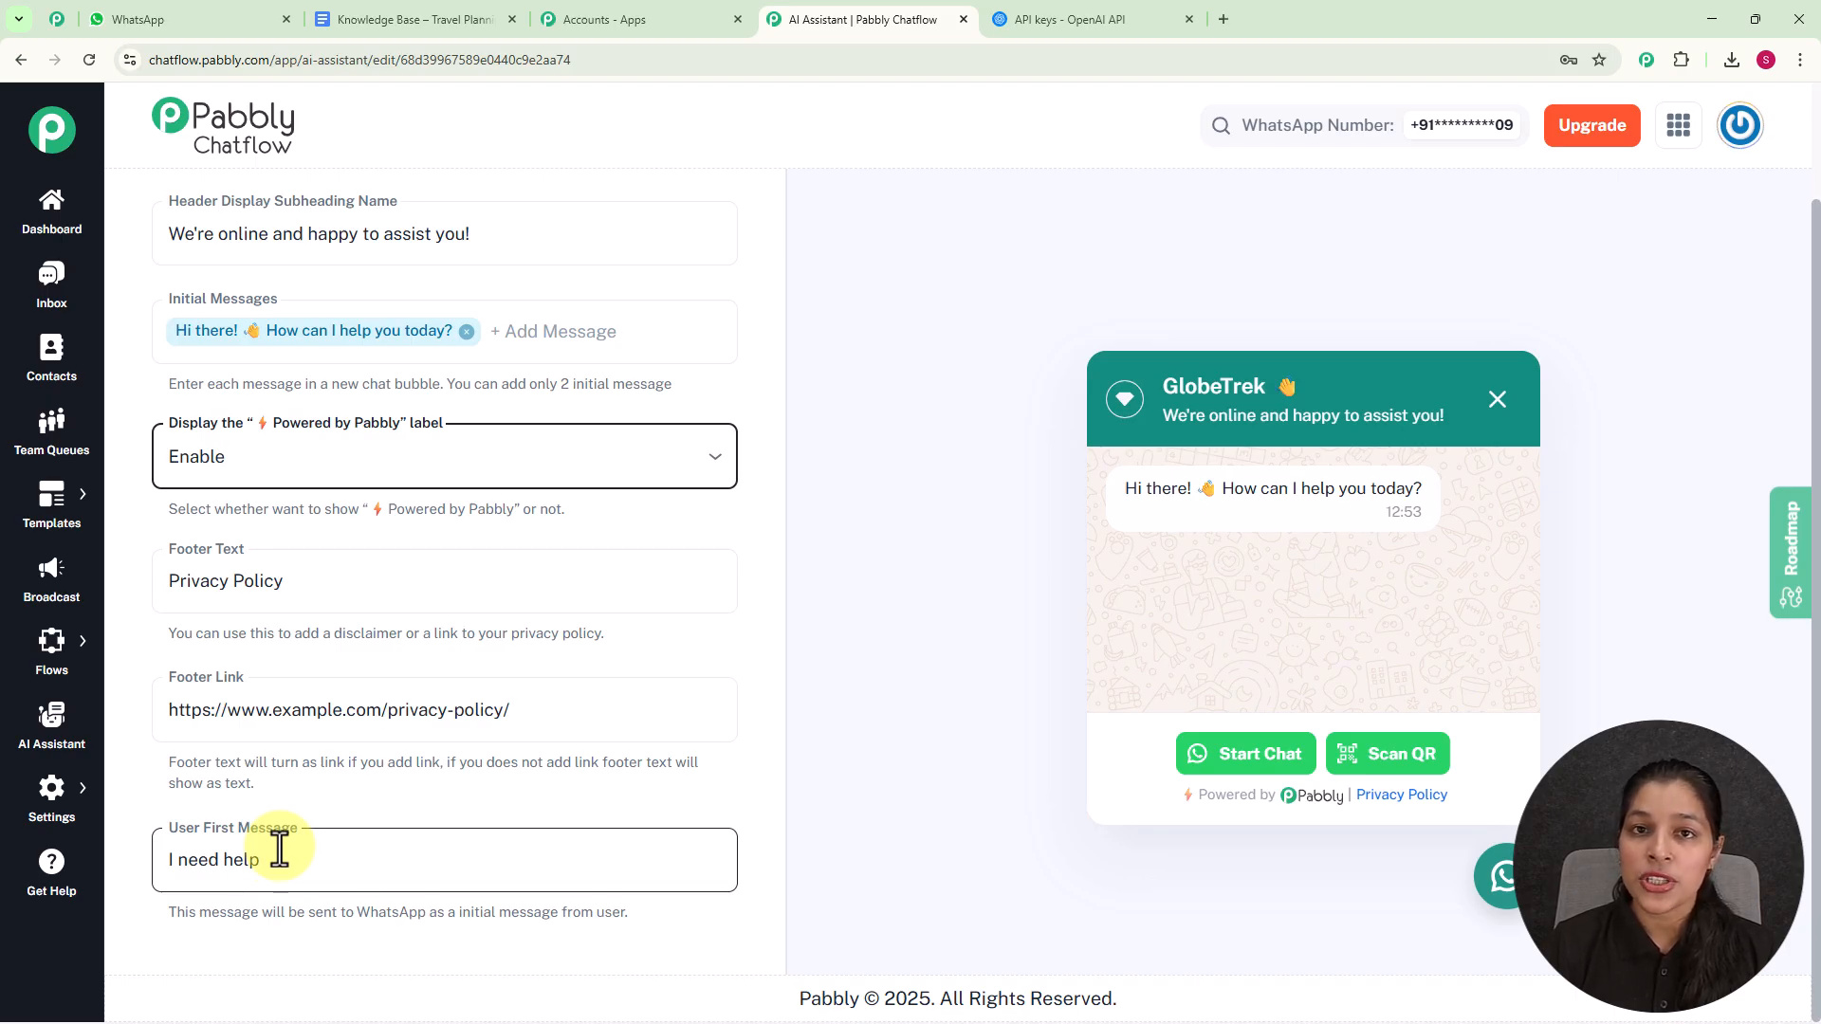
- Change the user first message to "Hey I need help"
click(164, 860)
text(H)
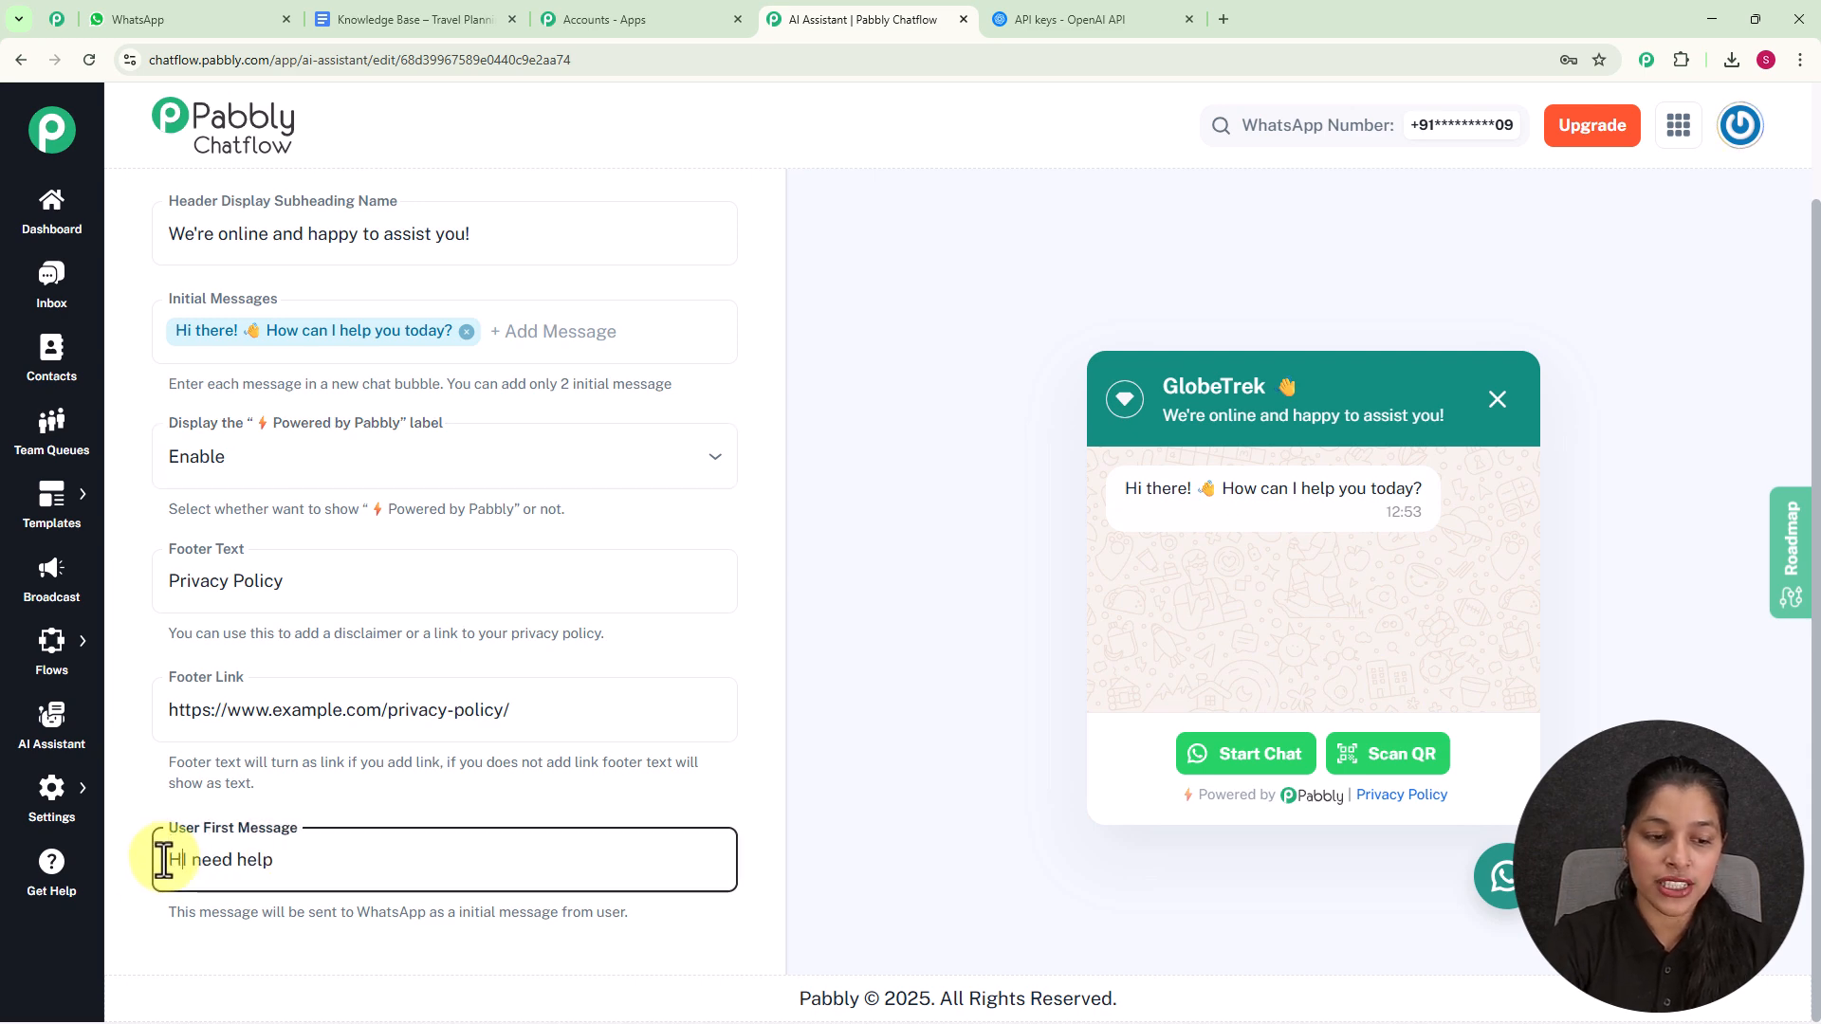
text(ey)
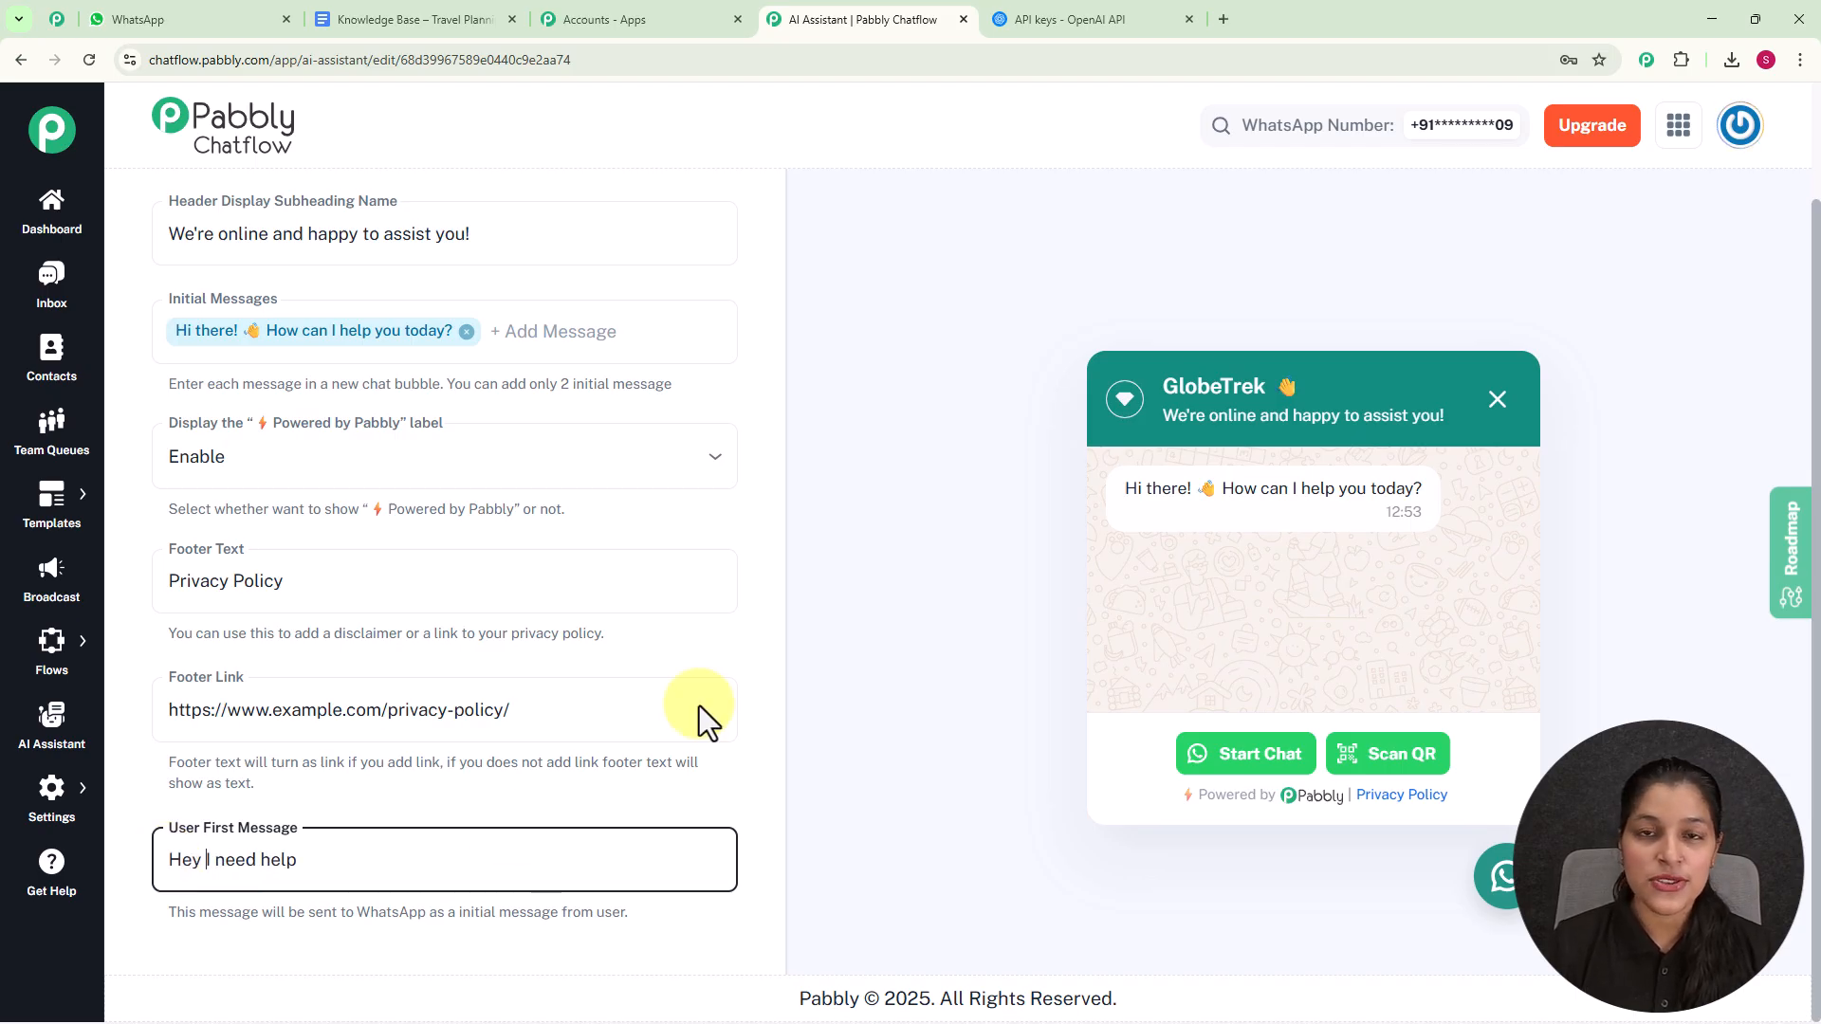
- Try the Dark theme mode in the Styling settings and set it back to Light
scroll(691, 350, up, 1)
scroll(729, 187, up, 2)
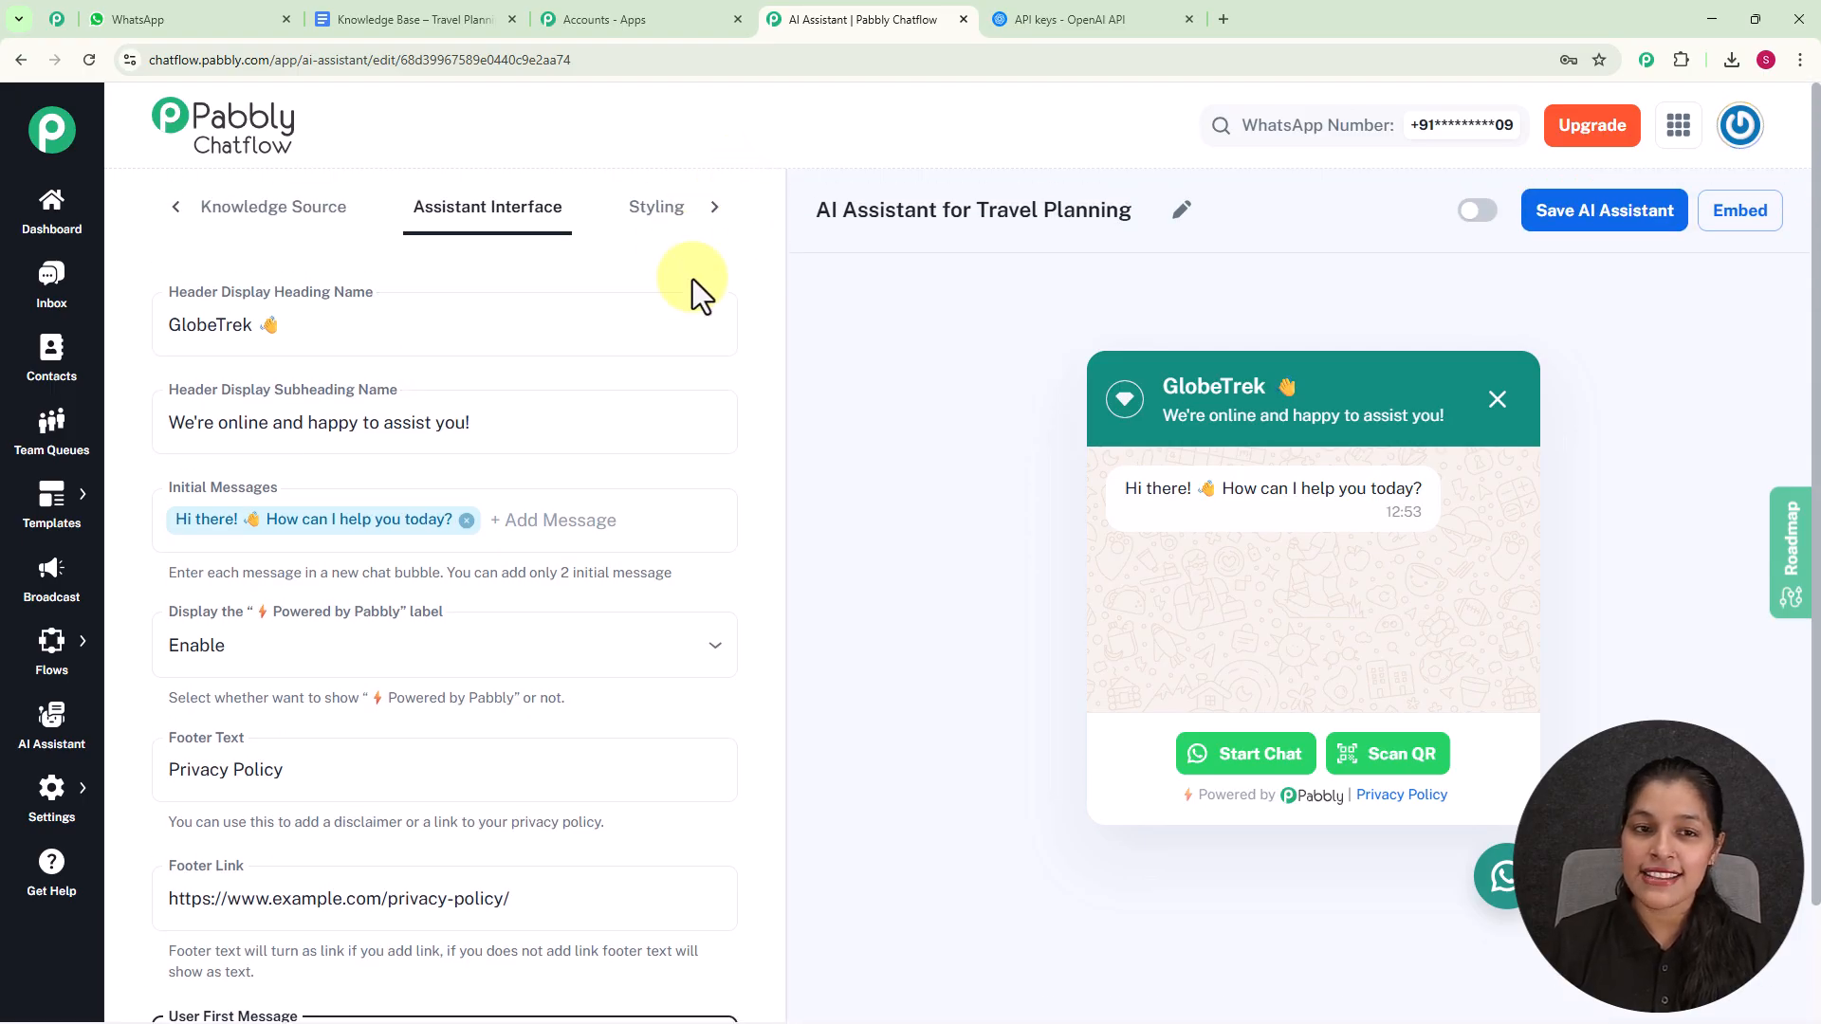
click(657, 212)
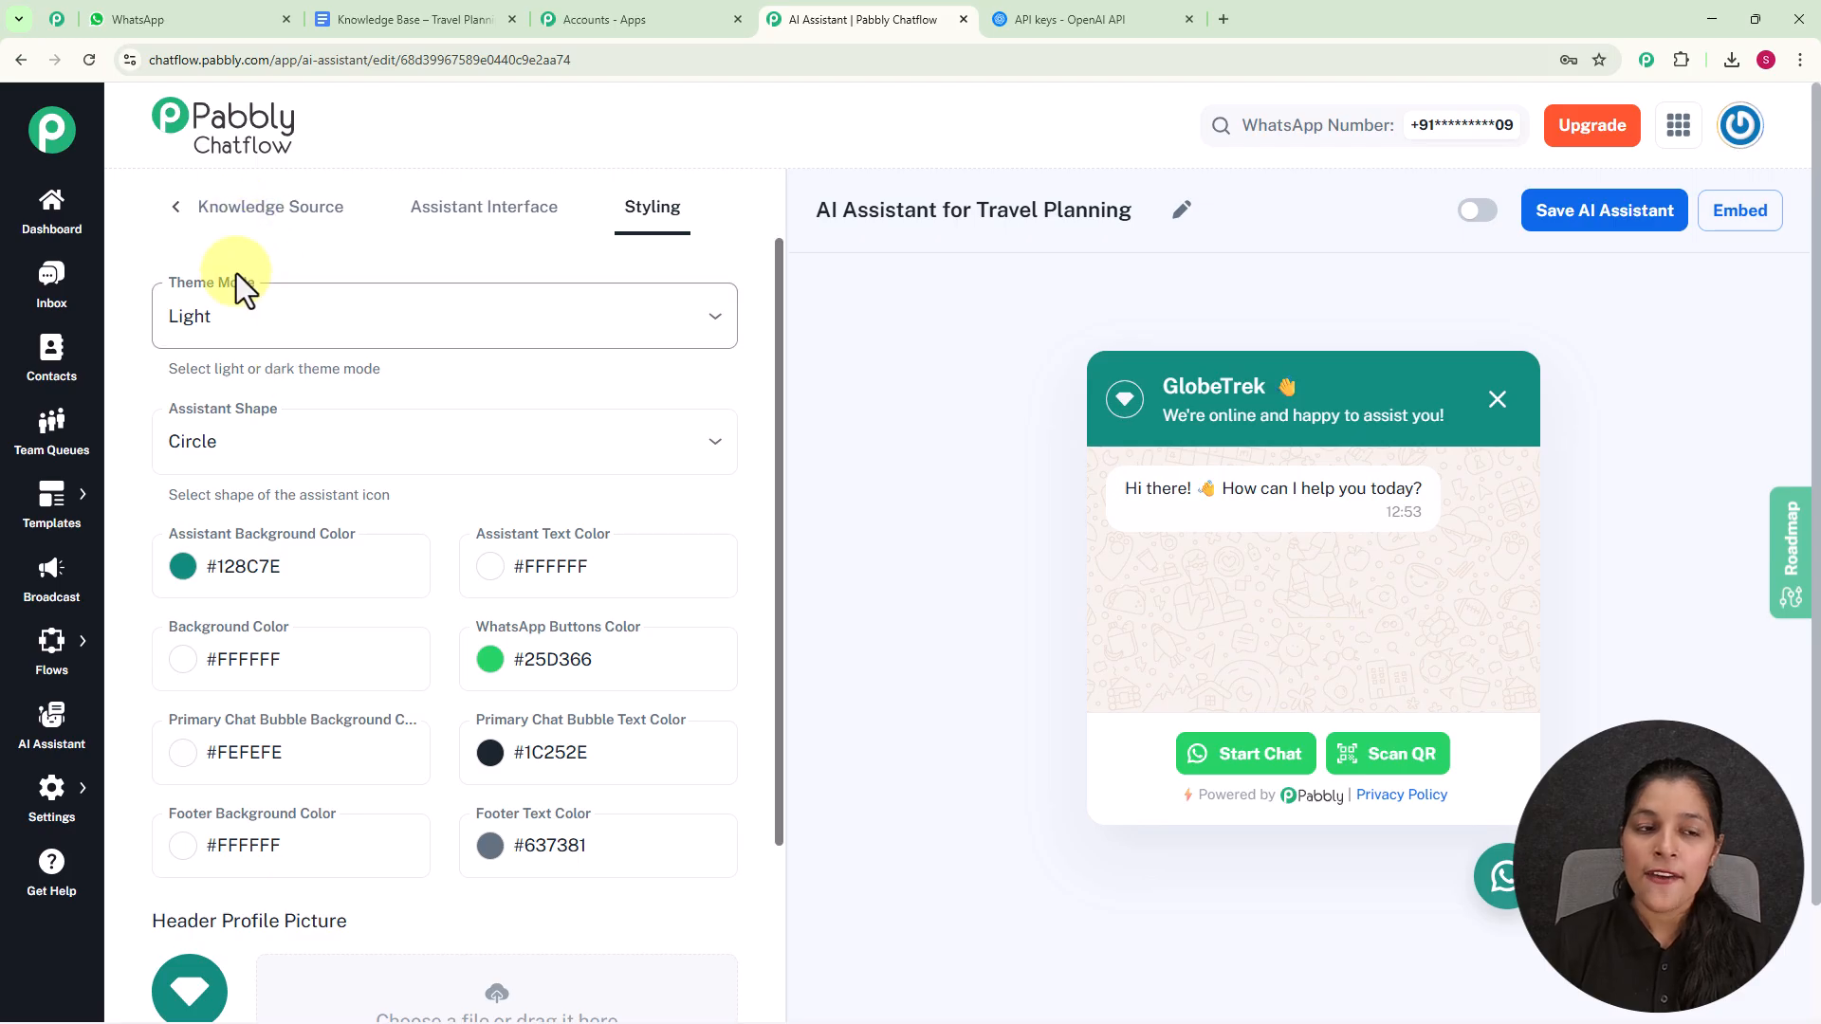
click(311, 330)
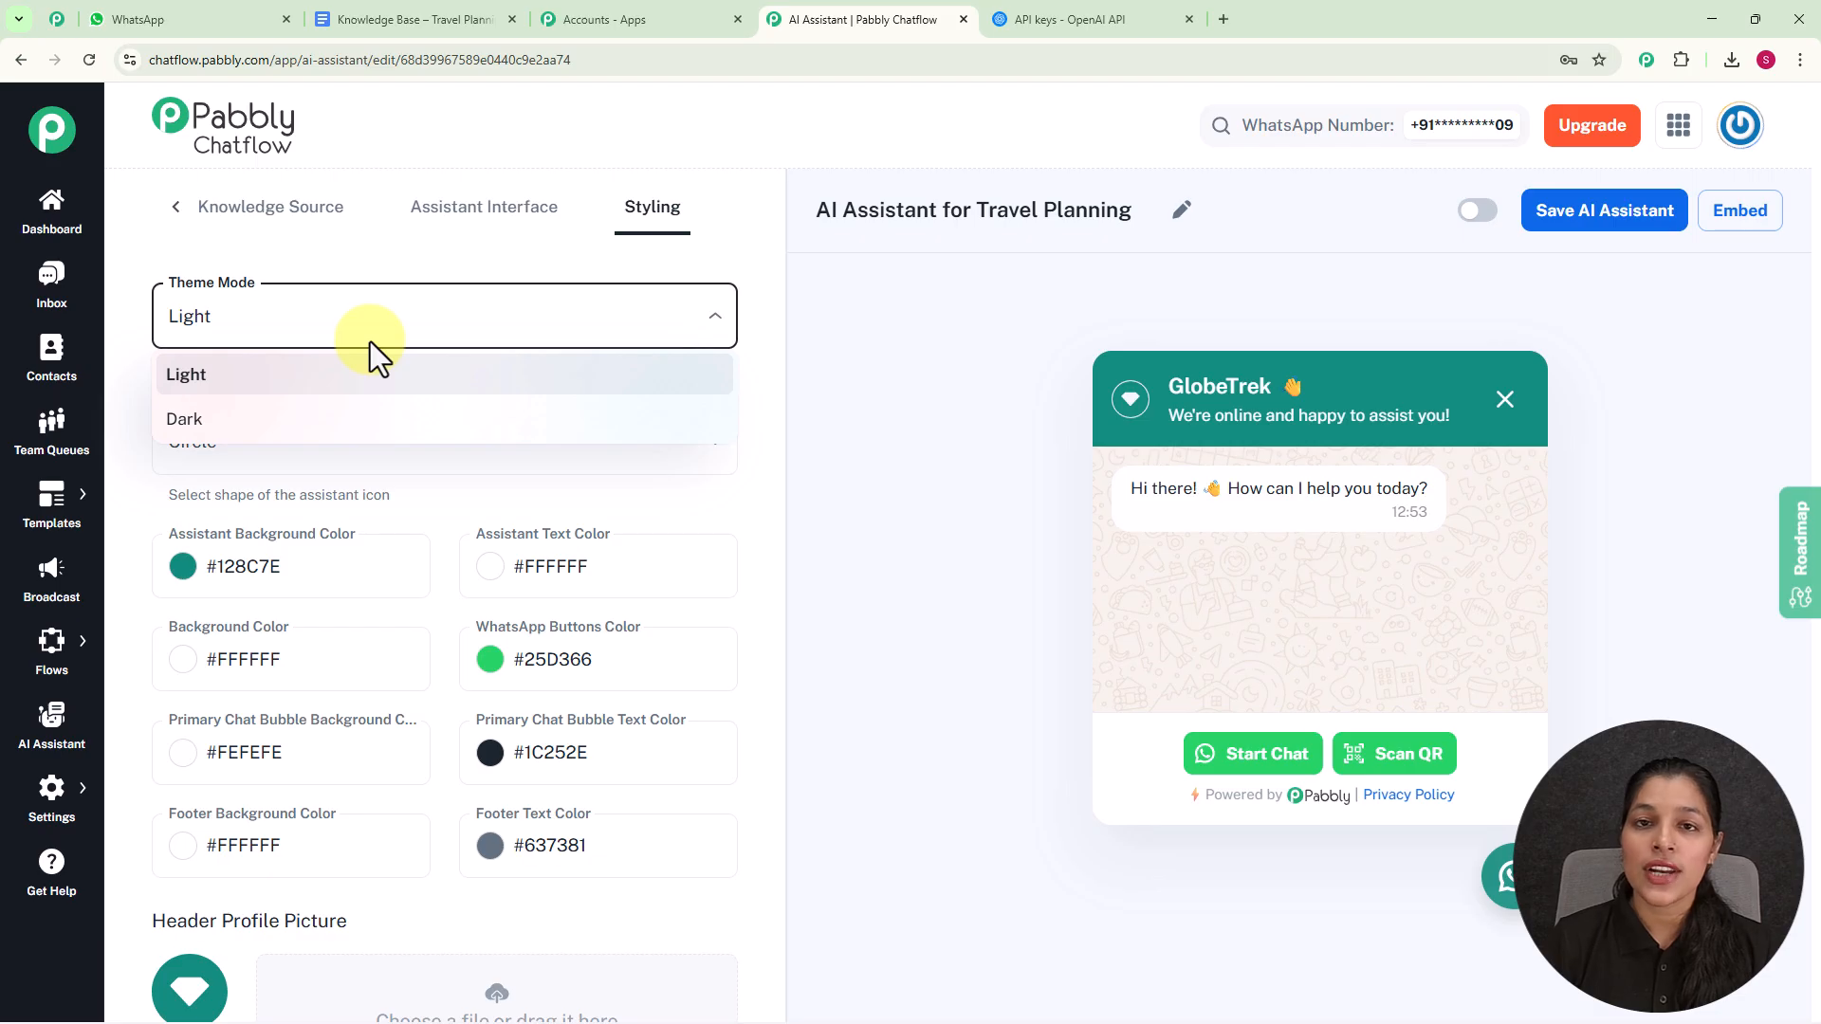
click(371, 423)
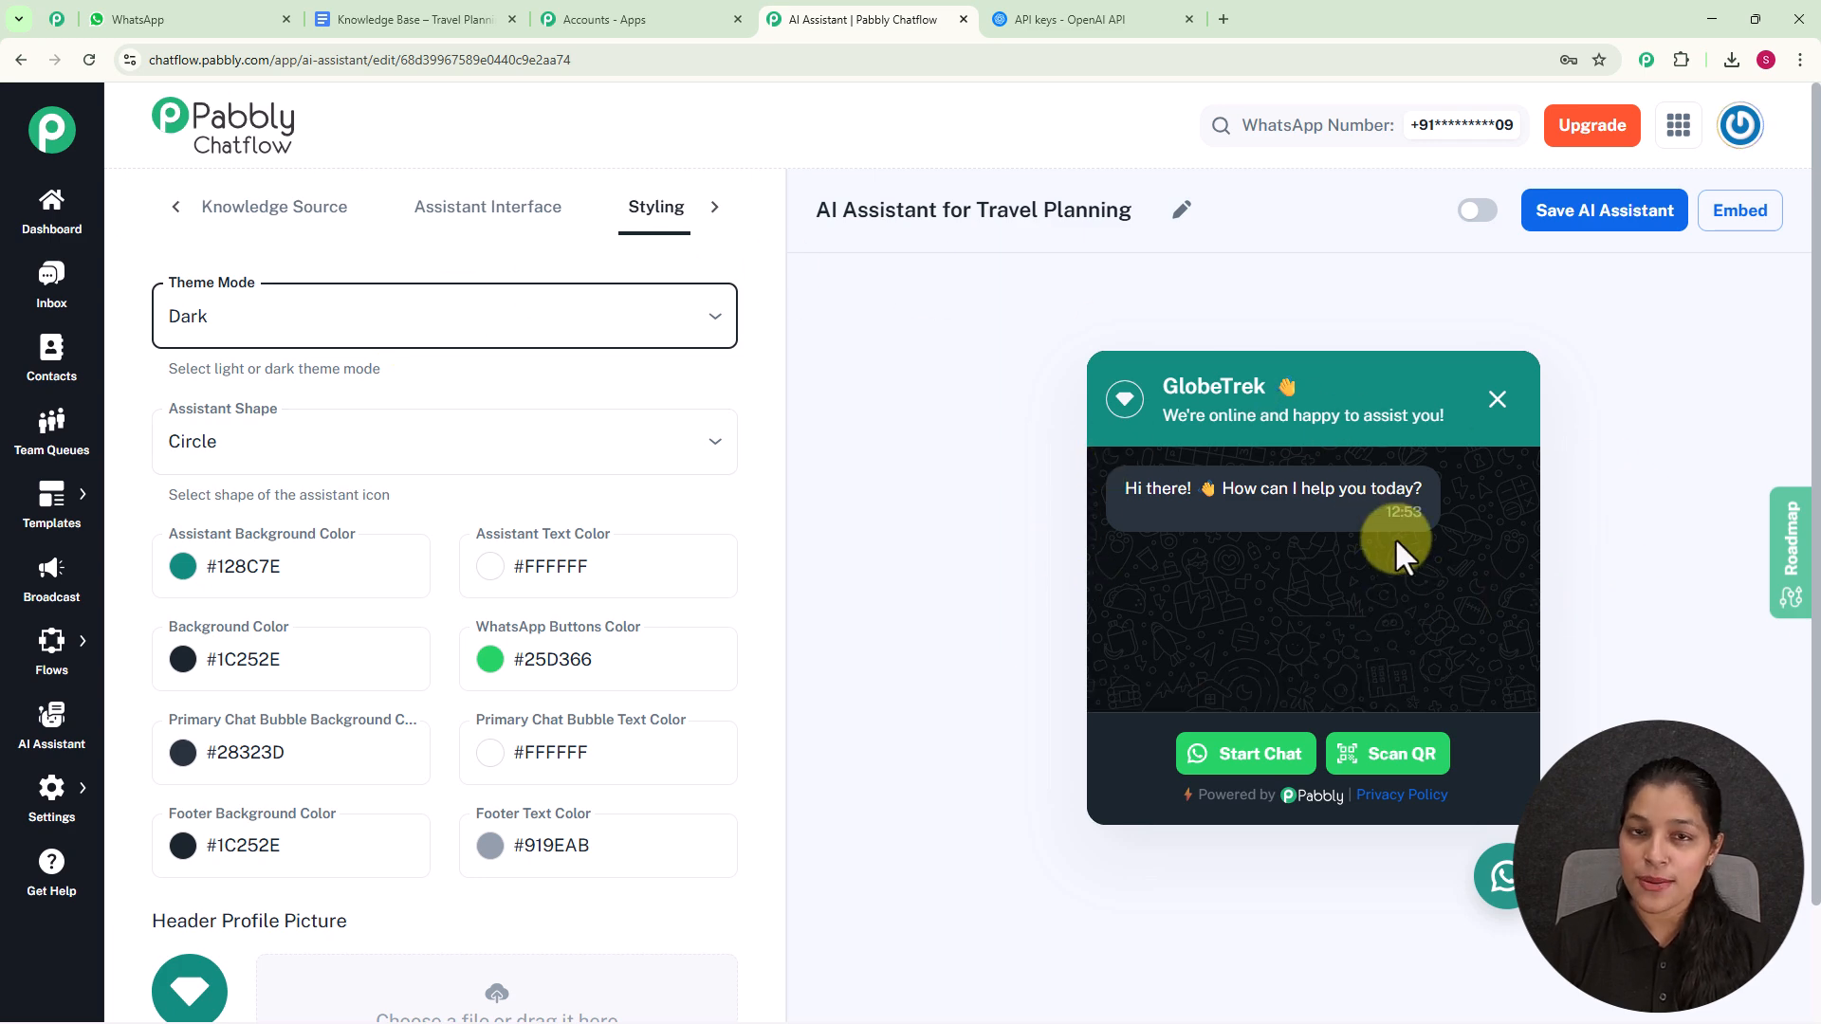
click(587, 323)
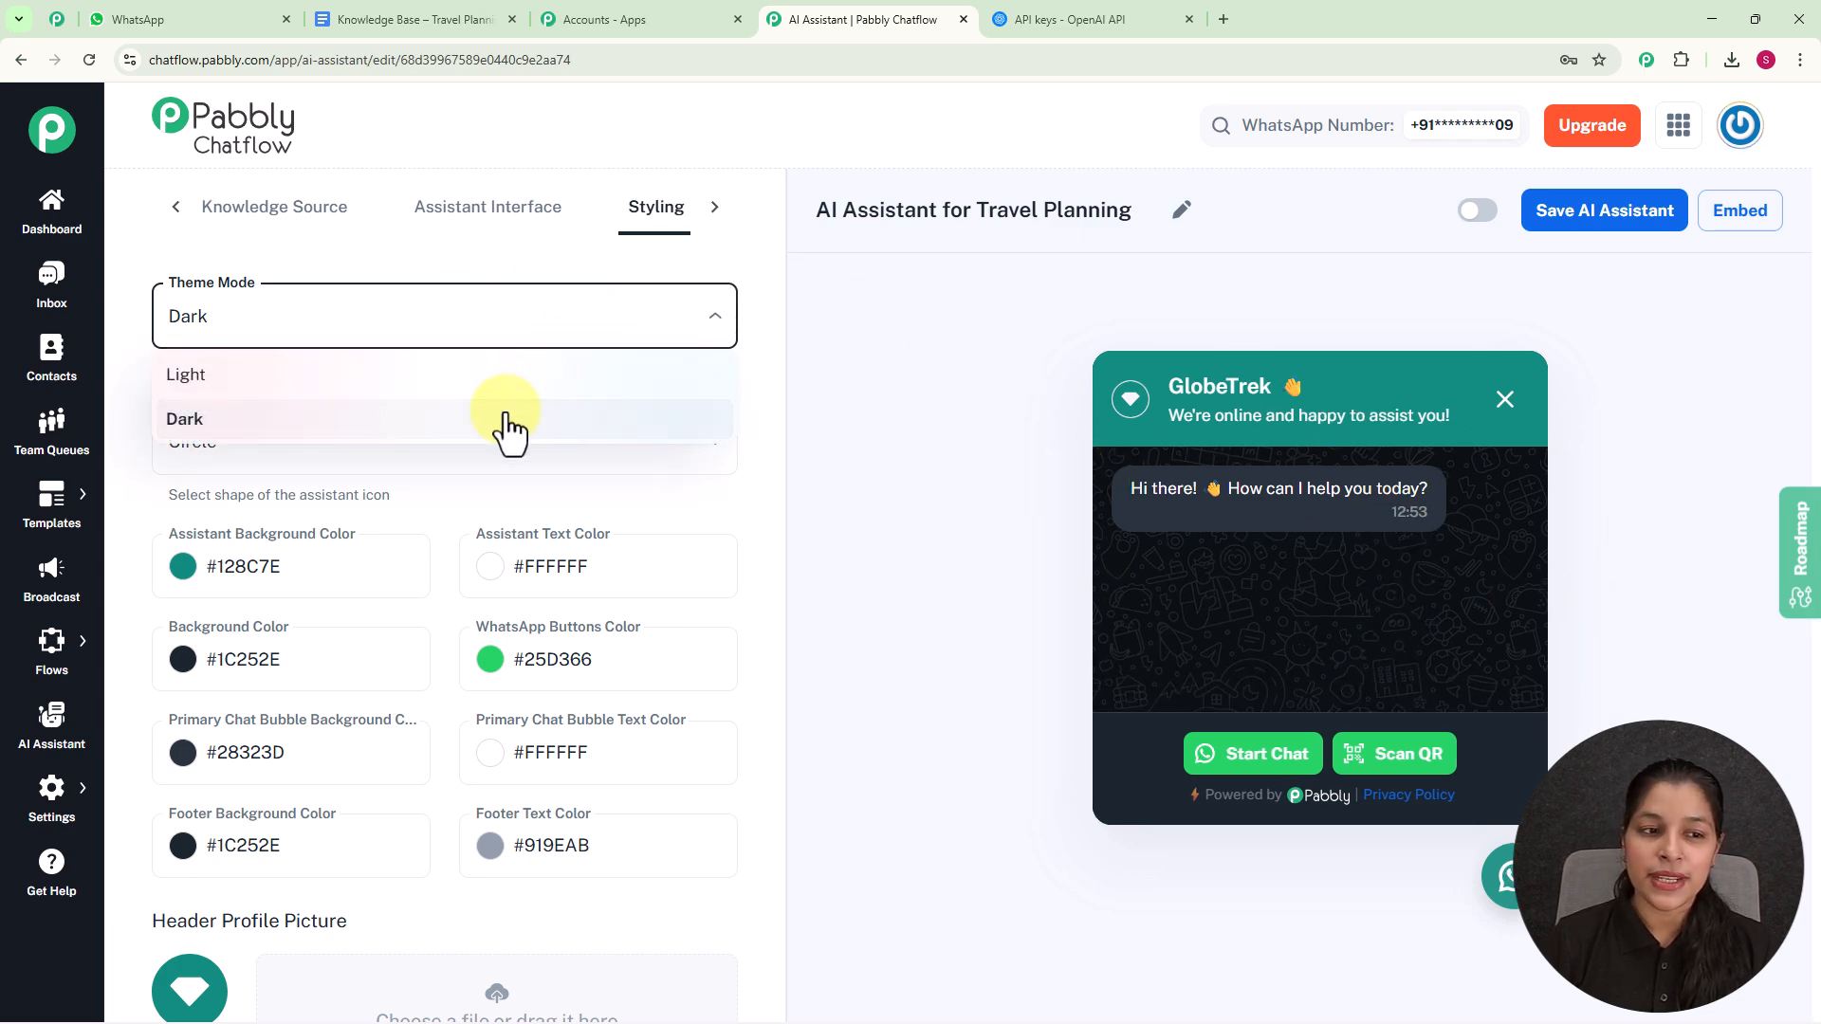
click(491, 375)
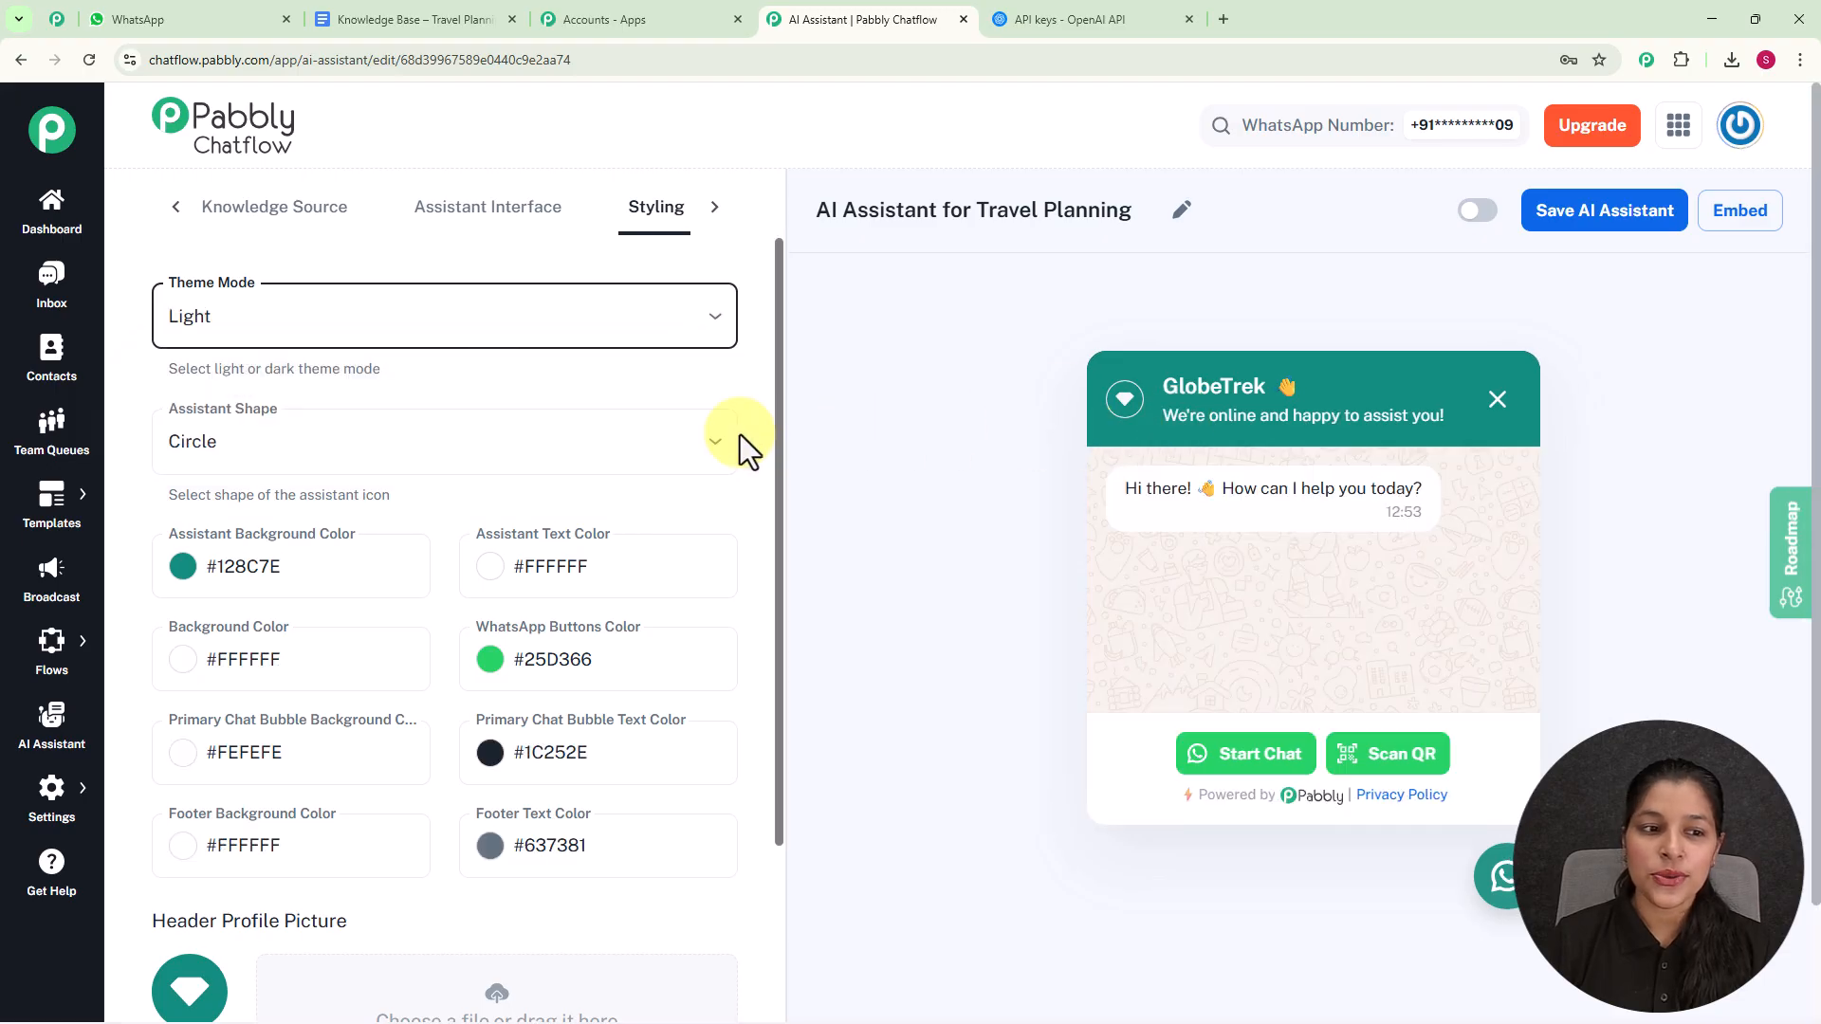
- Look through the available Assistant Shape options without changing the shape
scroll(740, 434, down, 1)
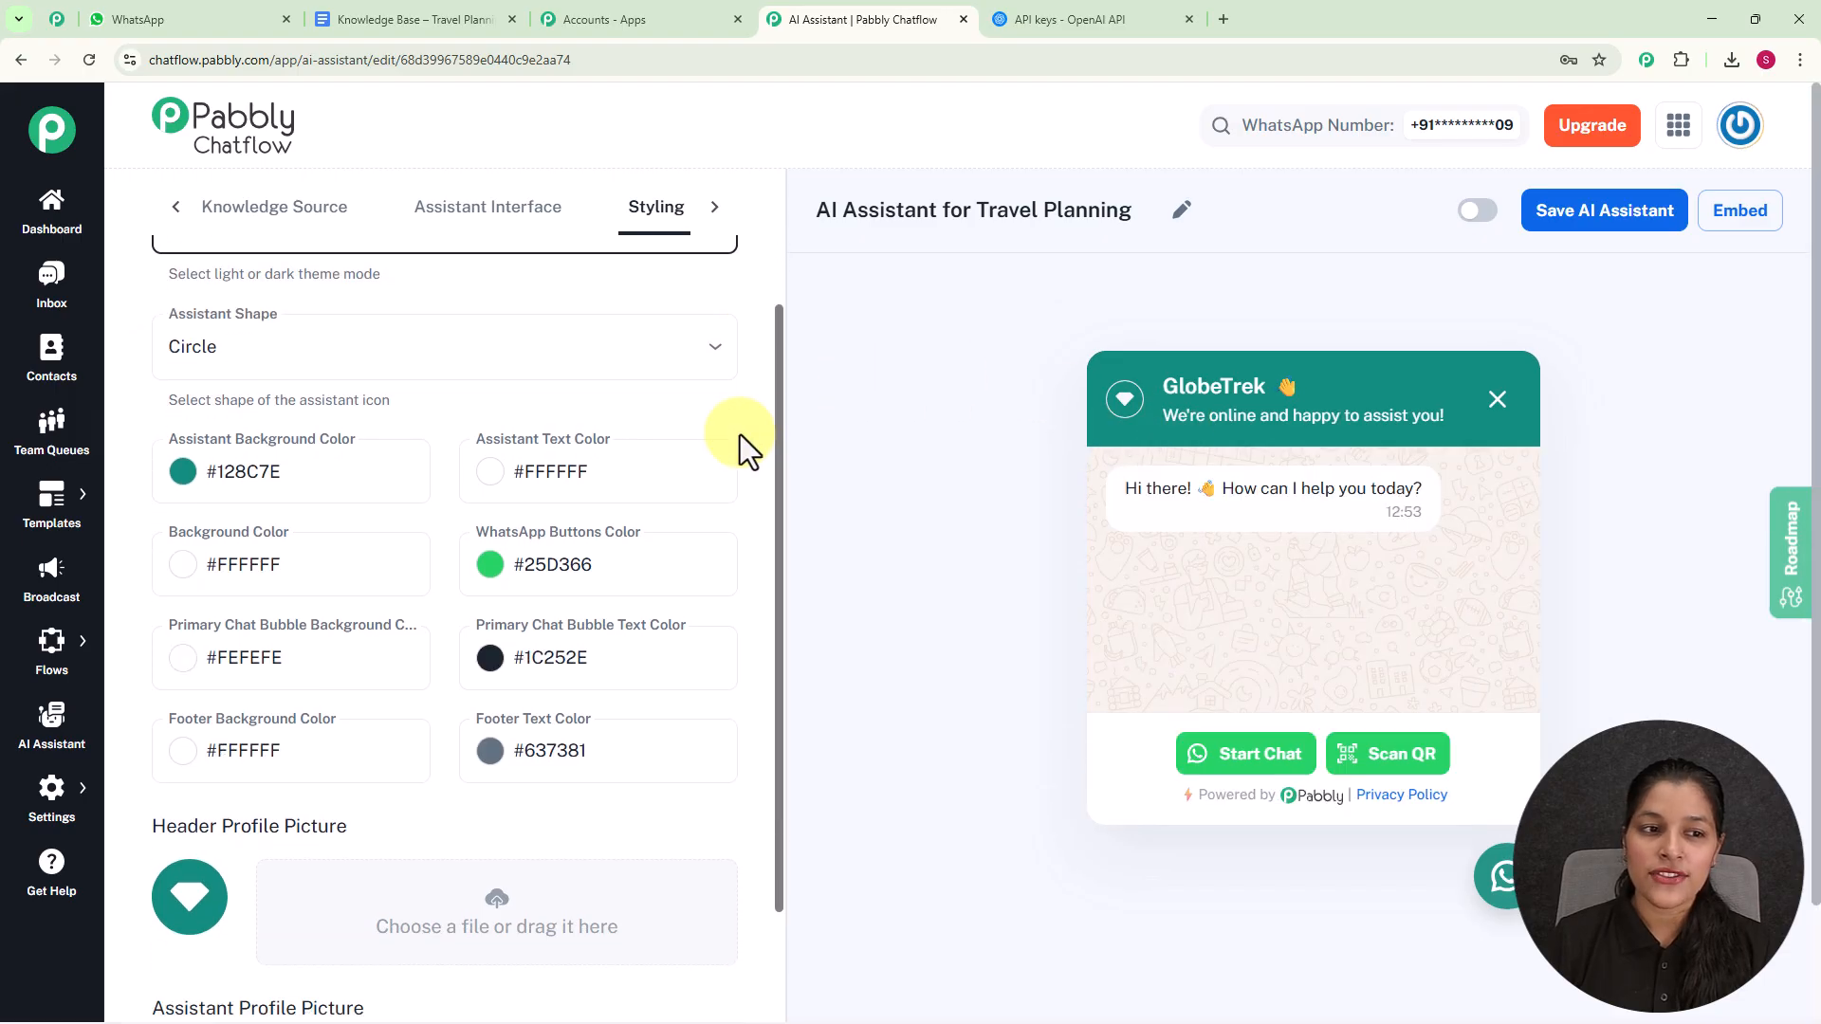
click(507, 348)
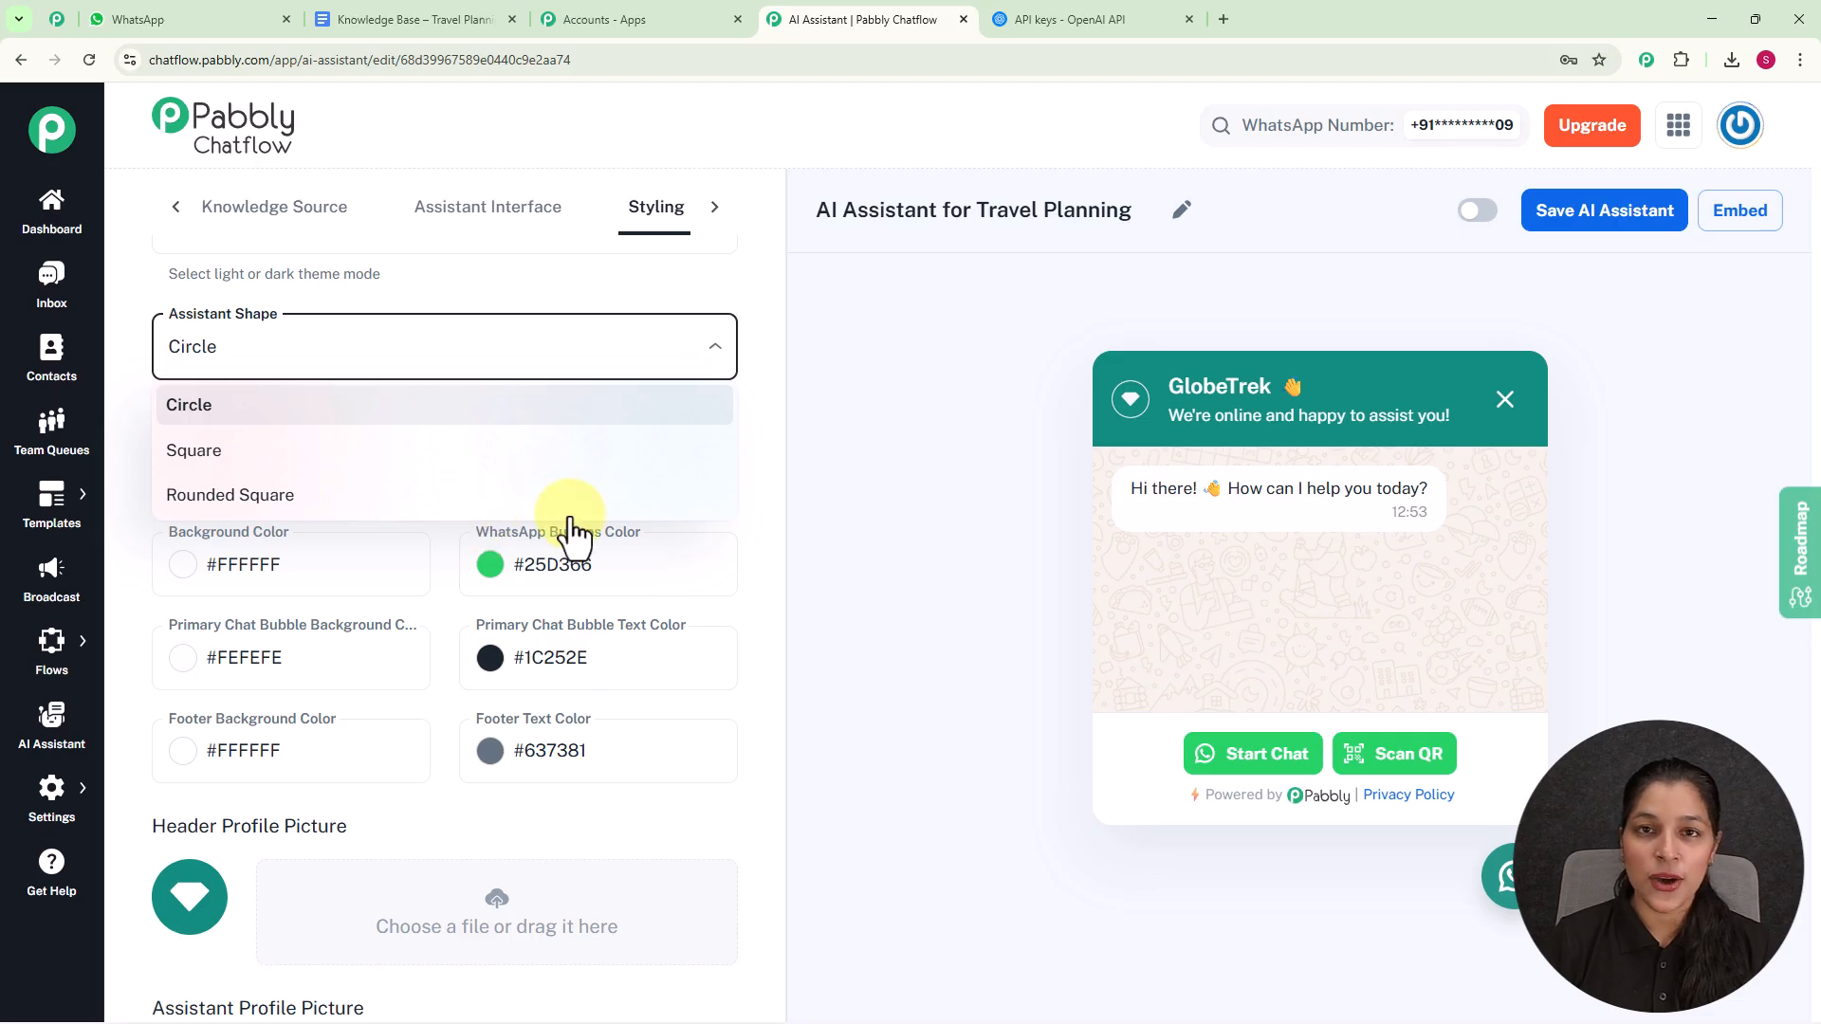
click(938, 487)
- Change the Assistant Background Color to the near-black teal #021412ff
scroll(577, 203, down, 2)
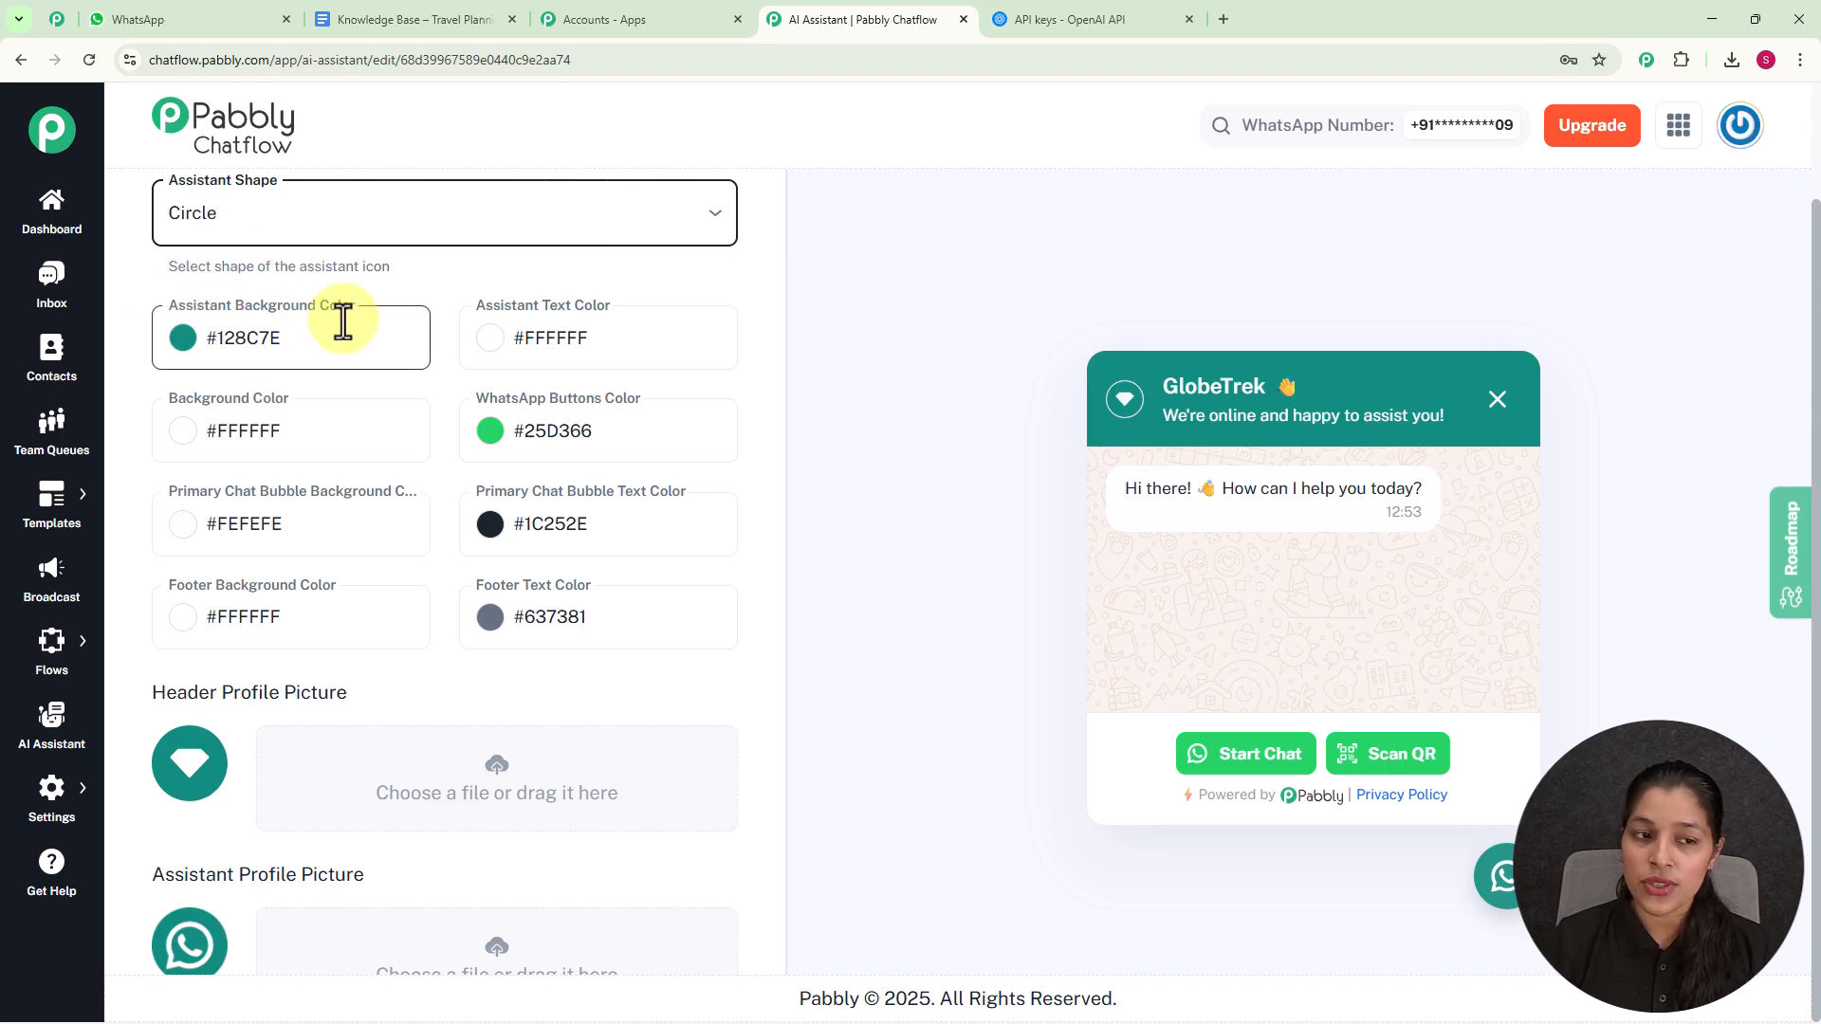
click(180, 343)
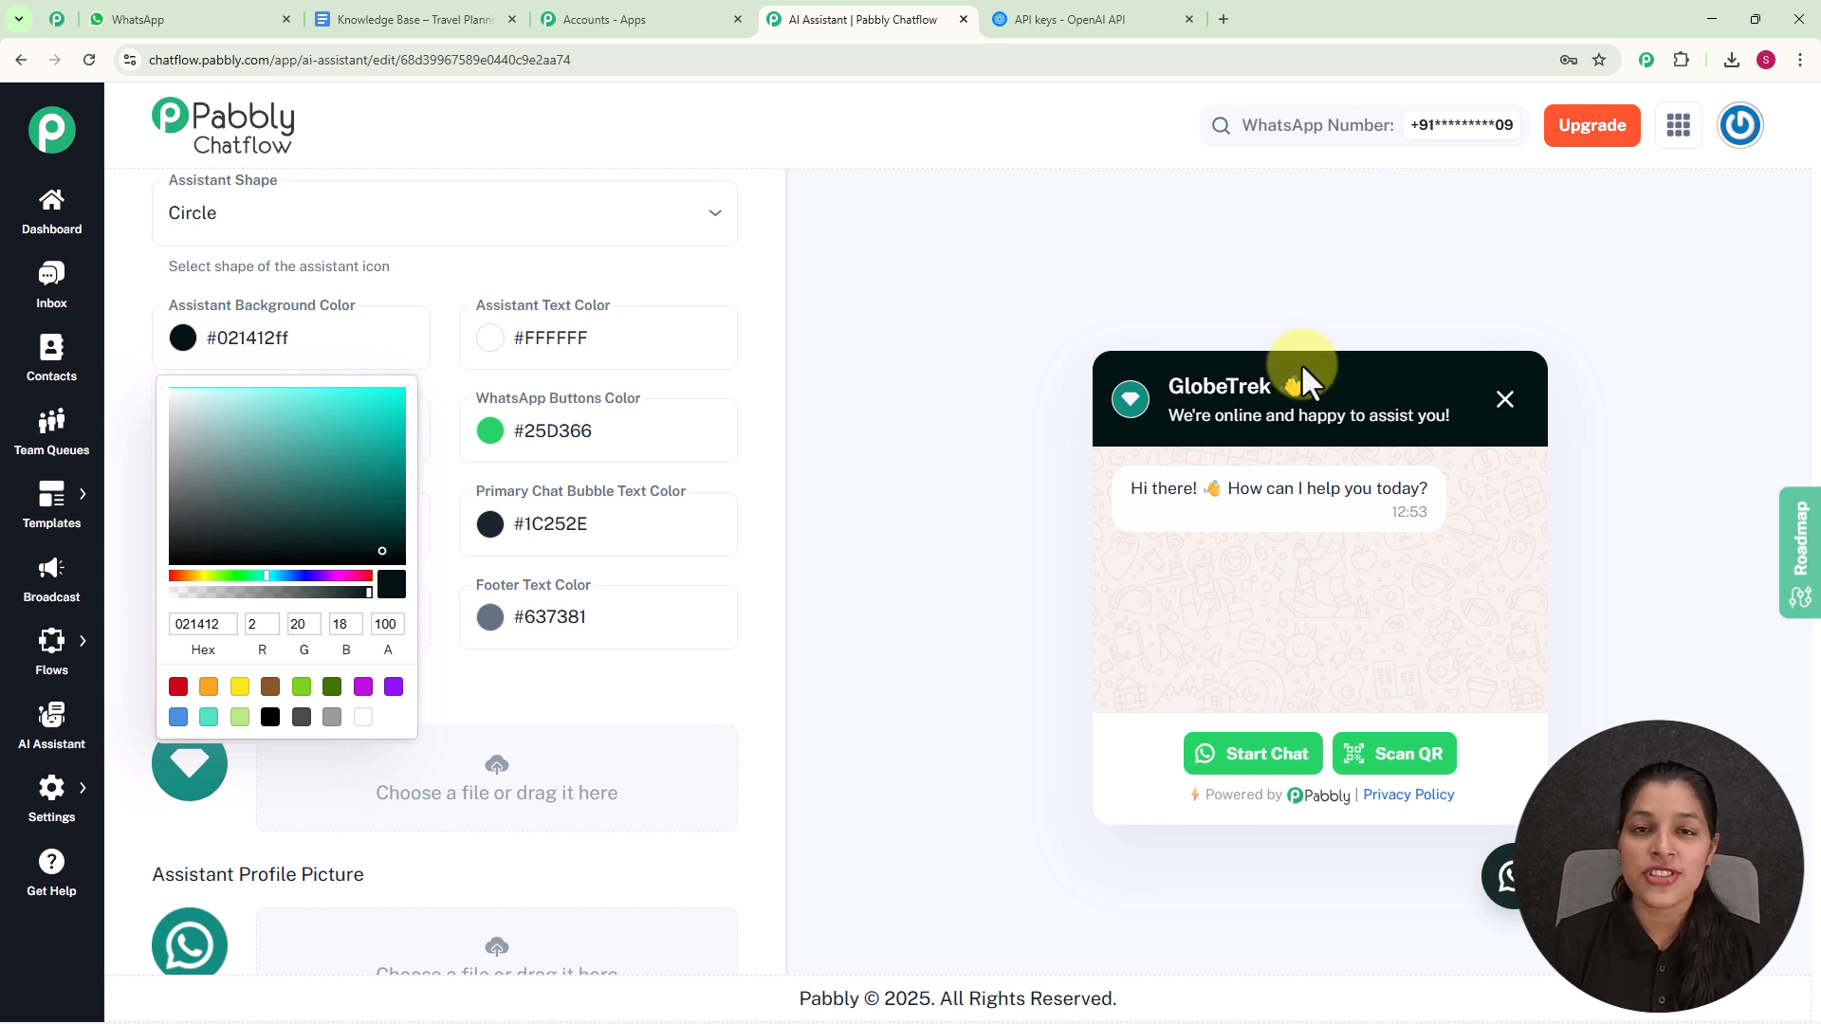
click(999, 361)
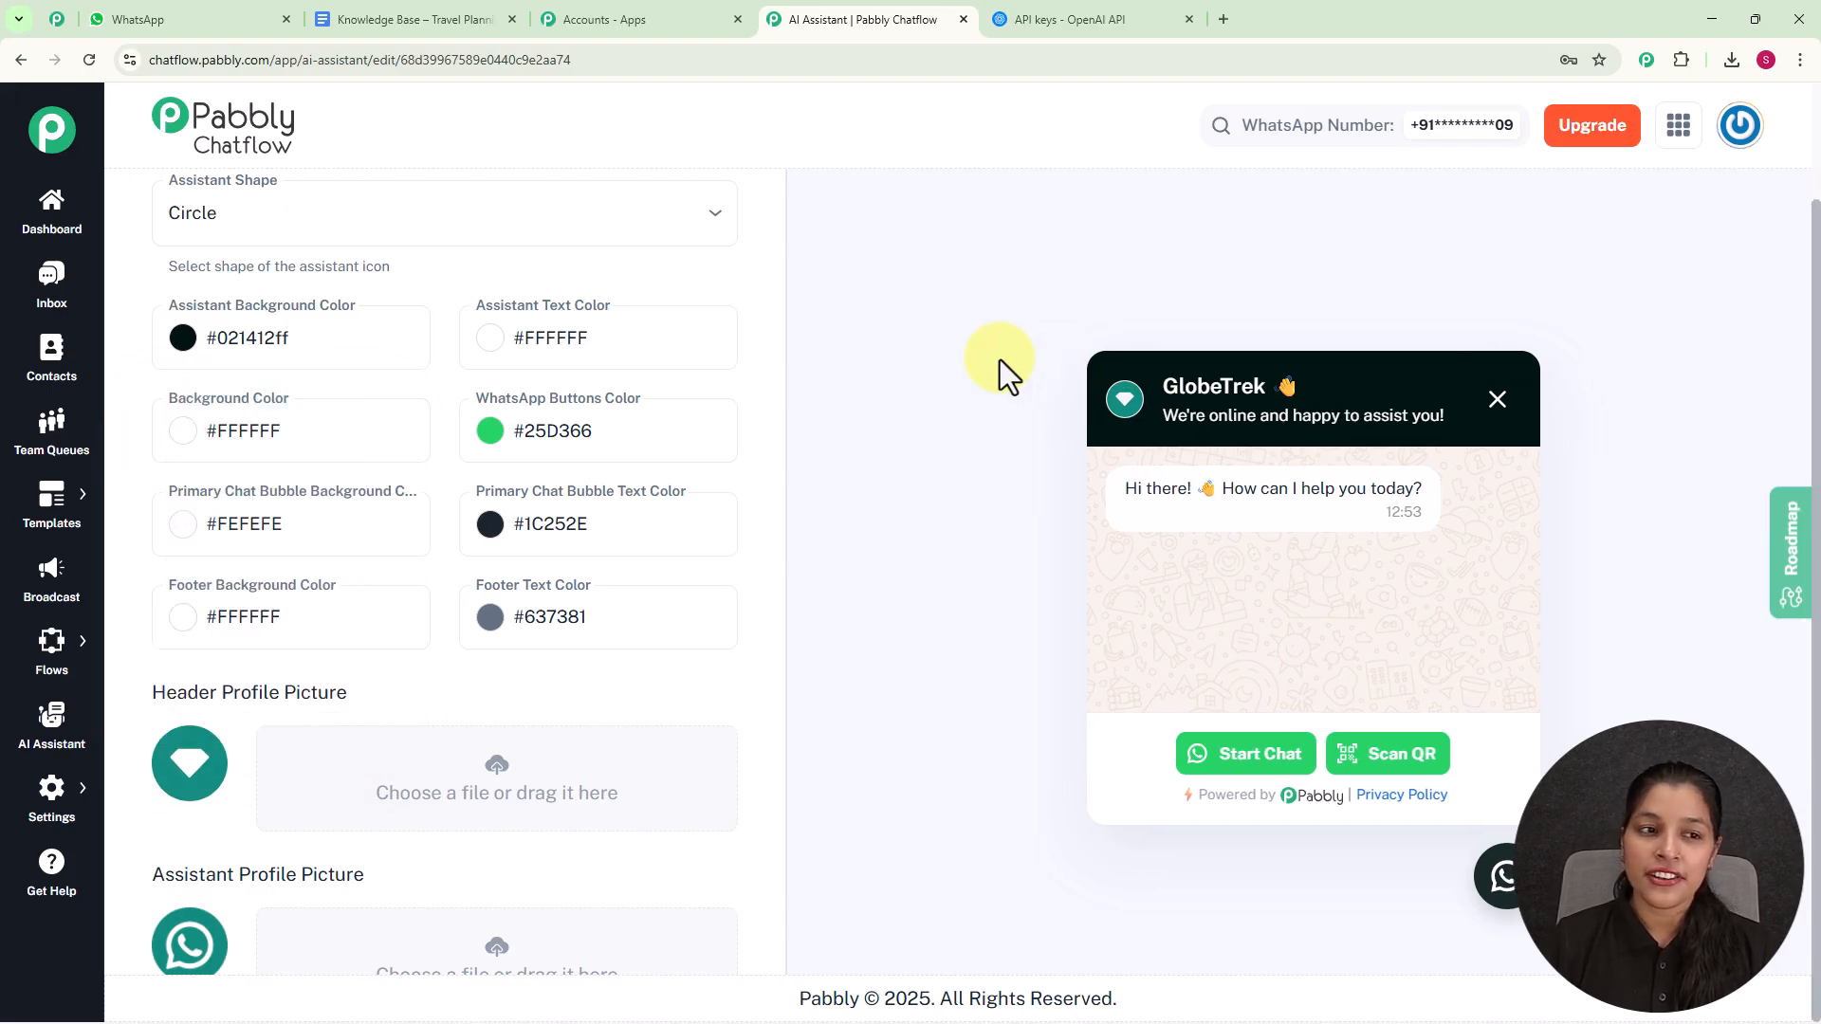
- Activate the AI Assistant for Travel Planning and save it
scroll(453, 571, down, 3)
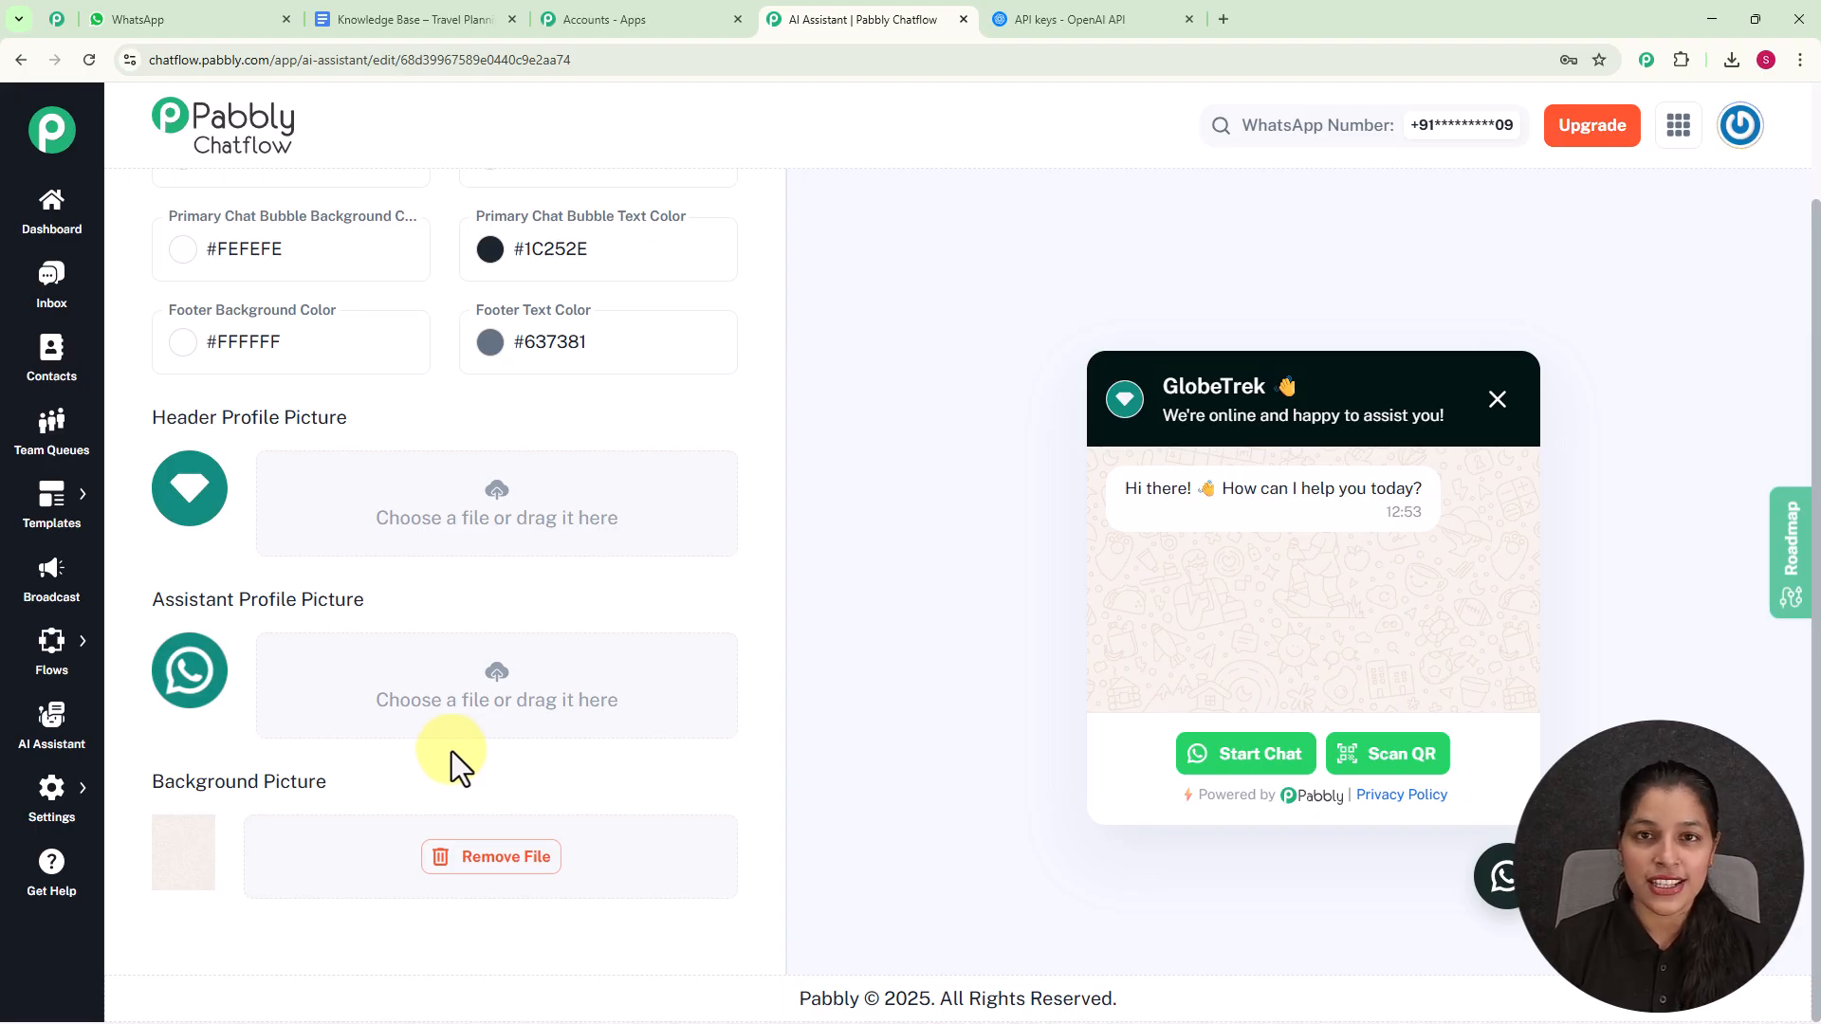
scroll(452, 751, up, 5)
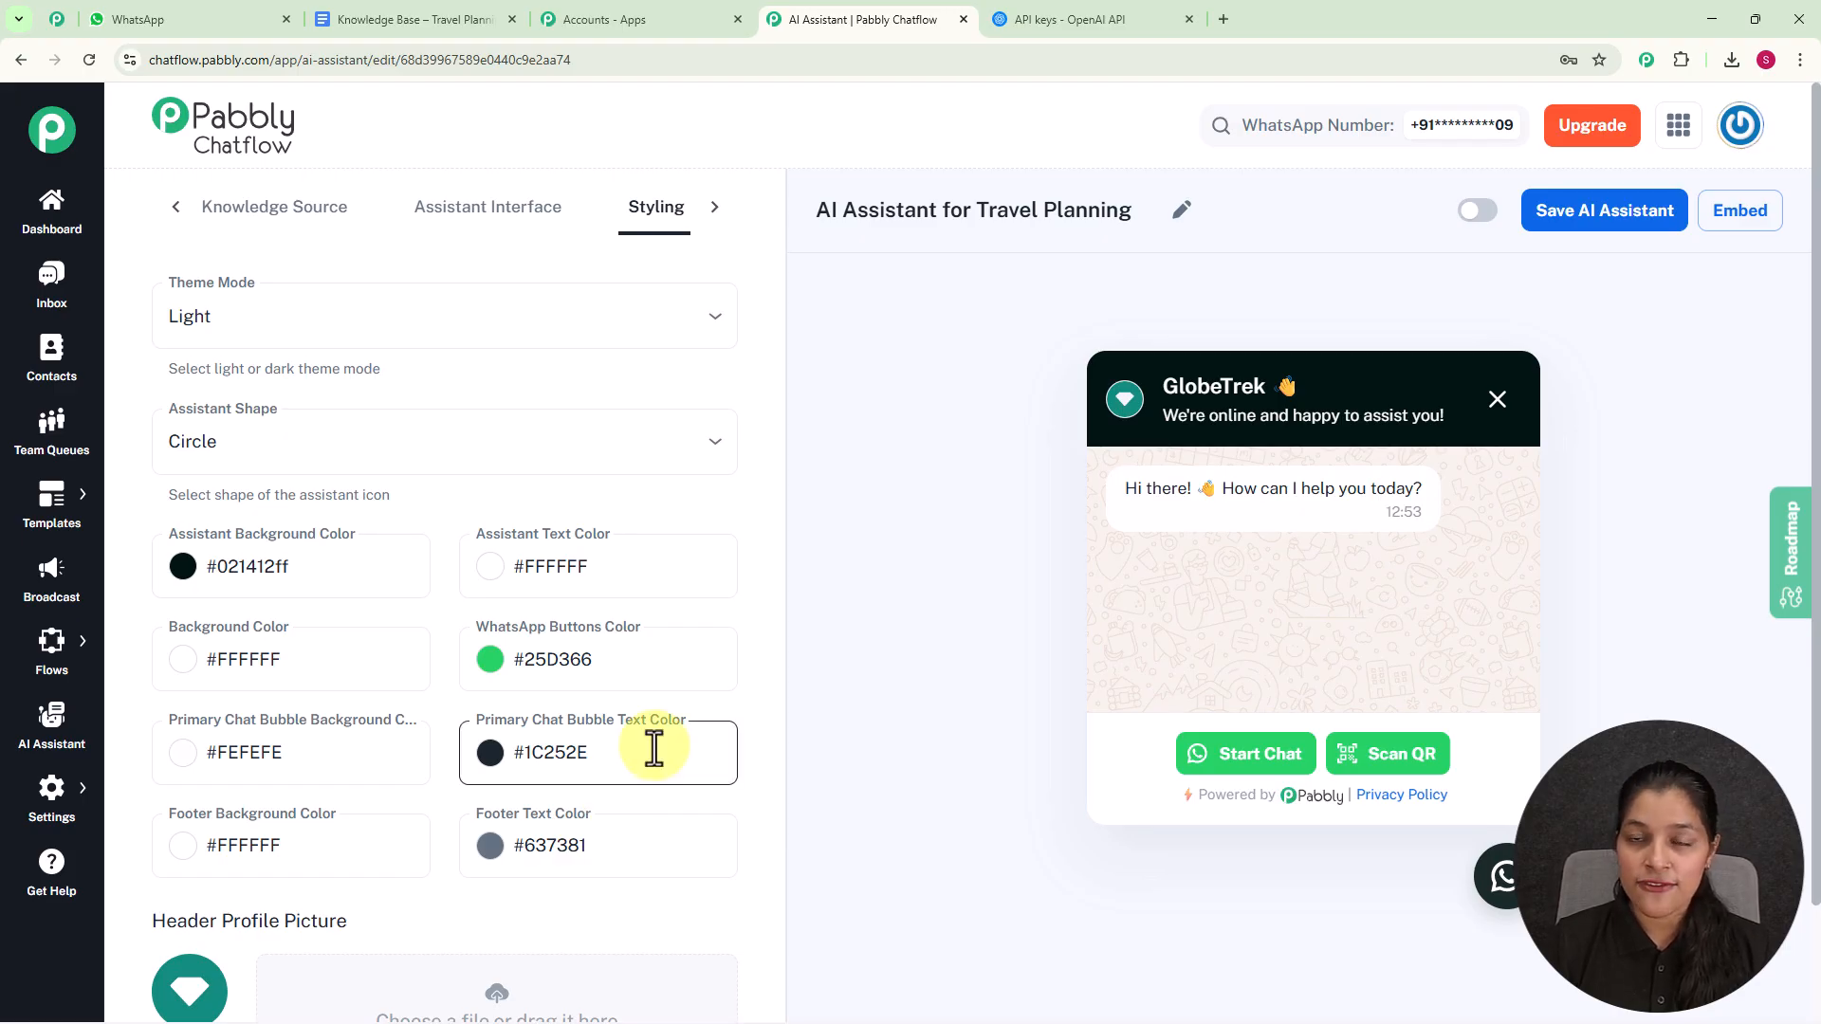
click(1477, 213)
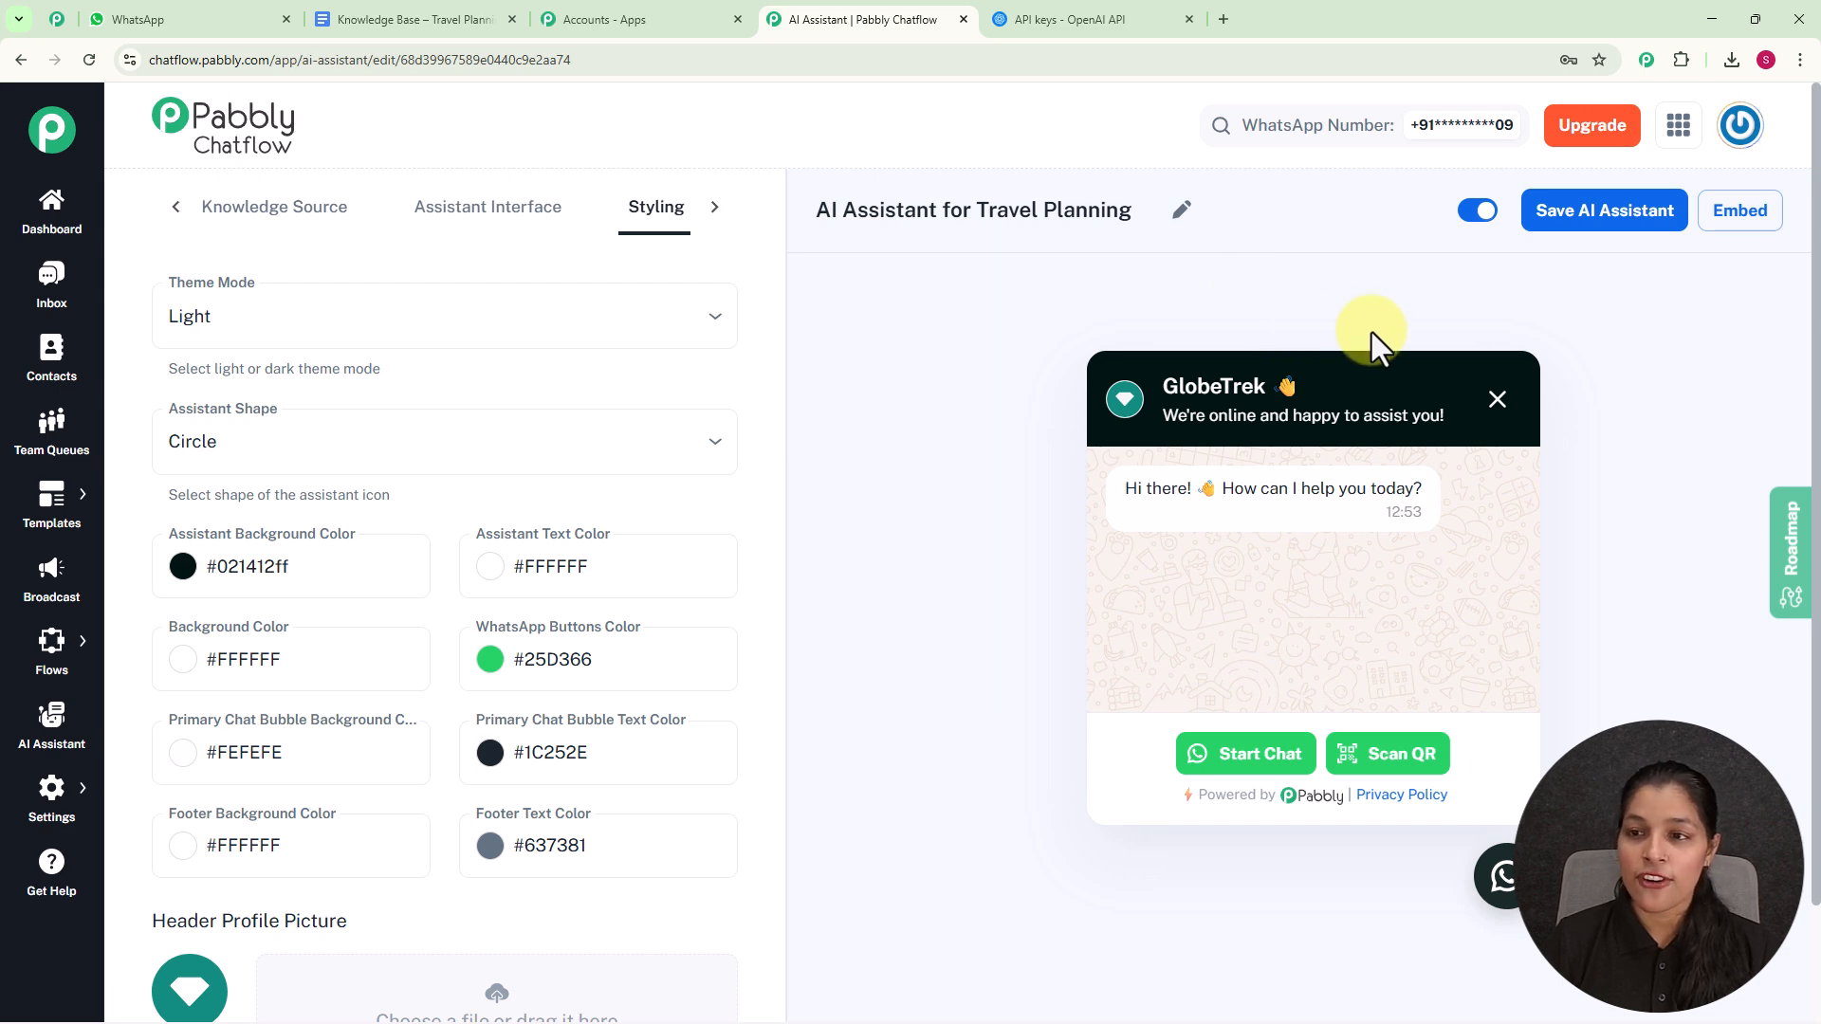
click(1553, 232)
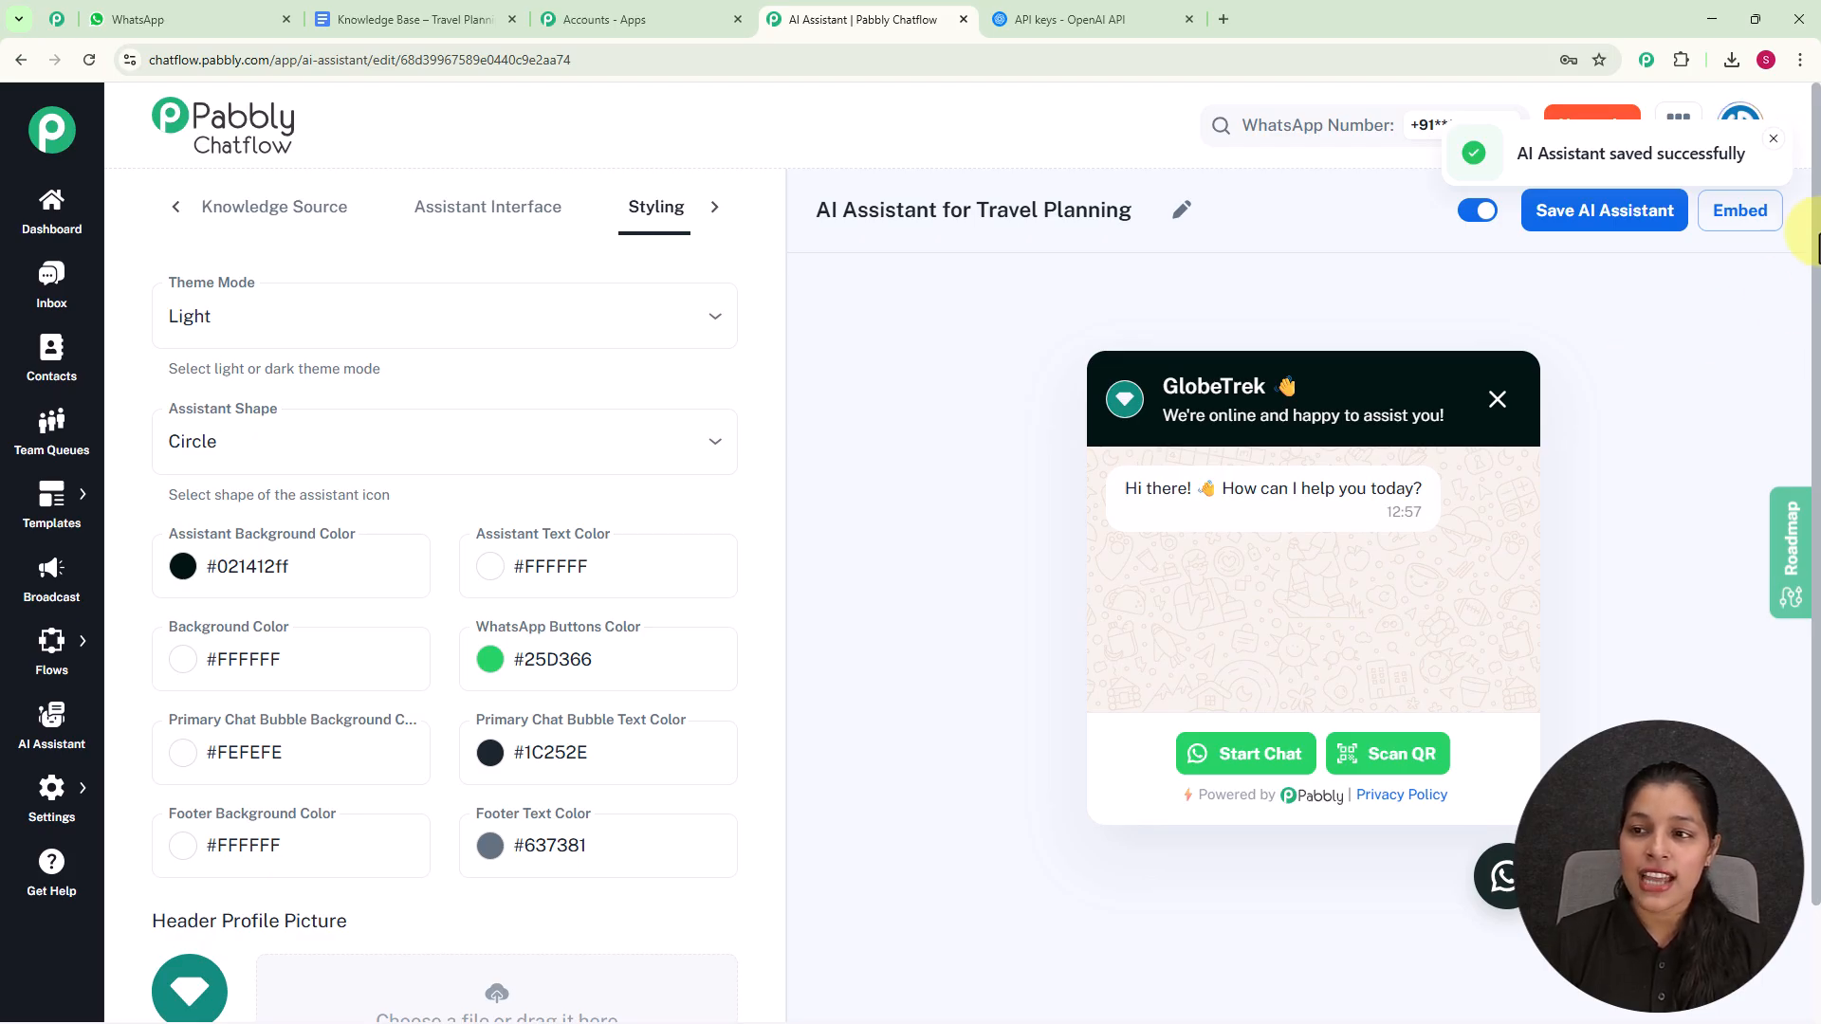
- View the script for embedding the AI assistant and close it again
click(1739, 210)
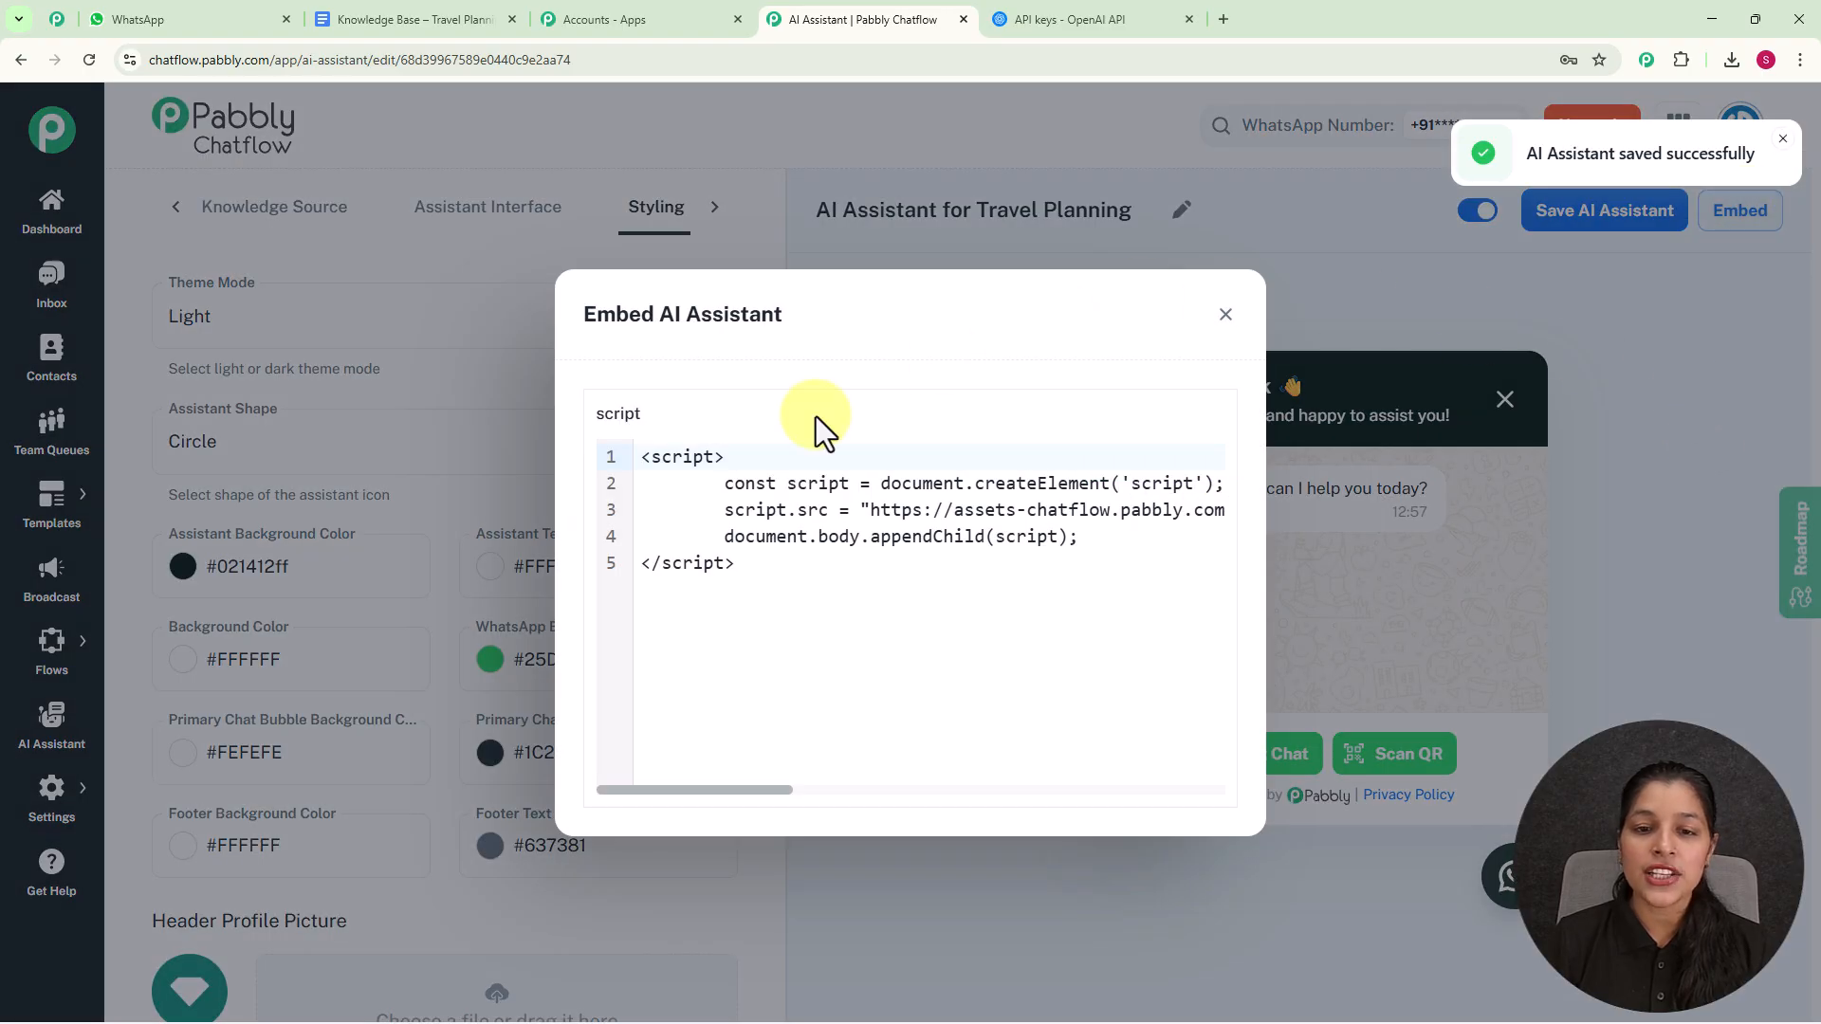
mouse_move(926, 573)
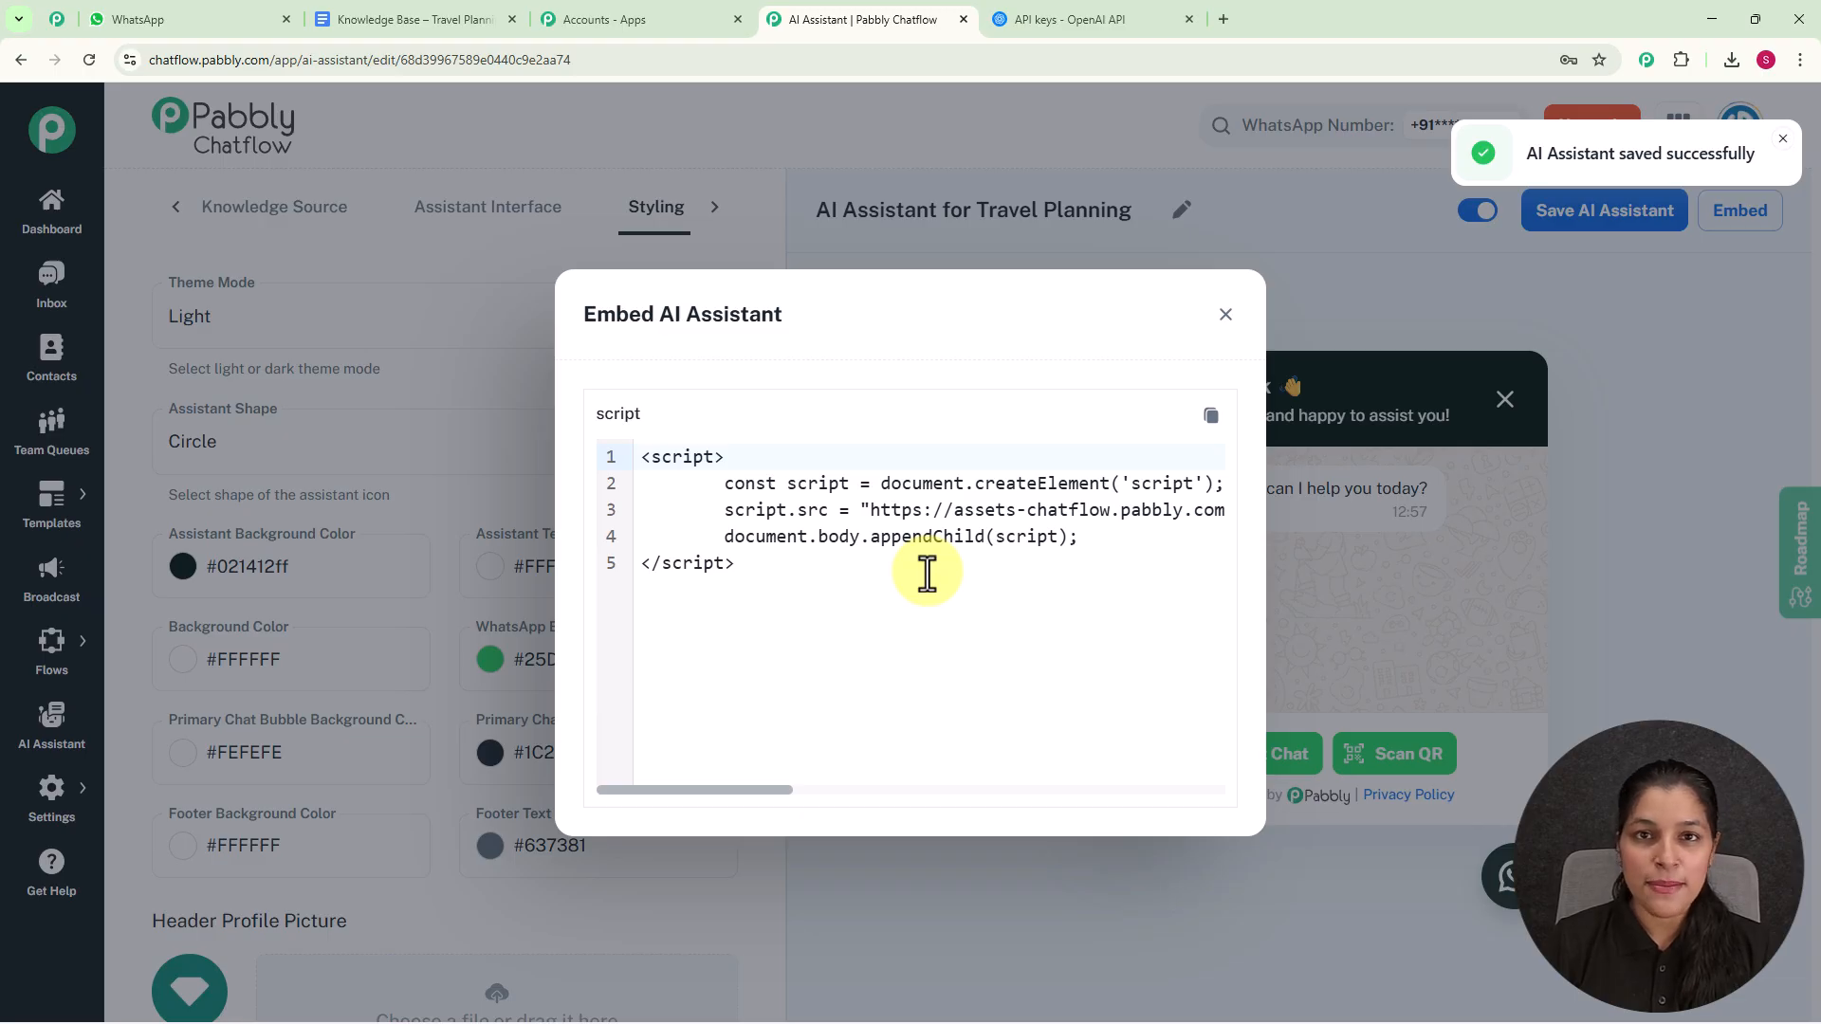
click(1225, 314)
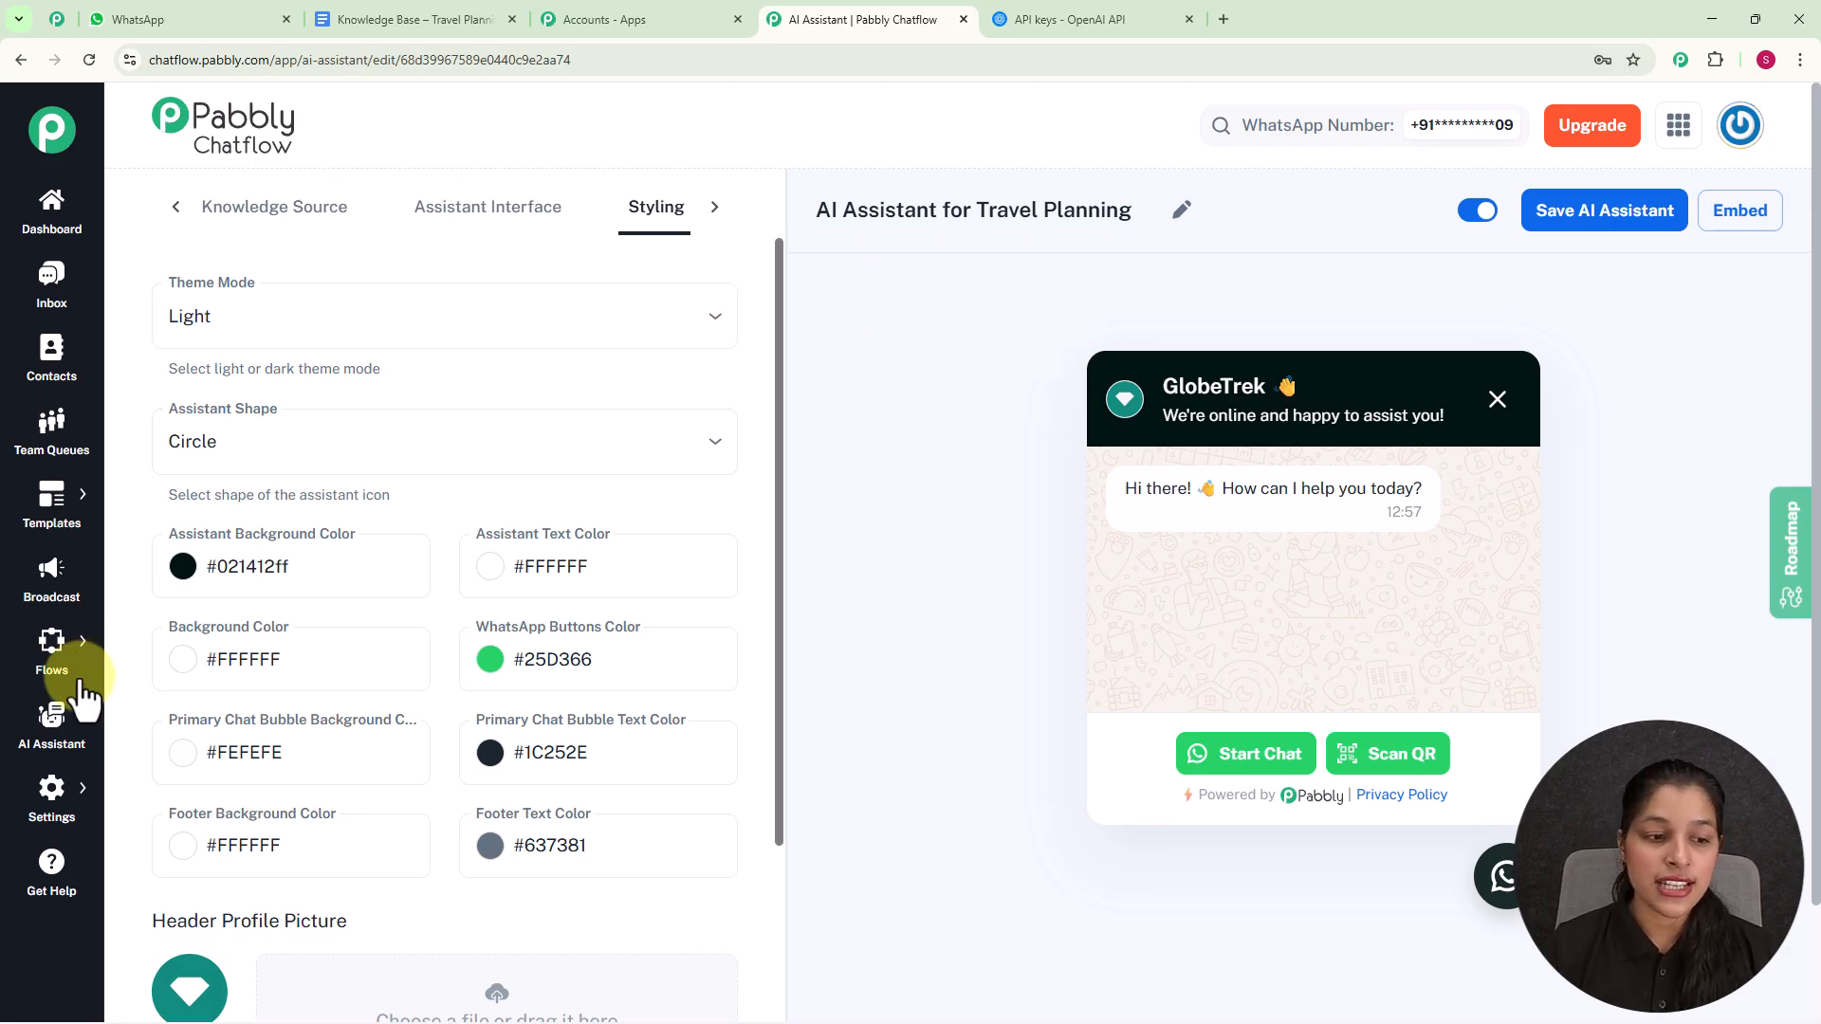
- Check in the inbox's AI Auto-Reply Settings which AI assistants can be assigned to the New Registrants contact list
mouse_move(51, 793)
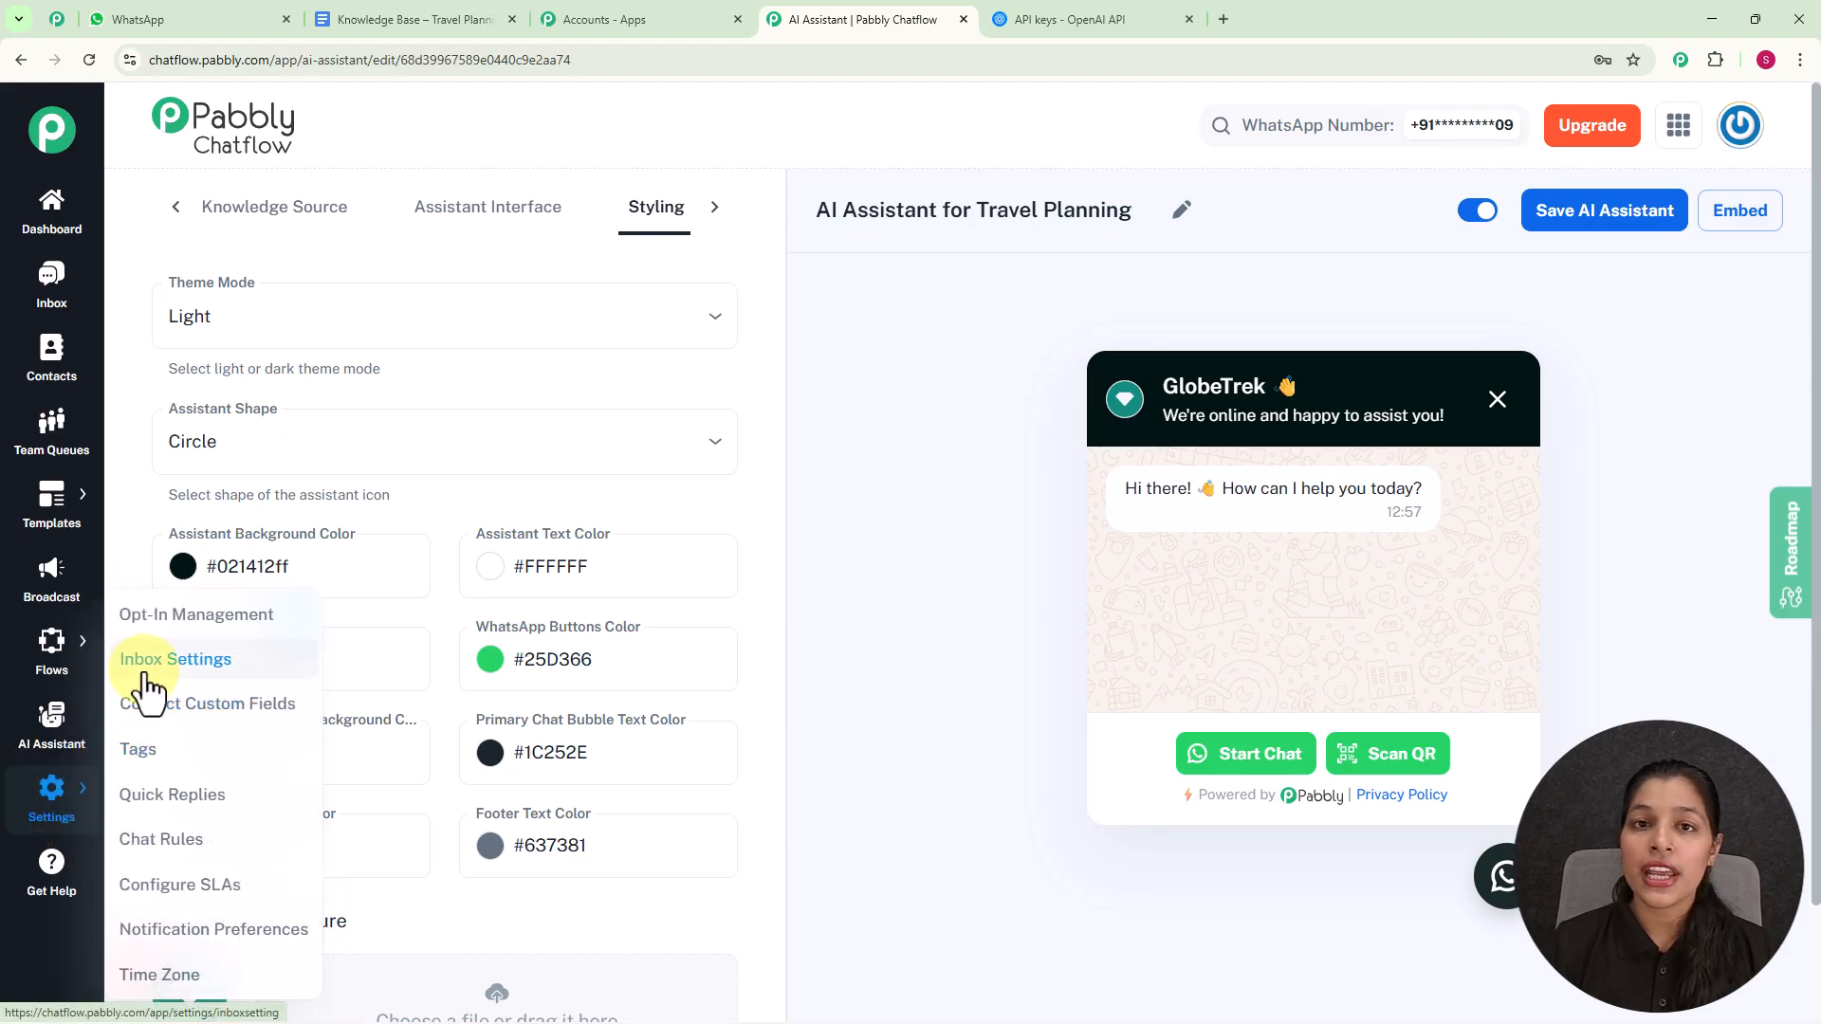
click(151, 662)
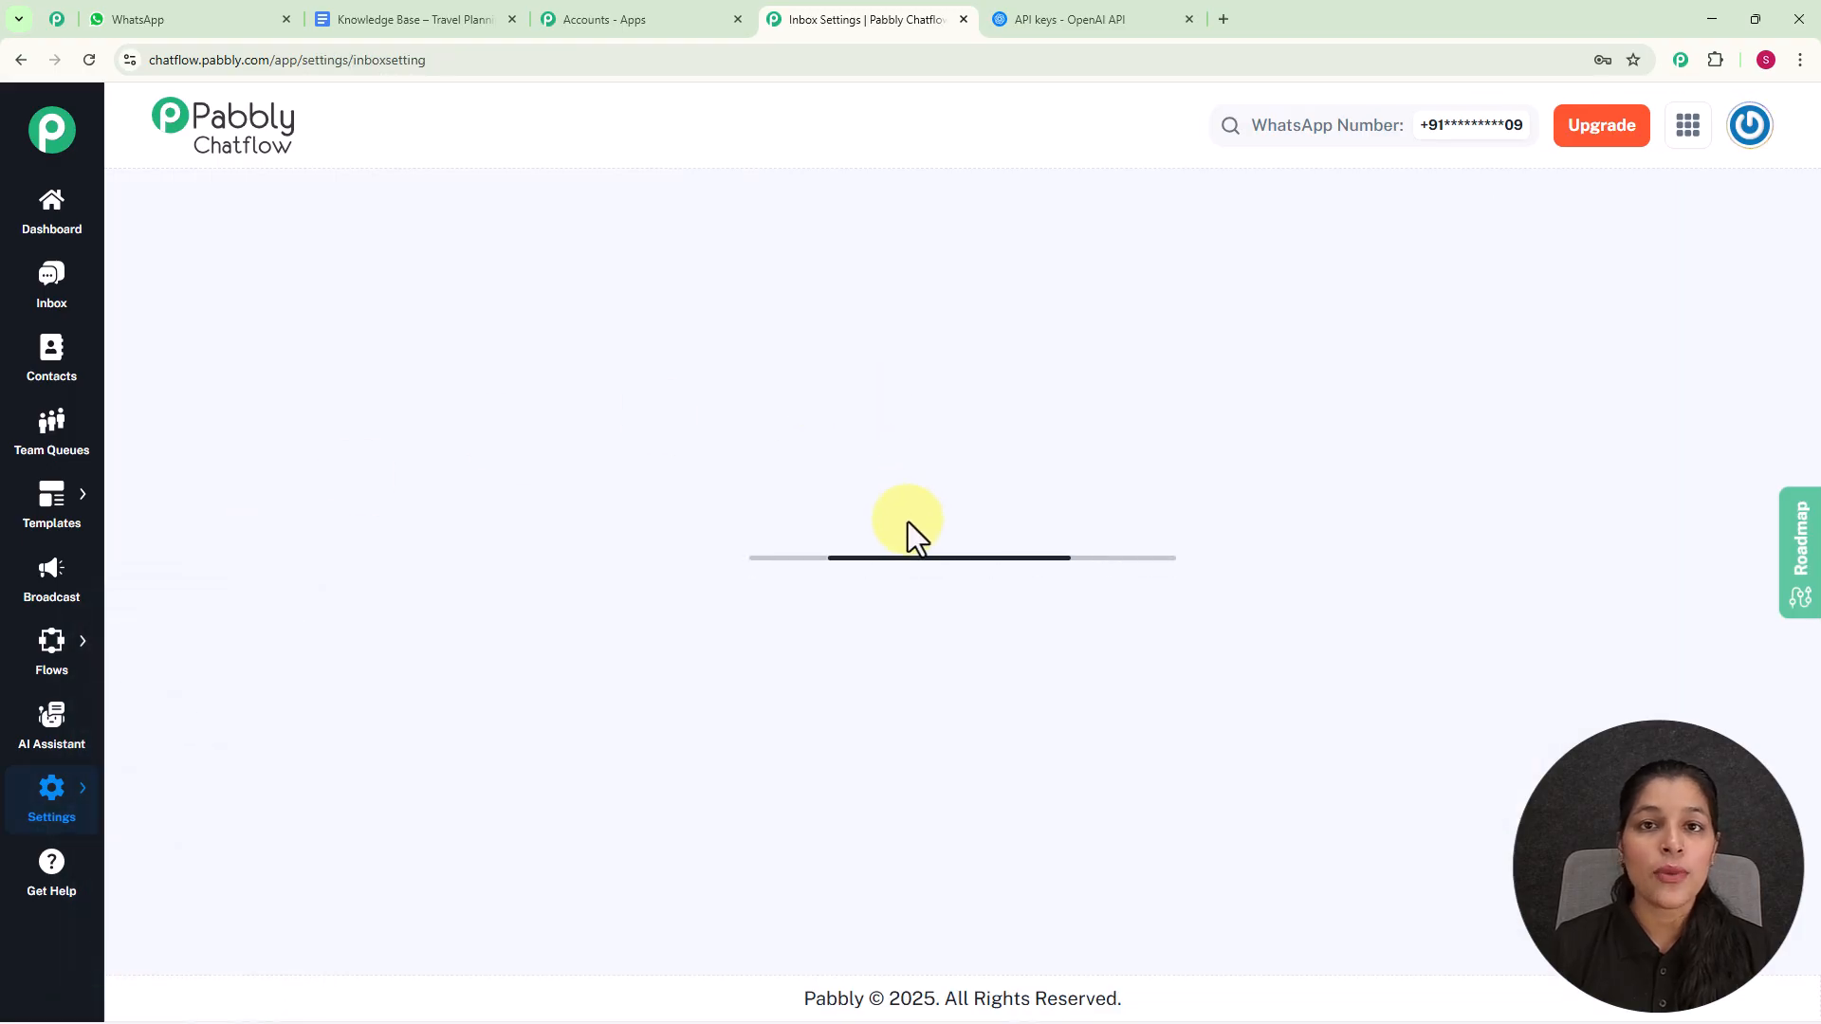
scroll(981, 650, down, 20)
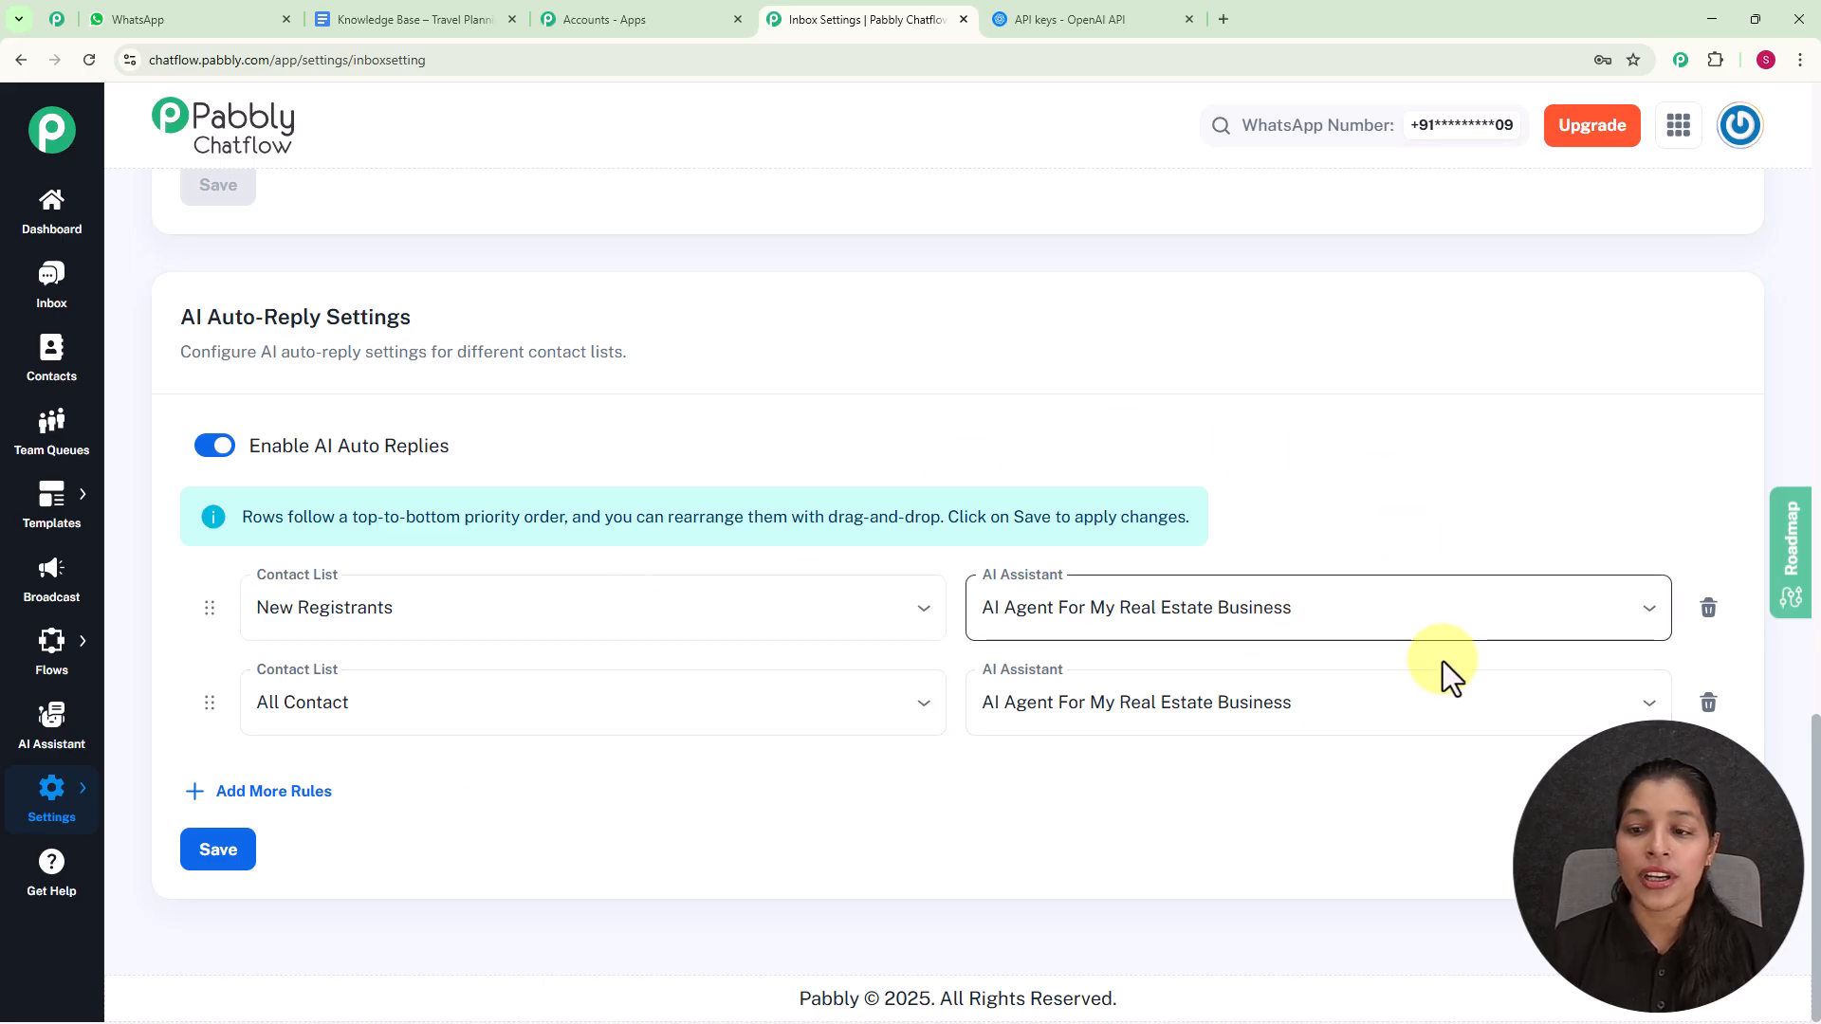
click(1651, 611)
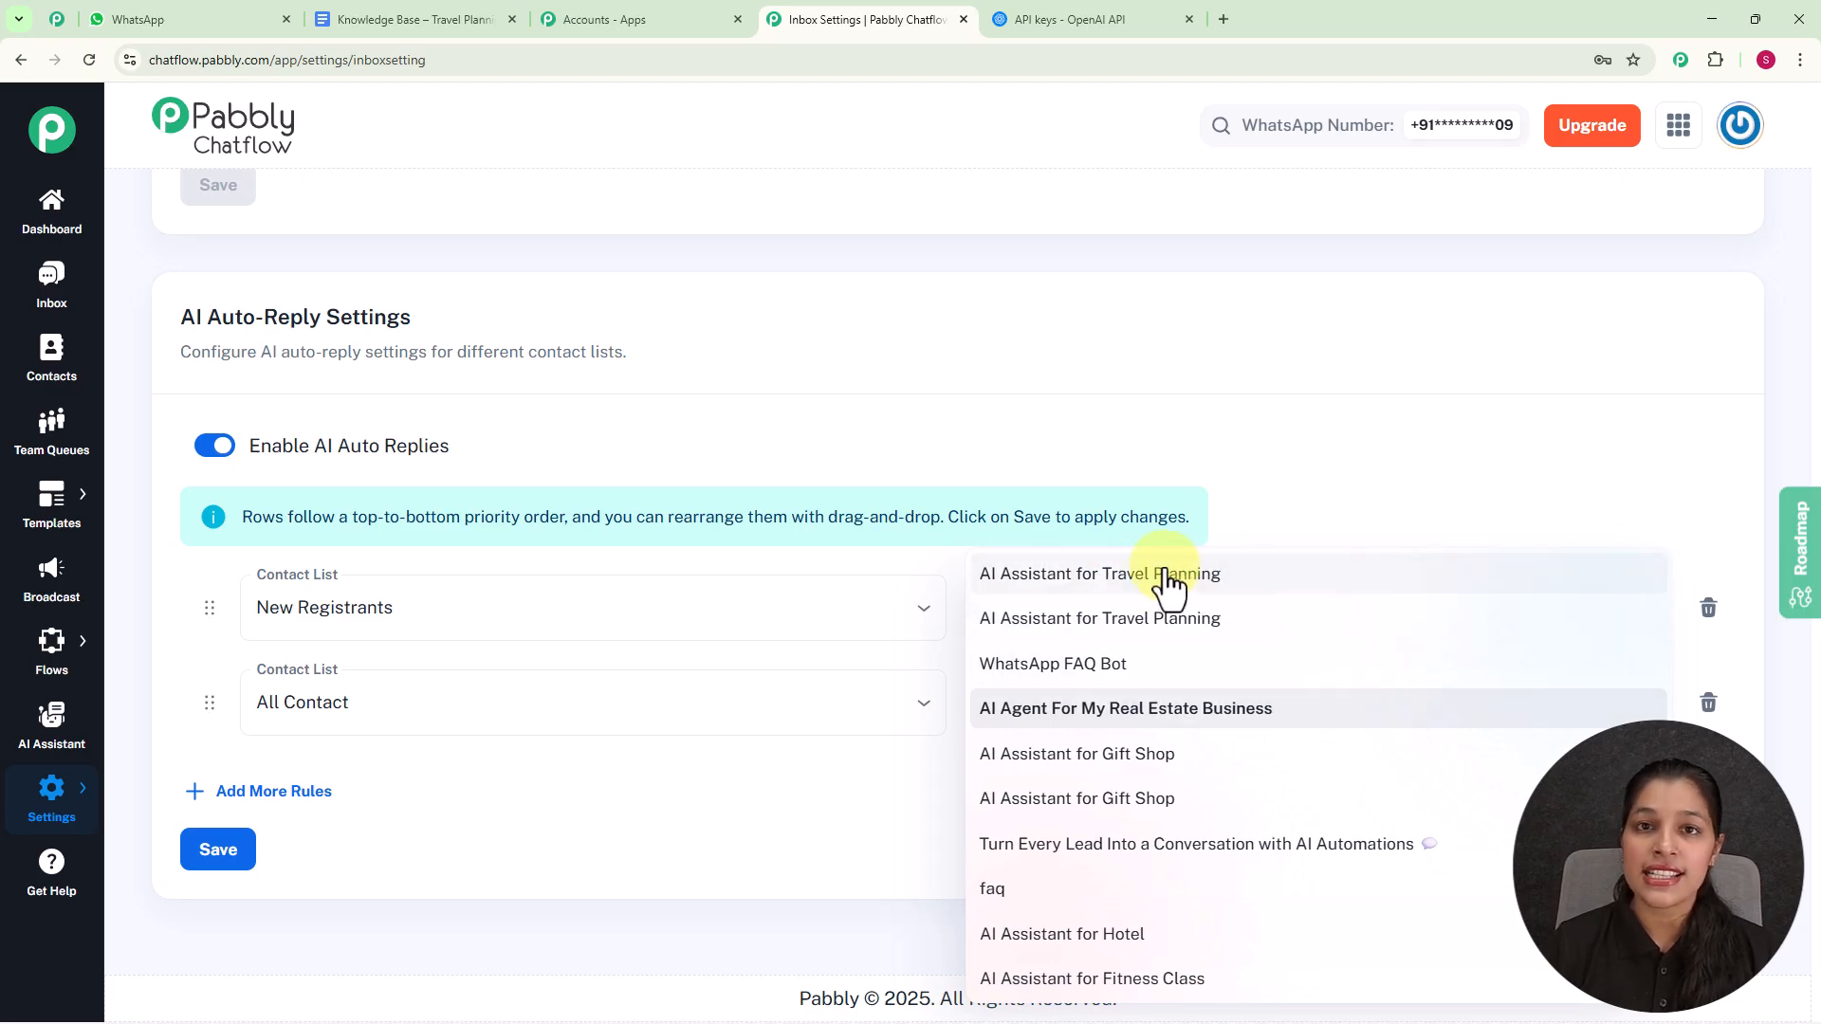
click(1299, 404)
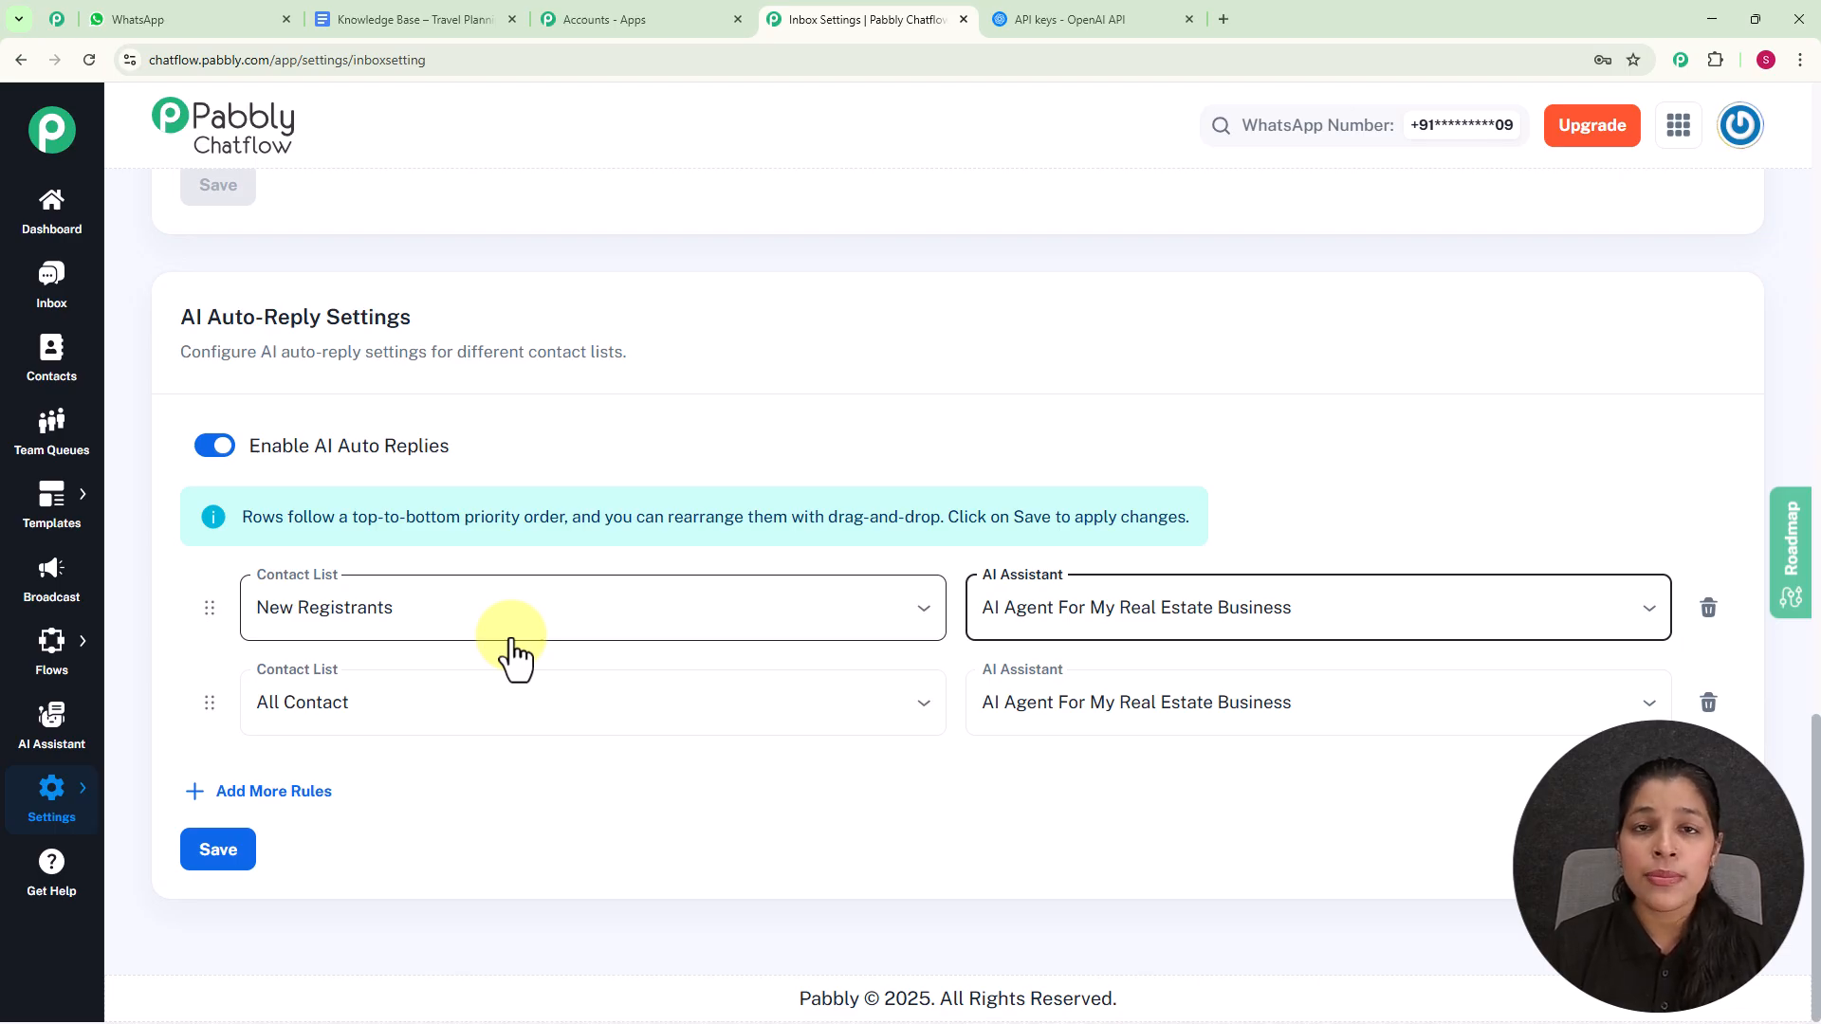
- Enable the first-listed AI Assistant for Travel Planning for the most recent inbox conversation and save the choice
click(52, 277)
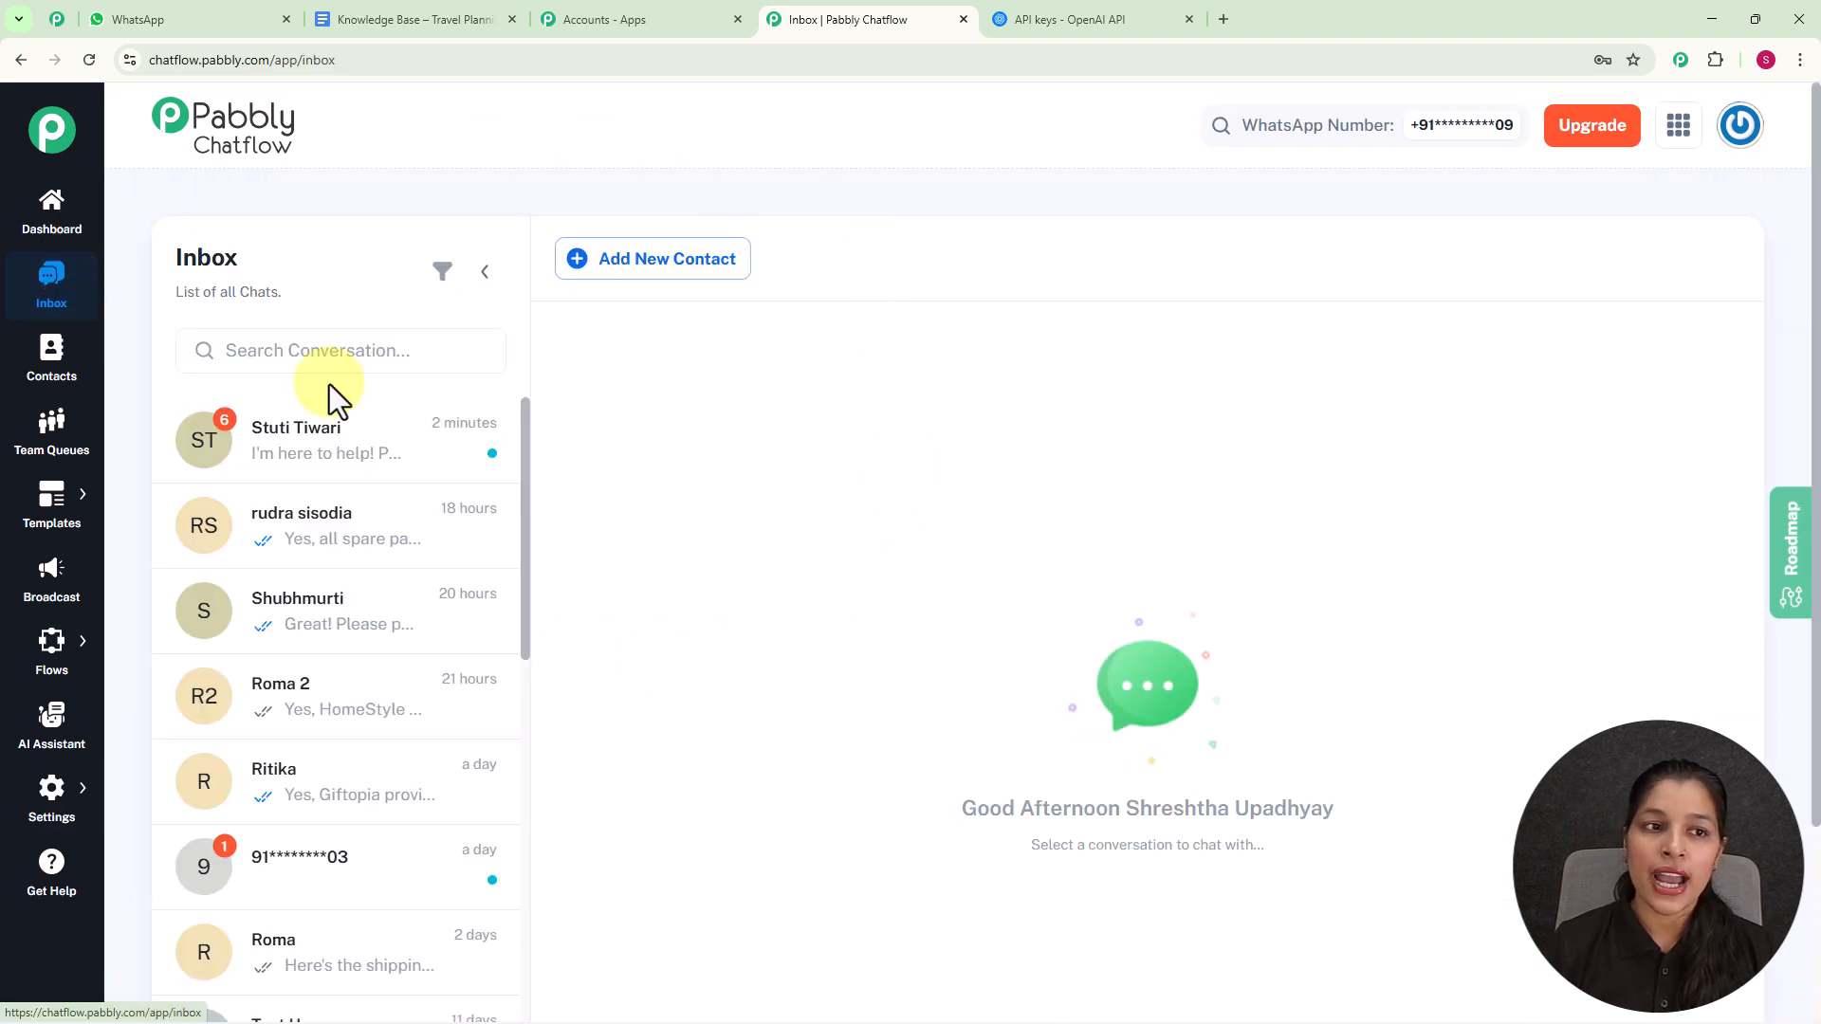
click(353, 464)
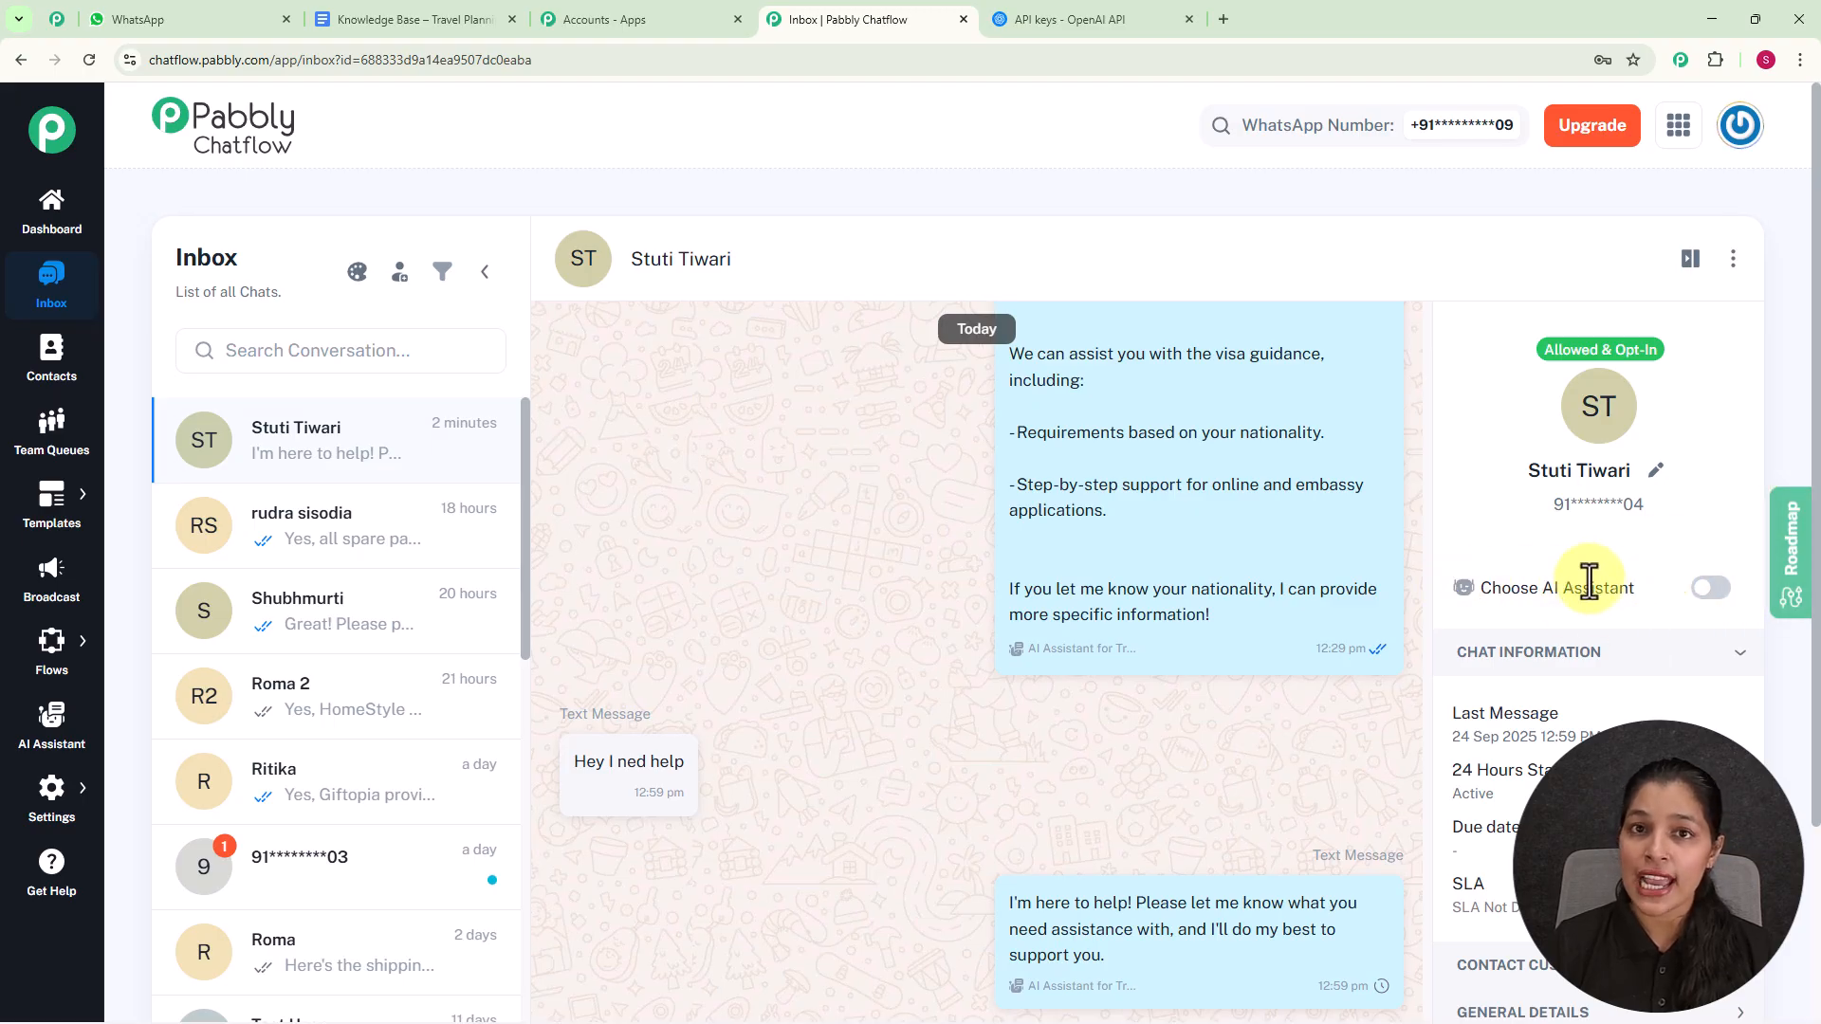
click(1716, 614)
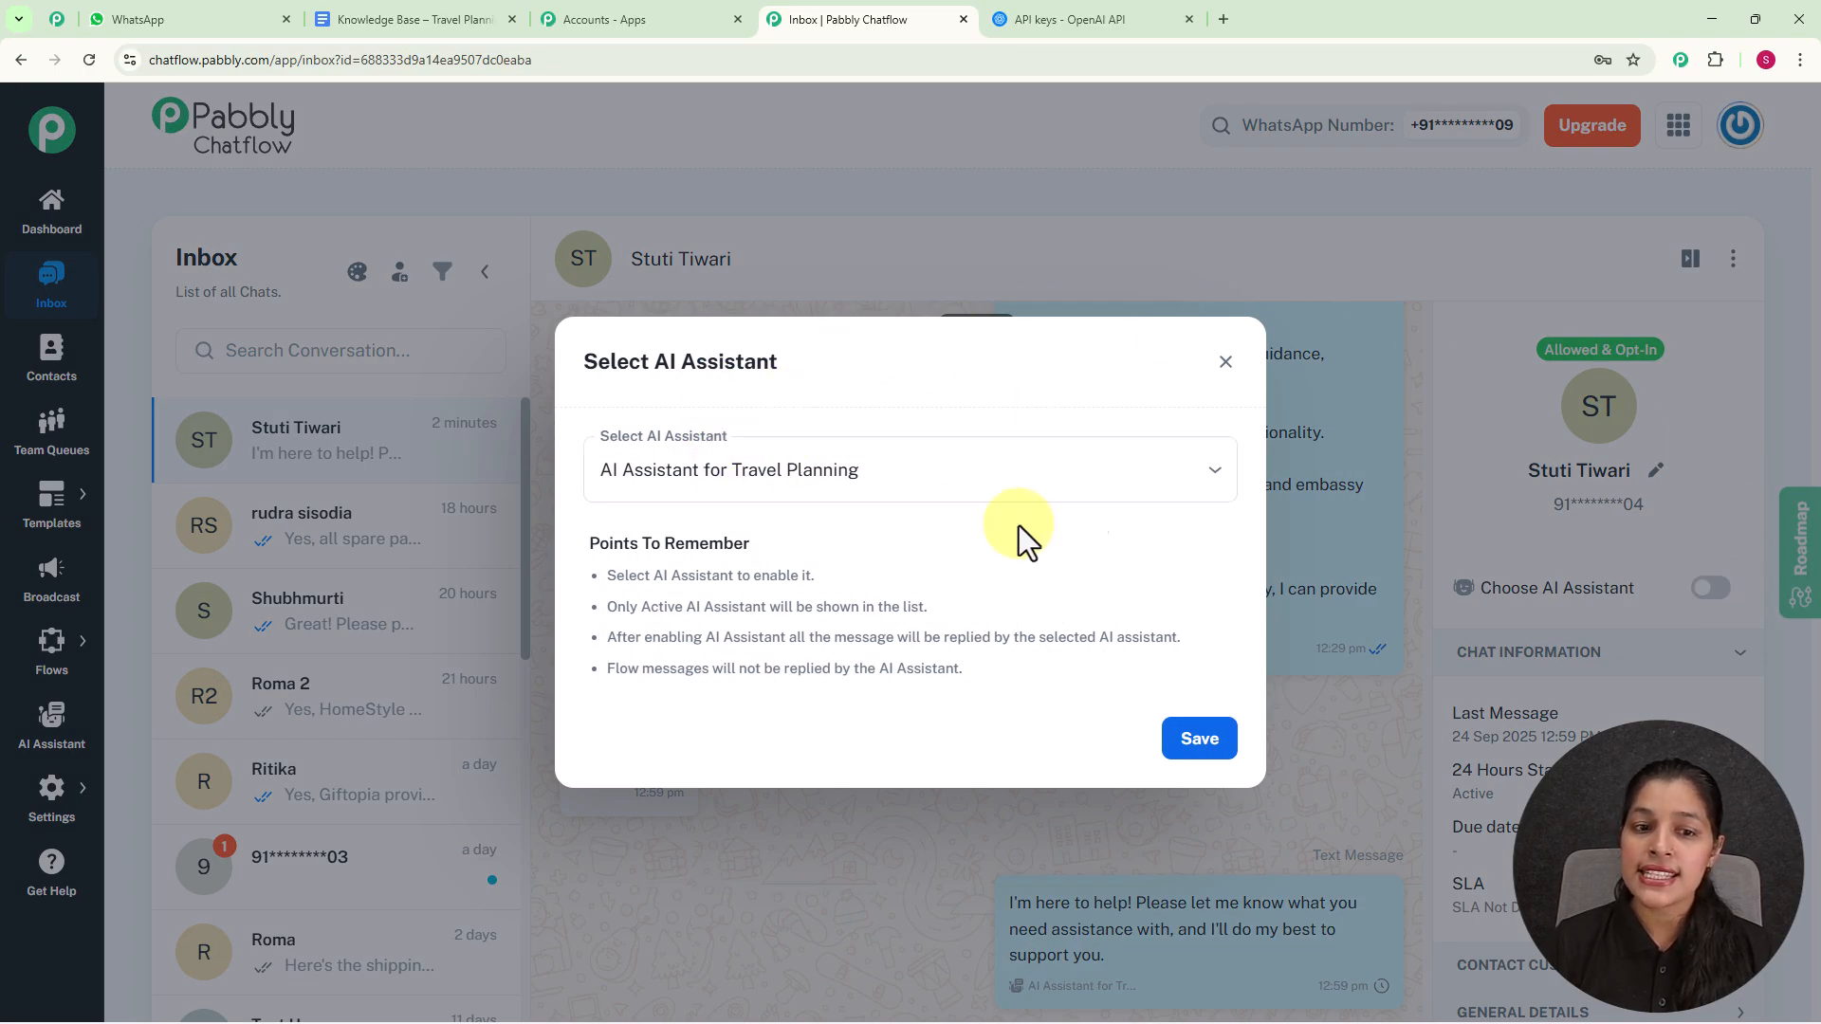
click(1180, 480)
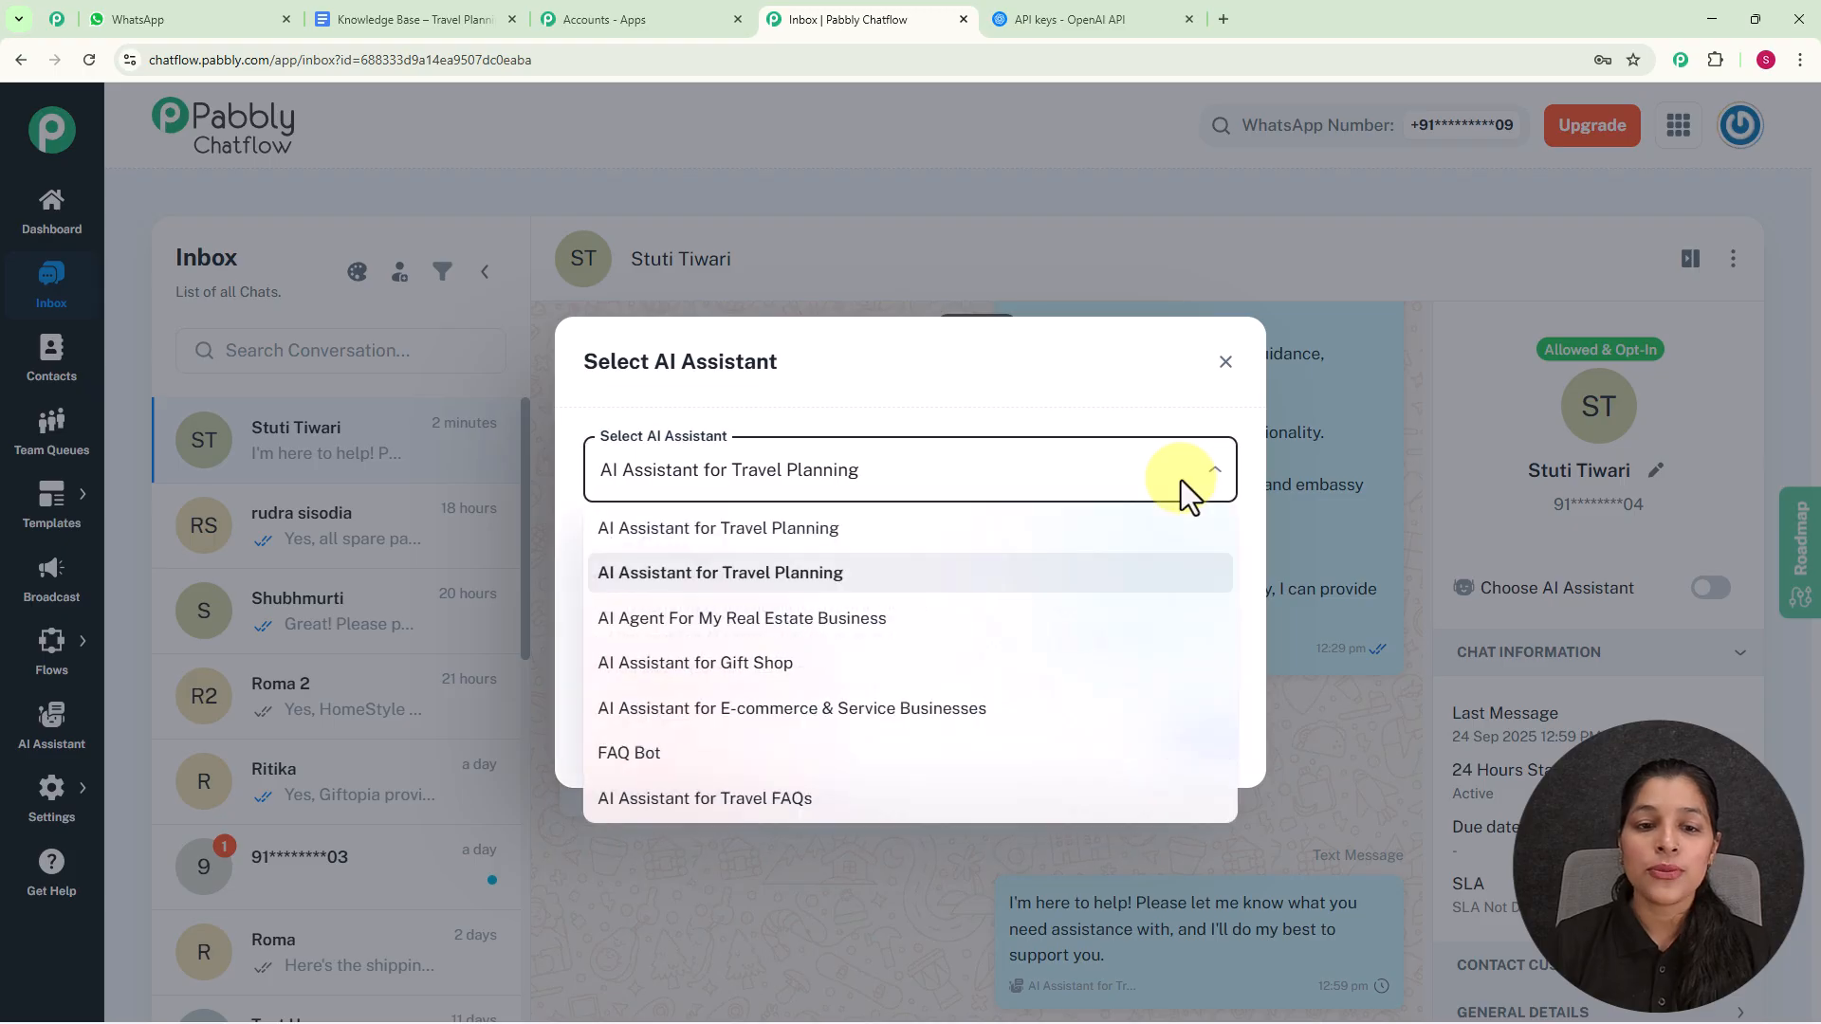
click(812, 531)
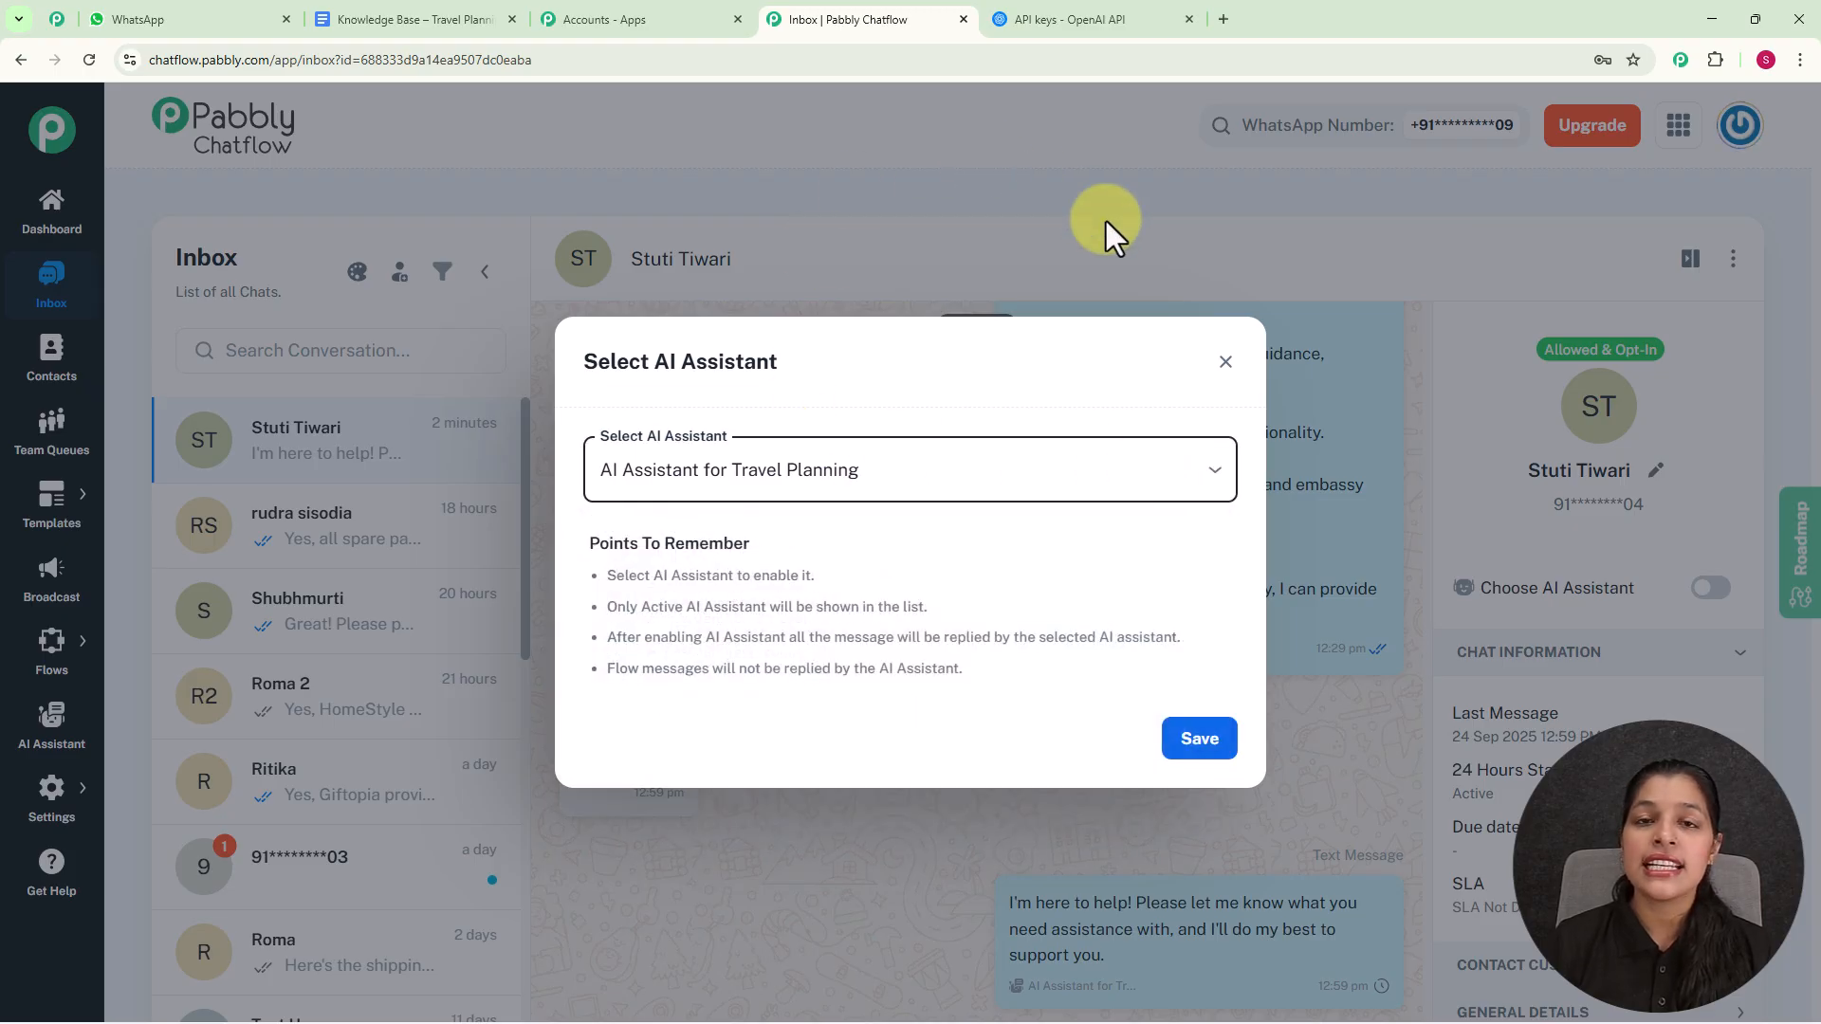
click(1196, 723)
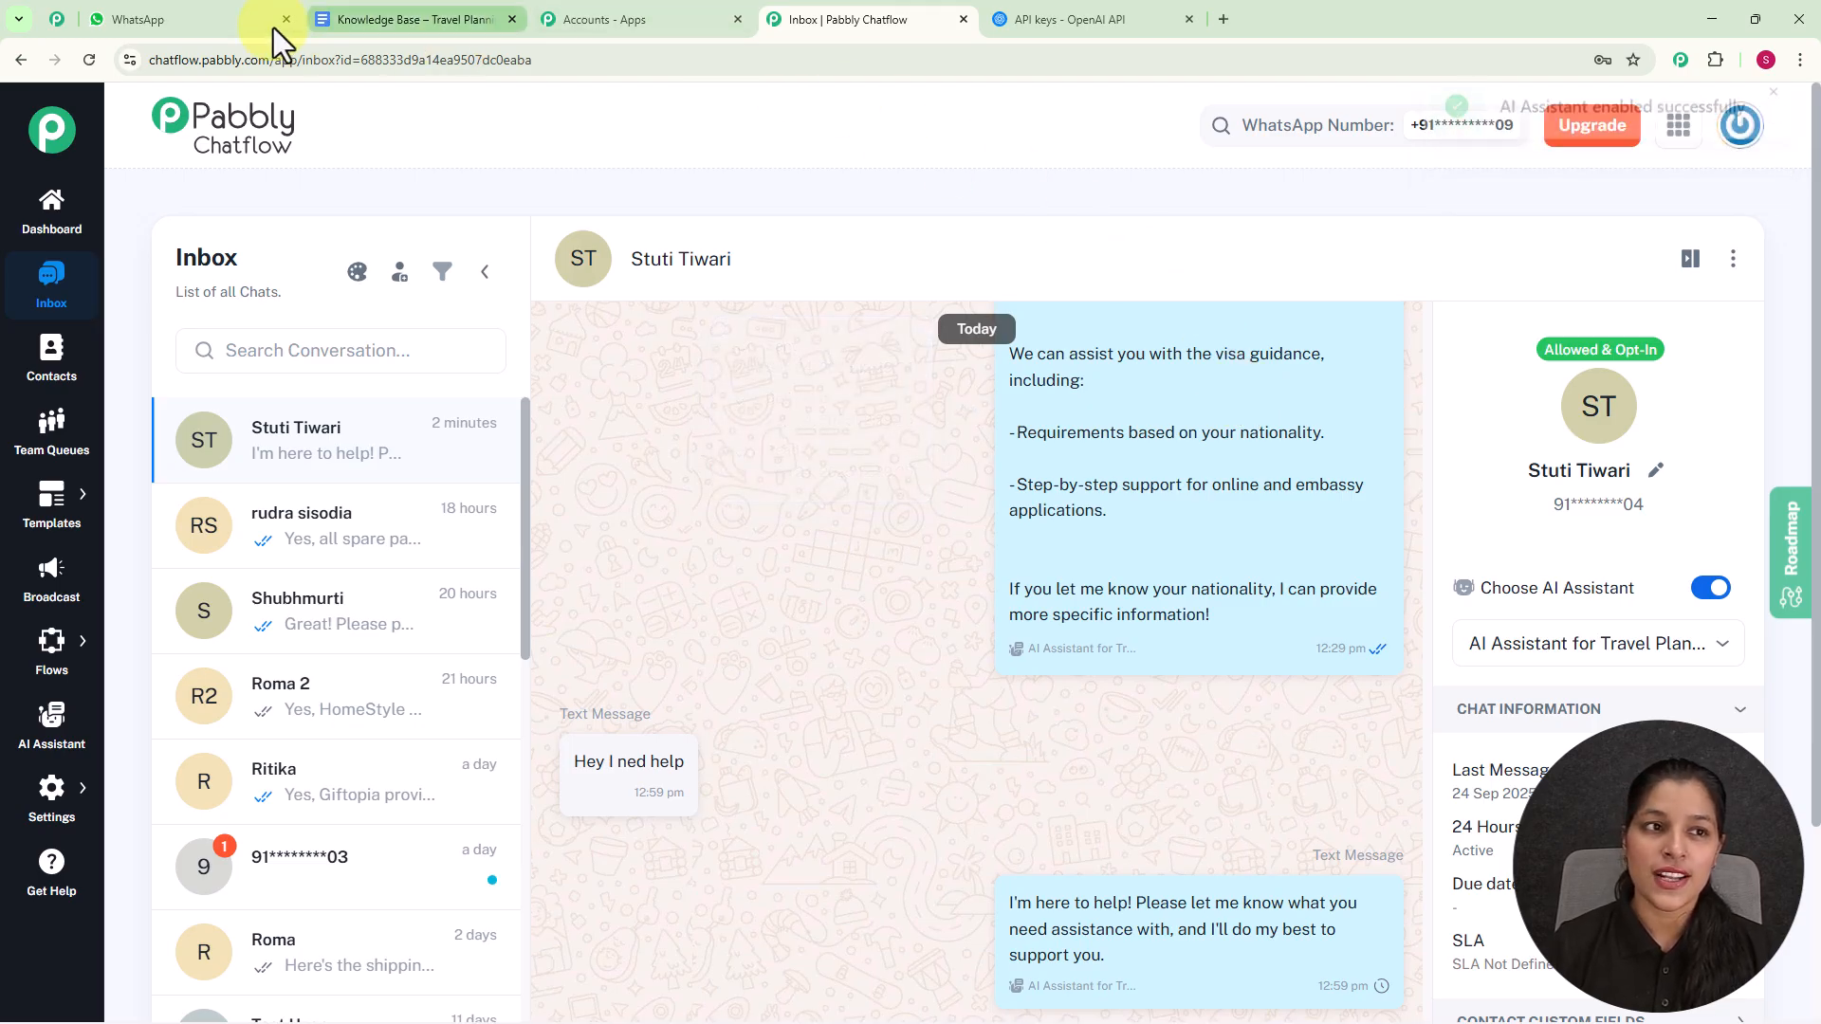
- Switch to WhatsApp and clear the chat with My Test Number
click(135, 13)
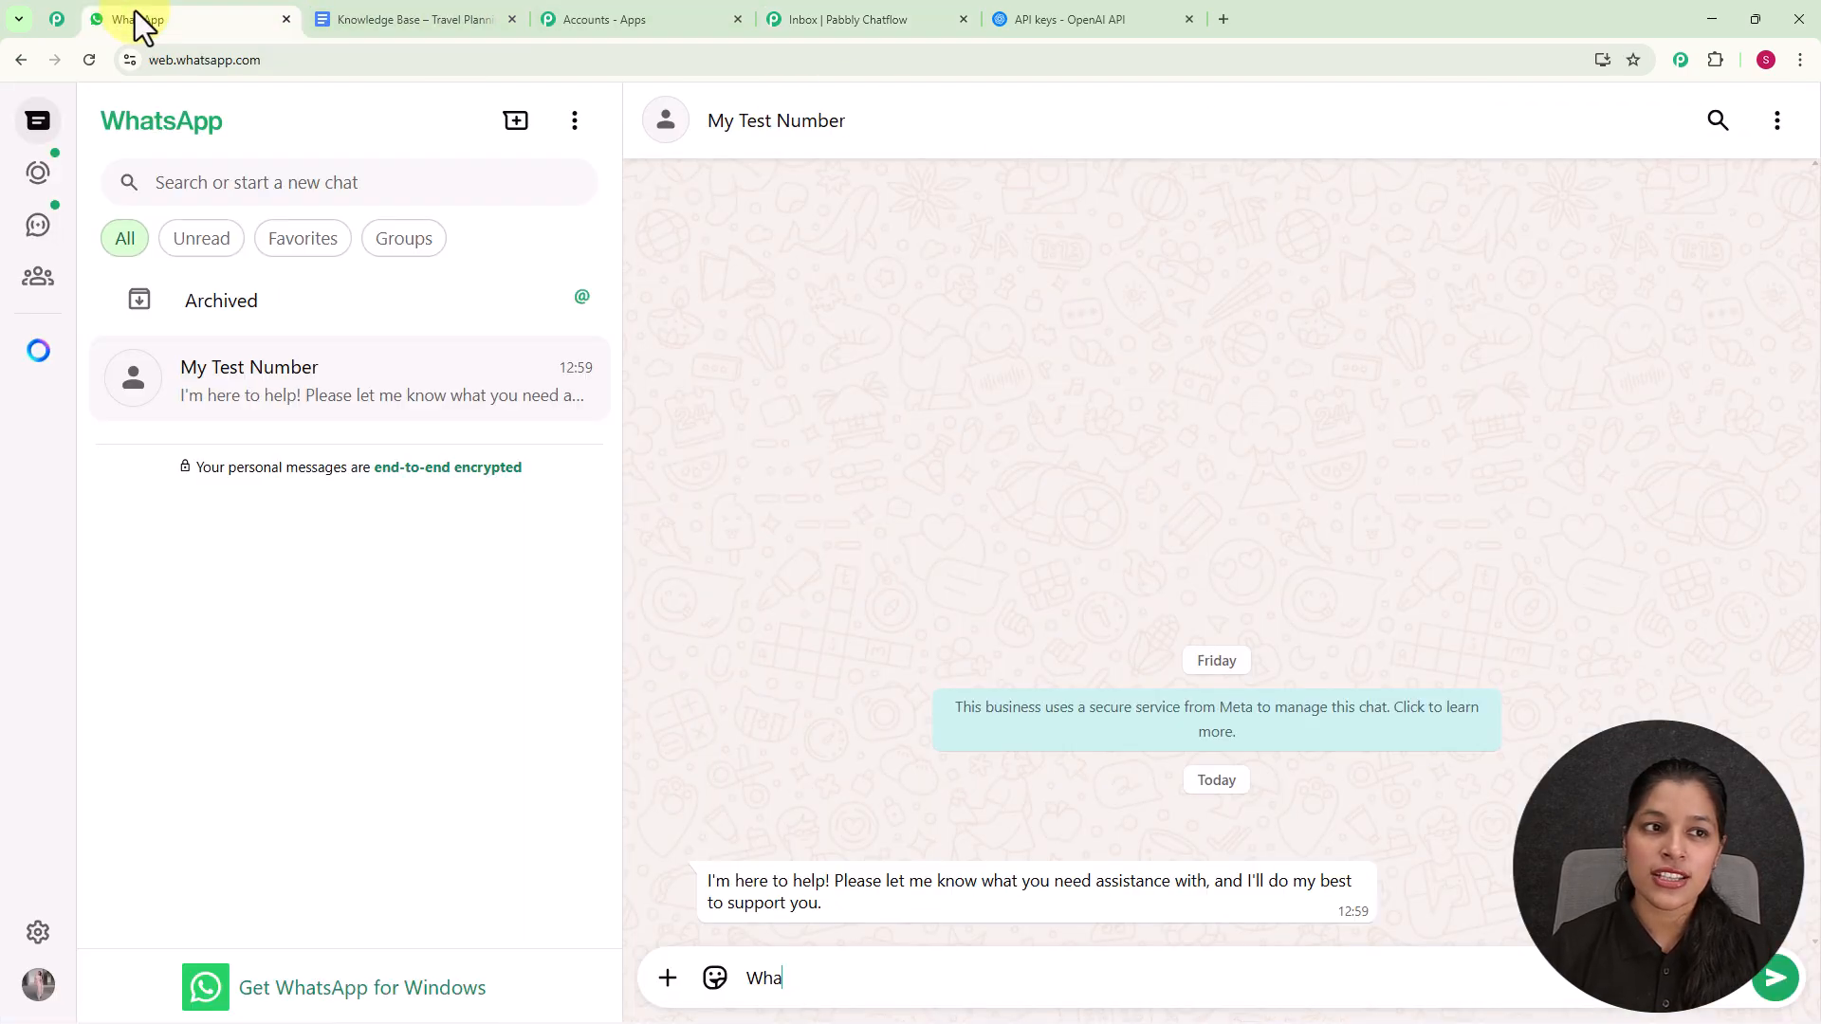
click(1777, 120)
click(1655, 576)
click(1089, 650)
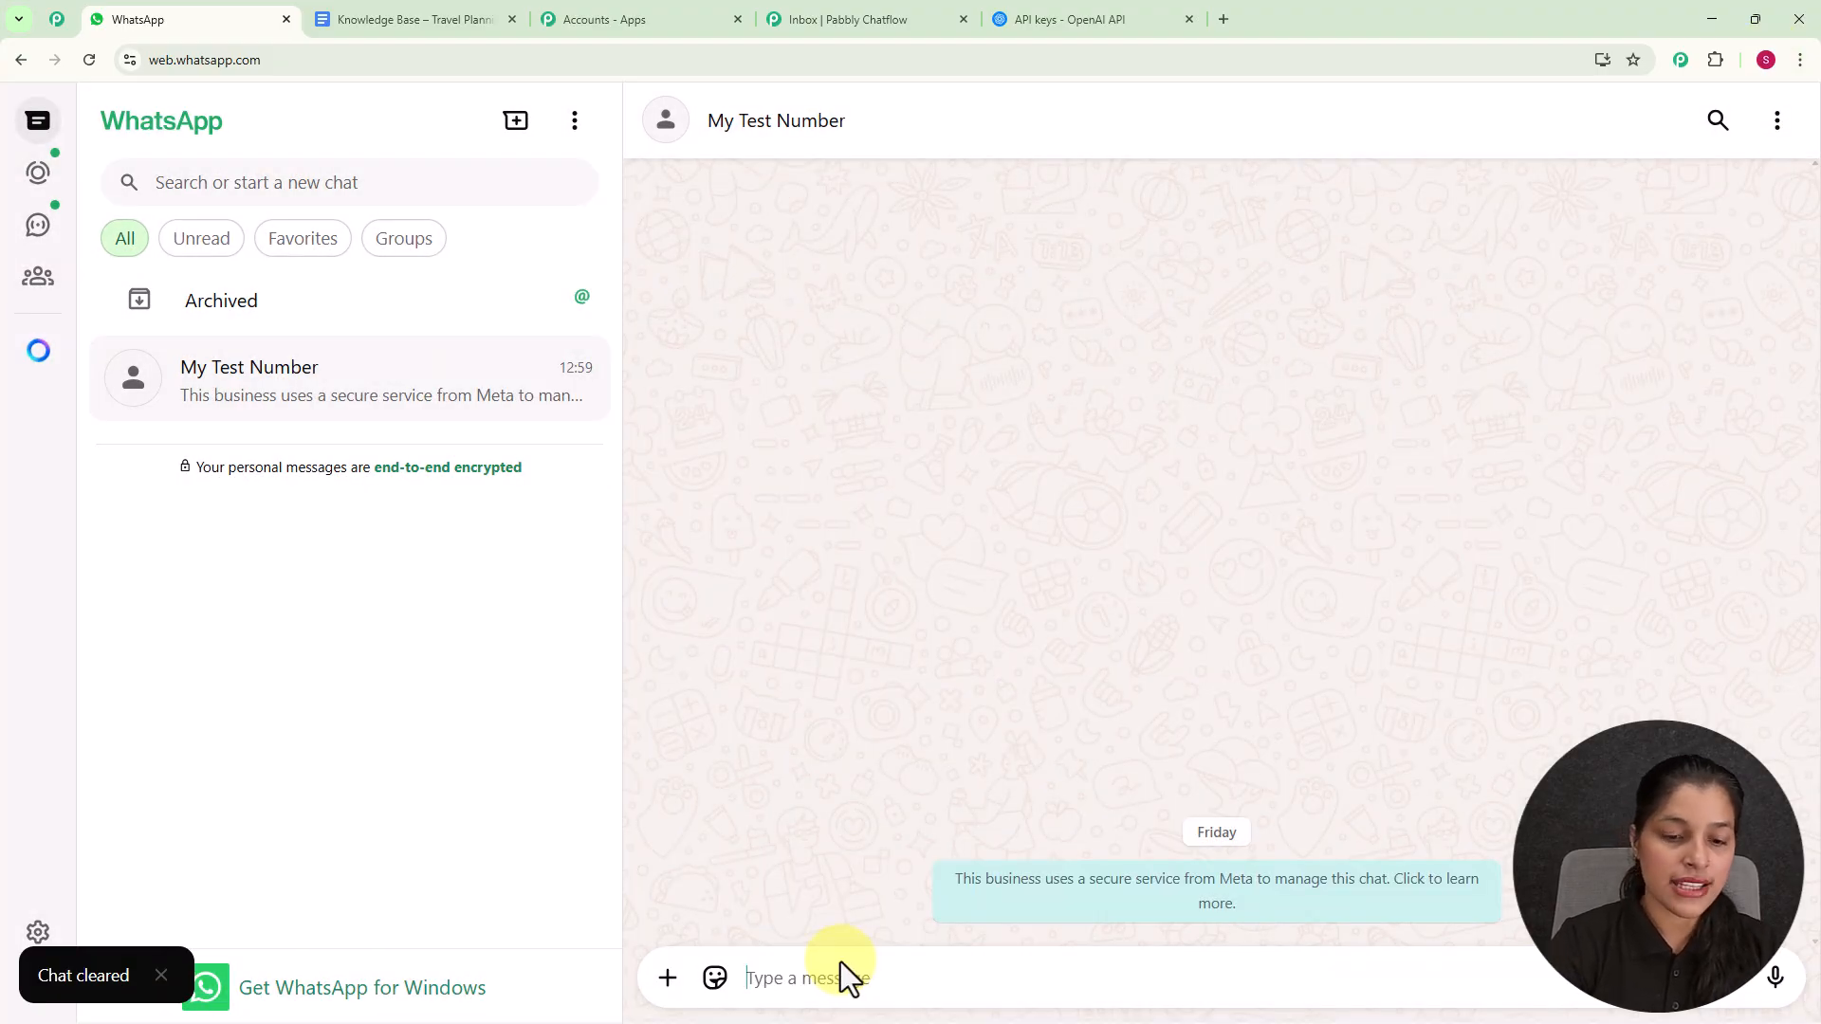
- Send the message "Hey I need help" to My Test Number
text(Hey I)
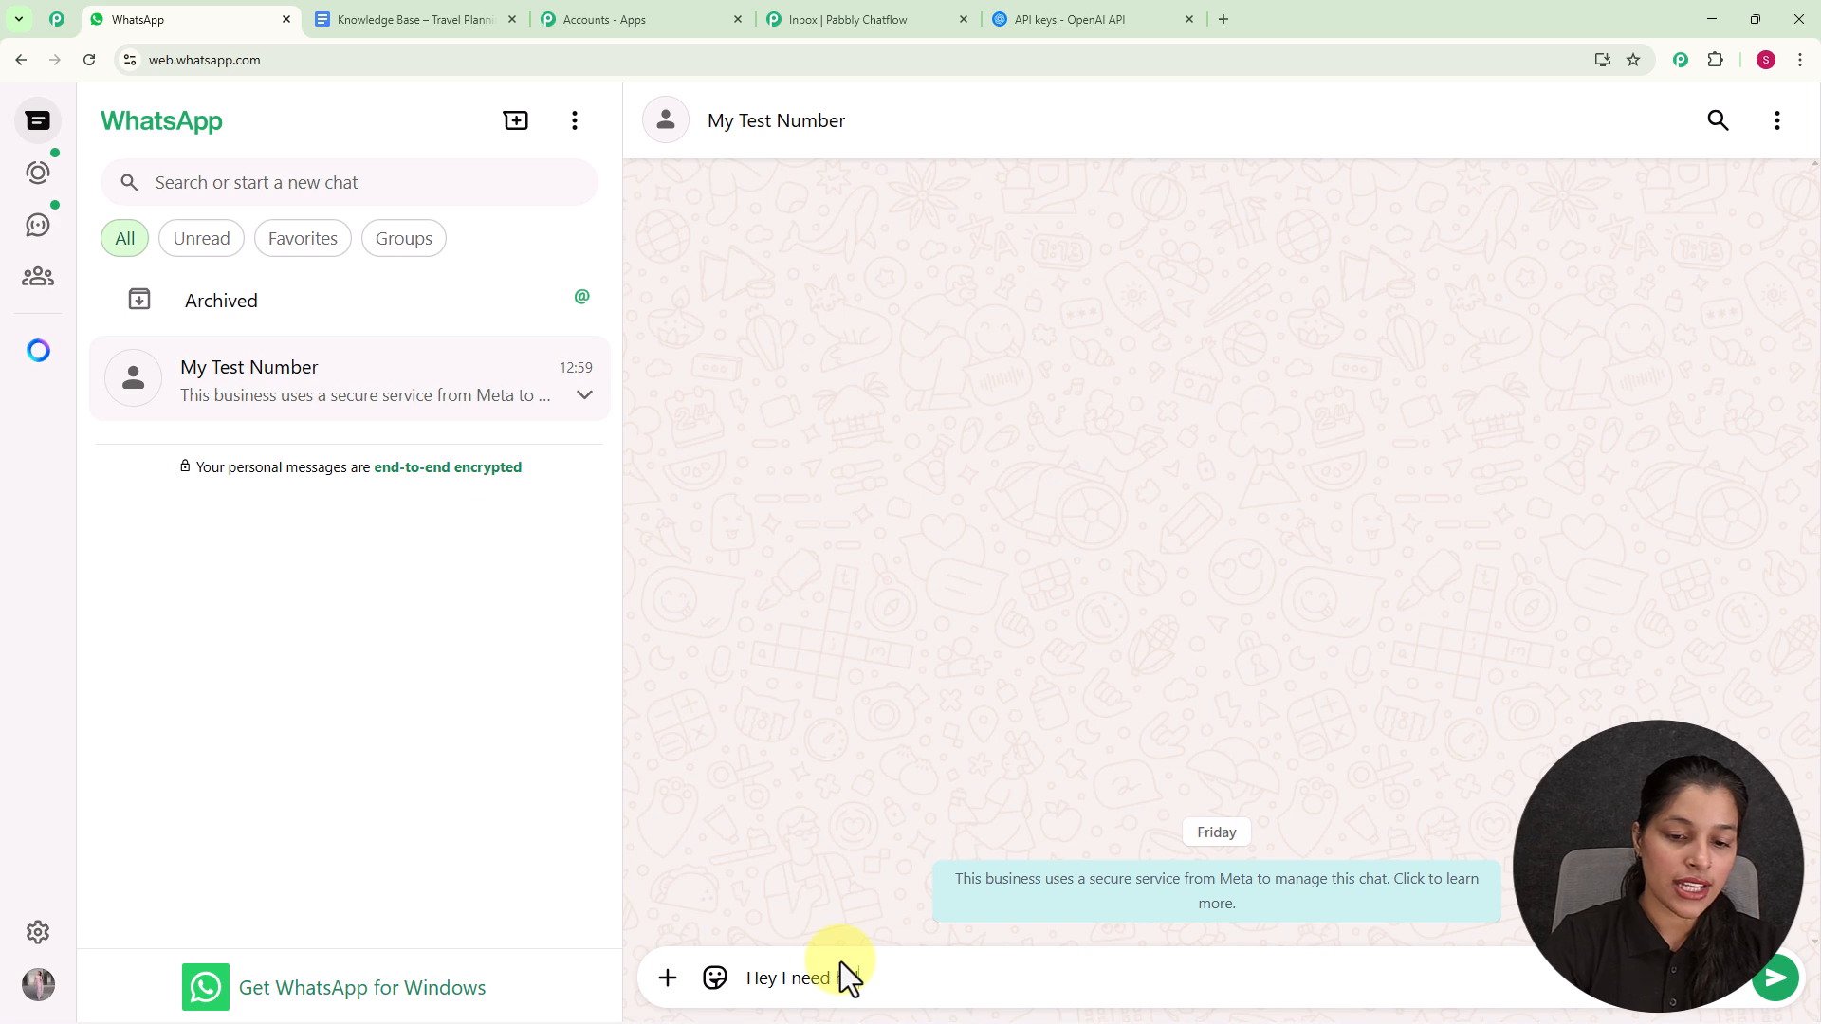
text( need help)
key(Return)
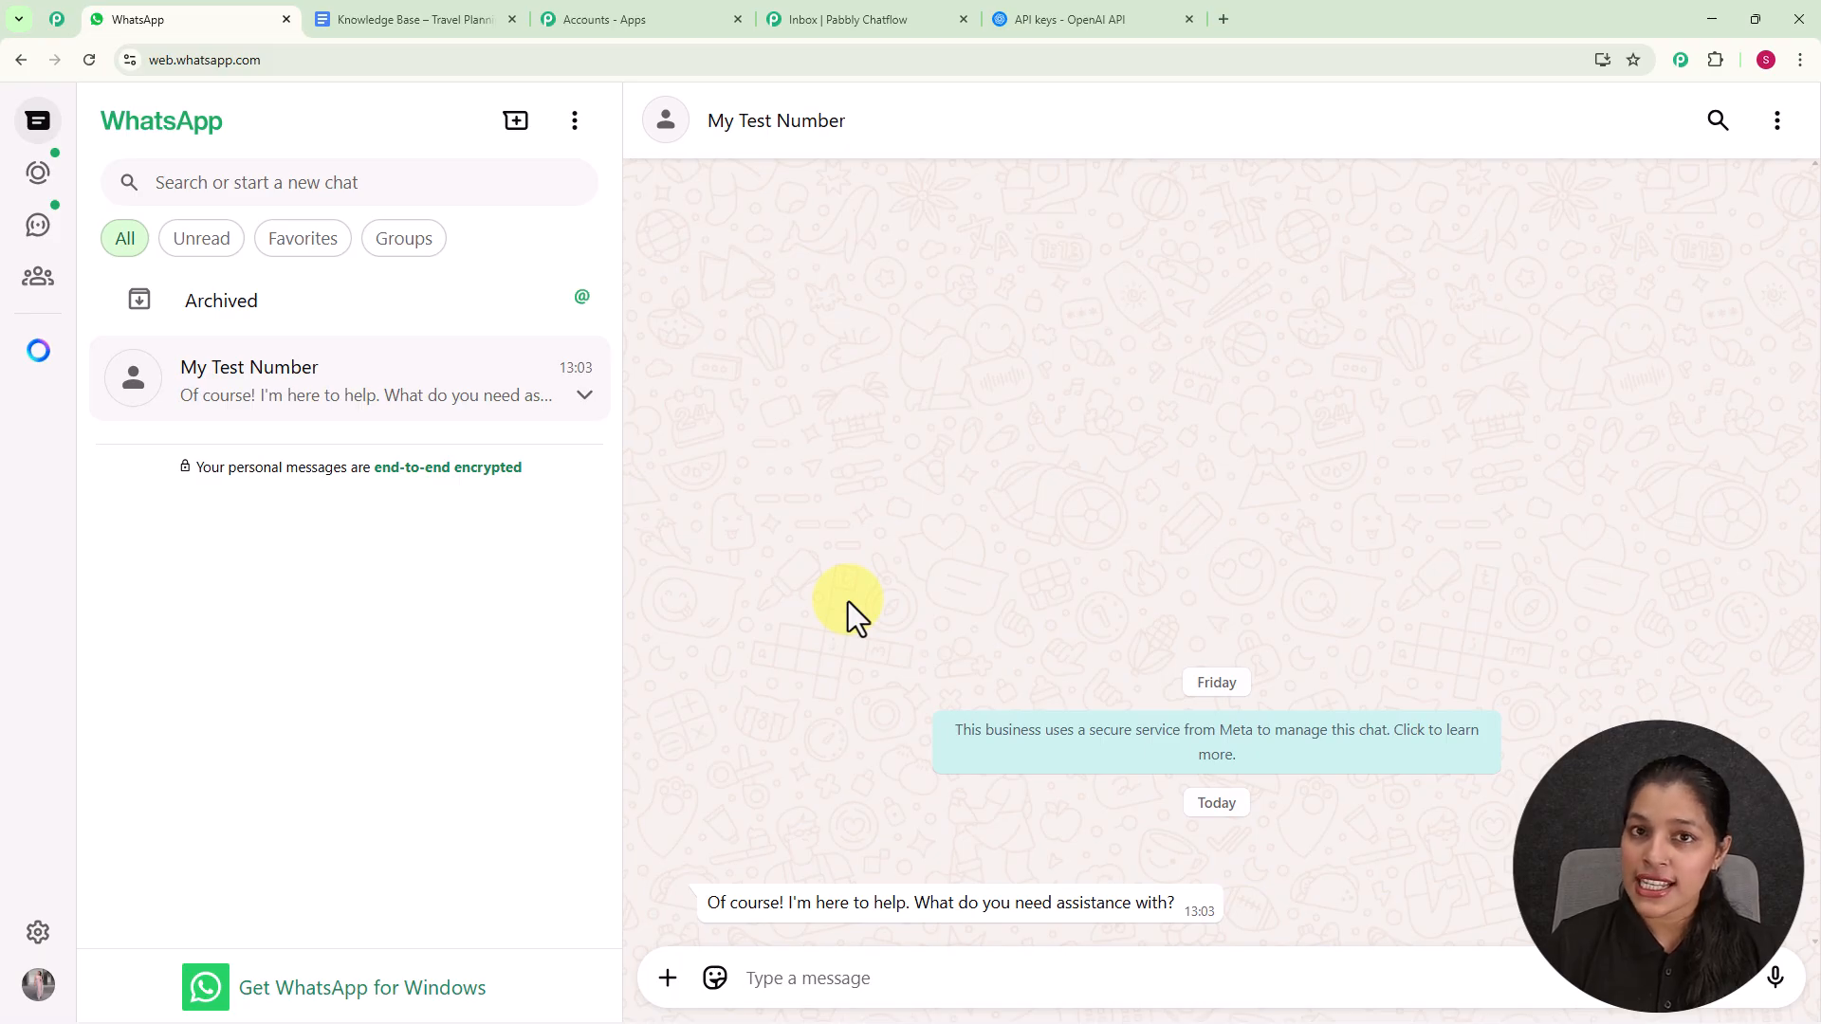
- Ask the assistant "What services do you provide?" in the same chat
click(773, 979)
key(ctrl+v)
key(Return)
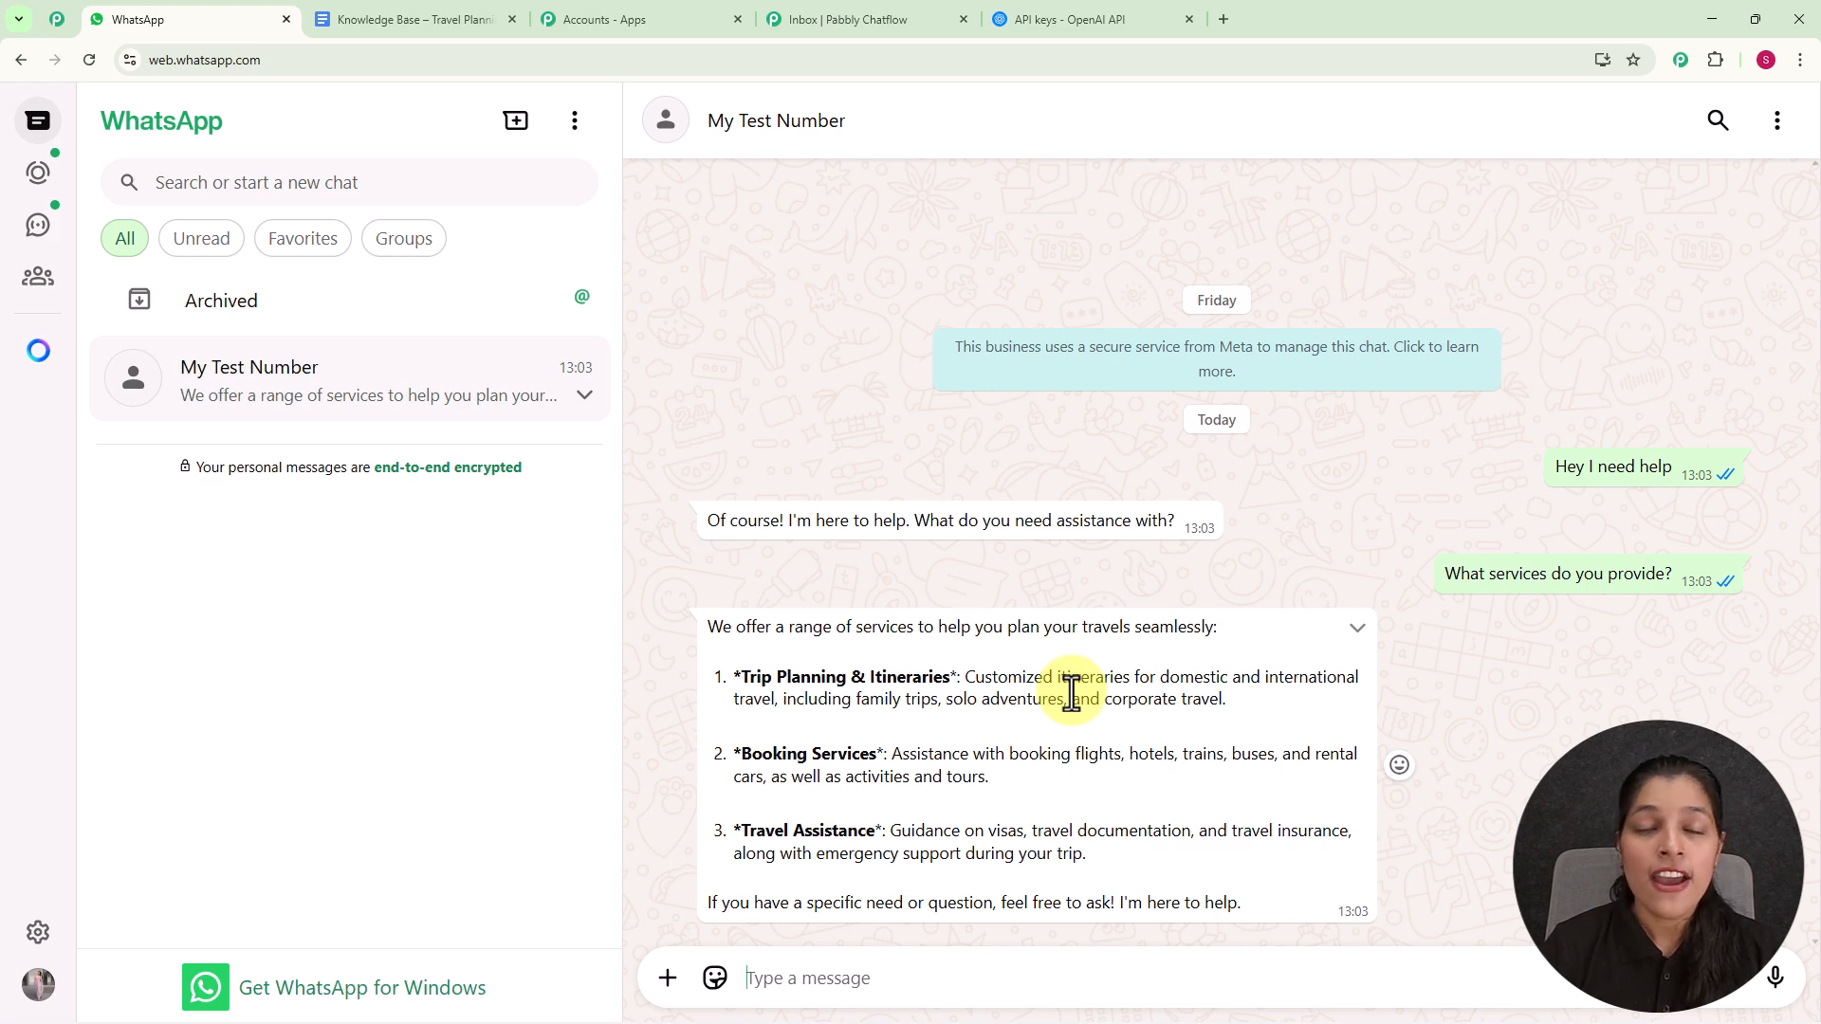
- Switch to the Knowledge Base – Travel Planning document and compare its Services We Support section with the assistant's reply
click(367, 17)
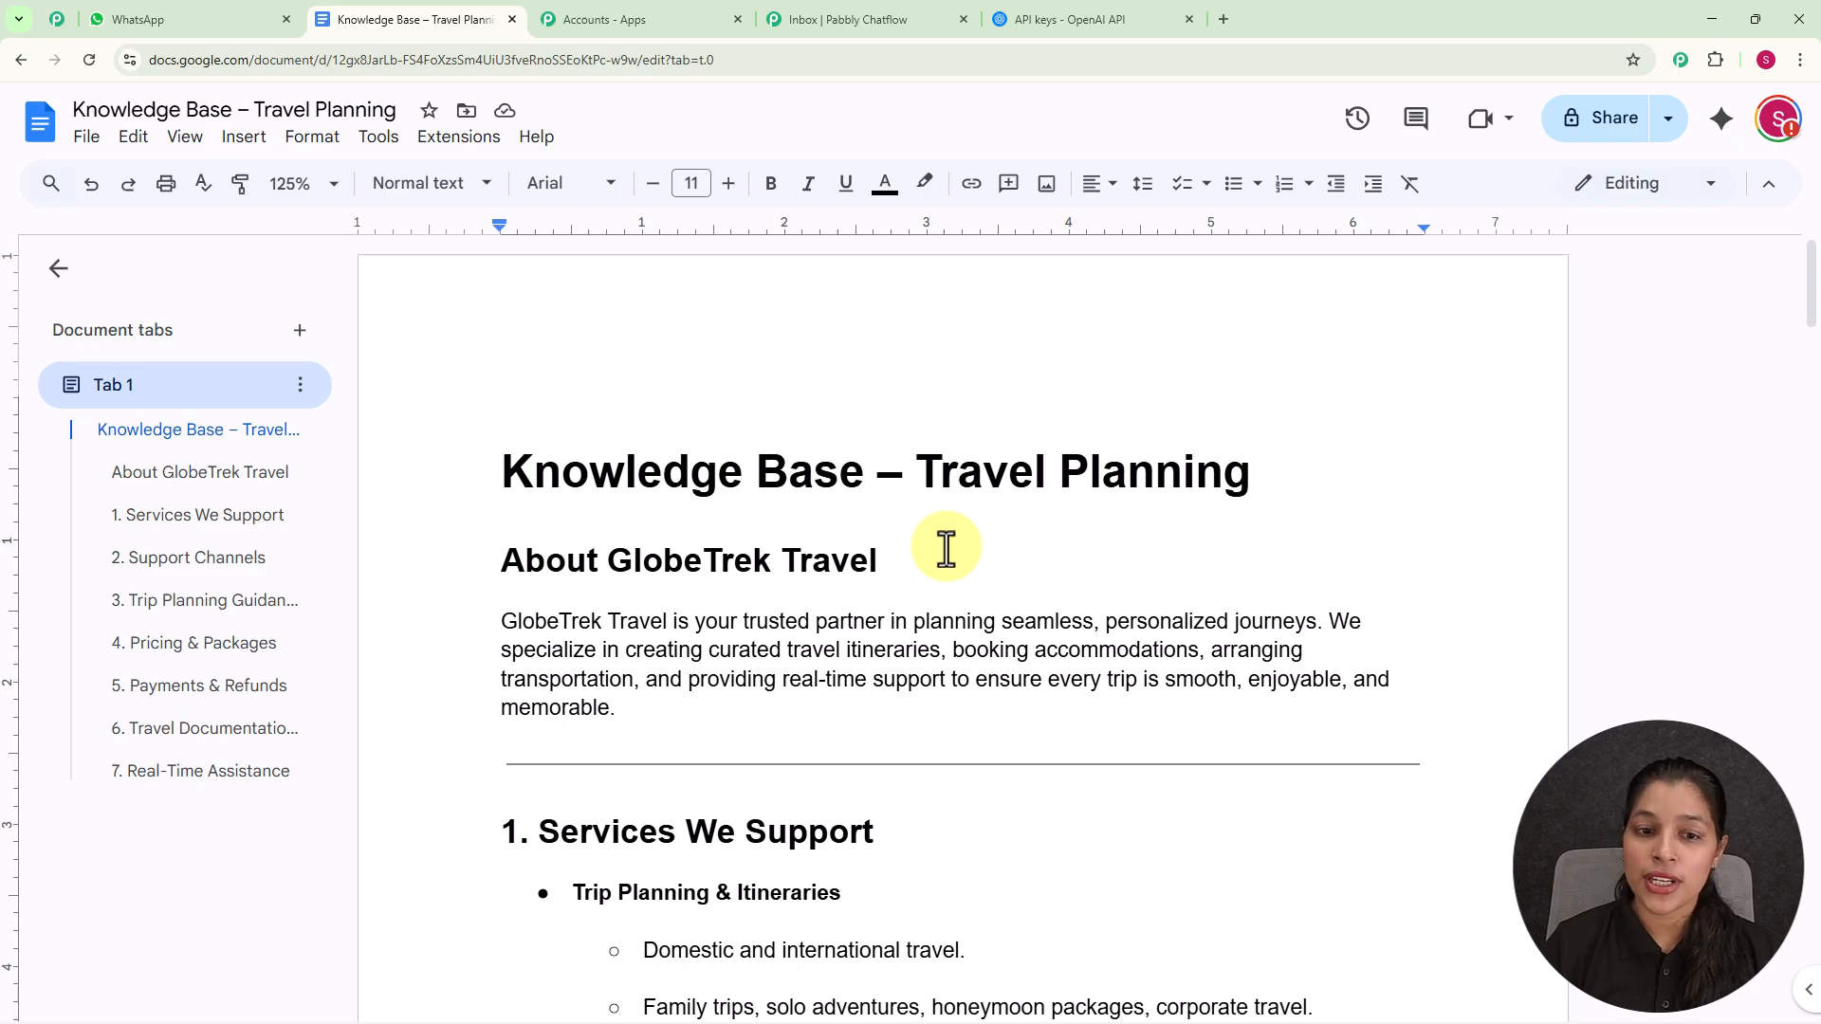
scroll(945, 547, down, 5)
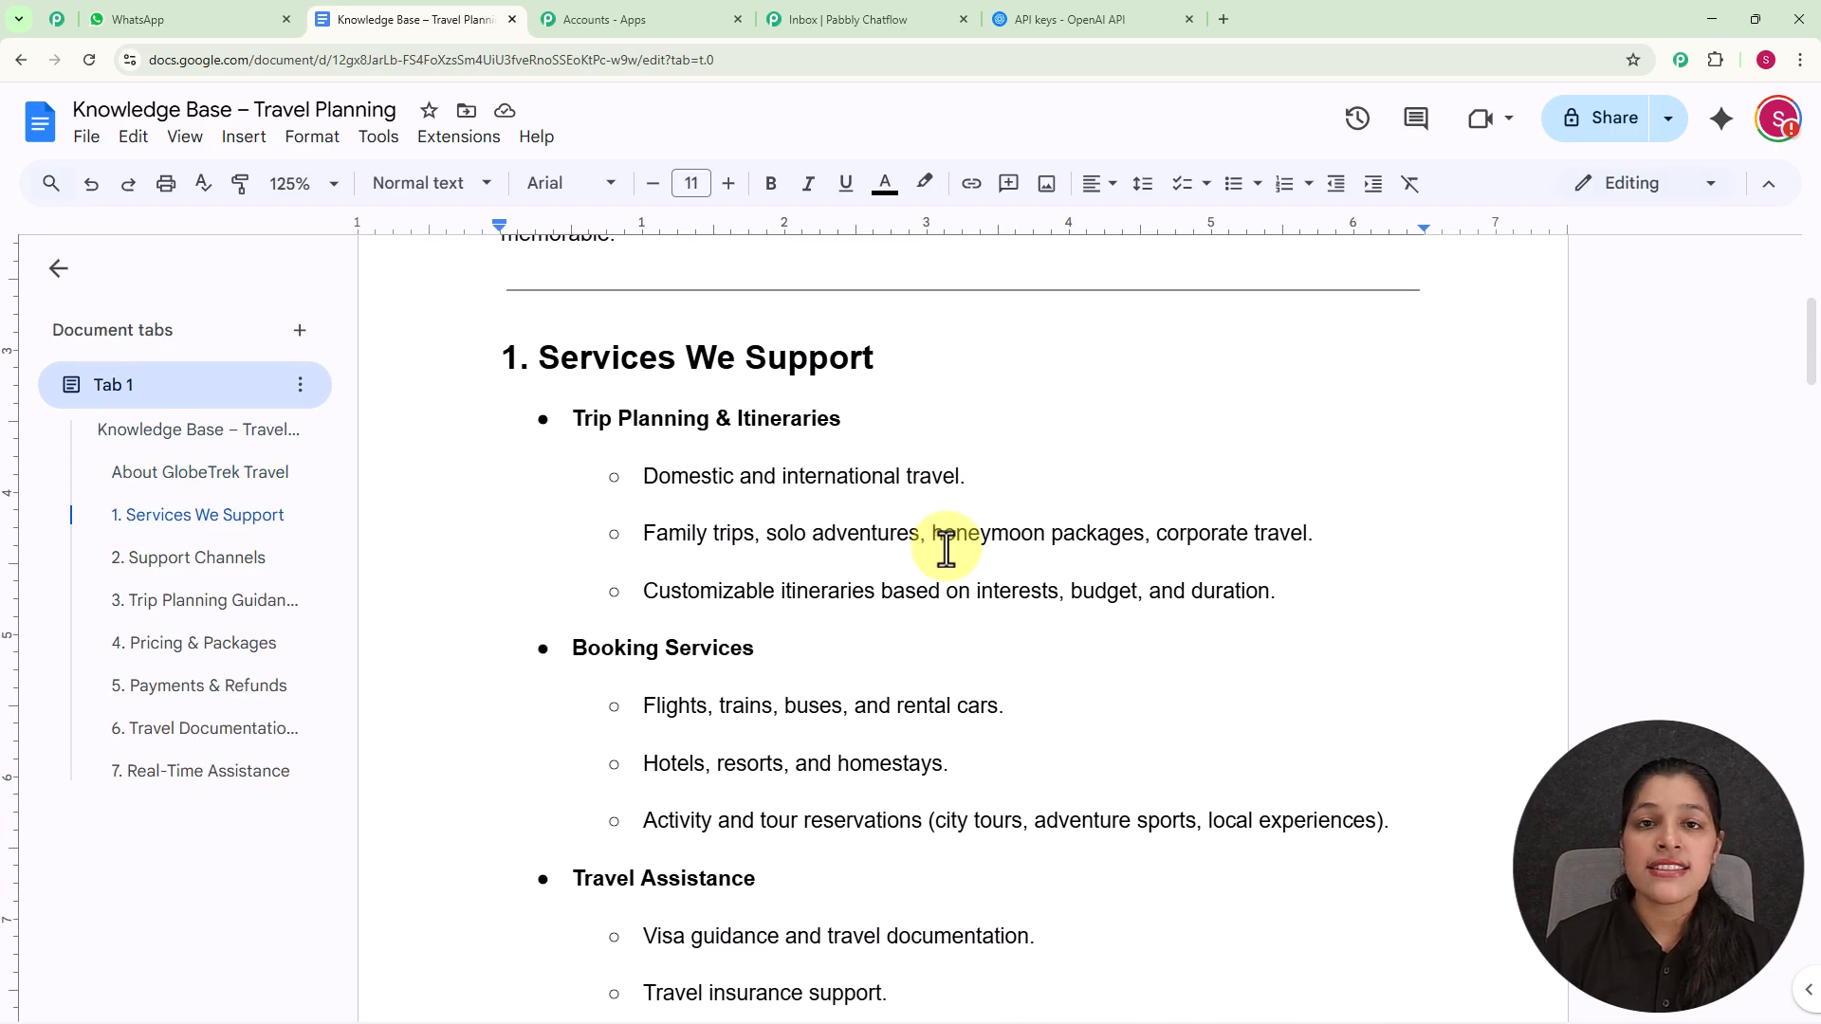